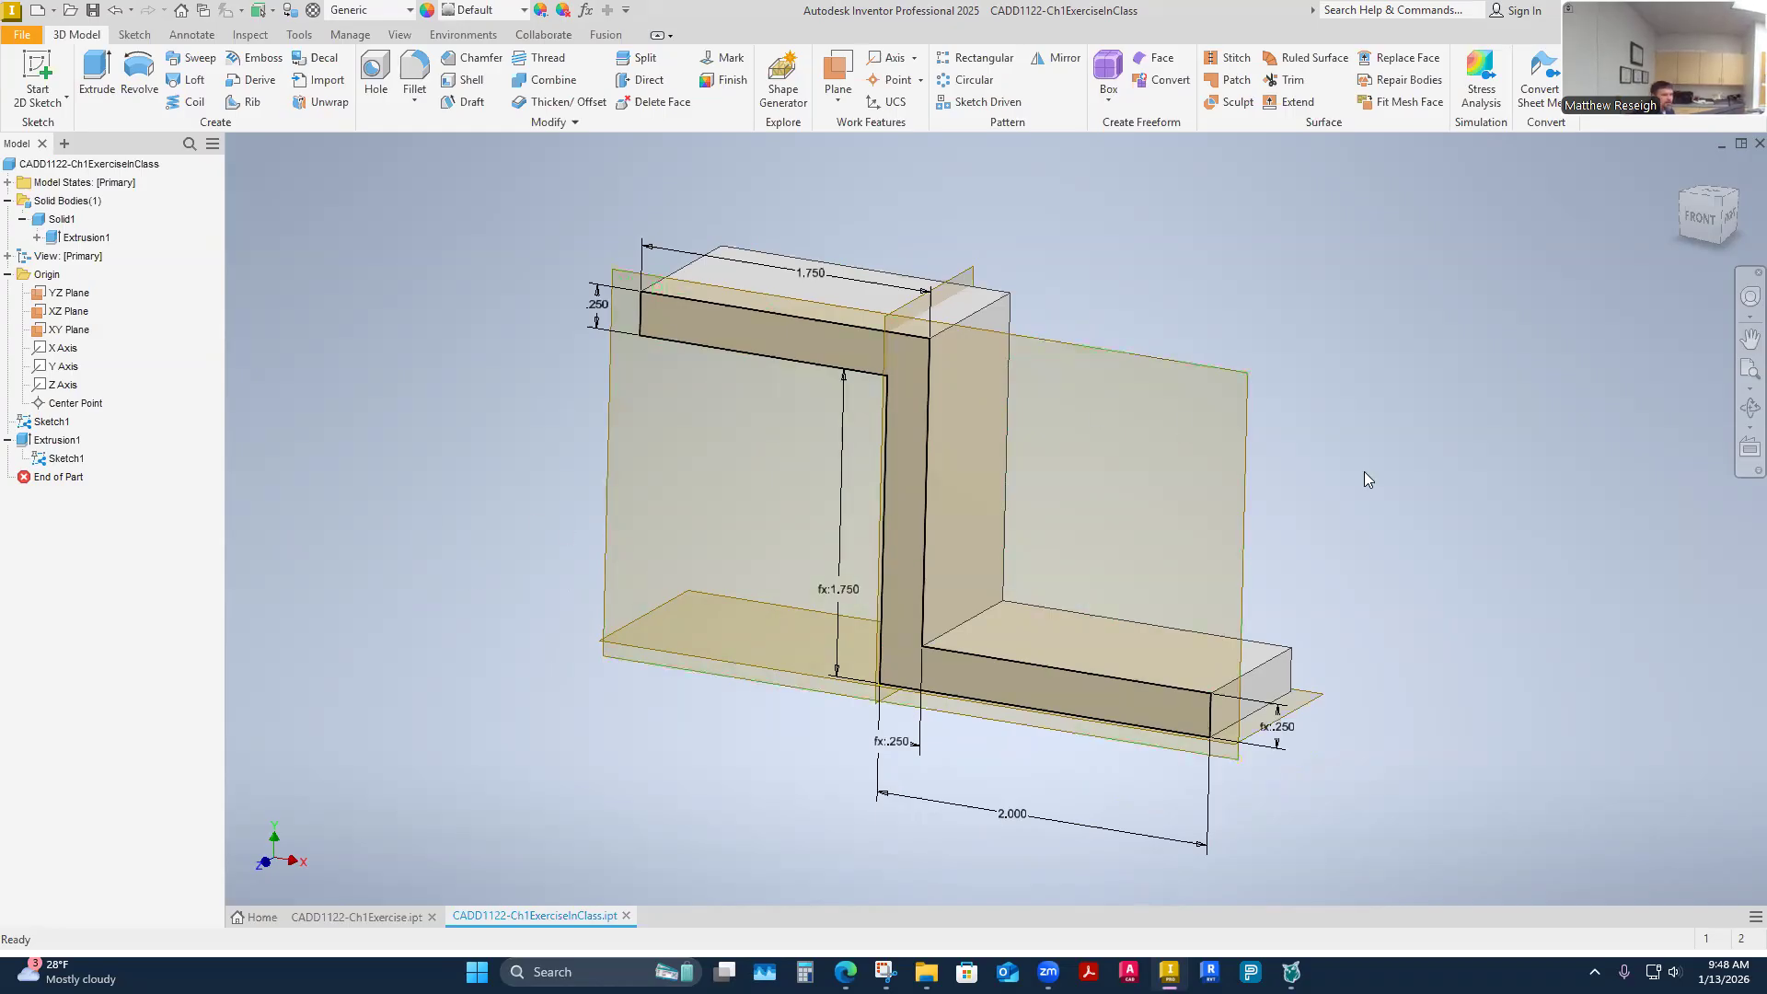
Hide the YZ, XZ and XY origin planes together so only the bracket and its sketch dimensions are displayed
middle_drag(755, 560, 785, 580)
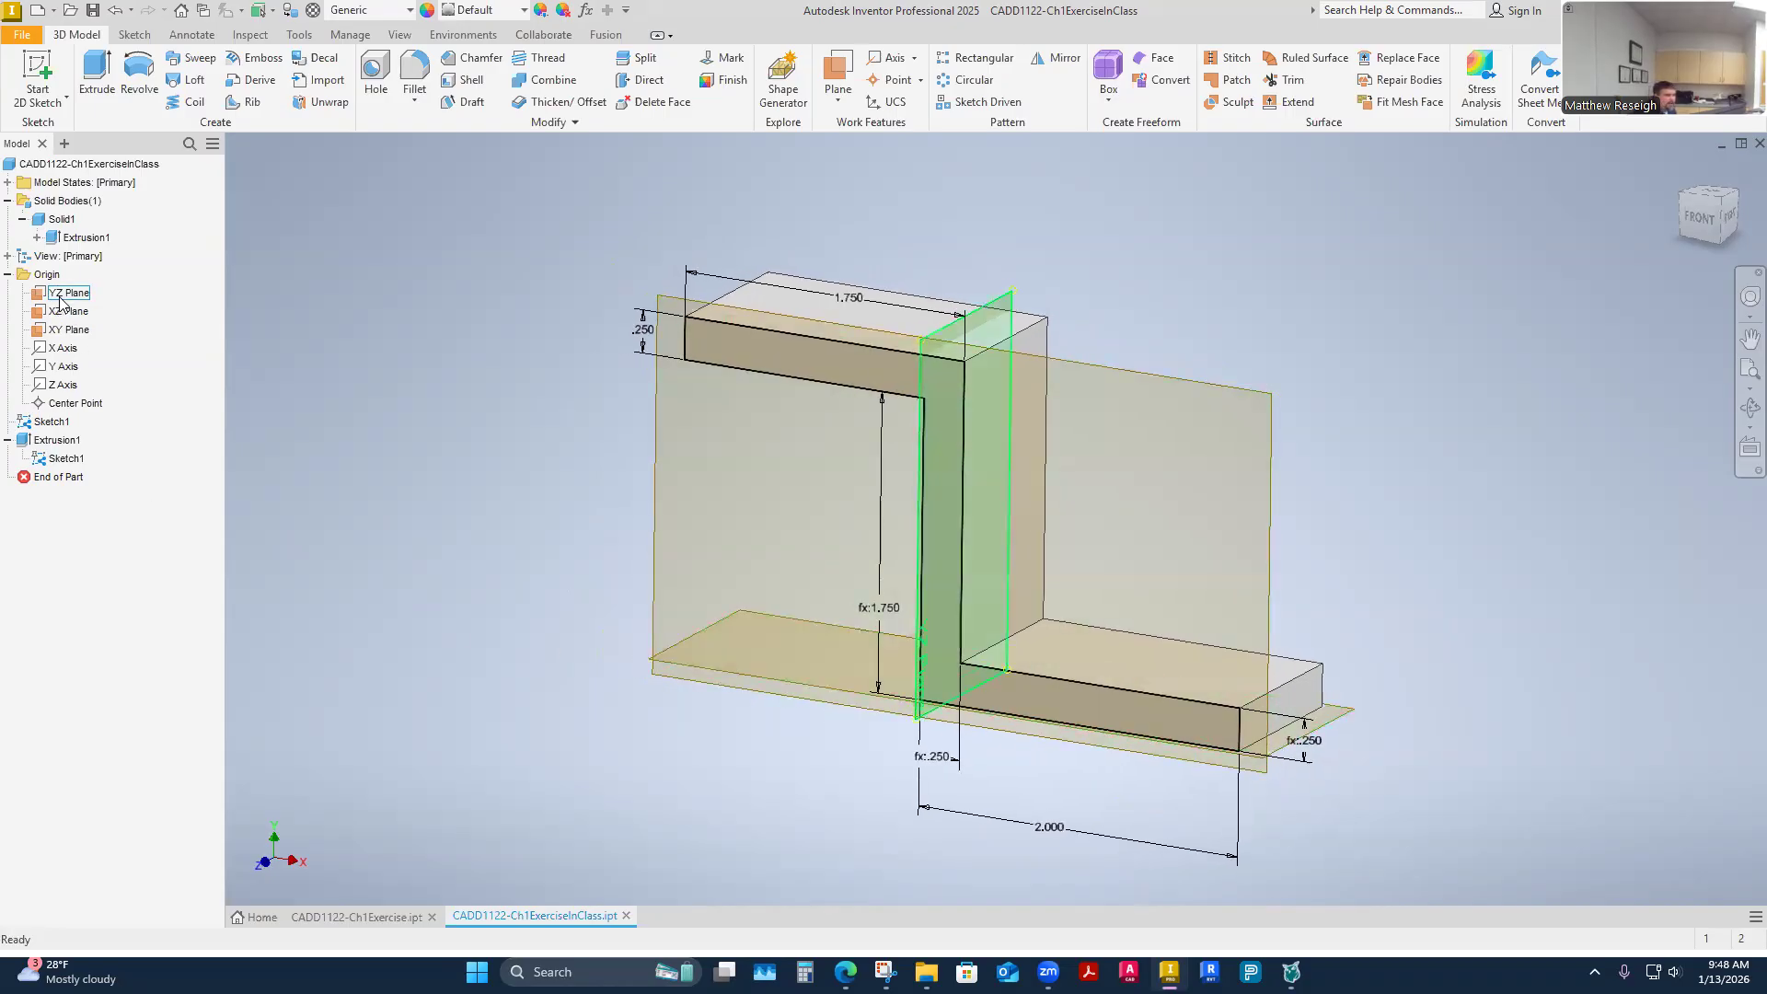
click(61, 294)
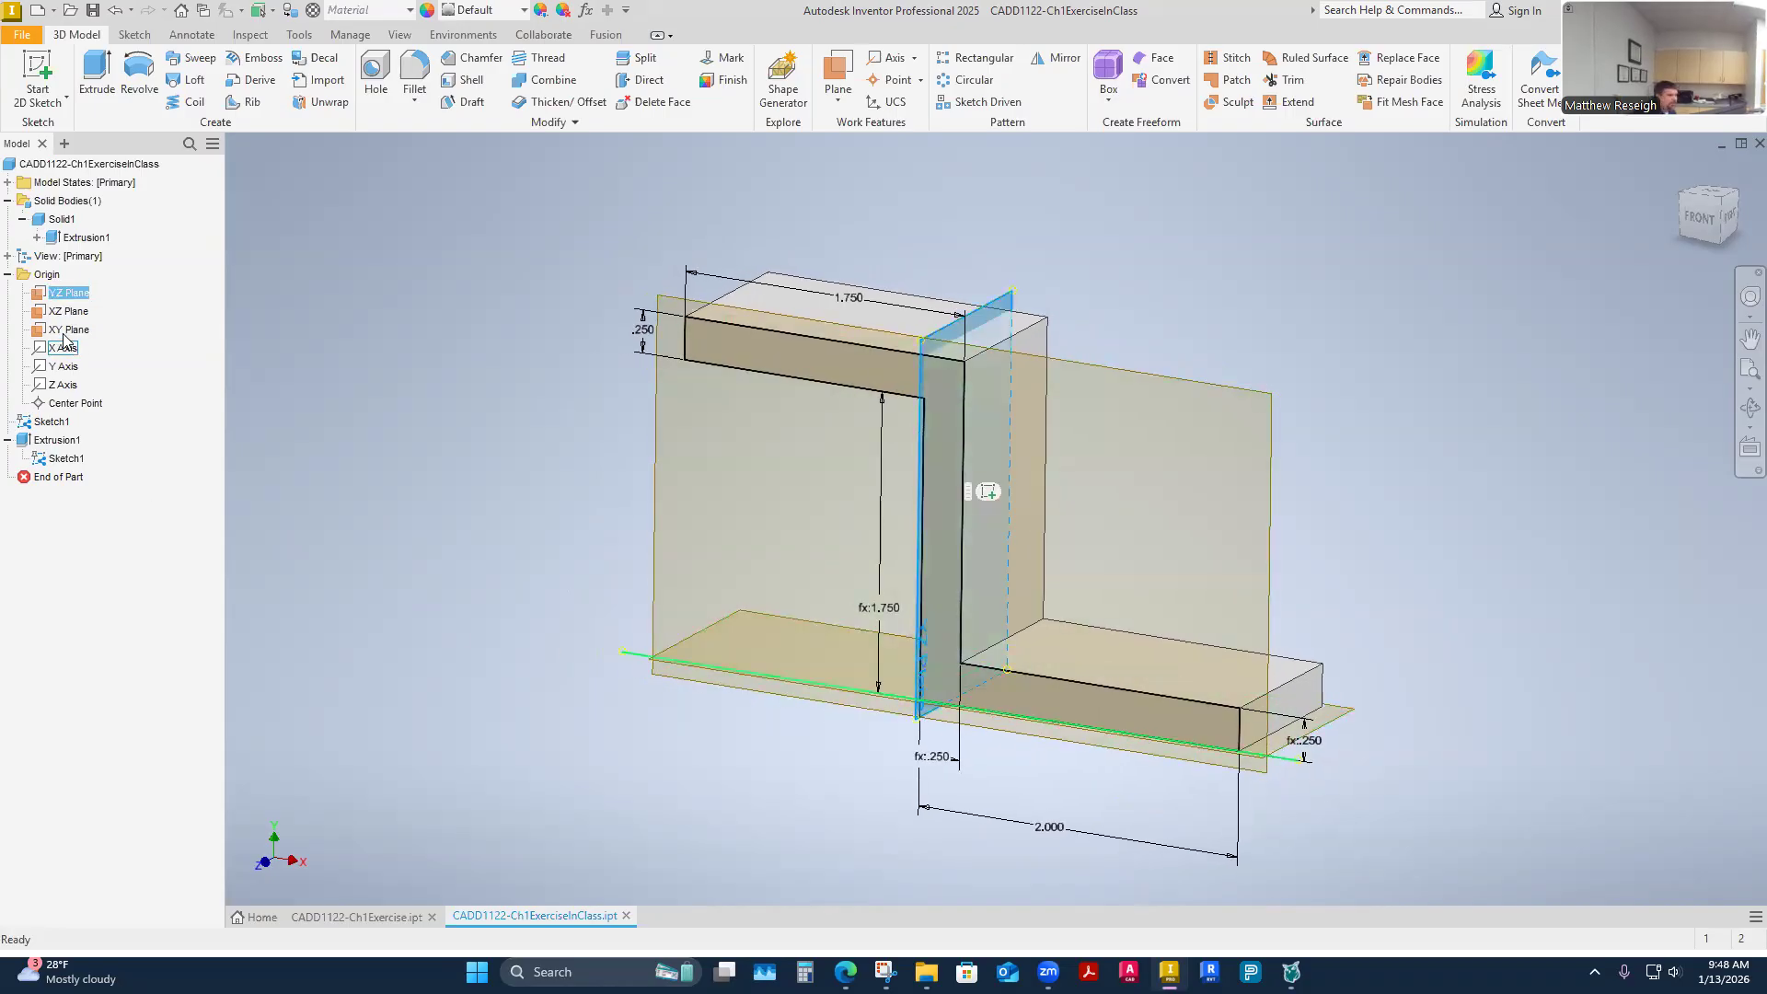
shift+click(66, 329)
right_click(66, 332)
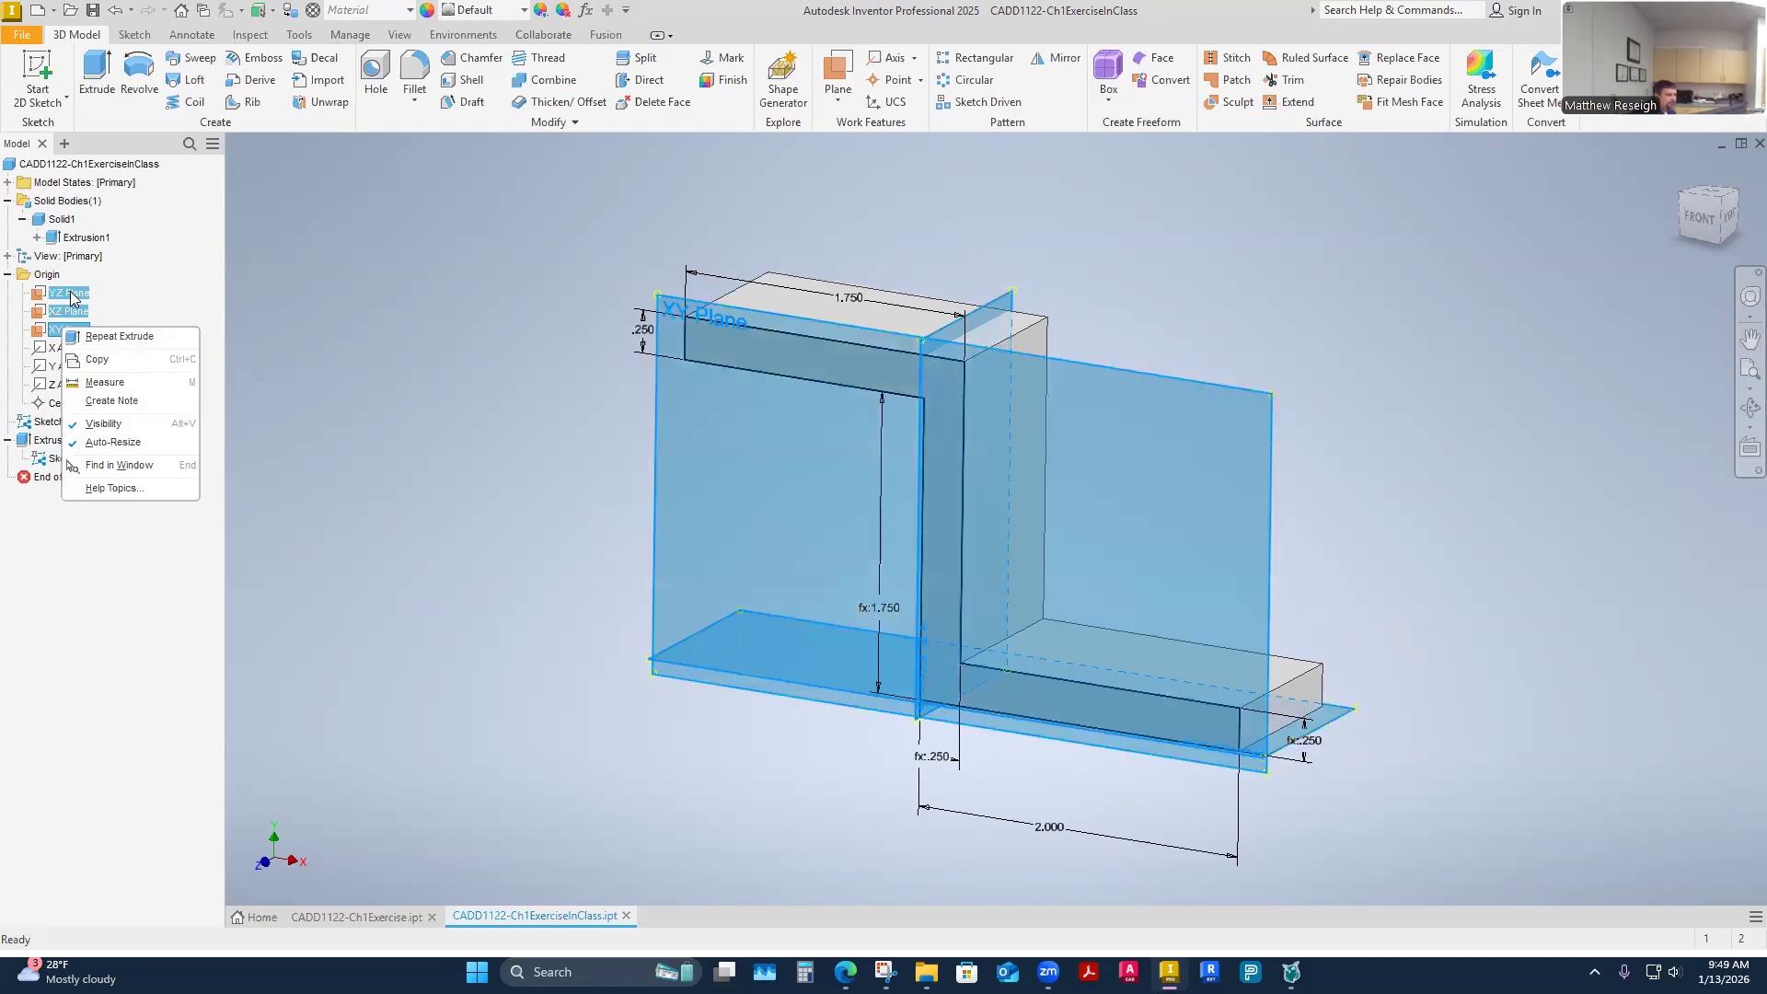
click(103, 423)
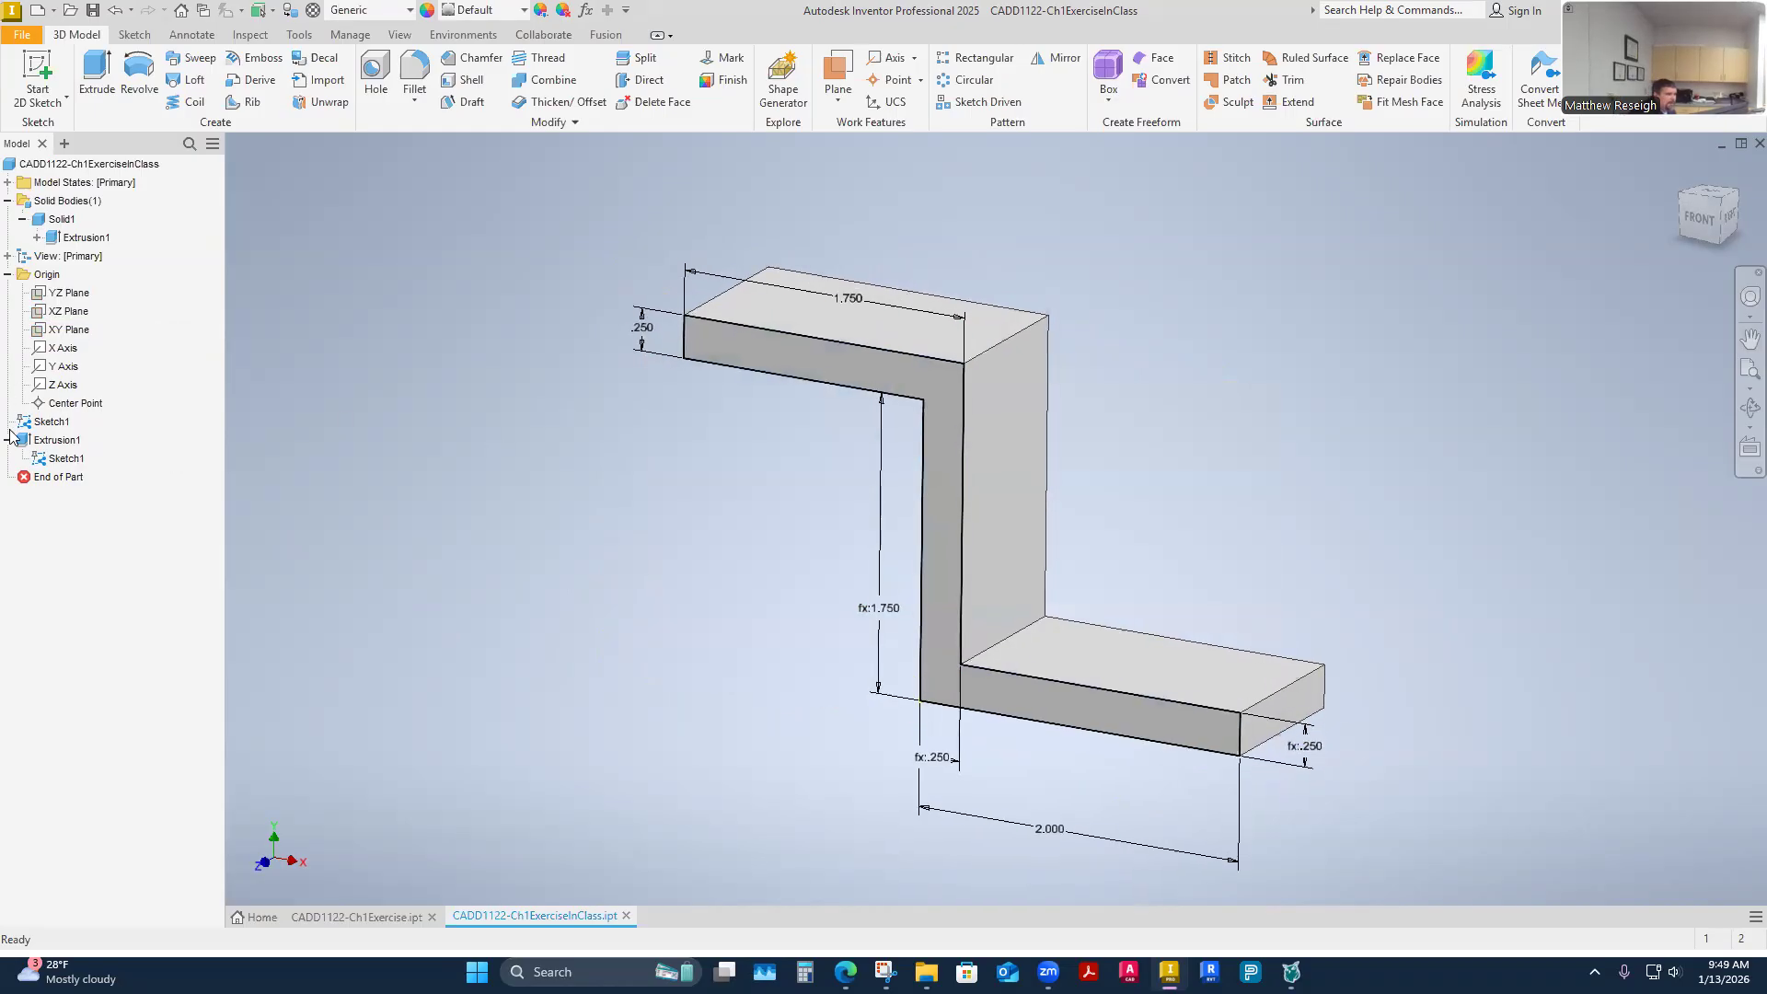
Turn off the visibility of the shared profile sketch on the Z-shaped bracket
click(53, 426)
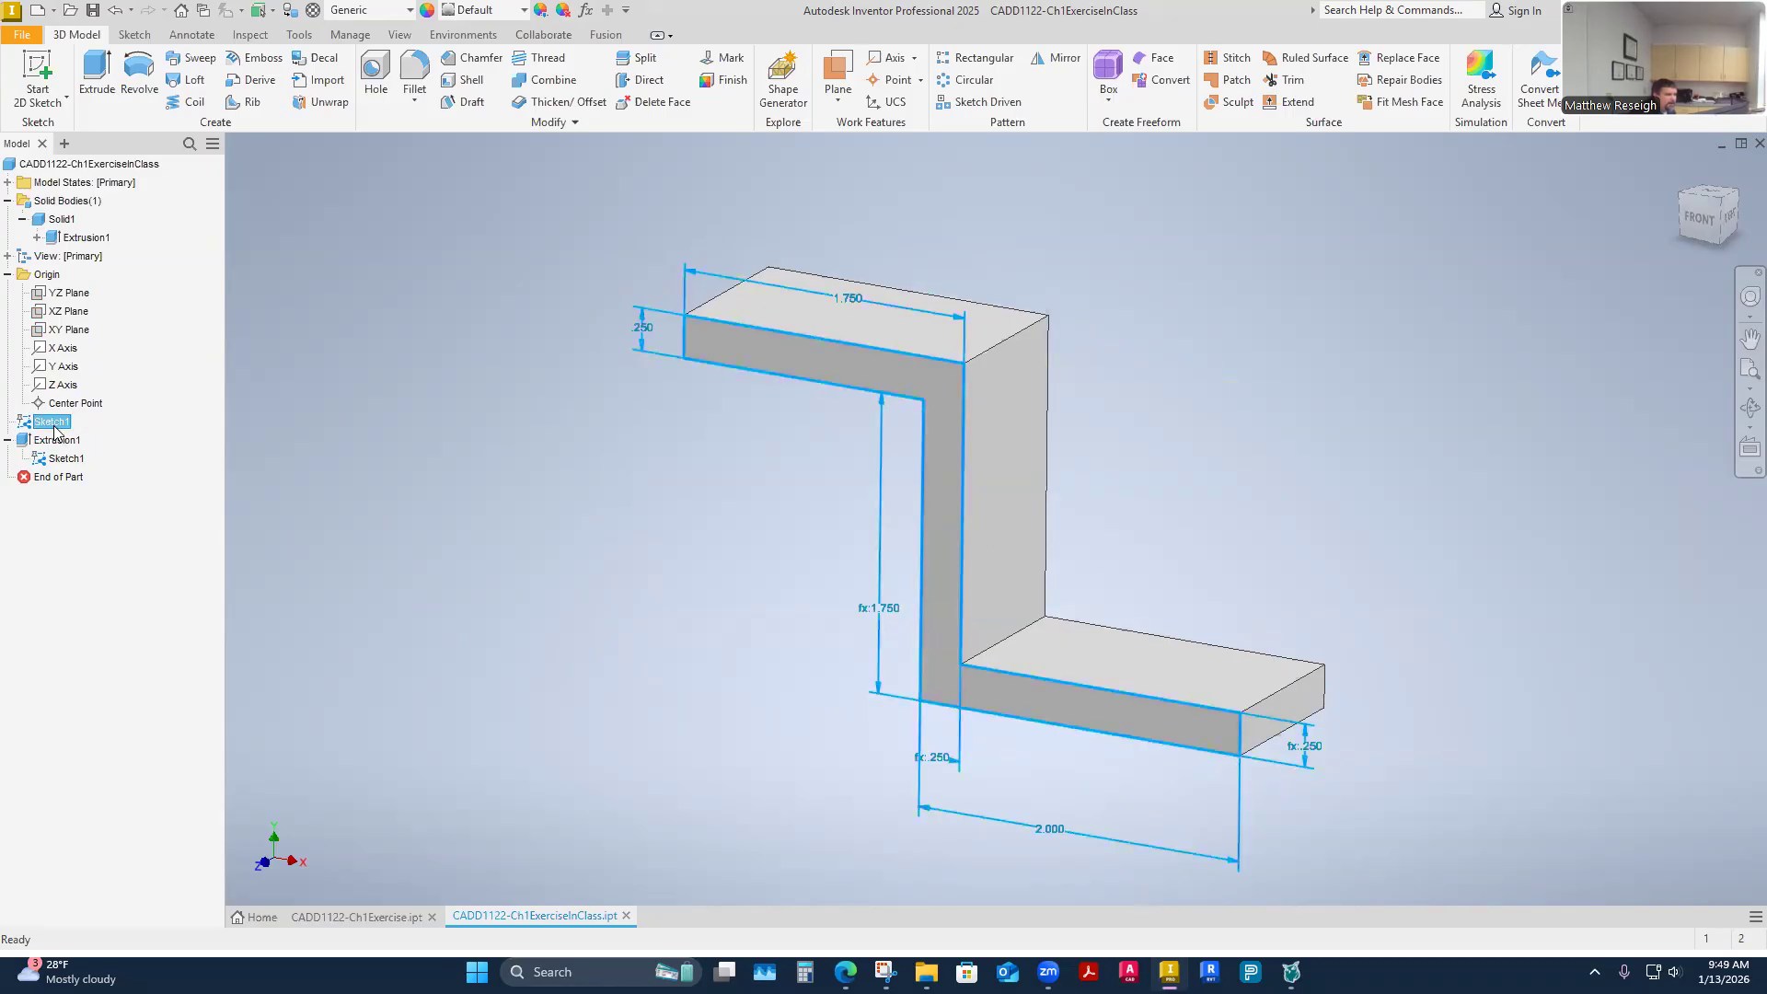
right_click(55, 428)
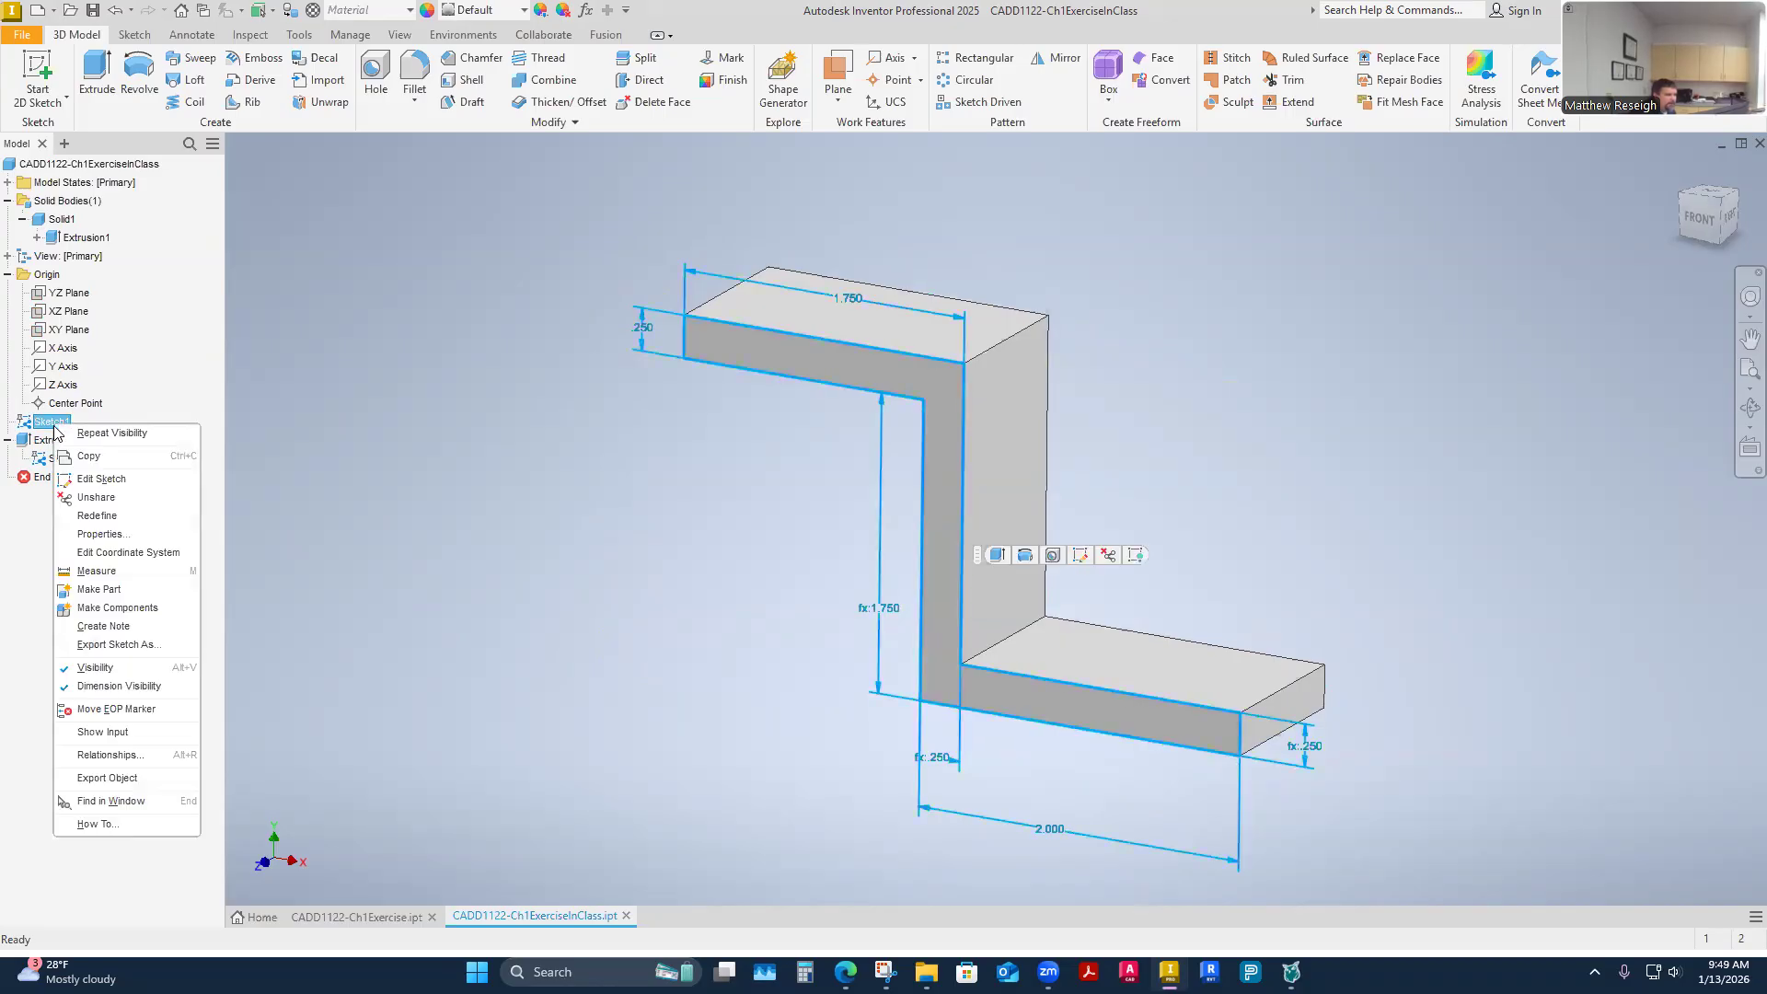
click(92, 668)
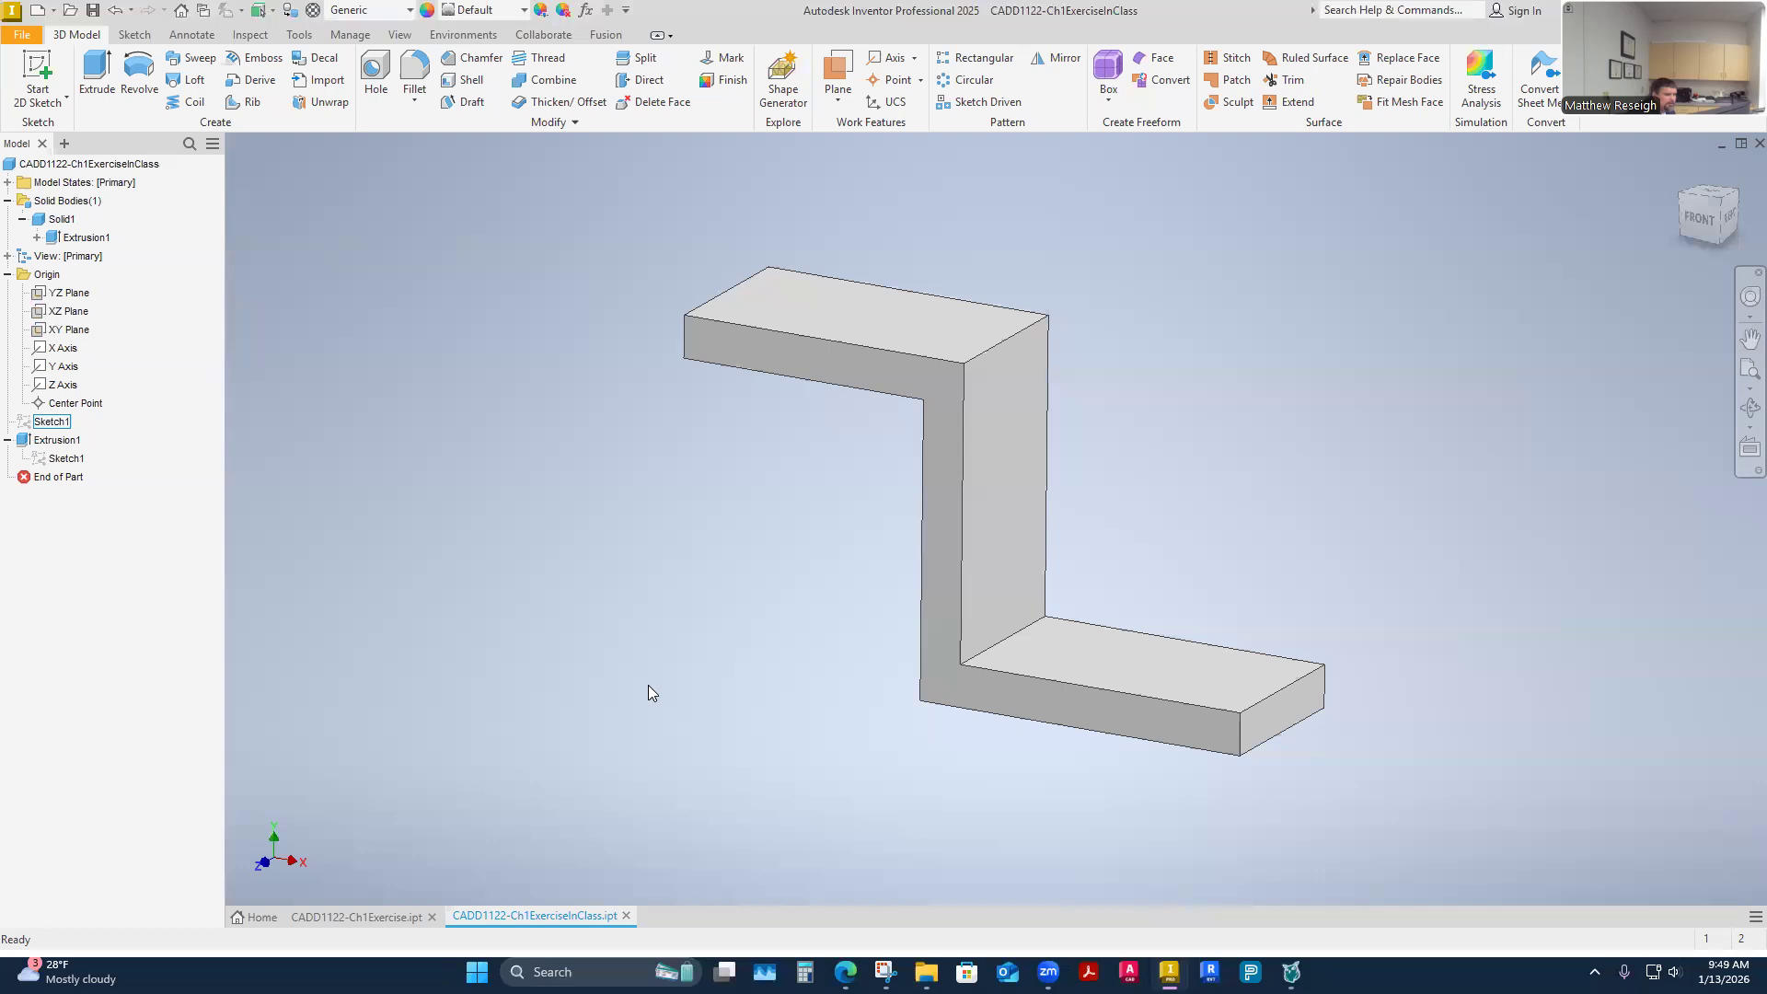
shift+middle_drag(648, 685, 565, 639)
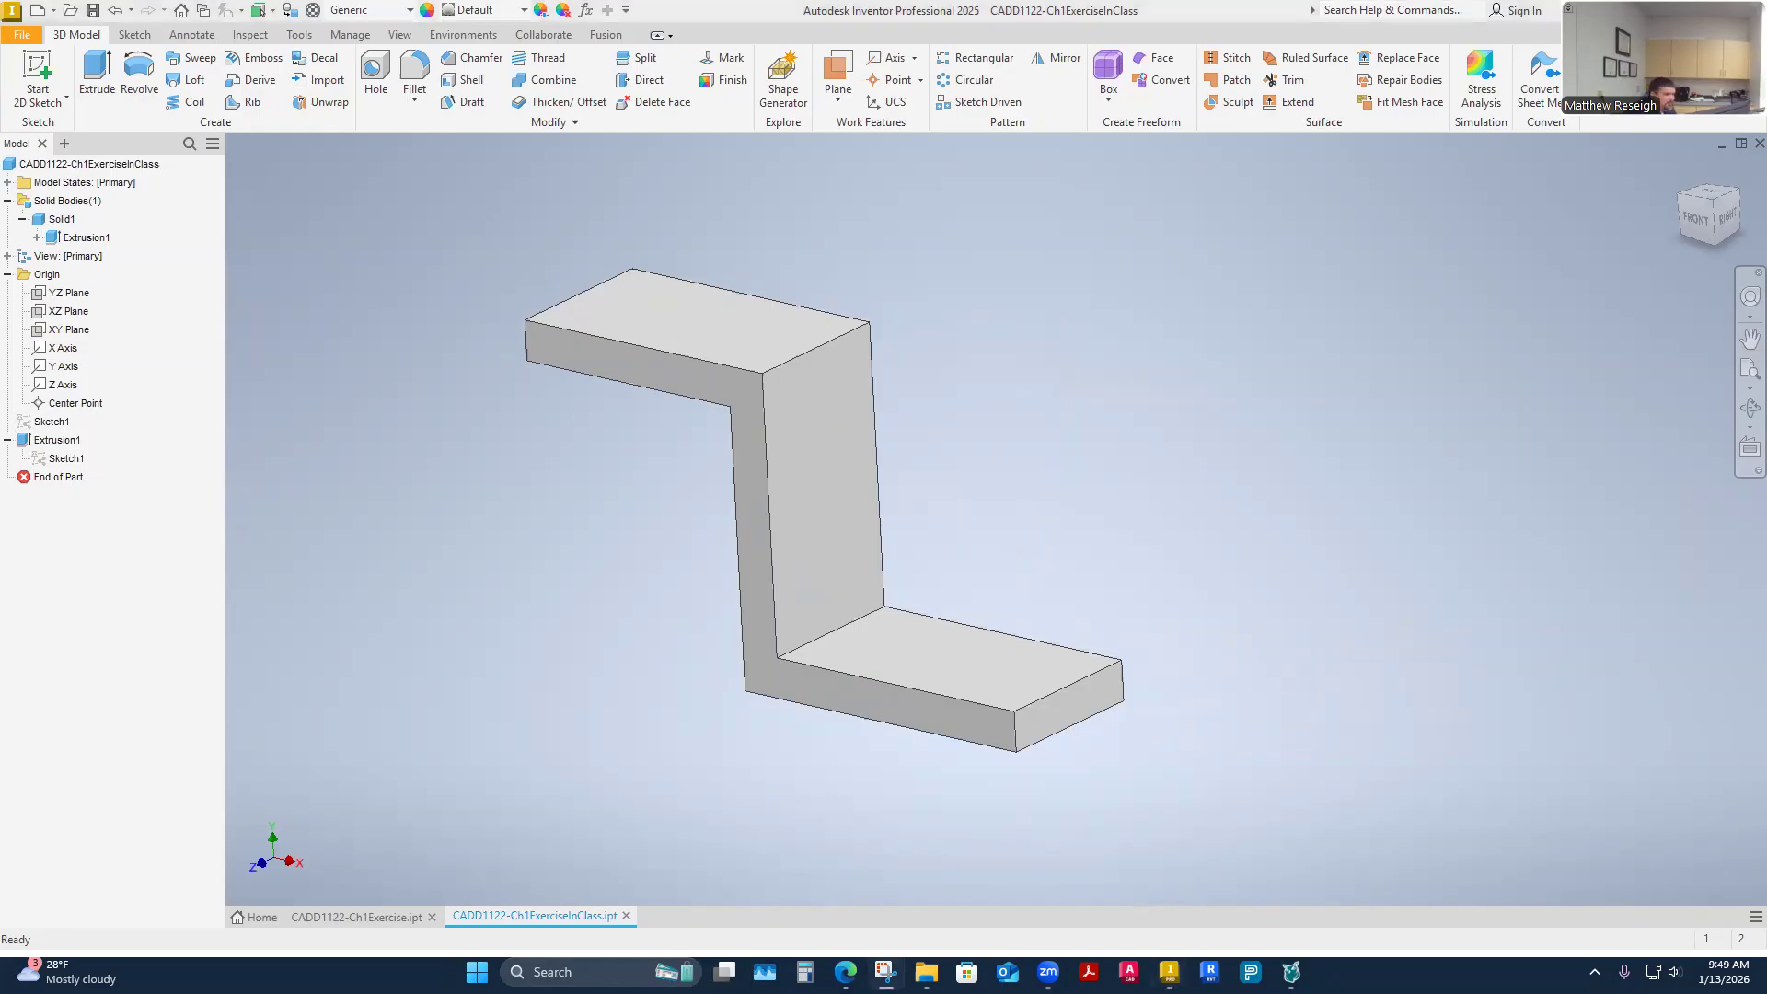
Switch to Snipping Tool to consult the Ch 1 Exercise dimension image, and return to the bracket model in Inventor
click(885, 972)
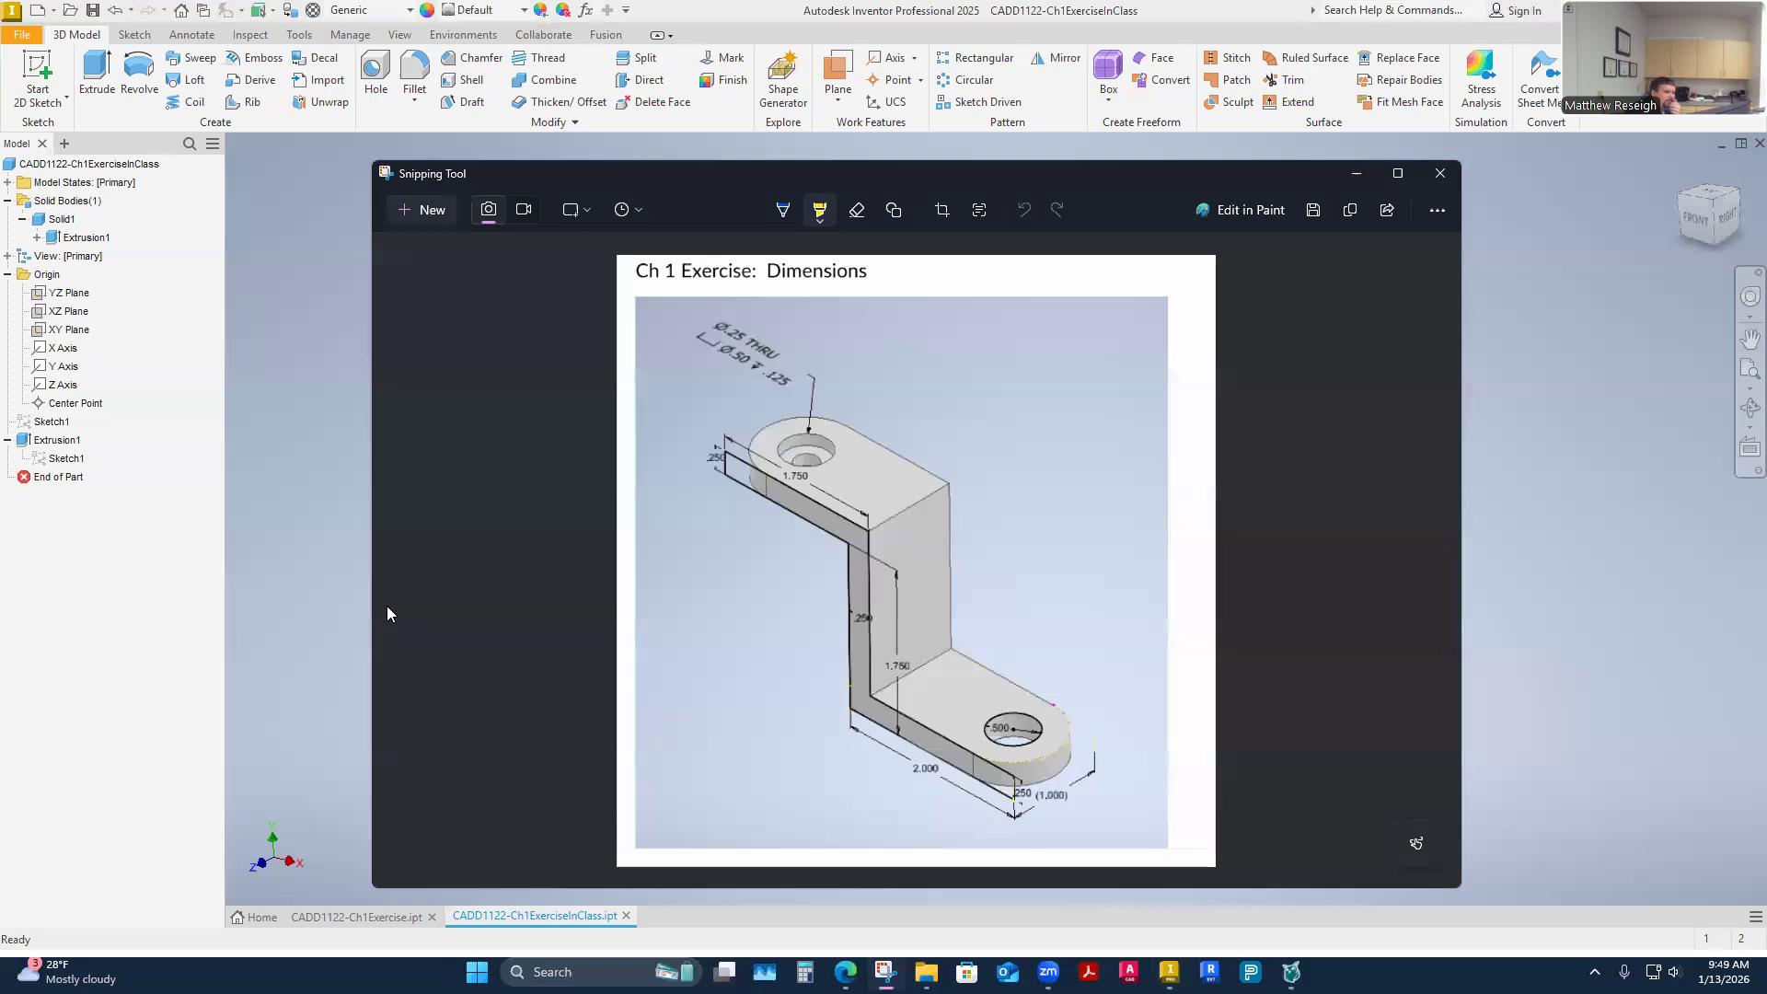
click(311, 599)
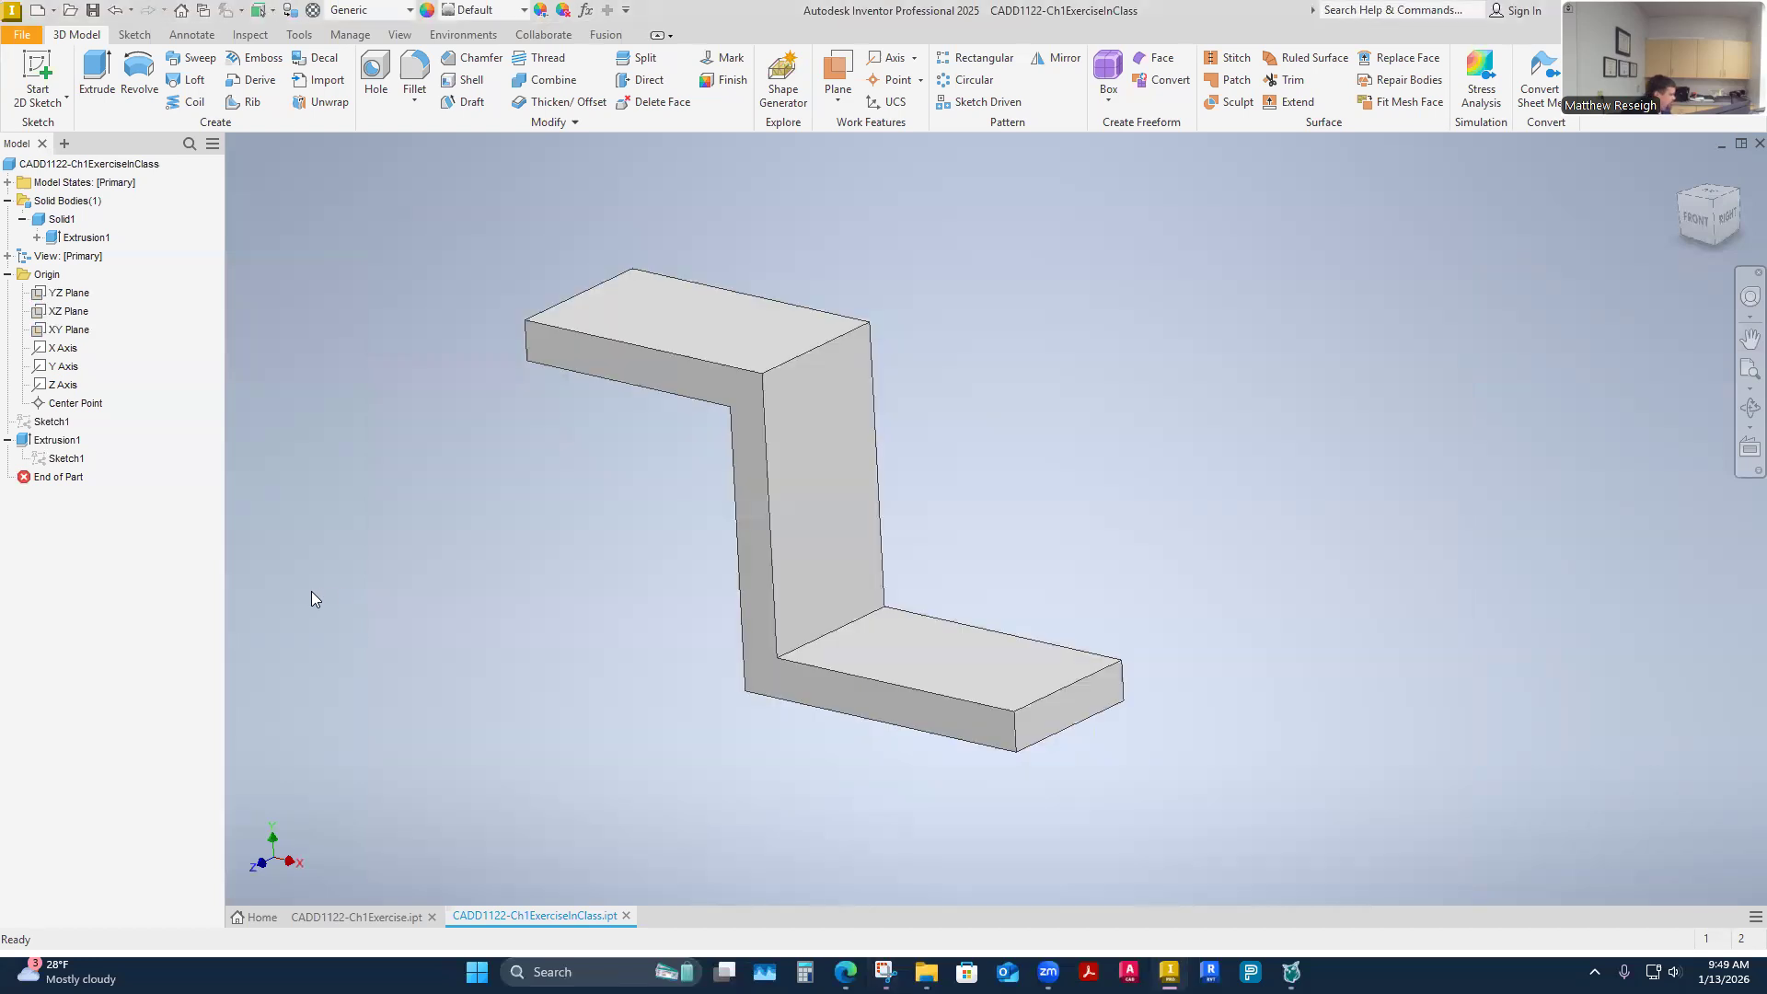
middle_drag(500, 611, 602, 596)
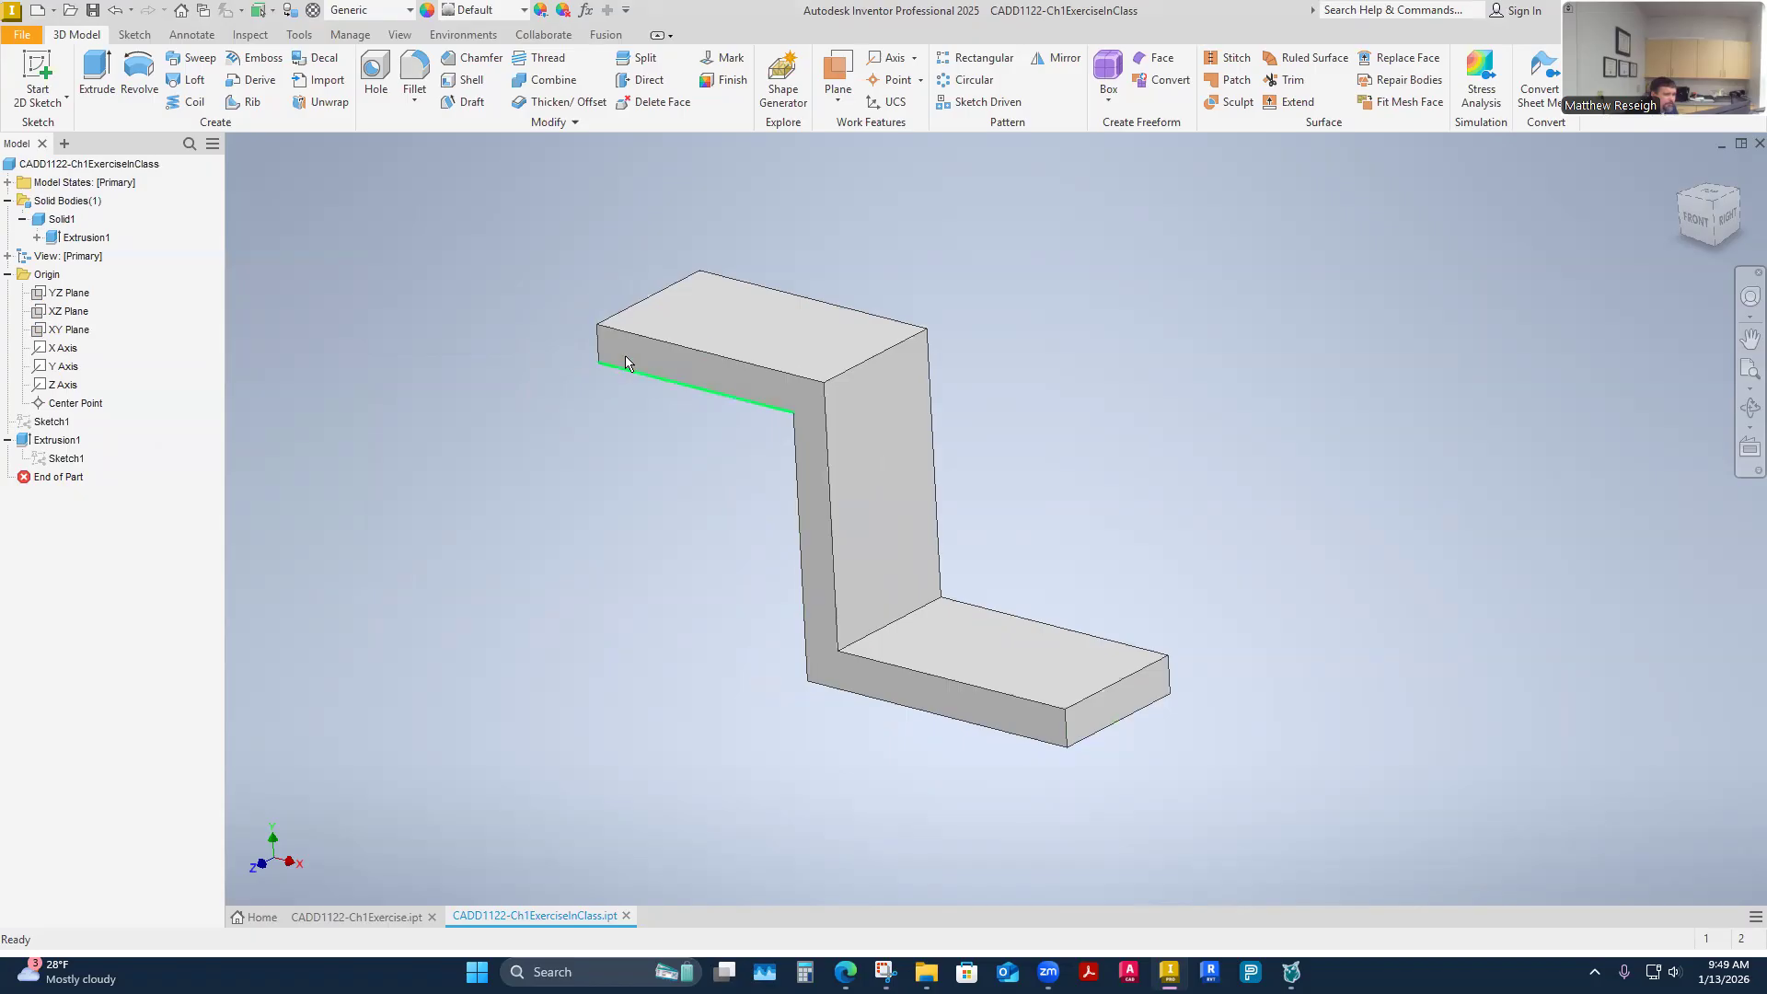
Open the extrusion's profile sketch to review its geometry and dimensions, and finish it without editing
right_click(69, 460)
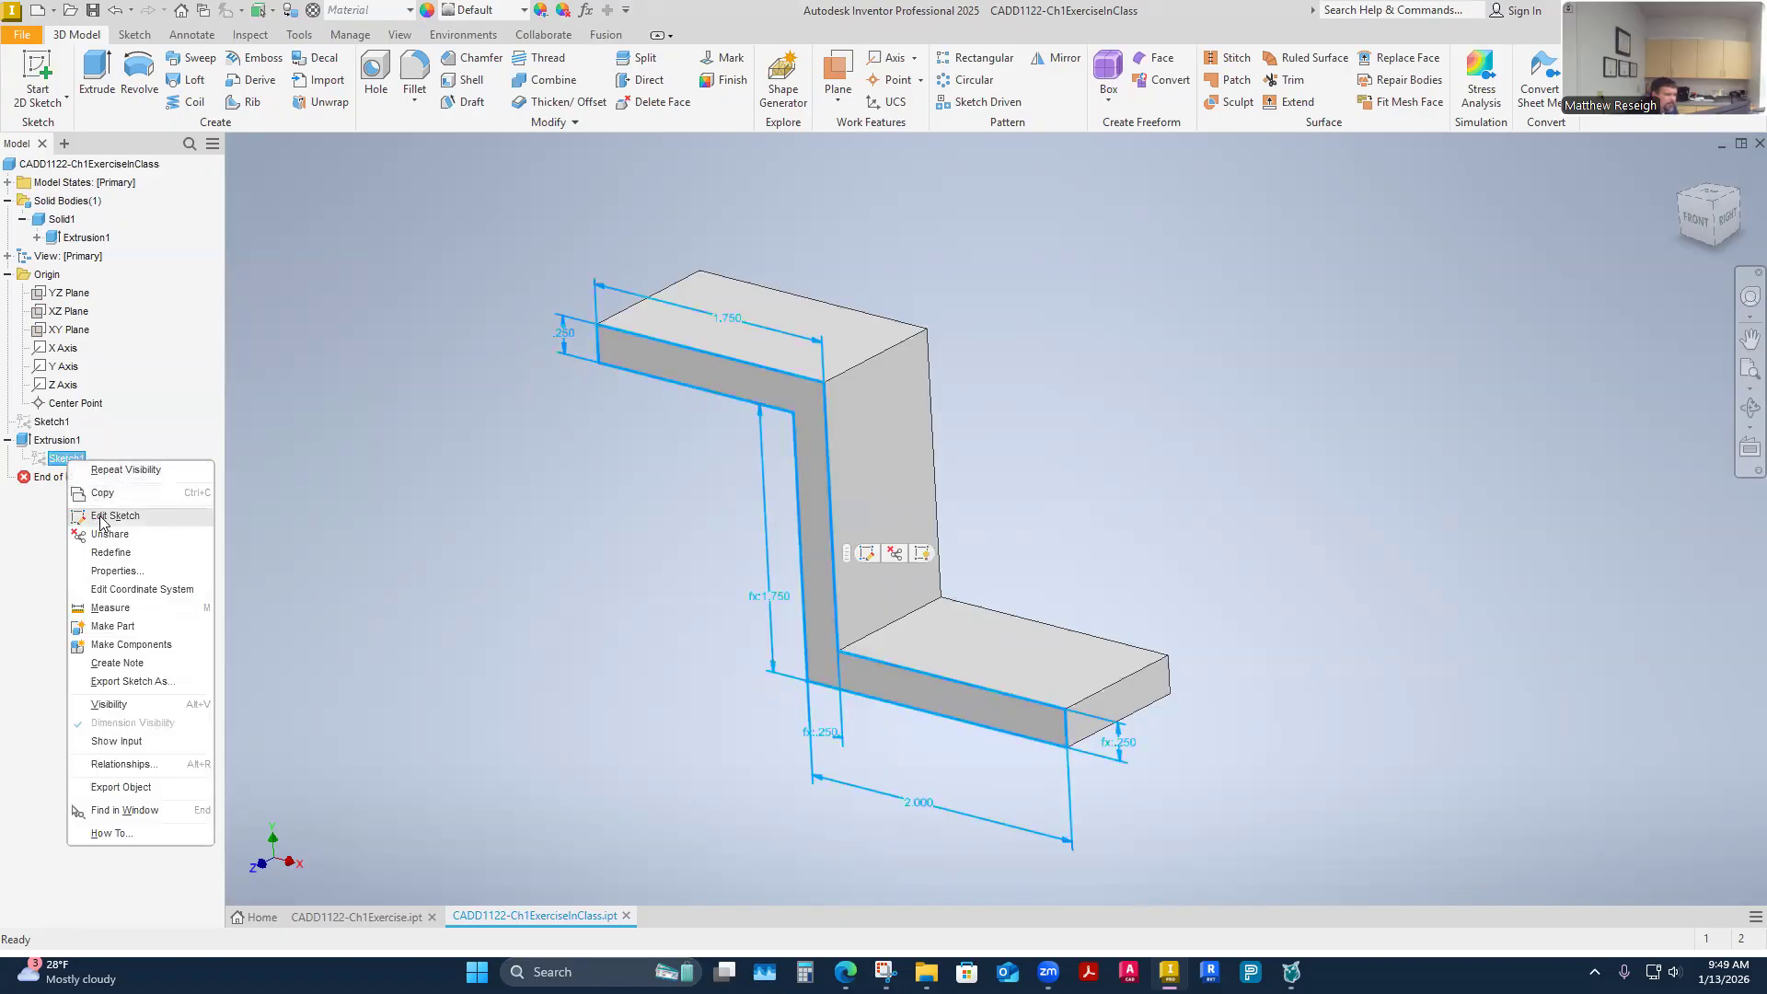
click(538, 587)
click(539, 587)
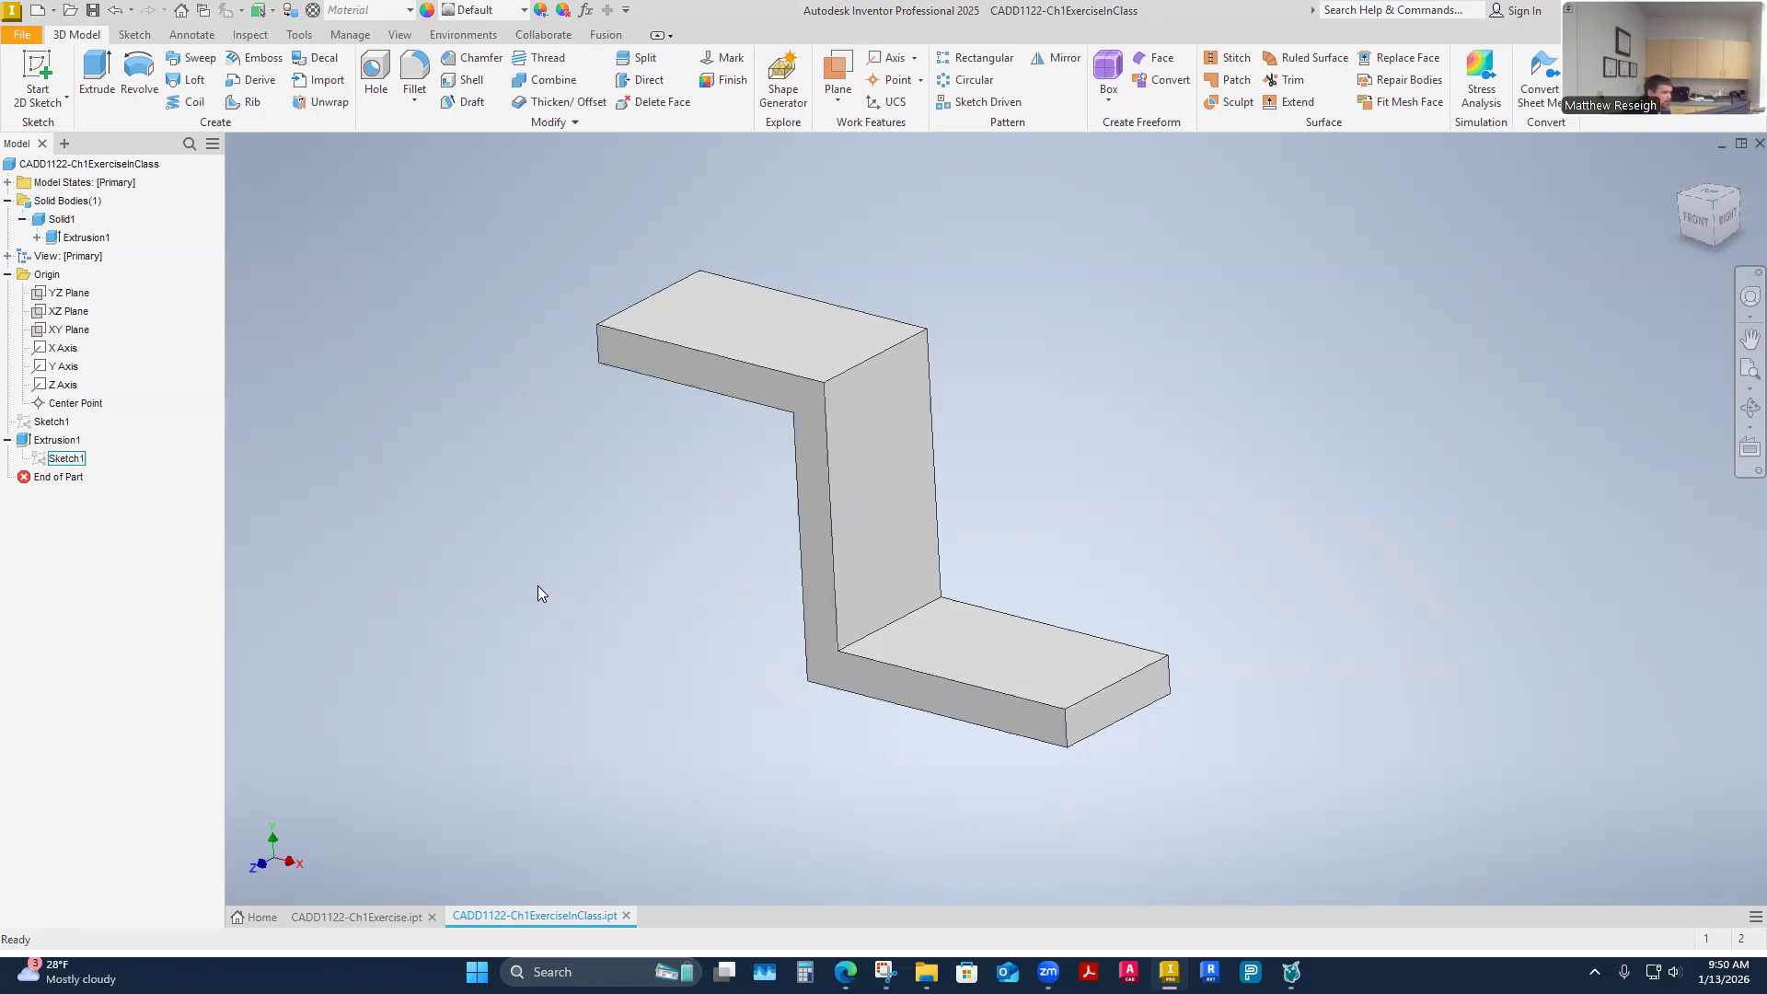
click(69, 460)
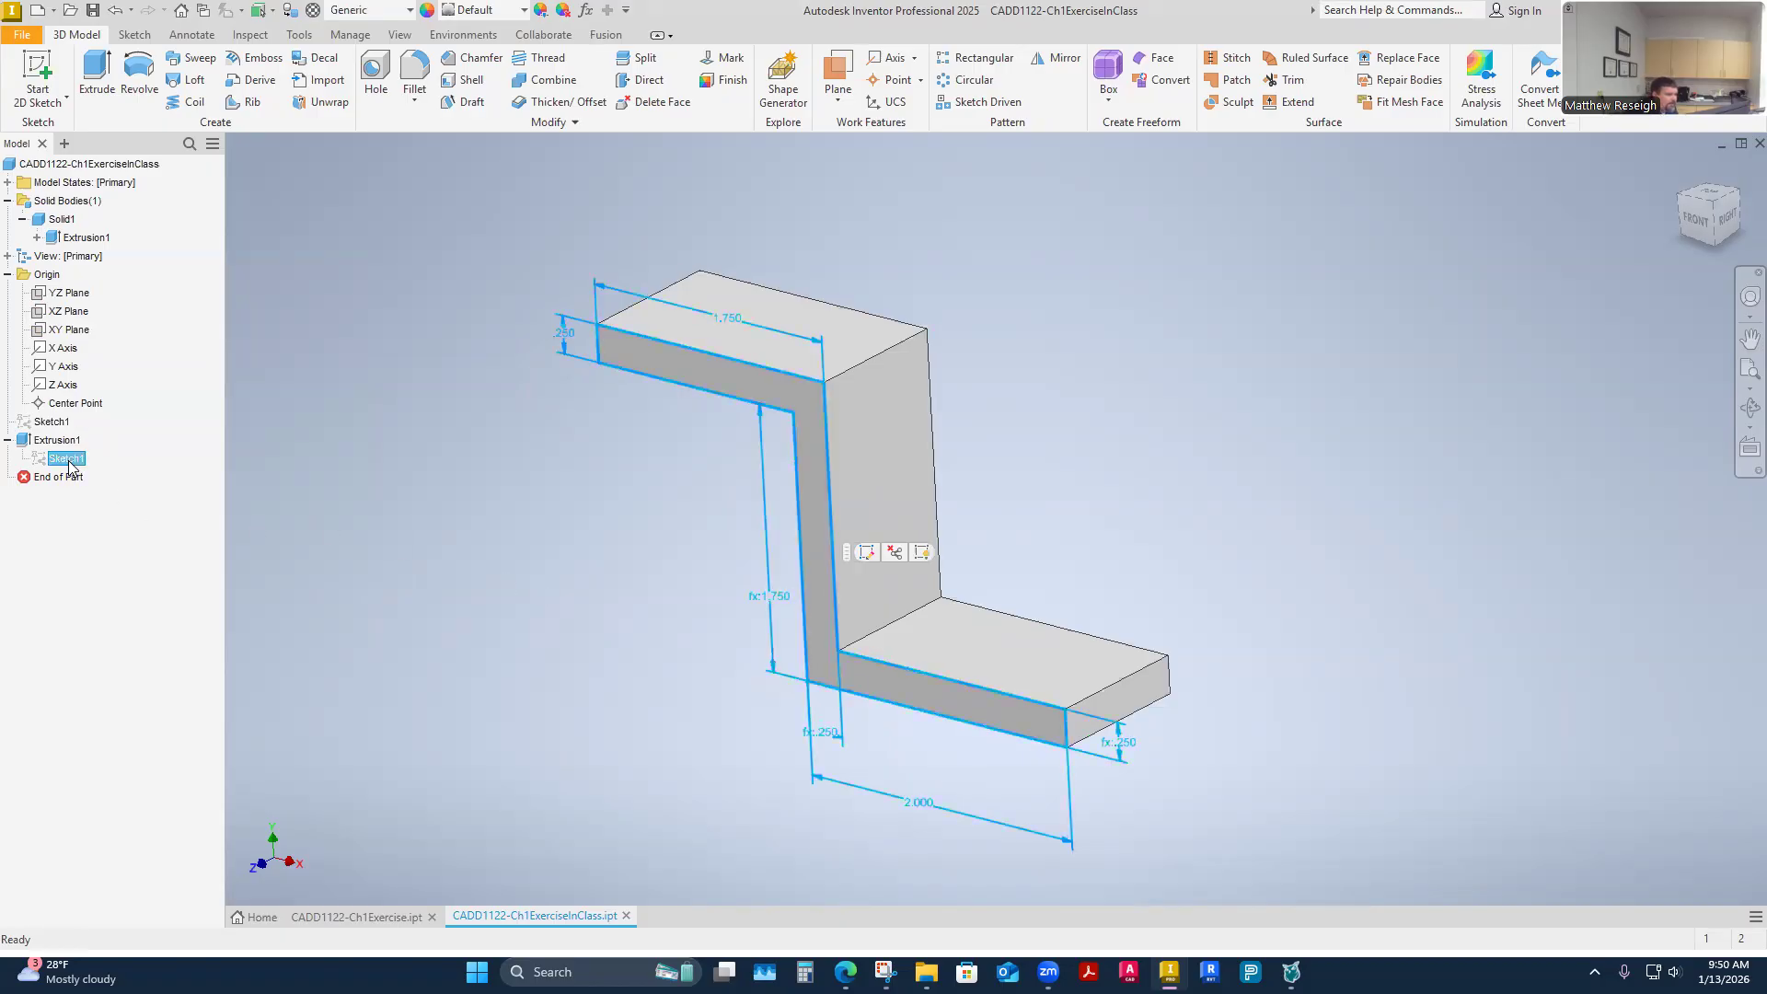
right_click(69, 464)
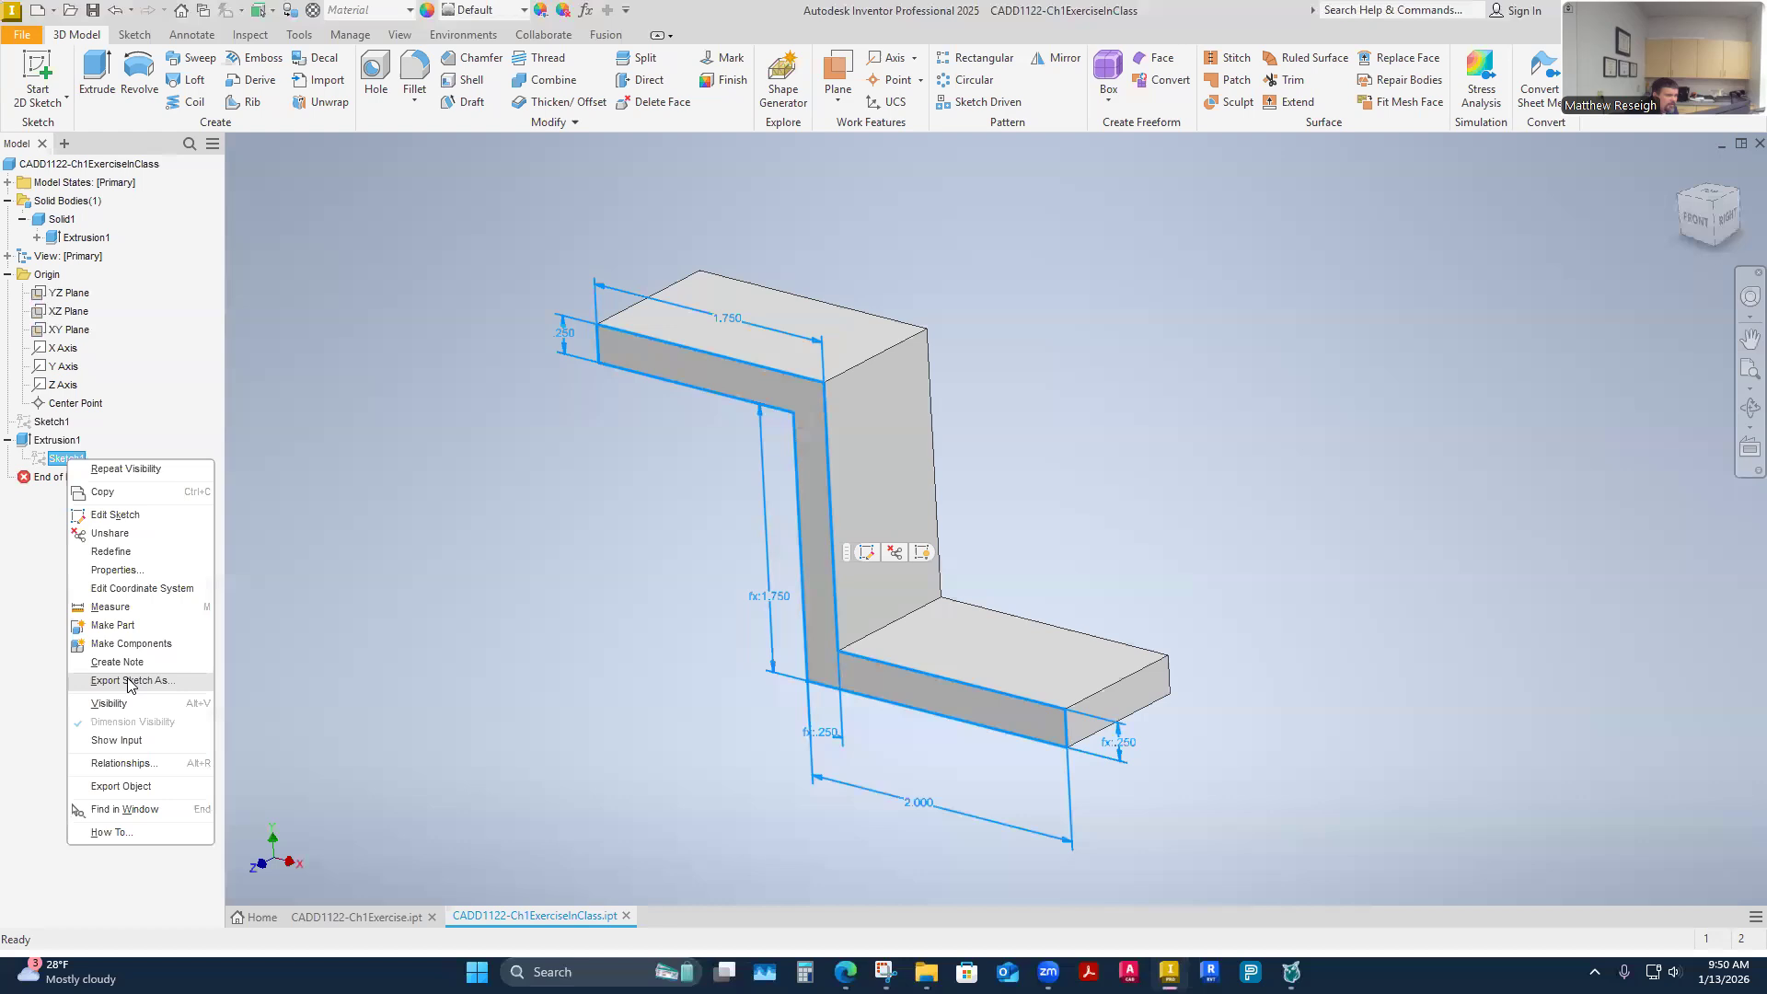
click(112, 518)
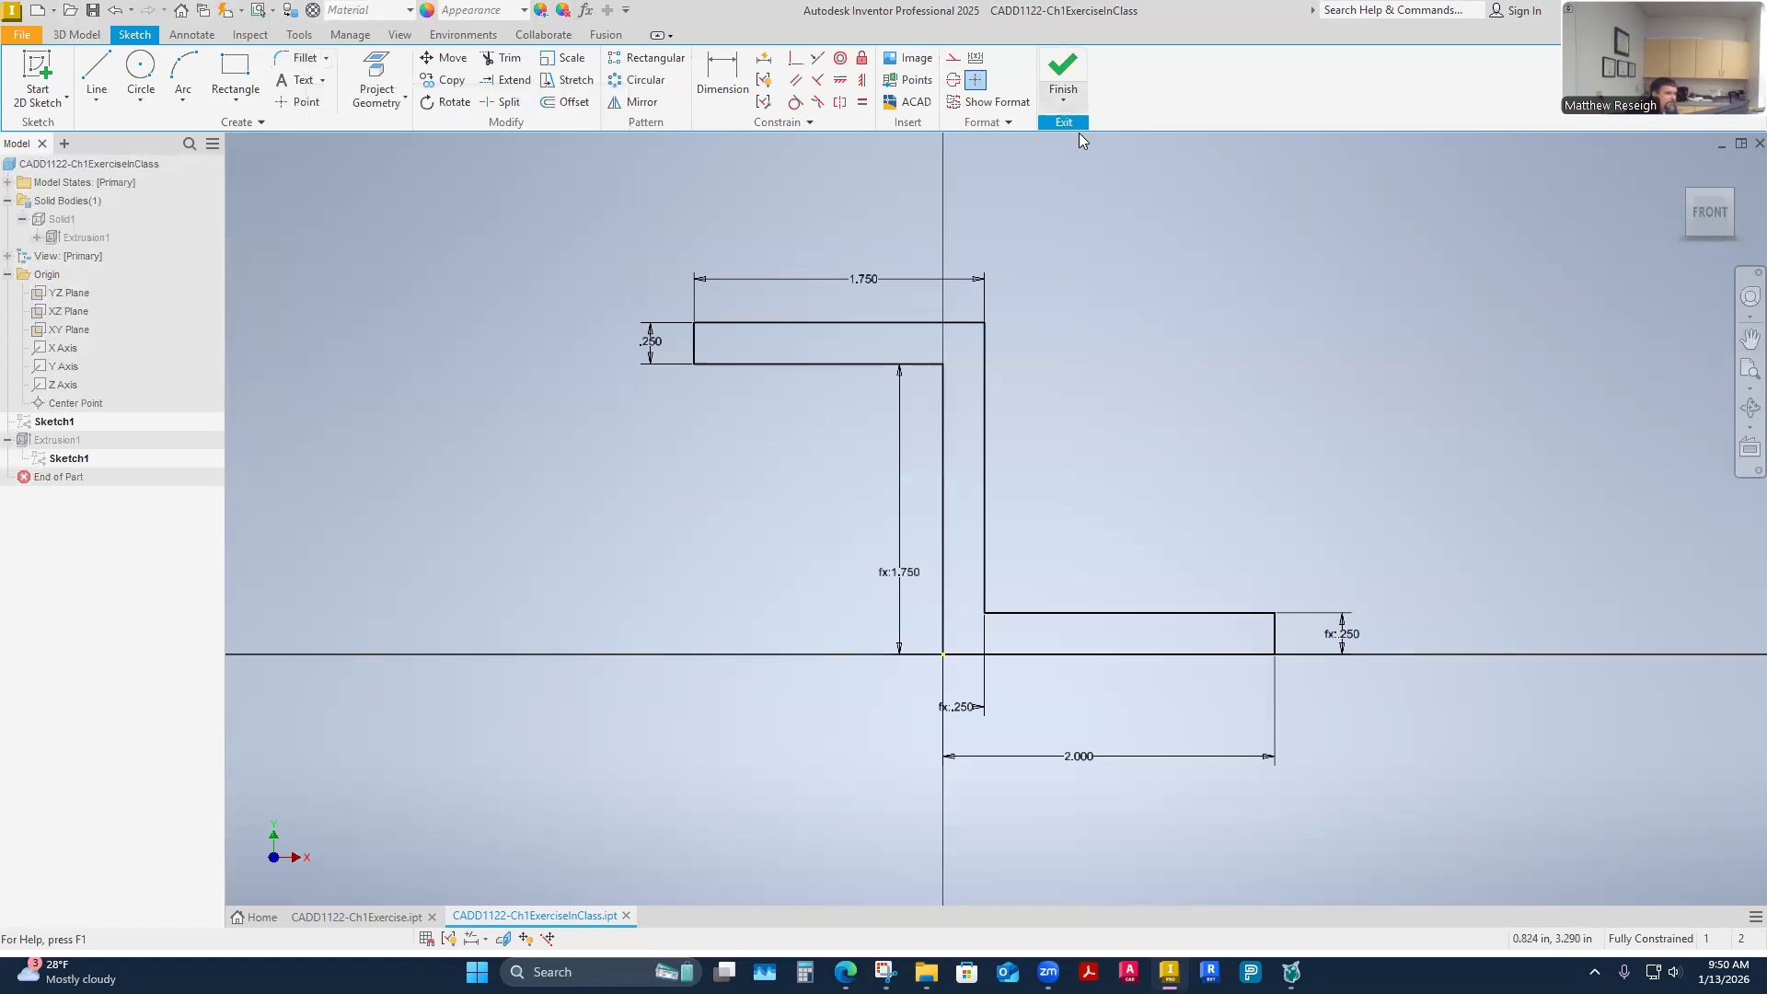
click(1063, 74)
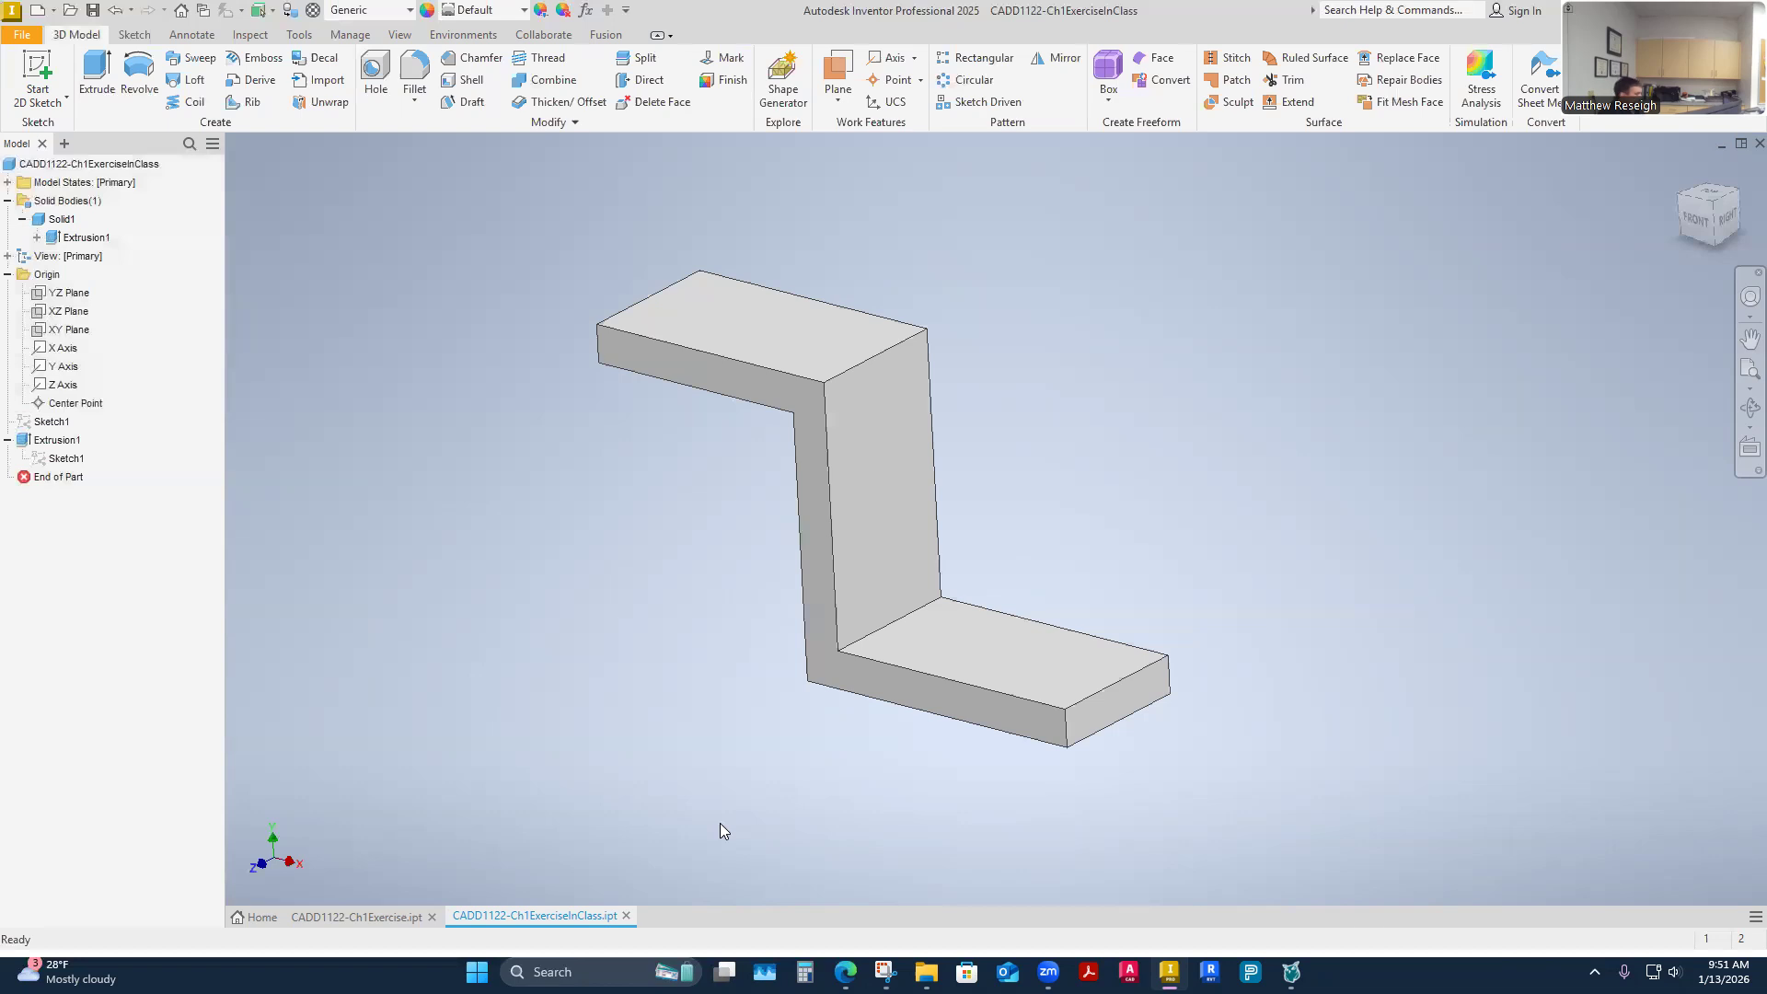
Apply a Full Round Fillet to the upper flange's free end, using its two side faces and the end face as center
shift+middle_drag(719, 823, 462, 253)
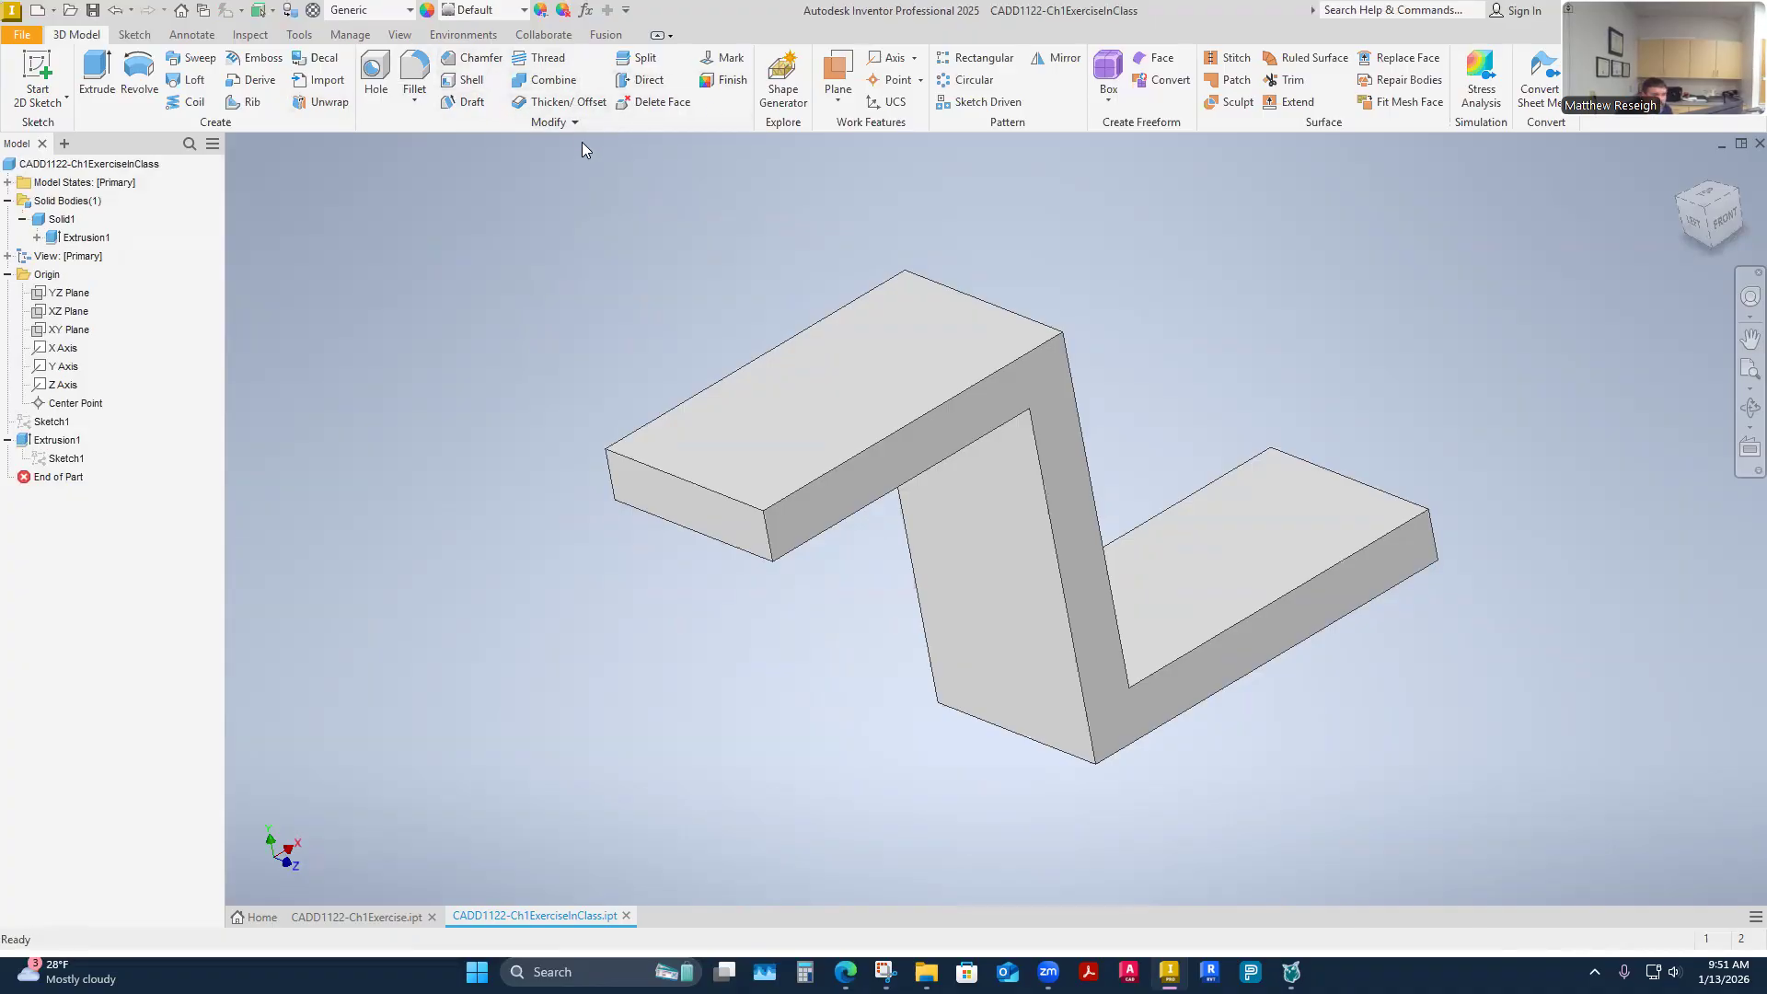
click(416, 105)
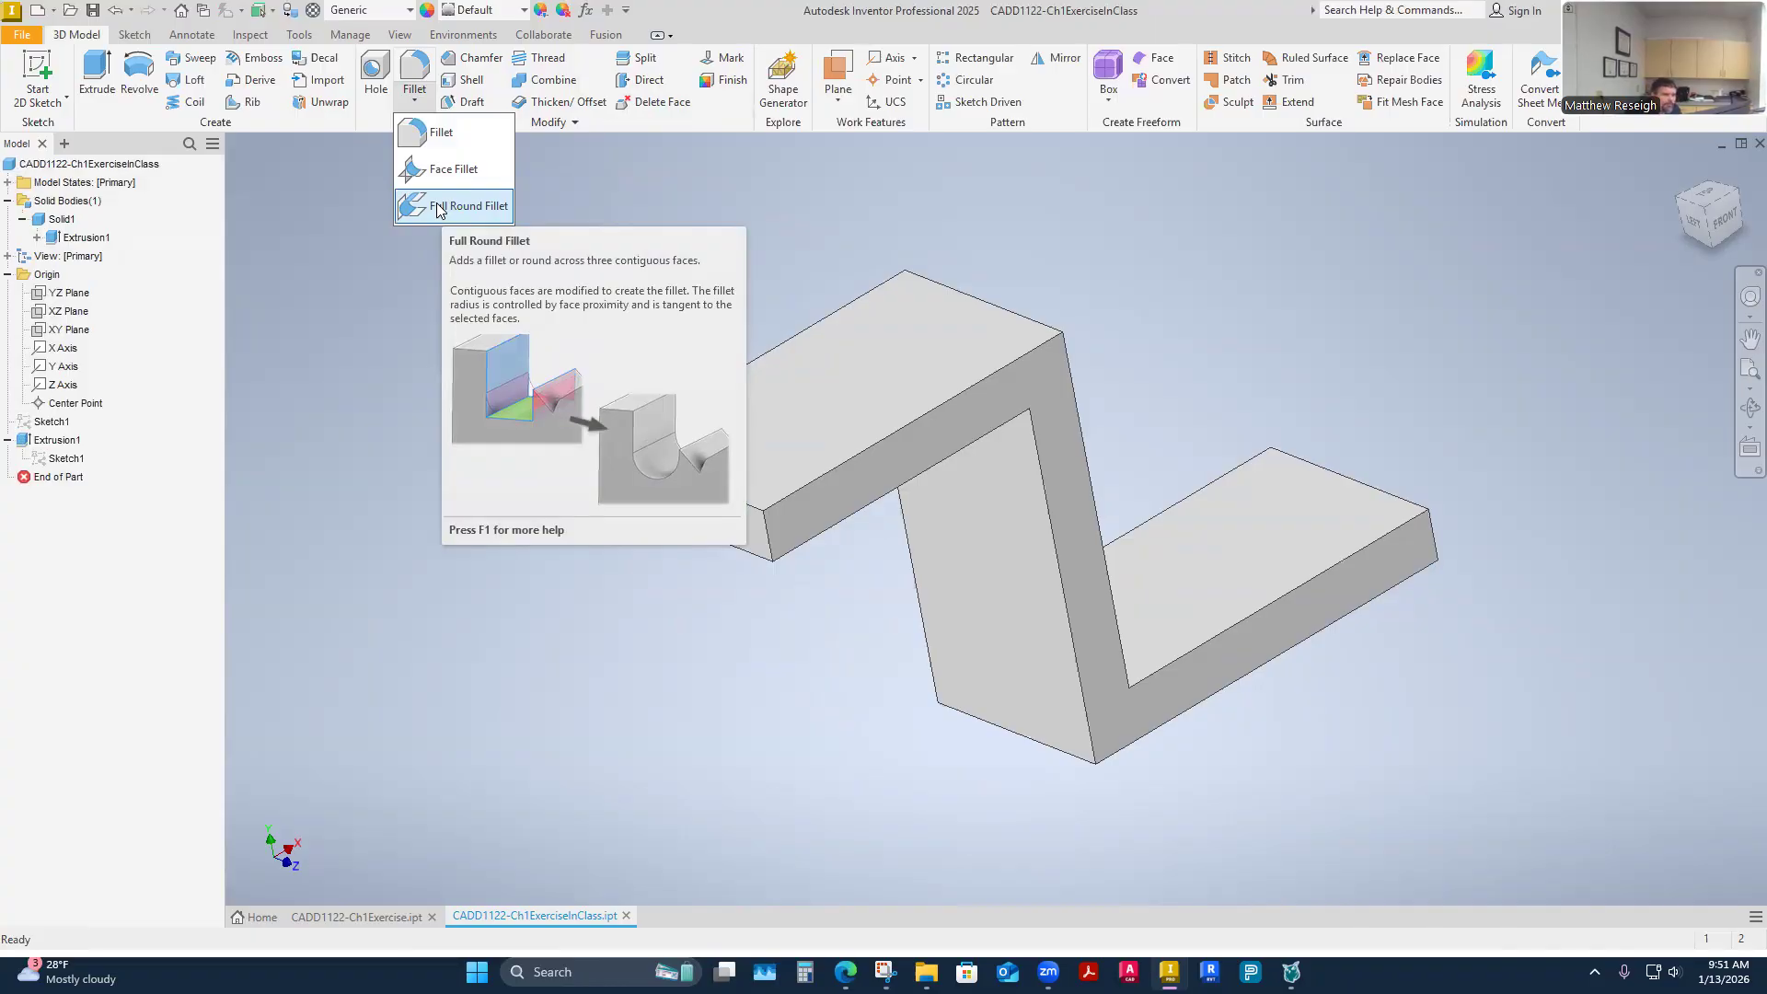
click(437, 207)
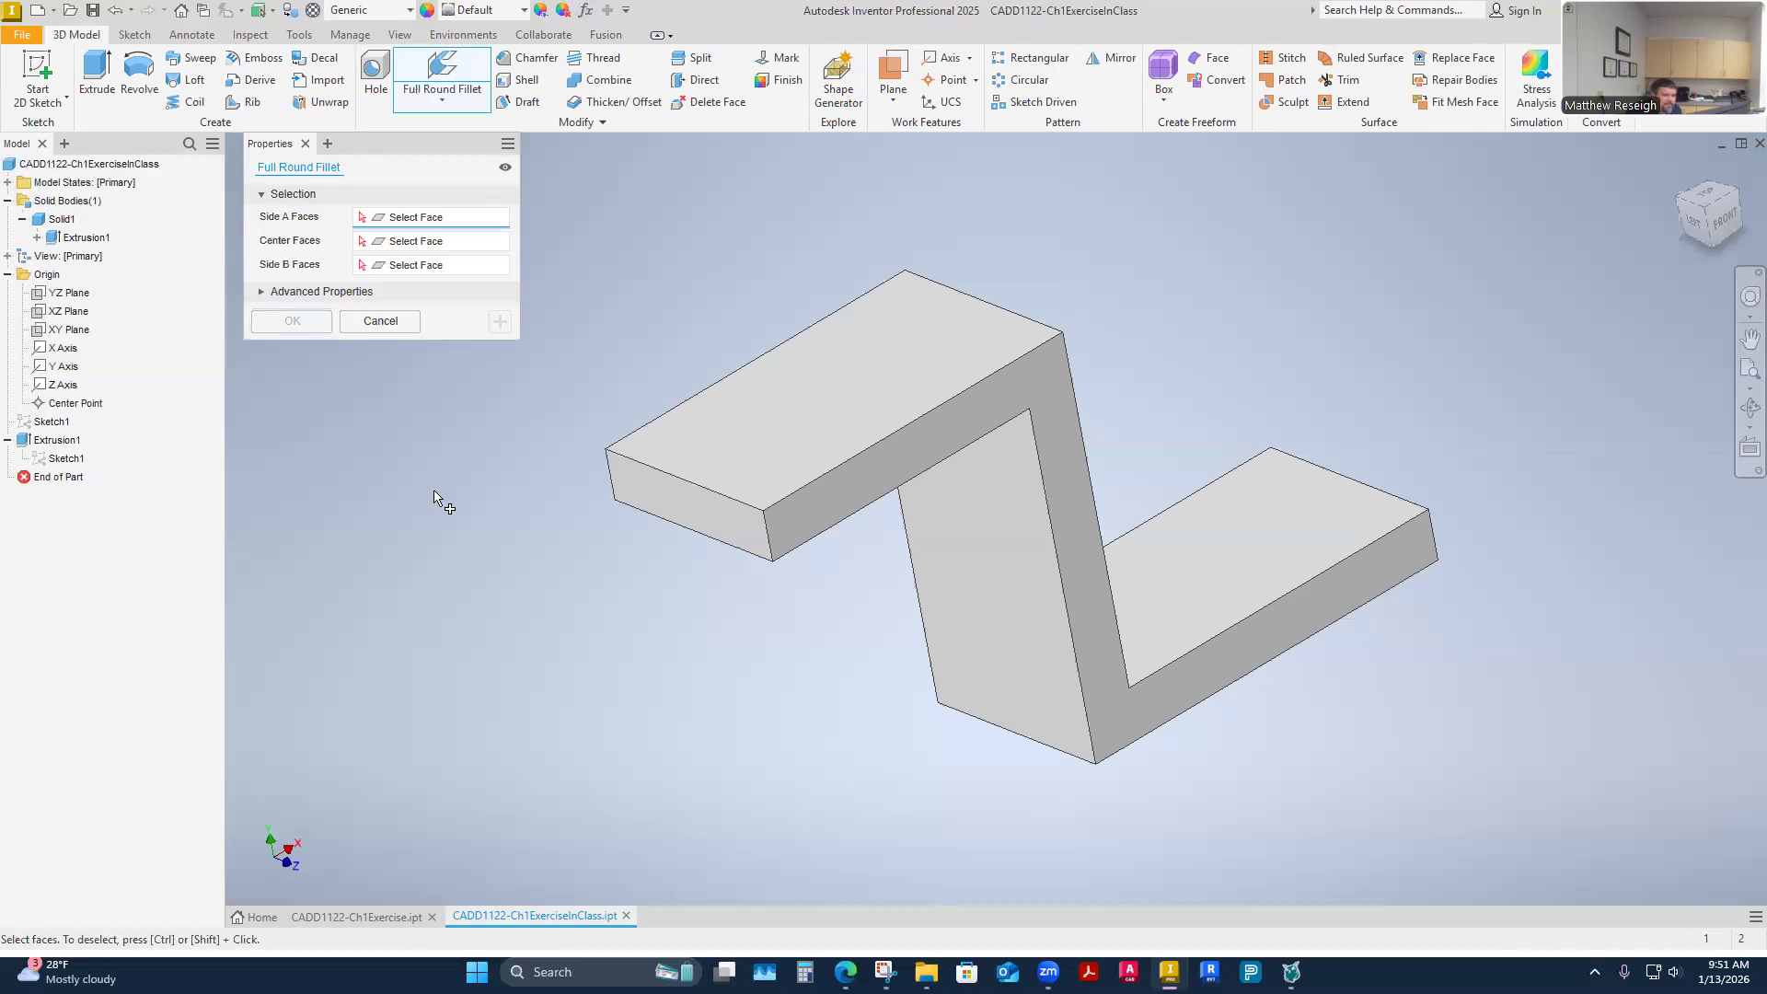
click(797, 522)
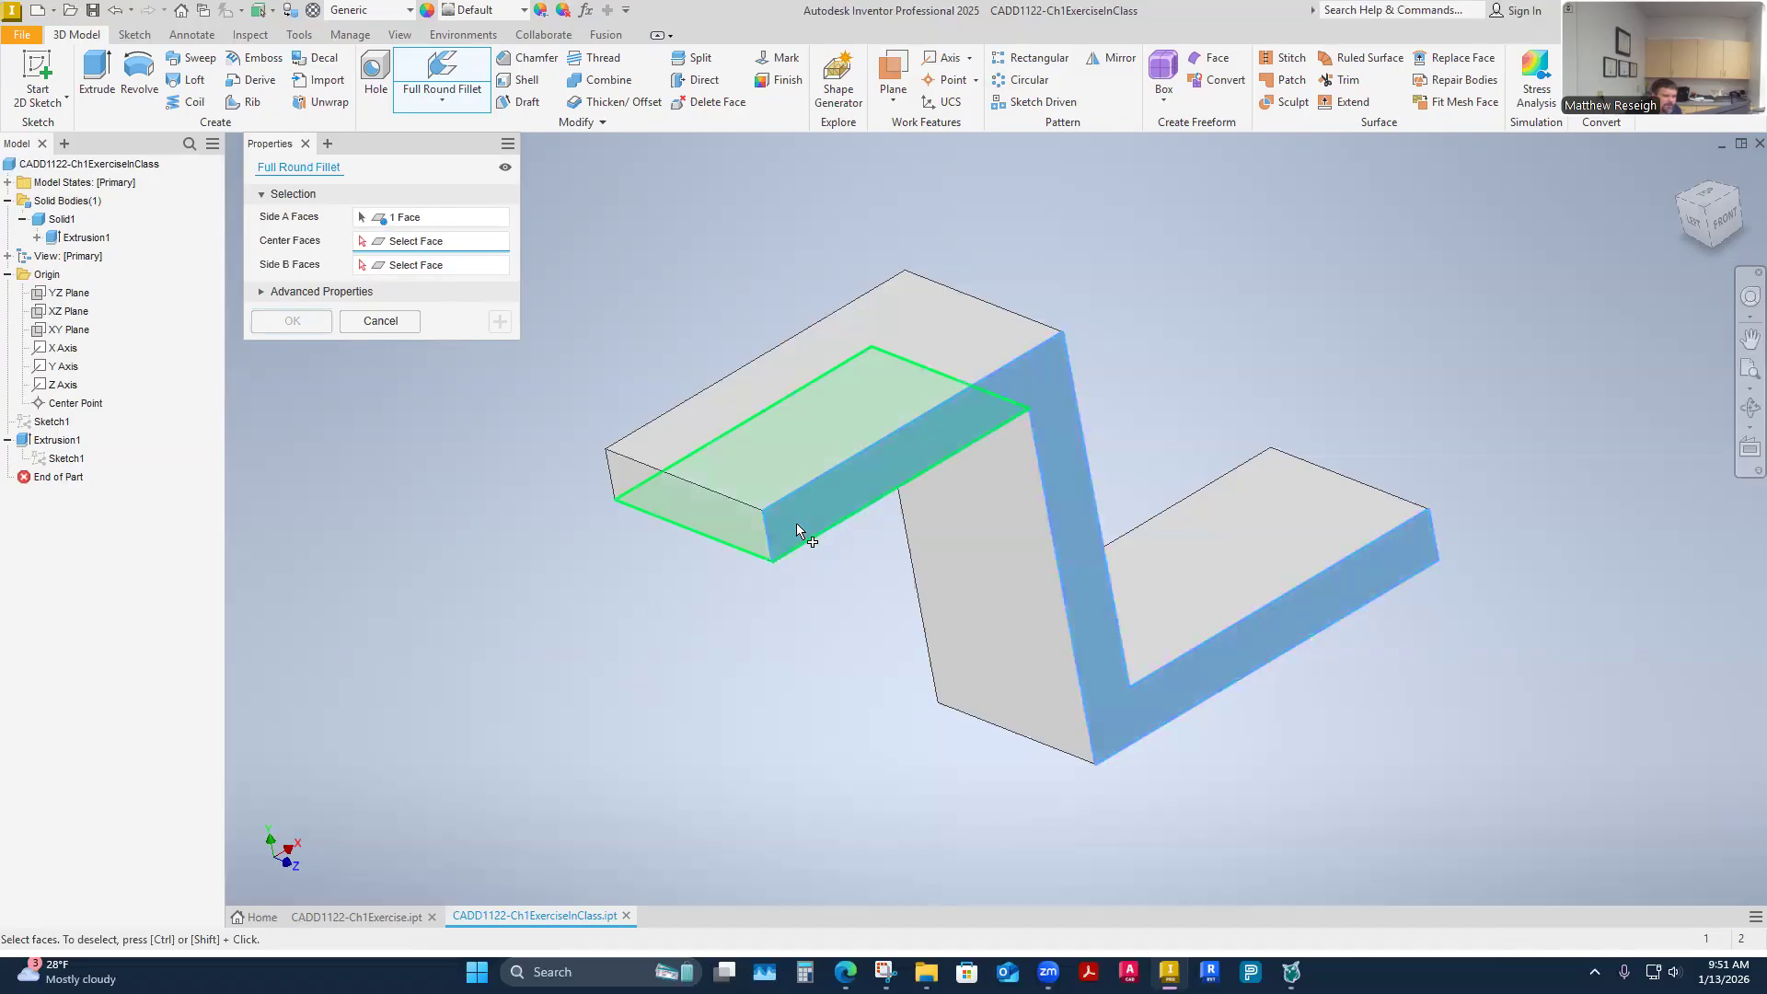
click(695, 517)
shift+middle_drag(659, 643, 466, 657)
click(941, 509)
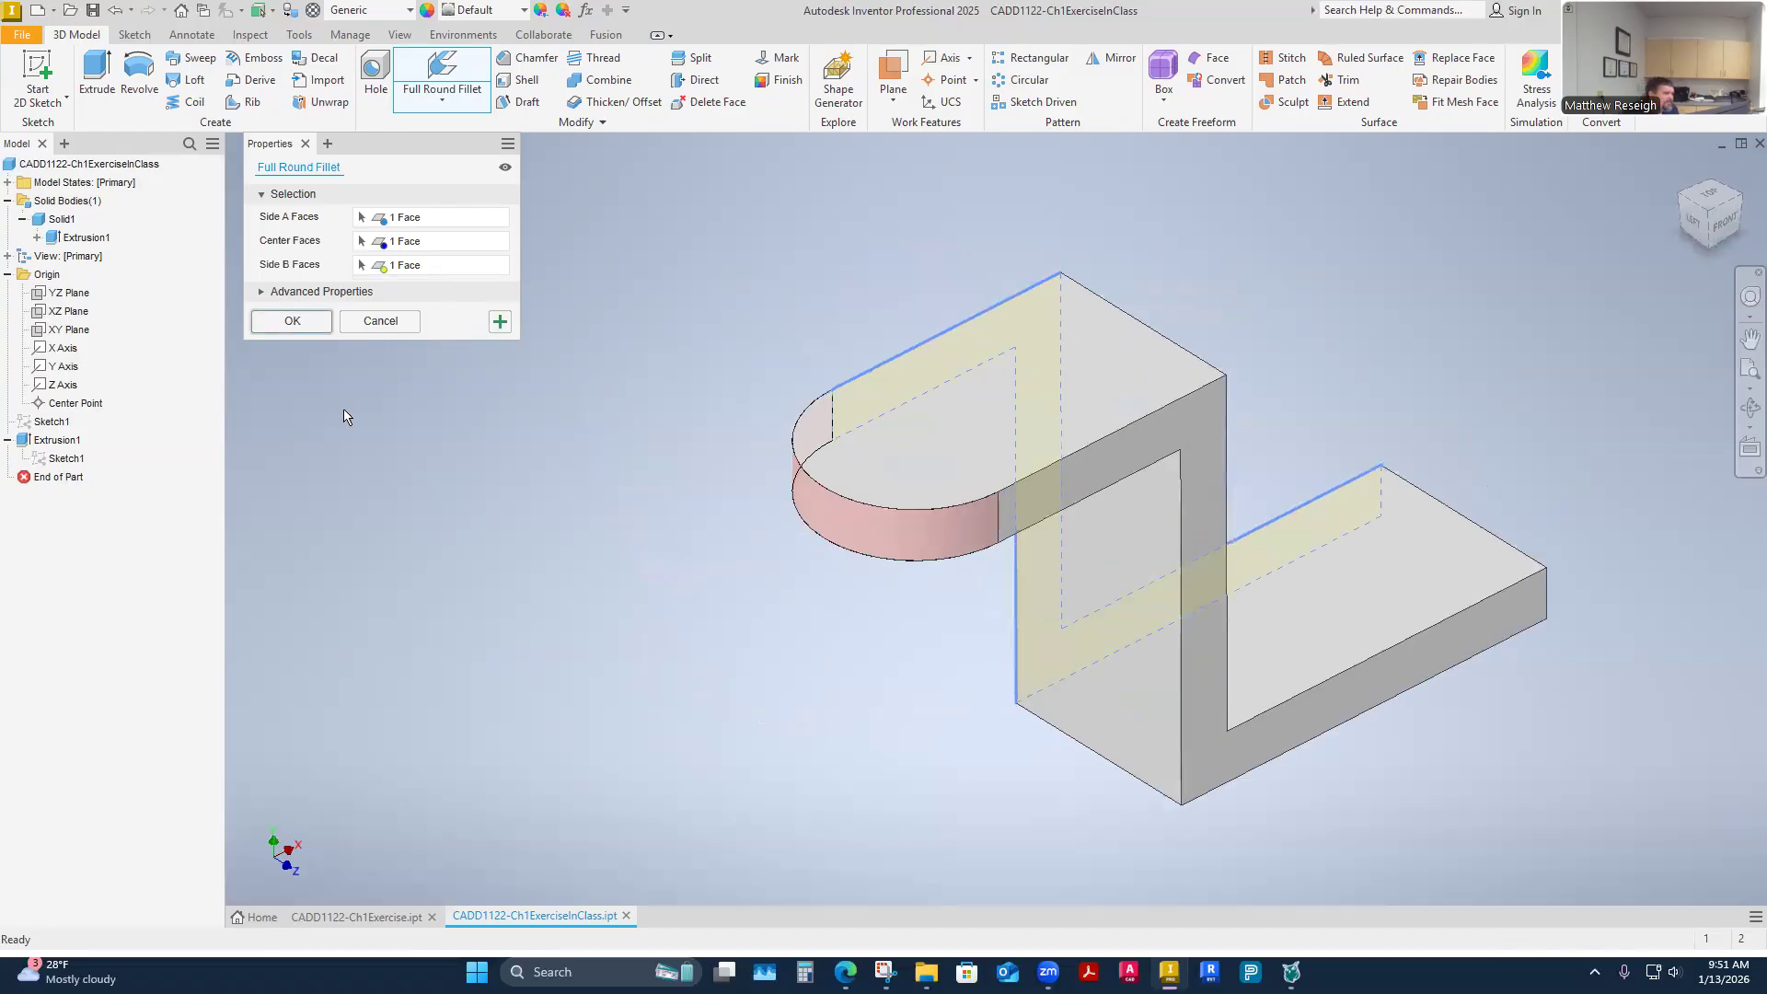
click(289, 321)
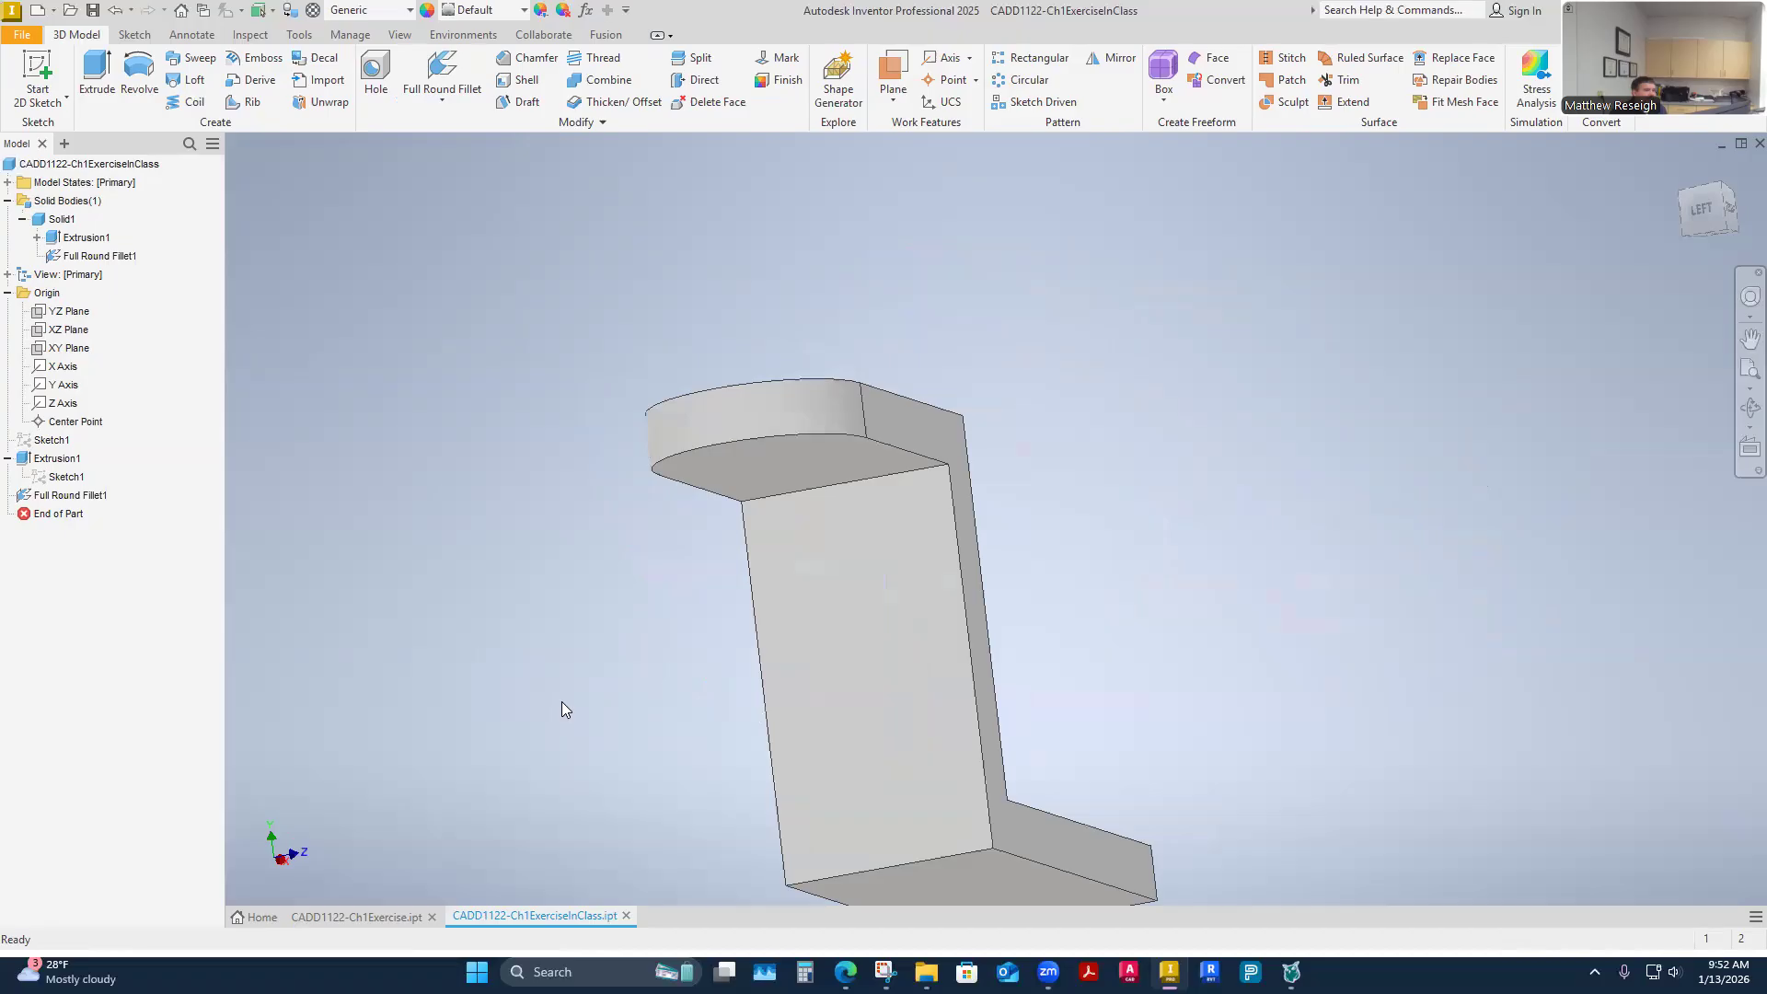
Fillet the two vertical corner edges at the lower flange's free end with a constant 0.5 in radius
shift+middle_drag(562, 702, 642, 490)
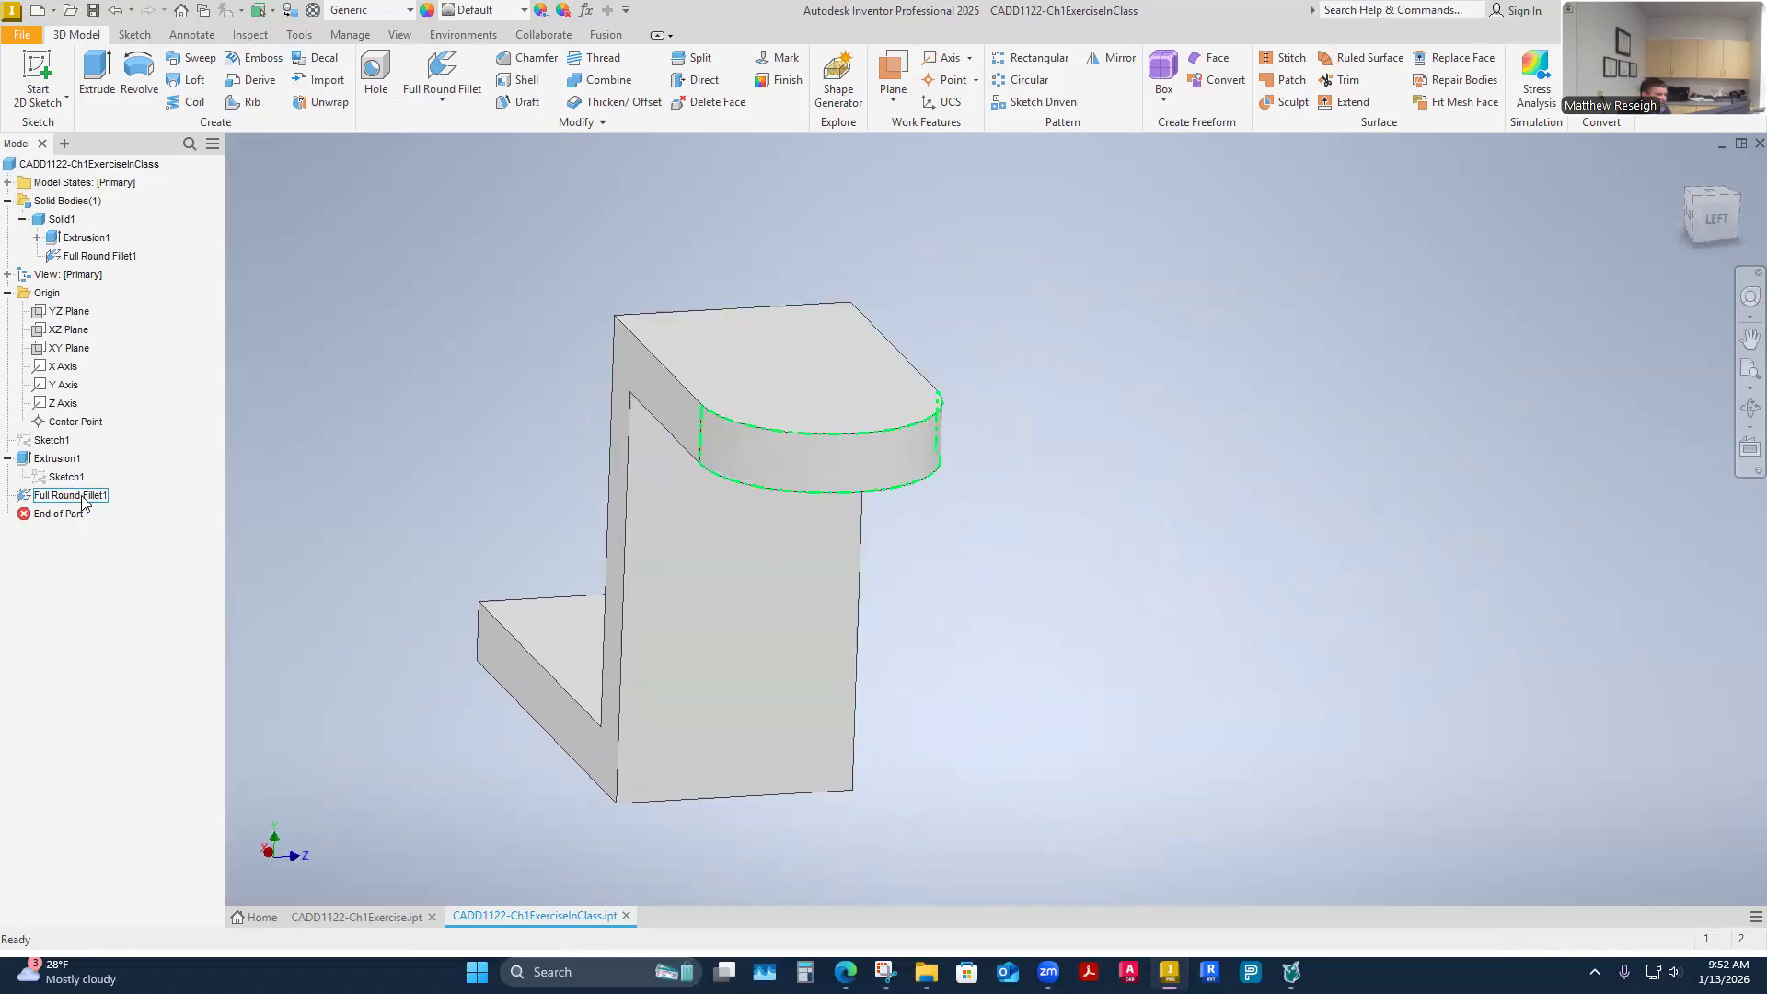
shift+middle_drag(408, 431, 834, 570)
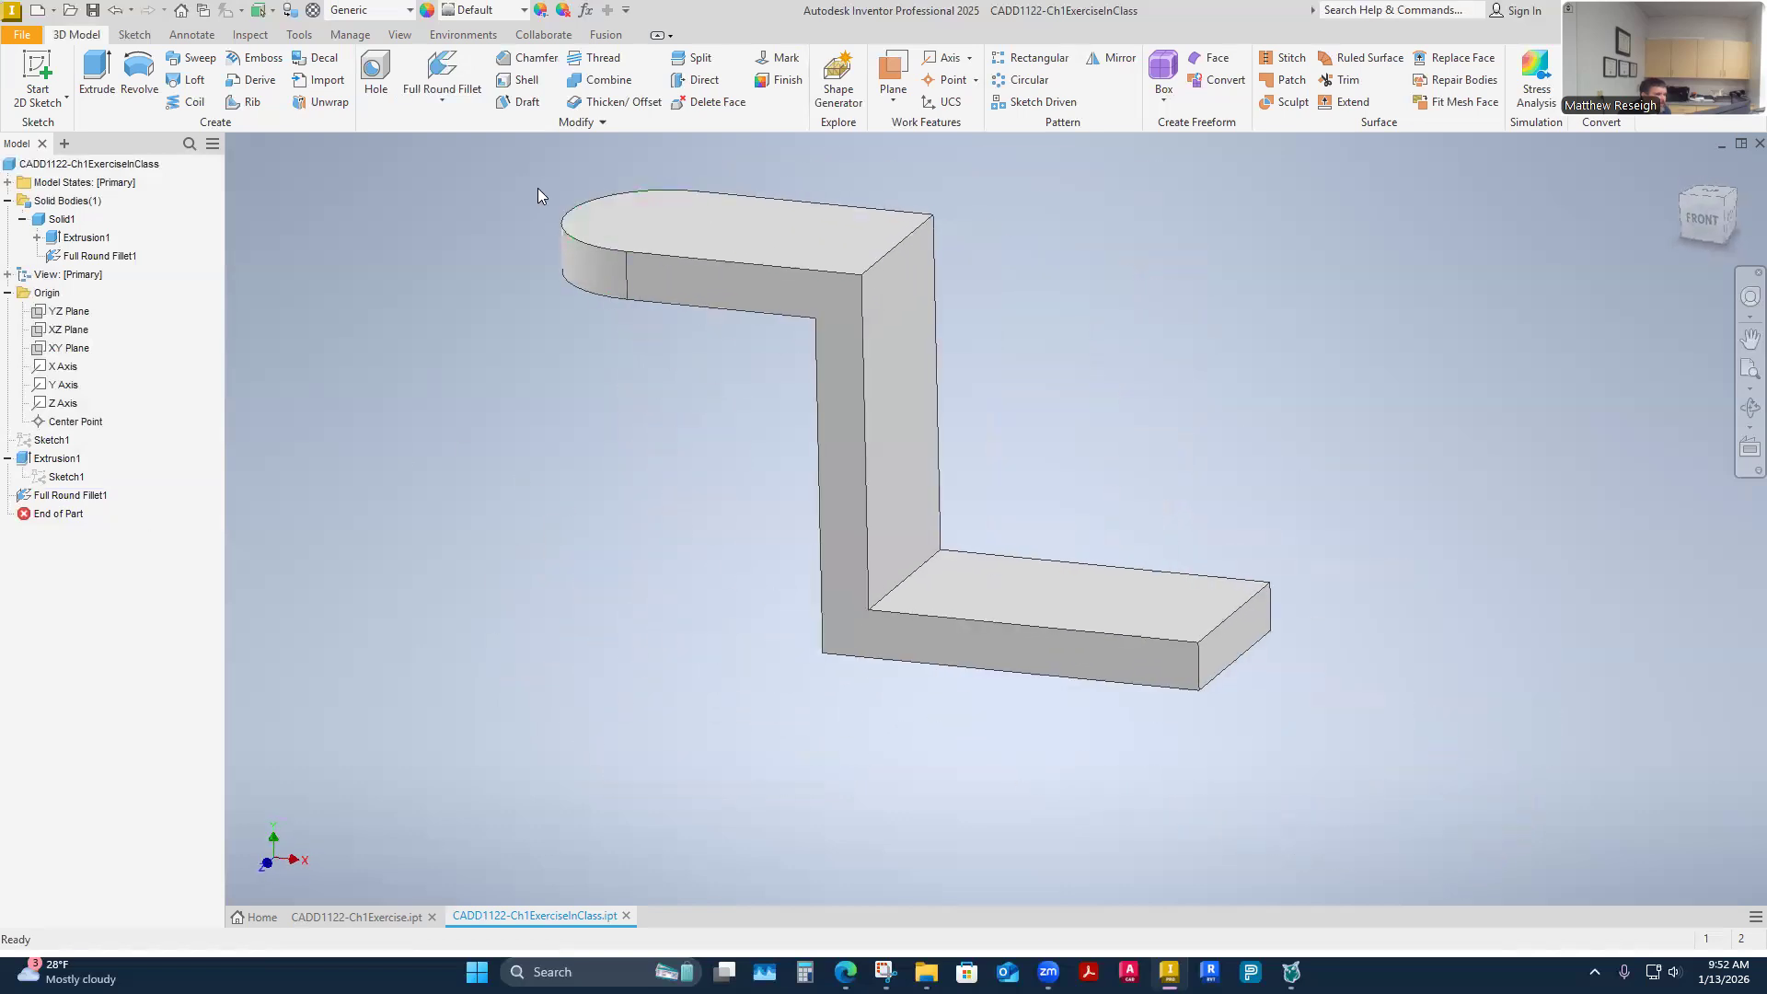
click(443, 100)
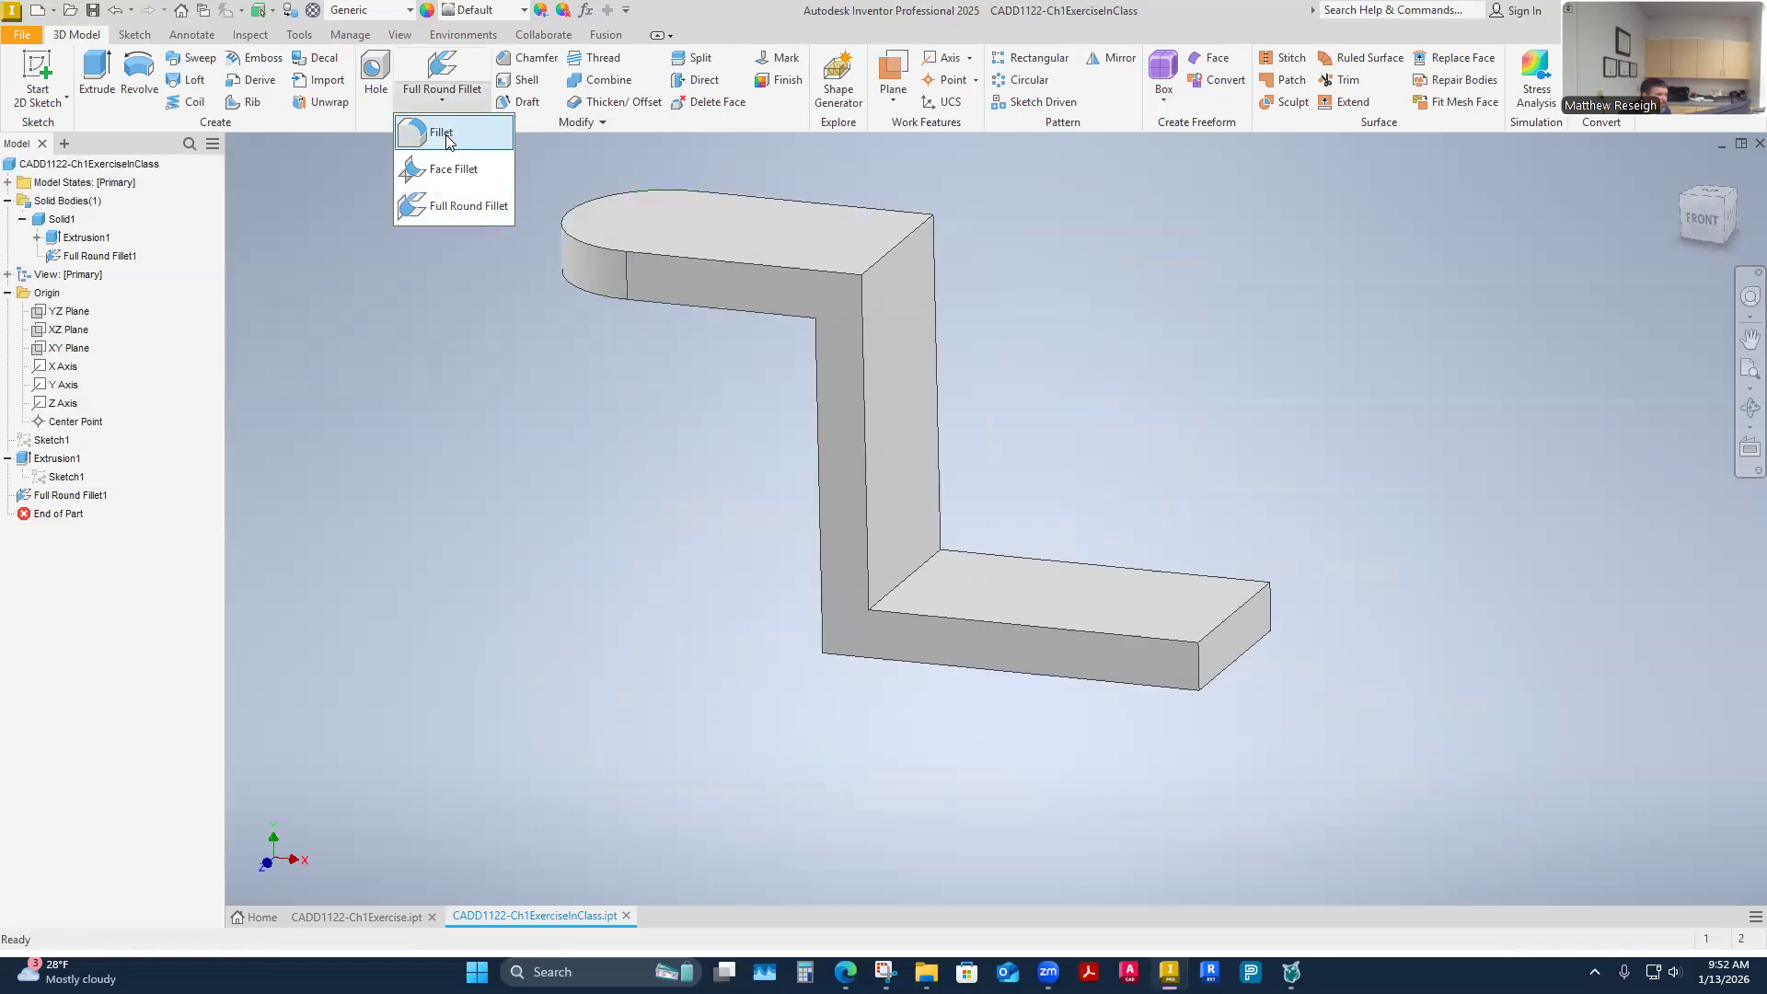
click(446, 136)
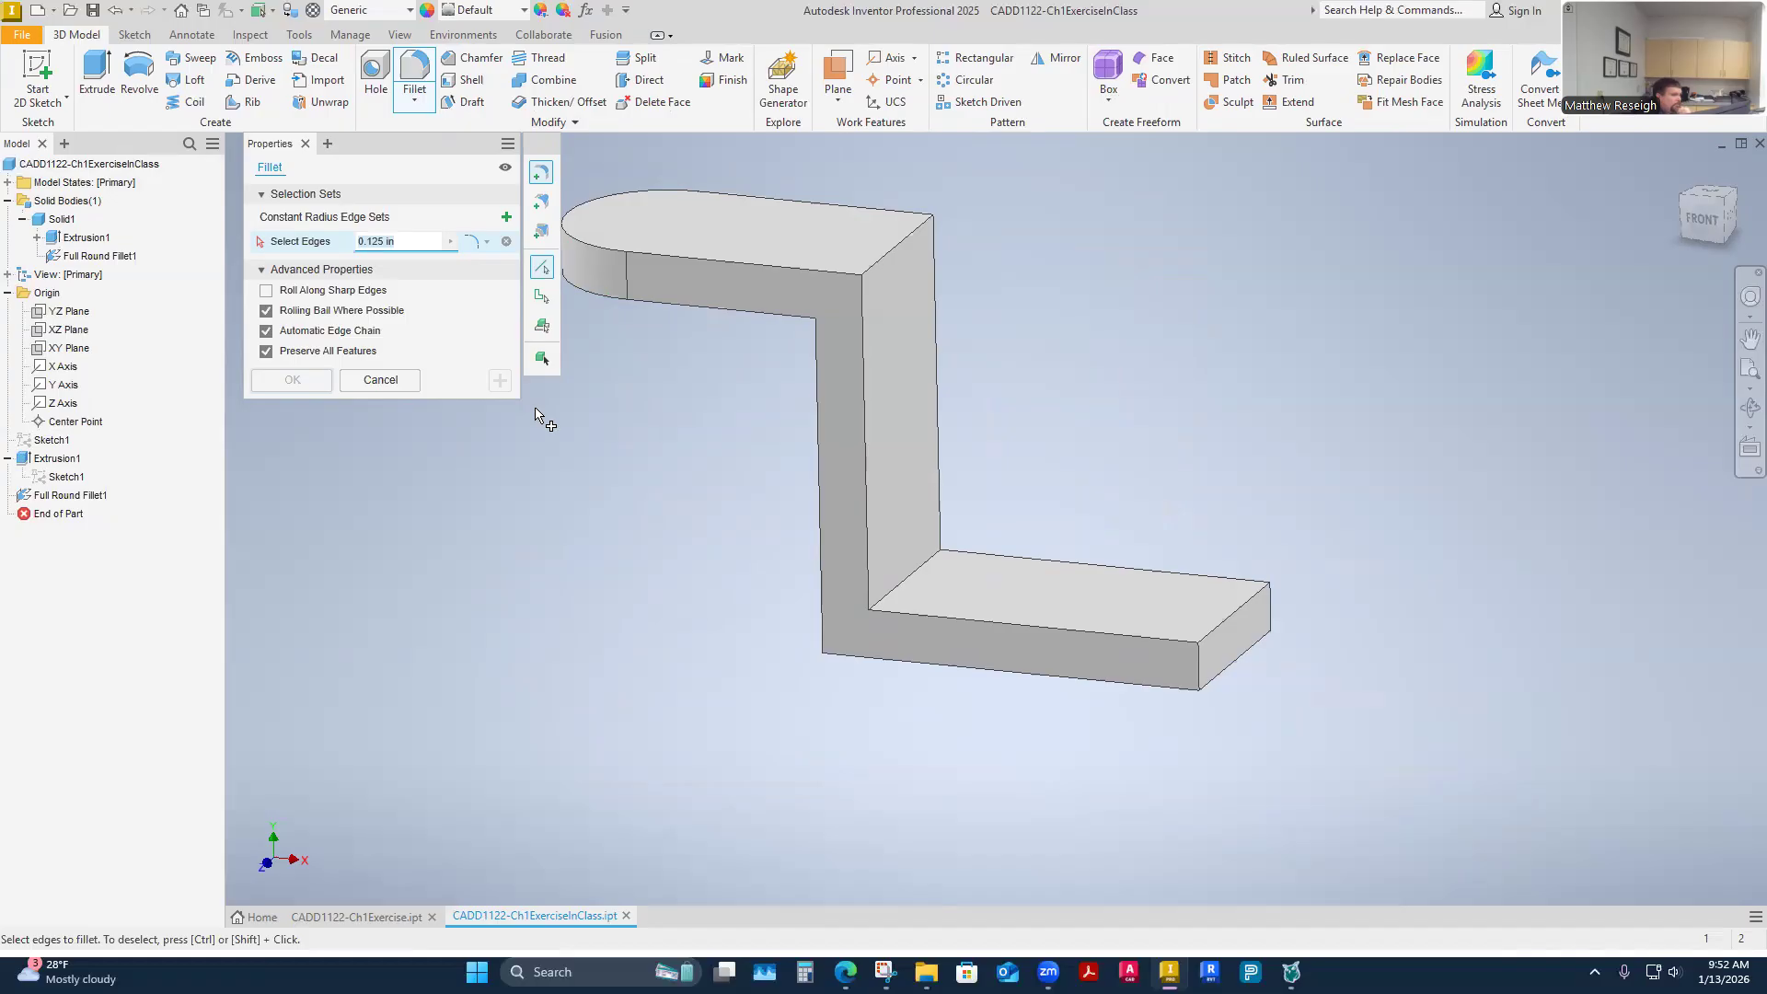
text(.5)
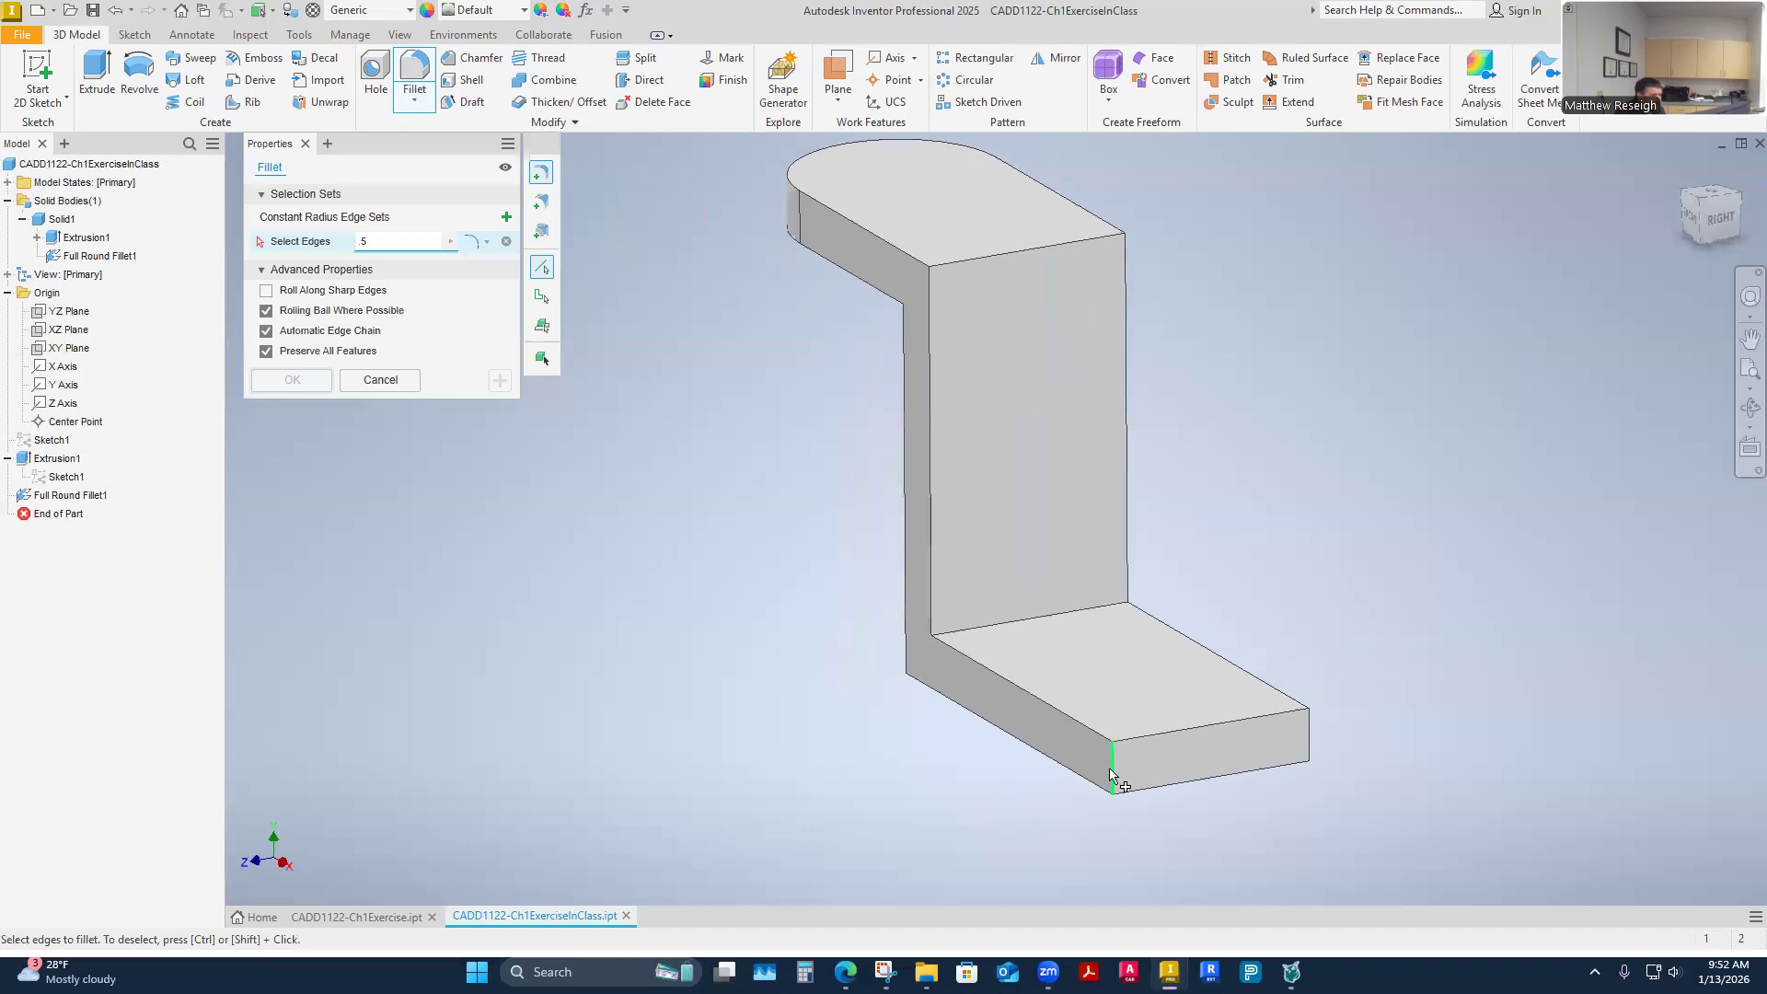
click(1116, 775)
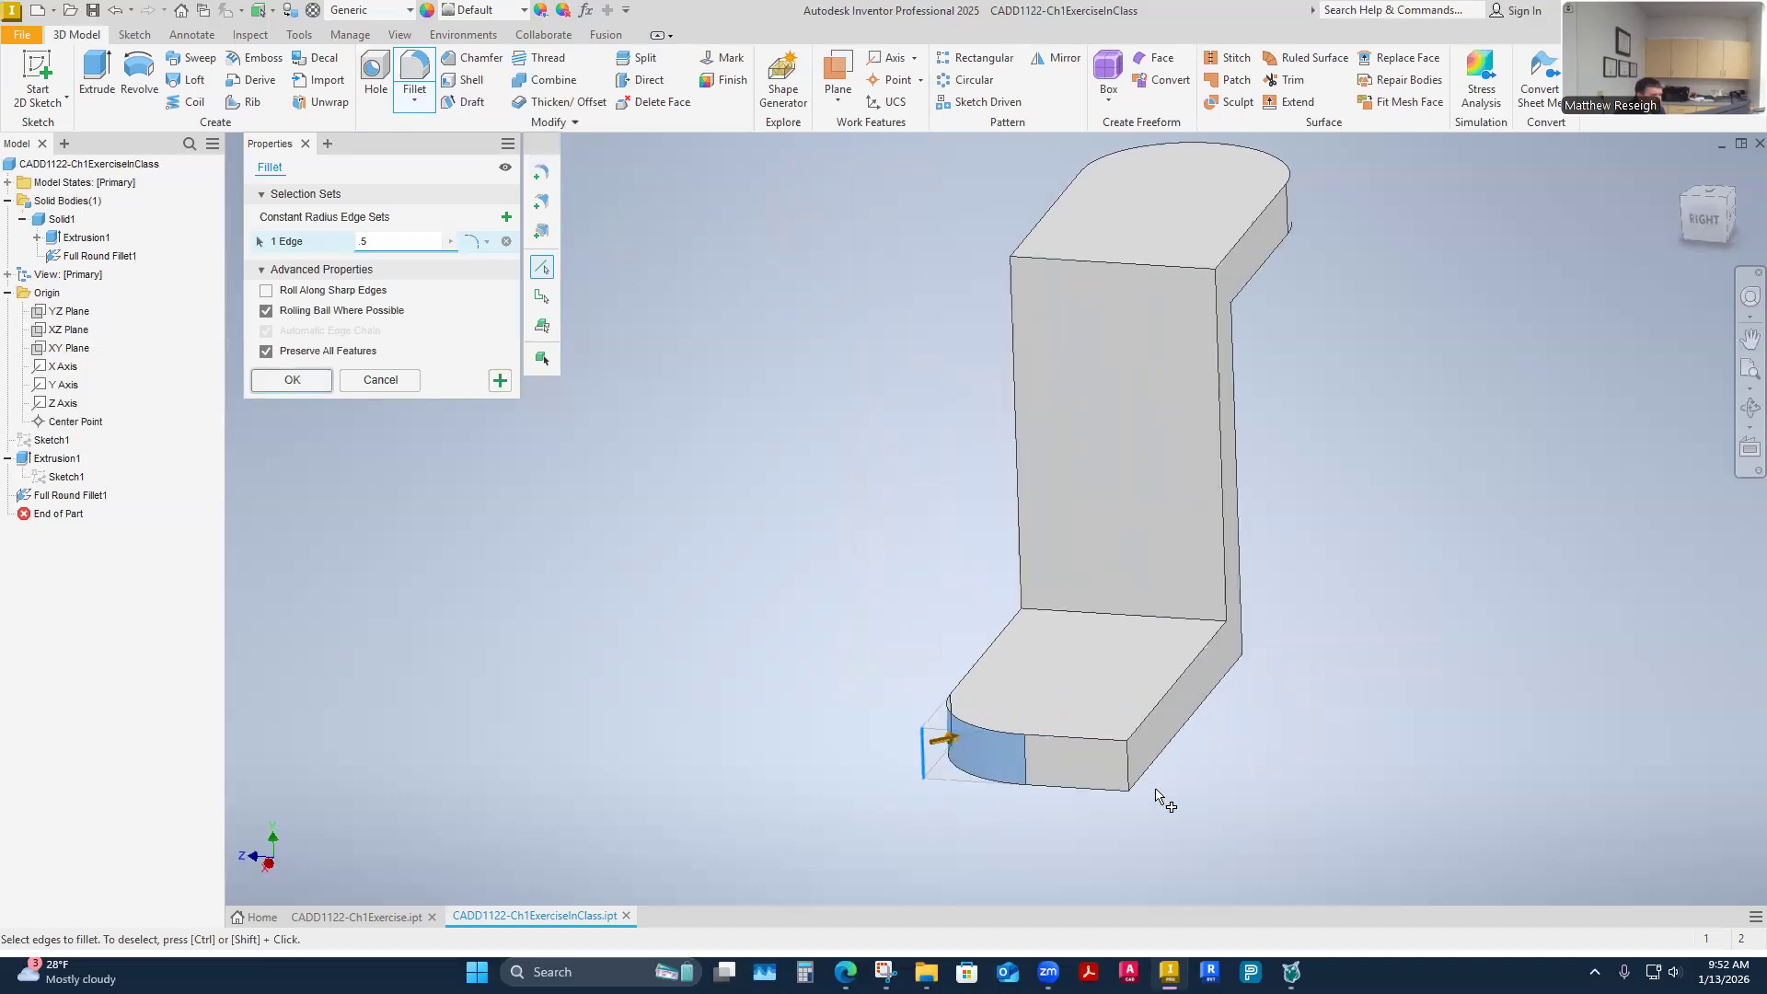
click(1132, 769)
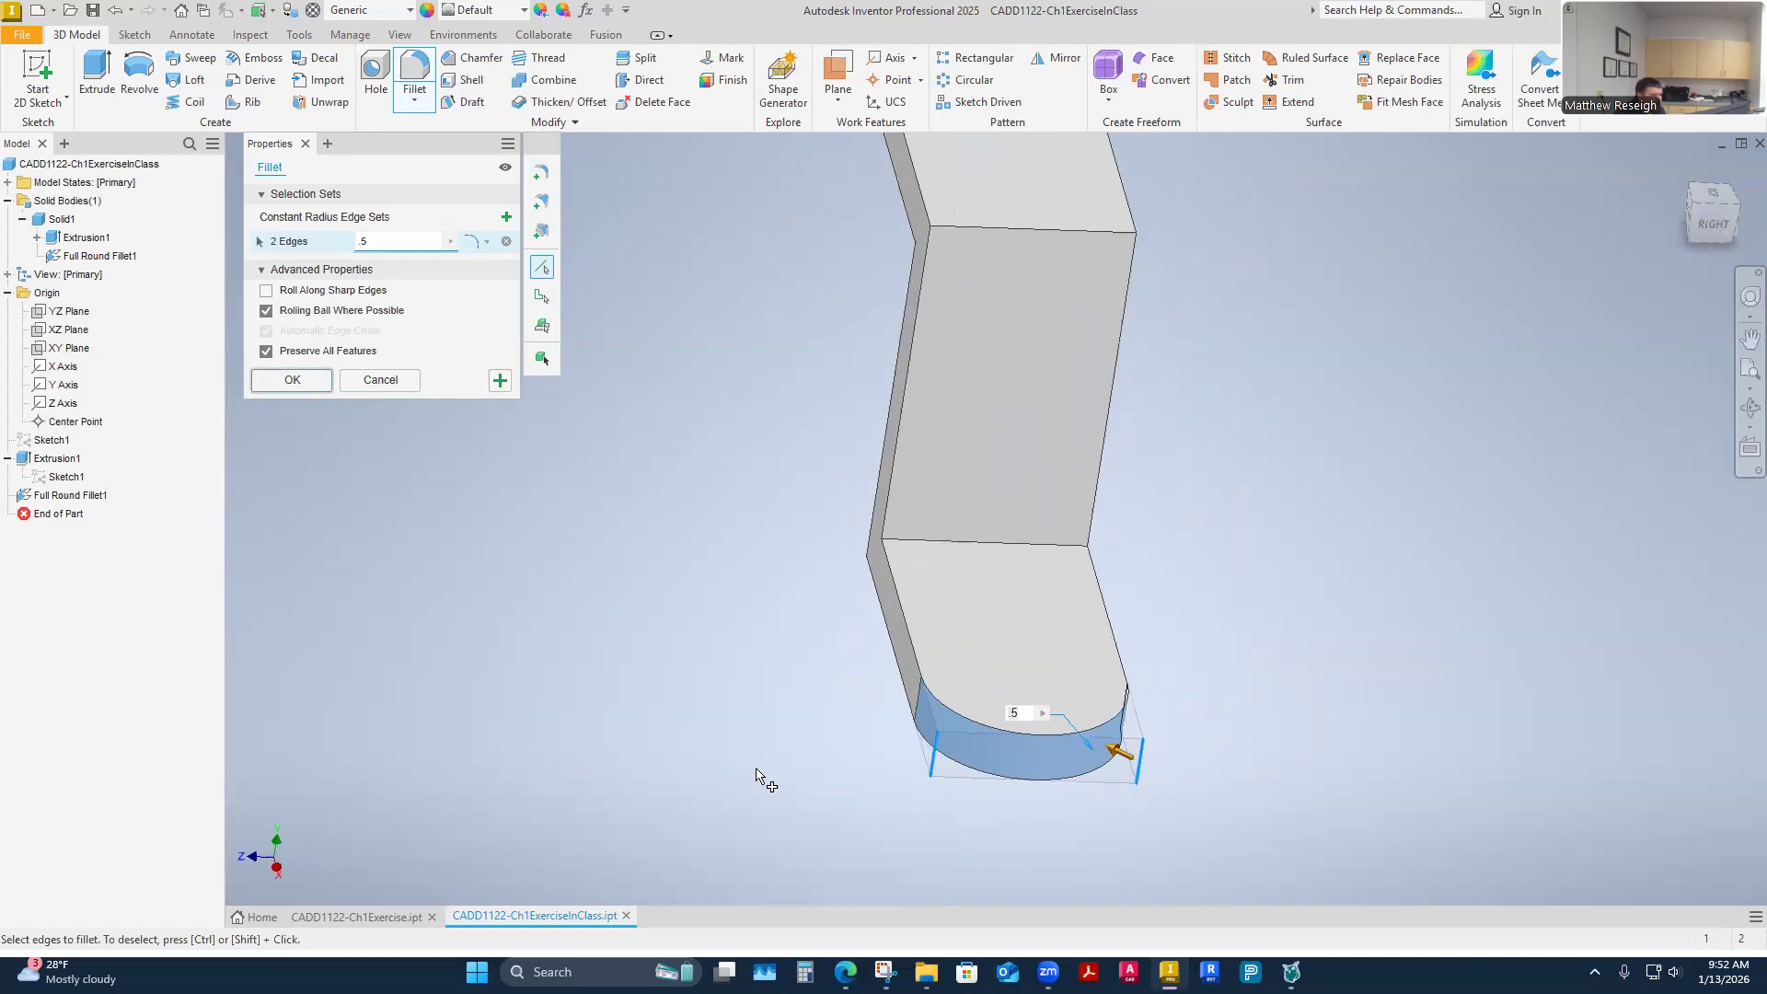
click(290, 380)
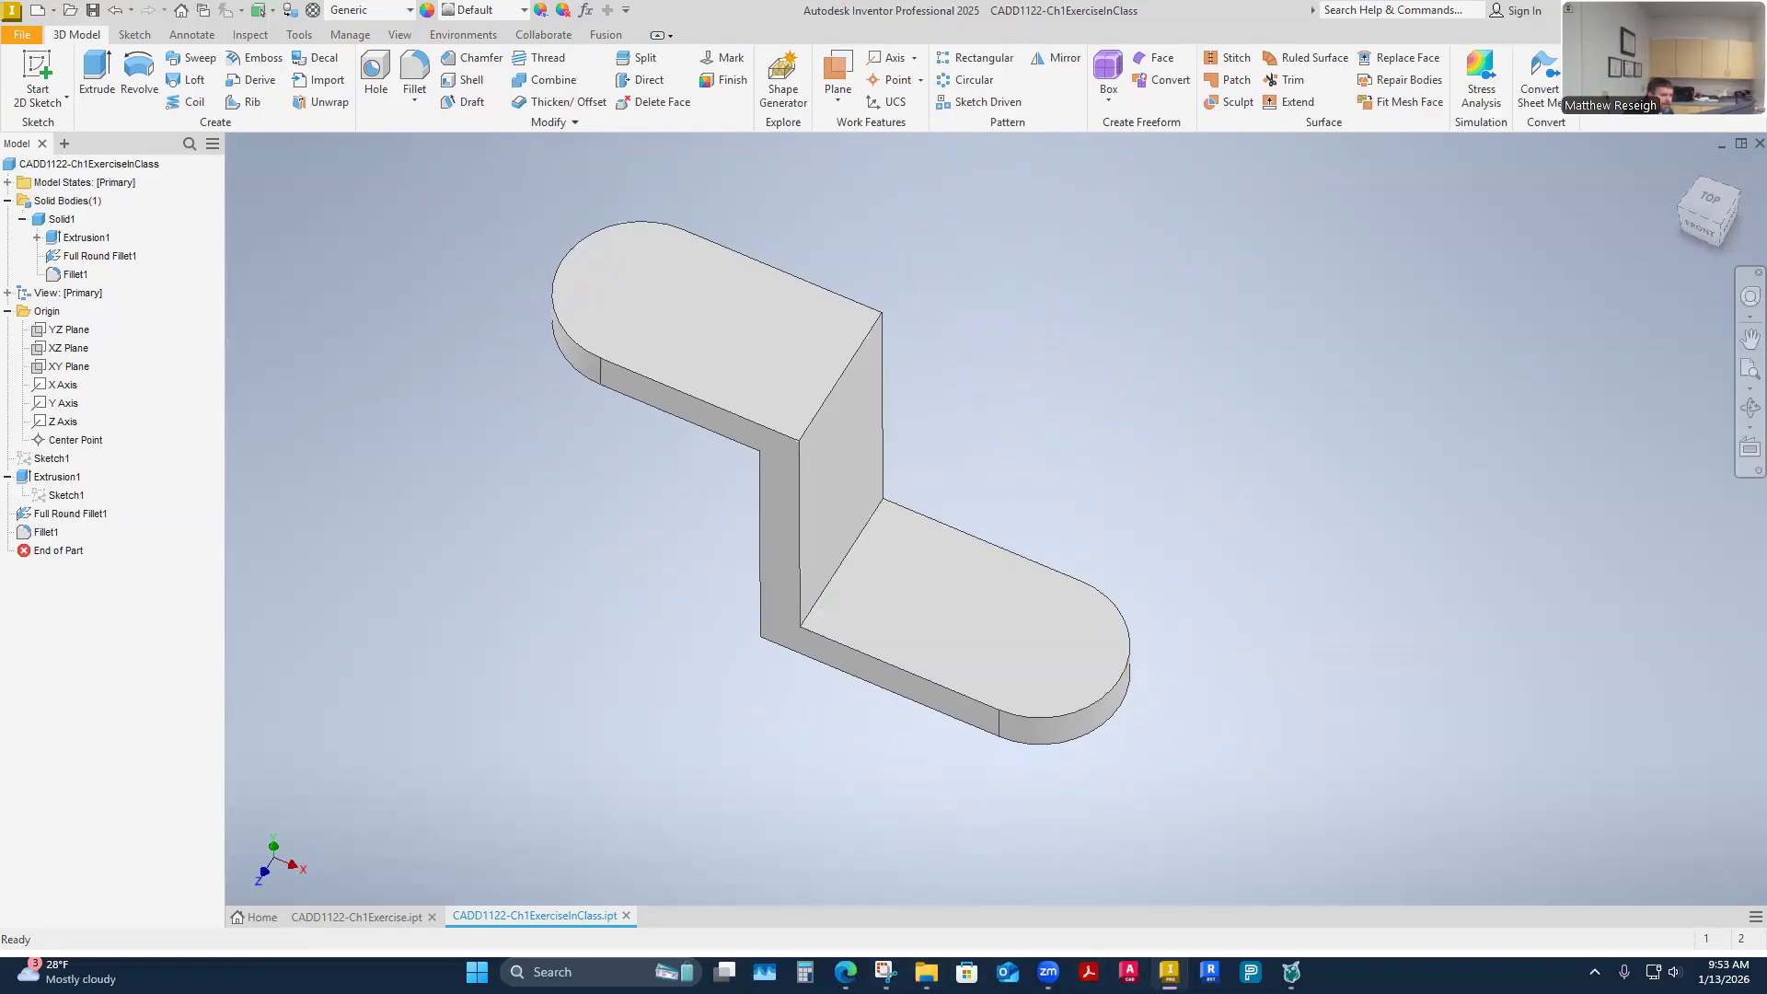
Compare the rounded bracket with the reference image in Snipping Tool, and return to Inventor with both flanges in view
click(884, 972)
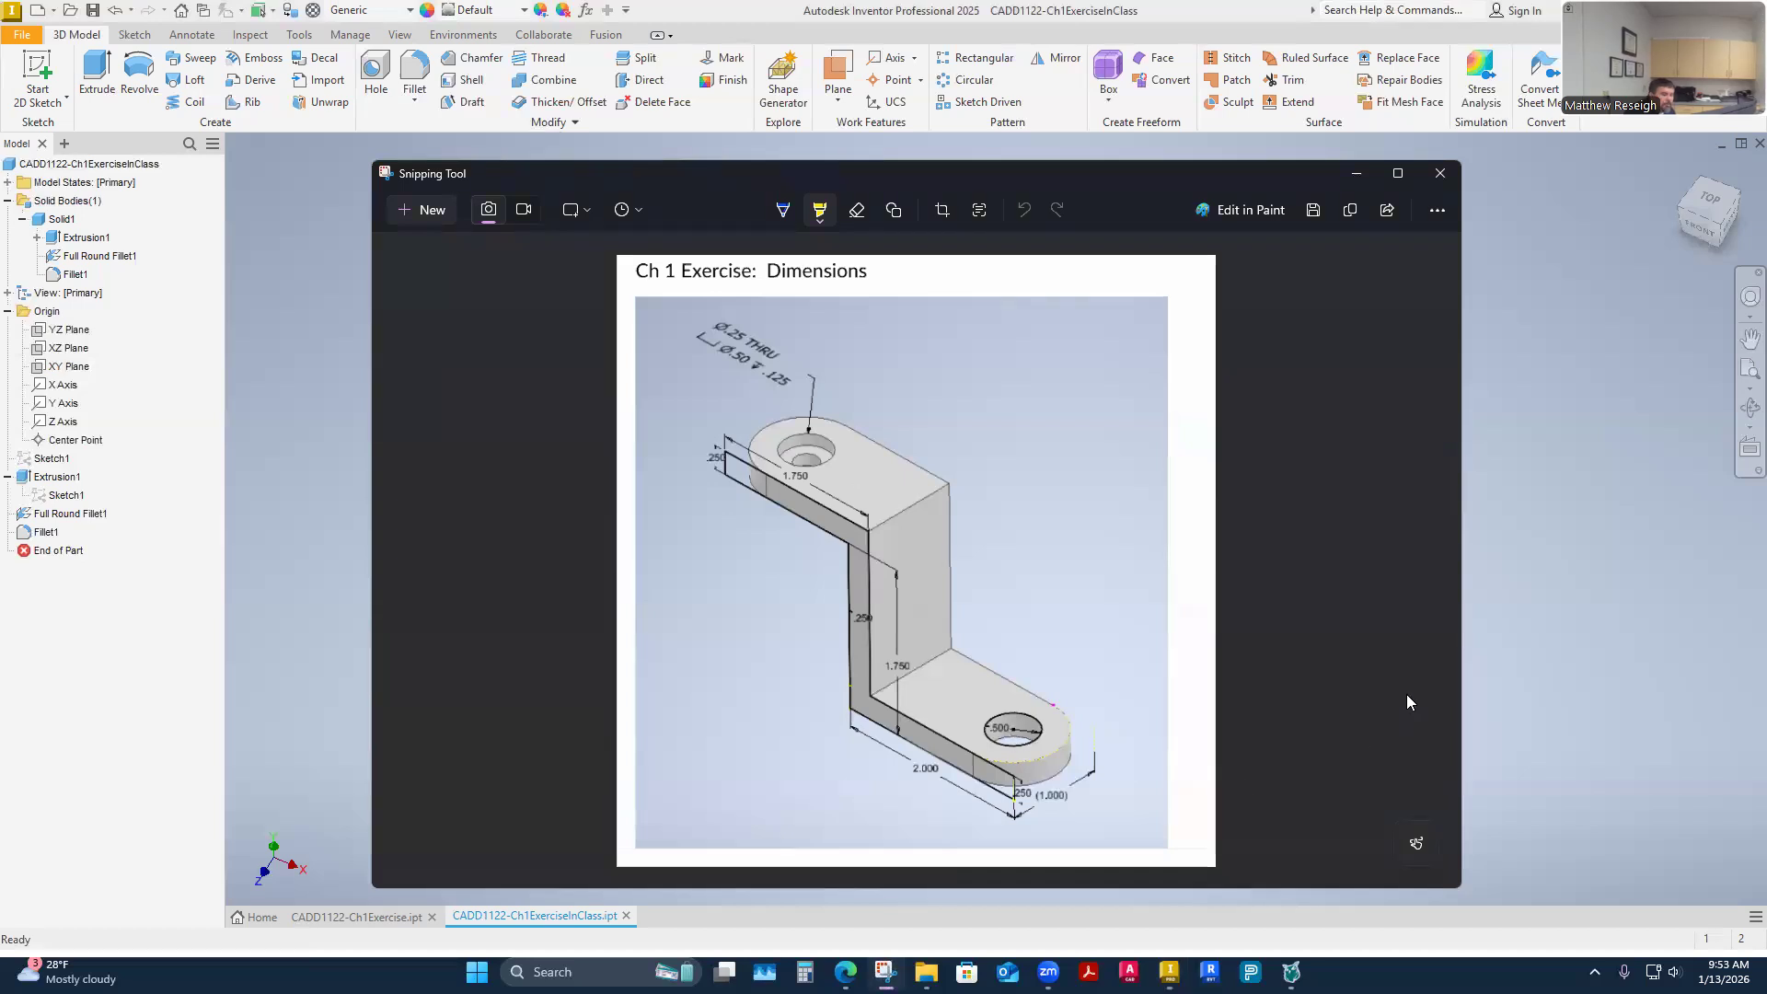
click(1504, 696)
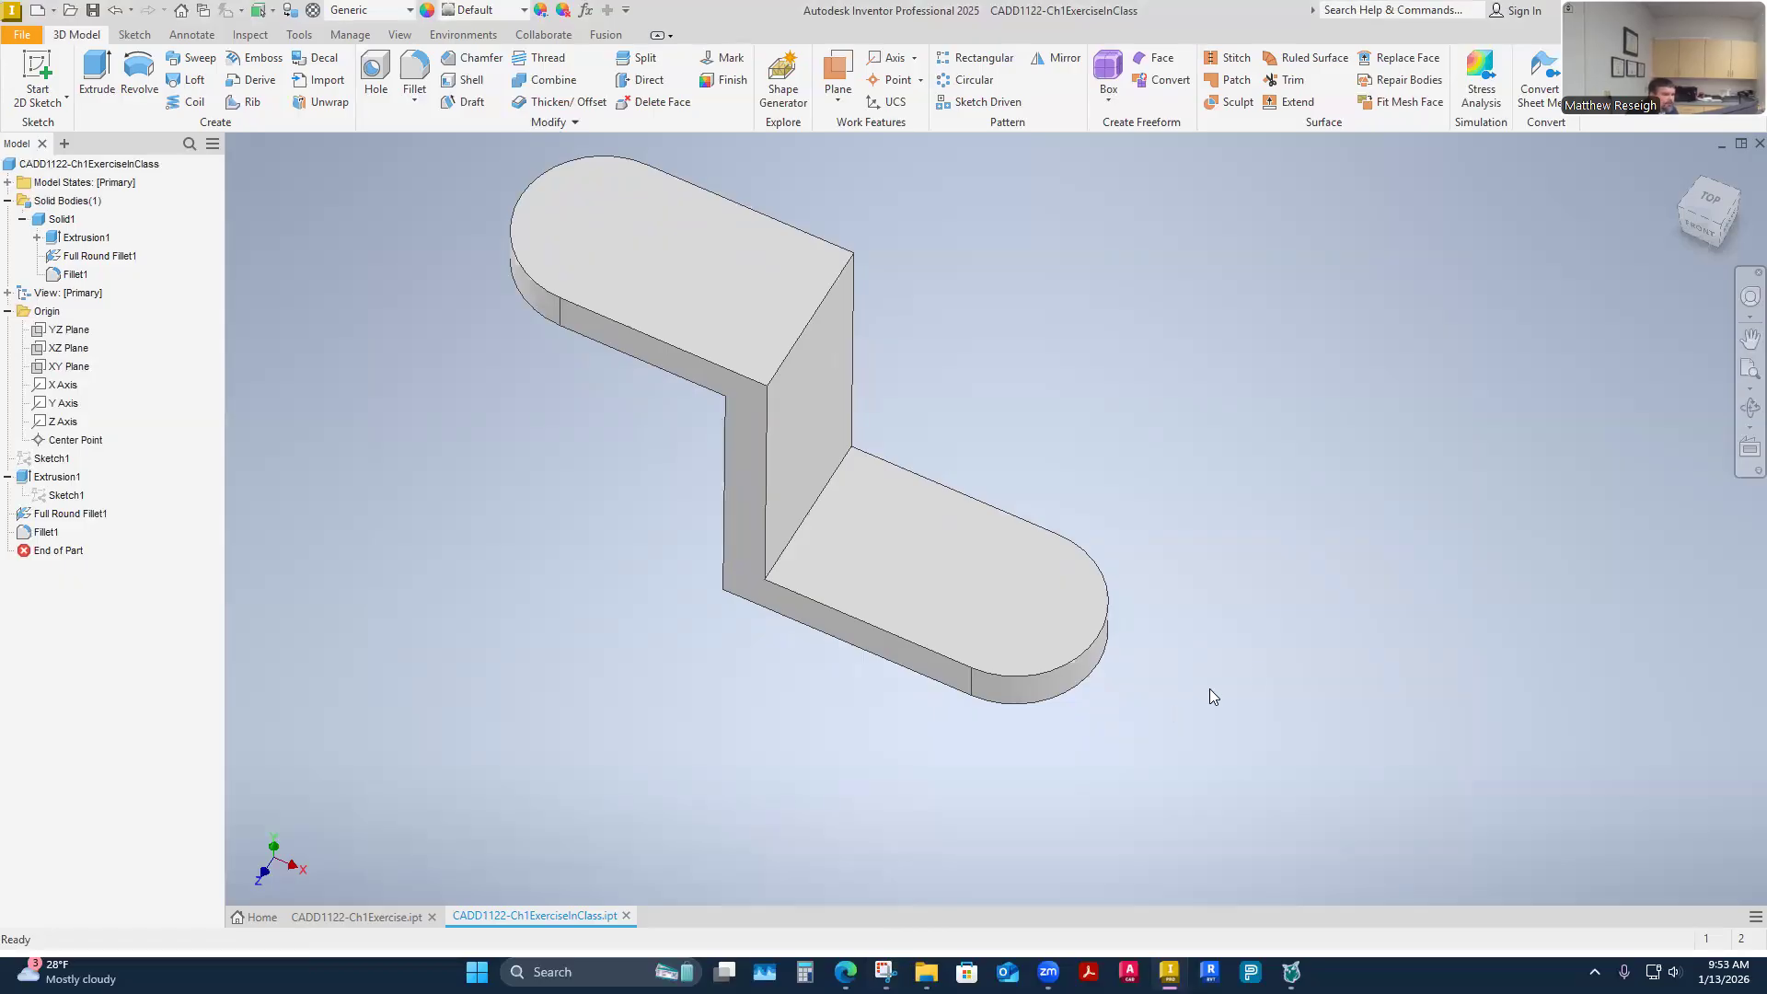
shift+middle_drag(1186, 773, 1186, 677)
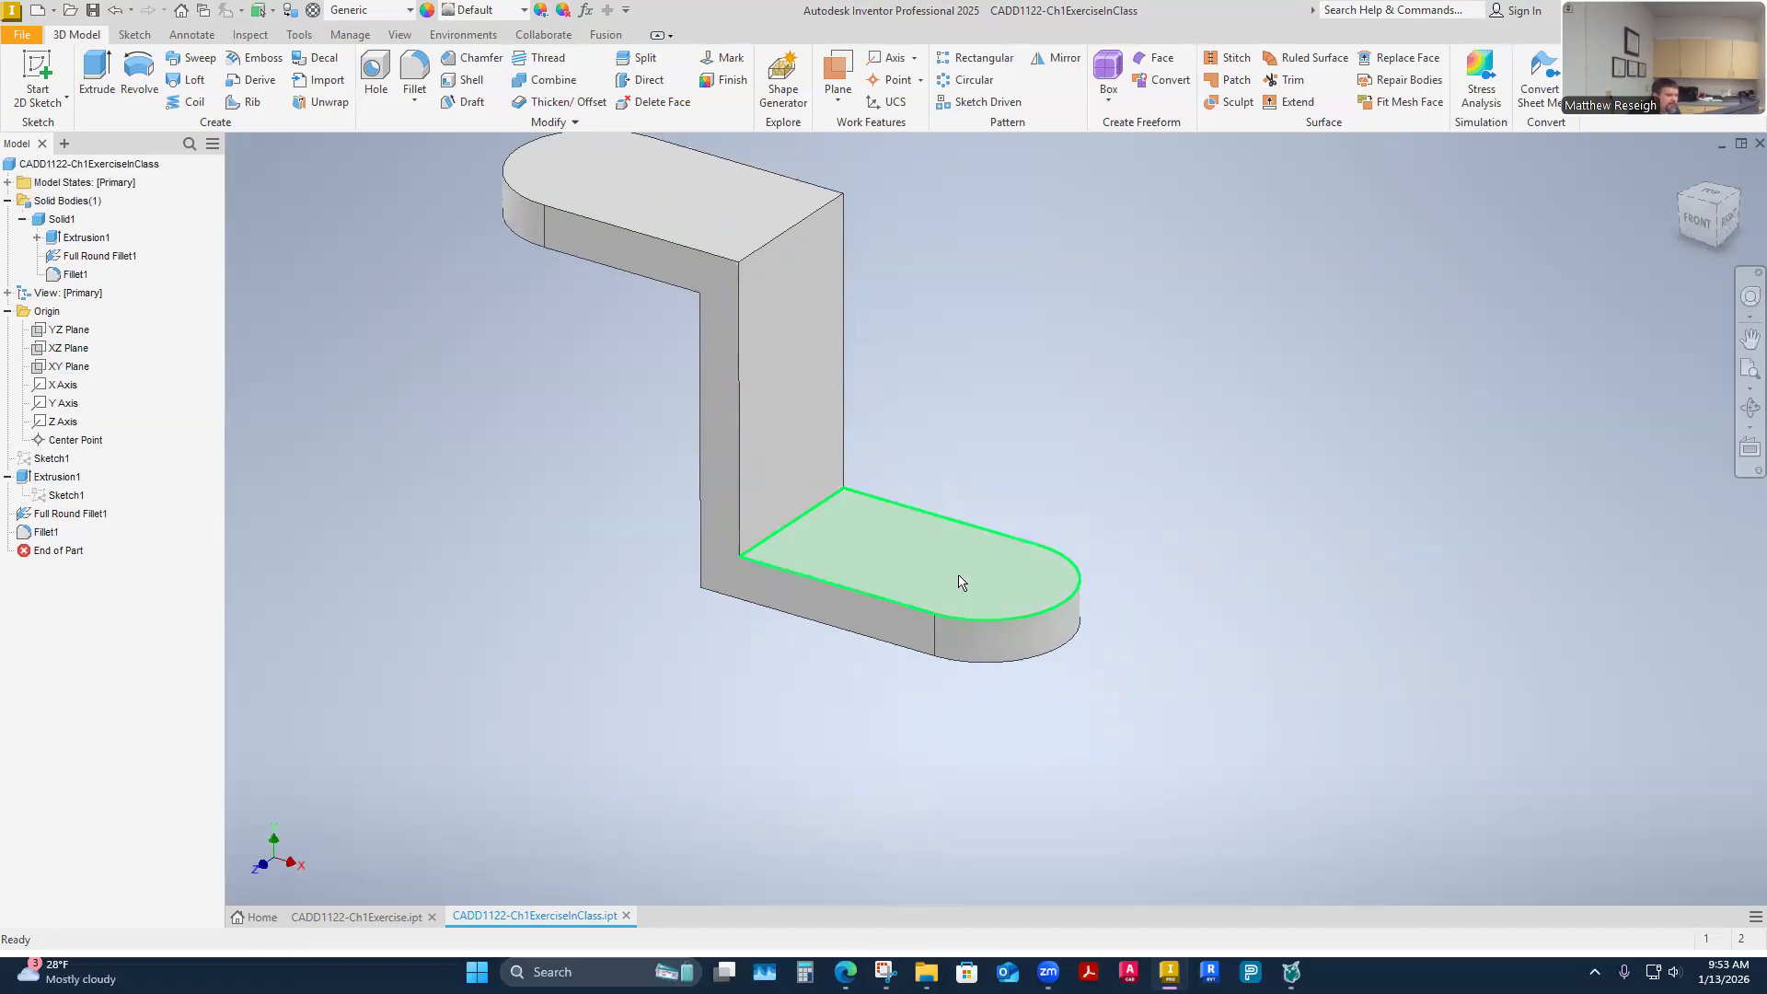
middle_drag(818, 359, 840, 515)
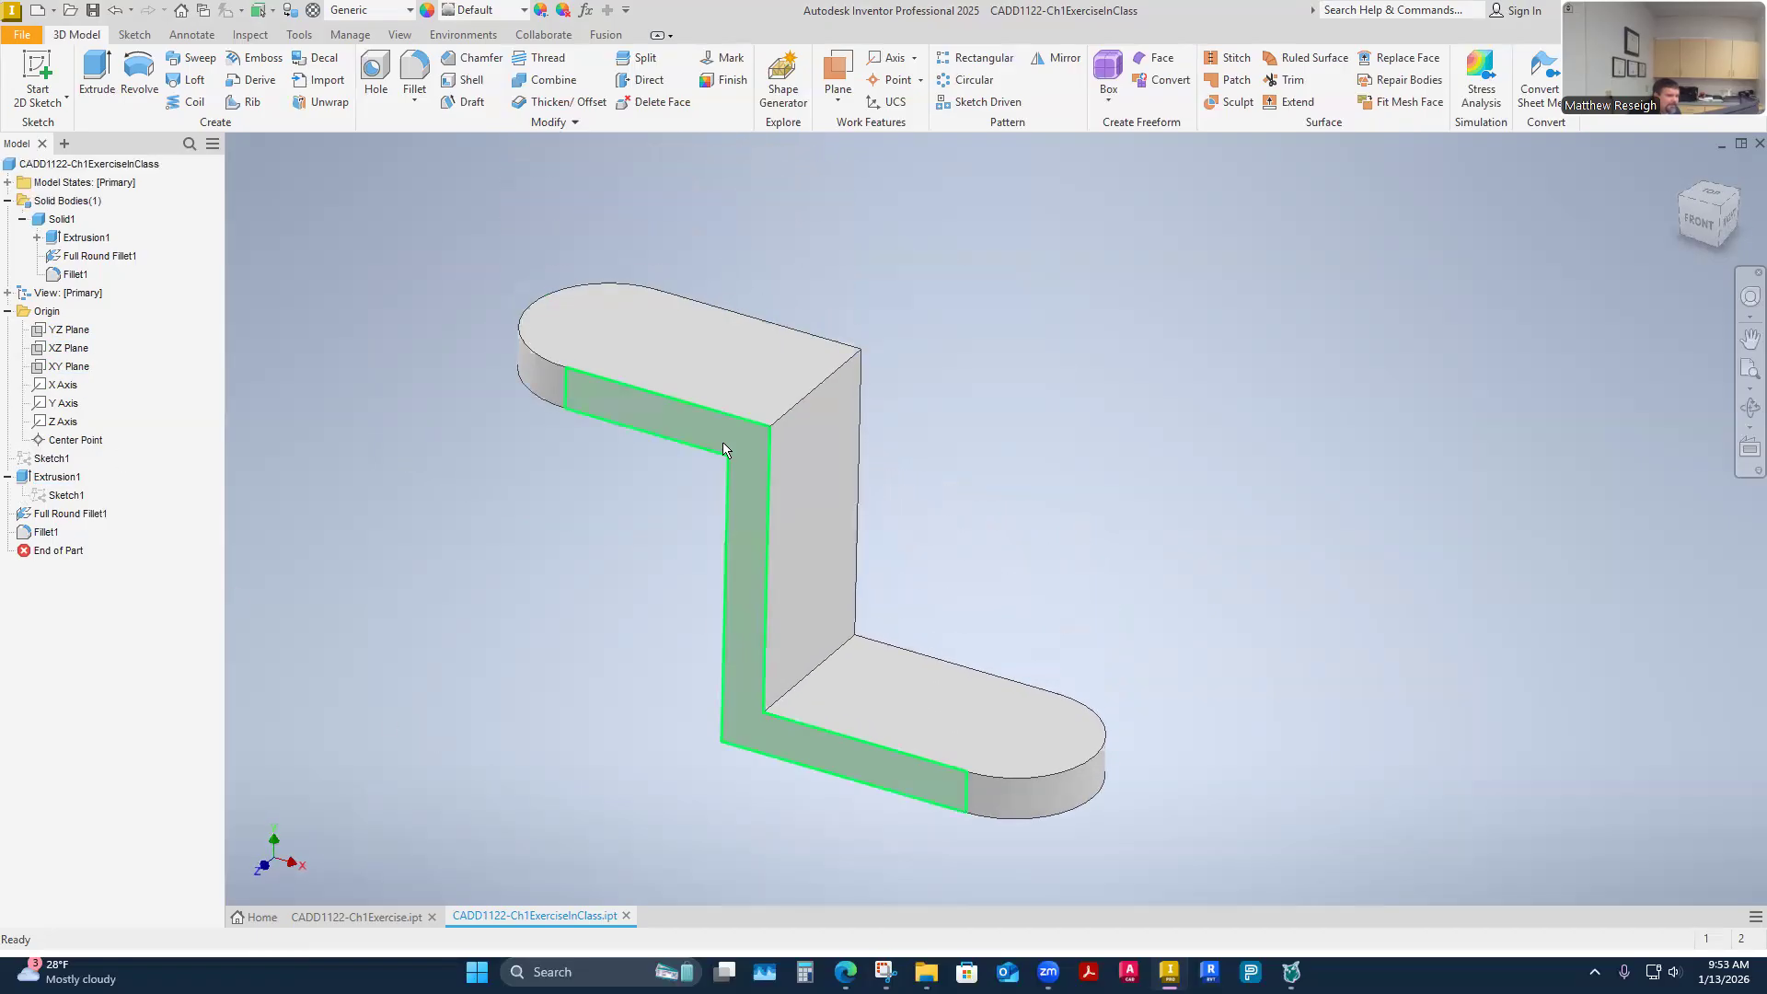
shift+middle_drag(959, 819, 1013, 762)
scroll(1013, 761, up, 2)
shift+middle_drag(1019, 842, 978, 745)
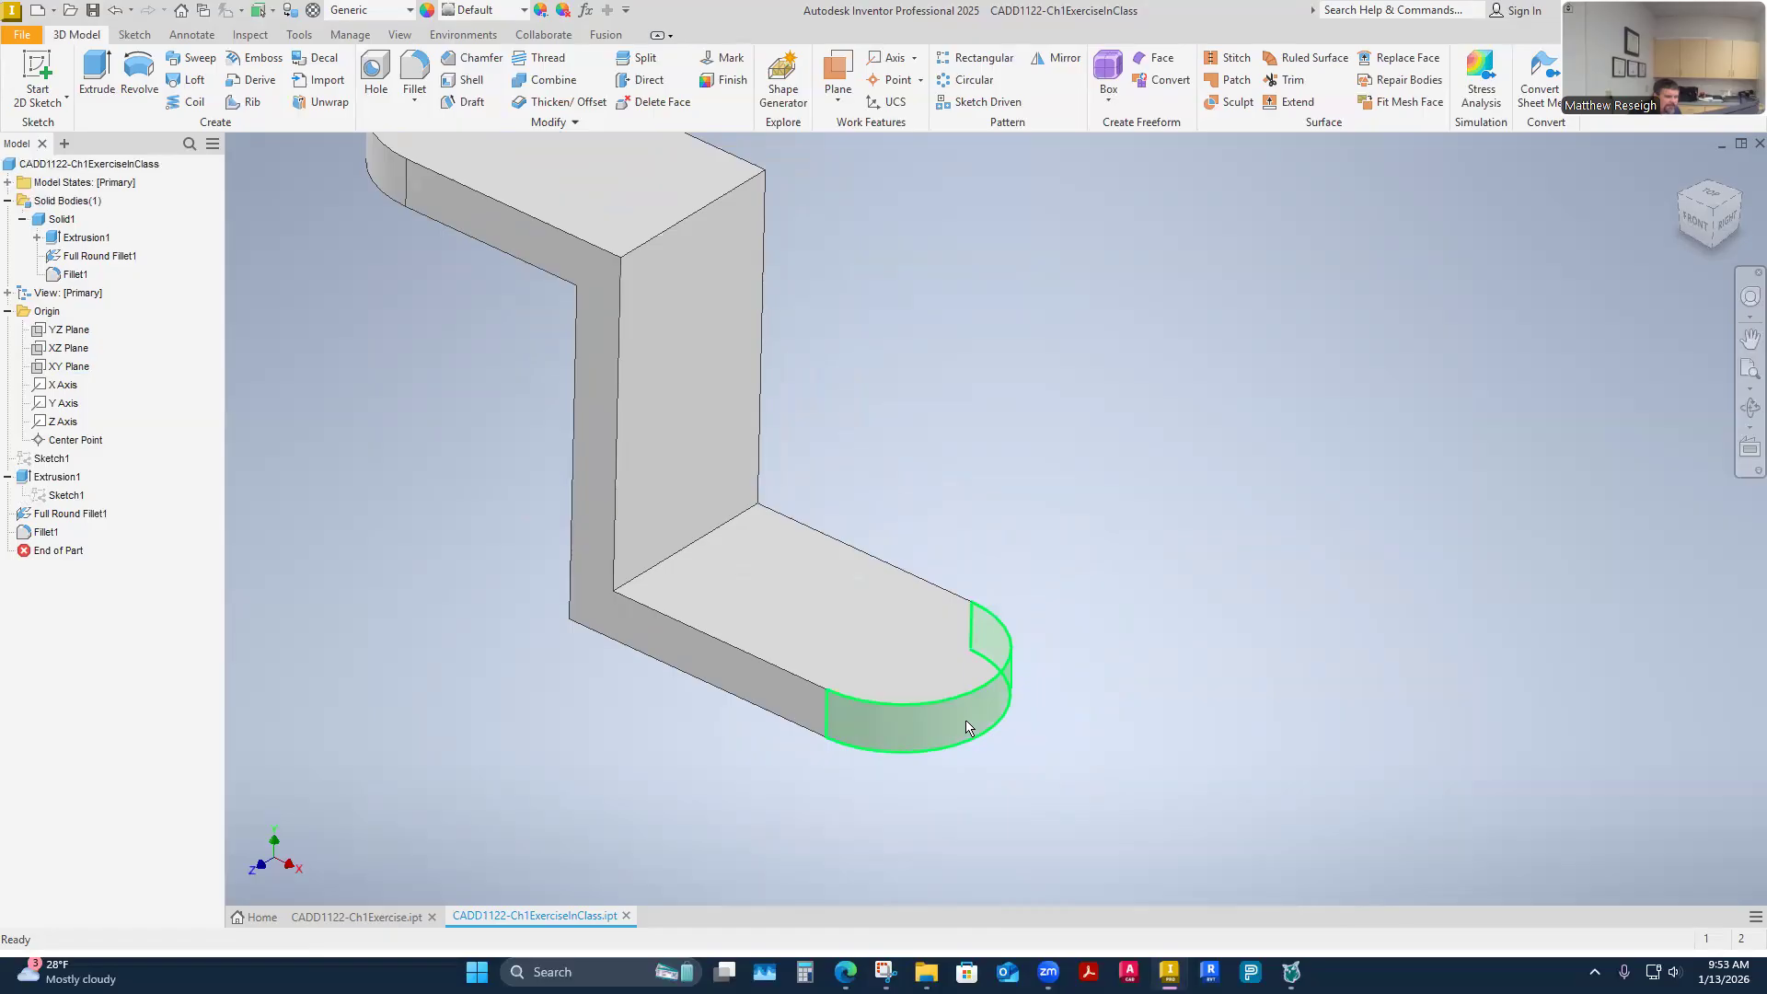
shift+middle_drag(994, 749, 1066, 837)
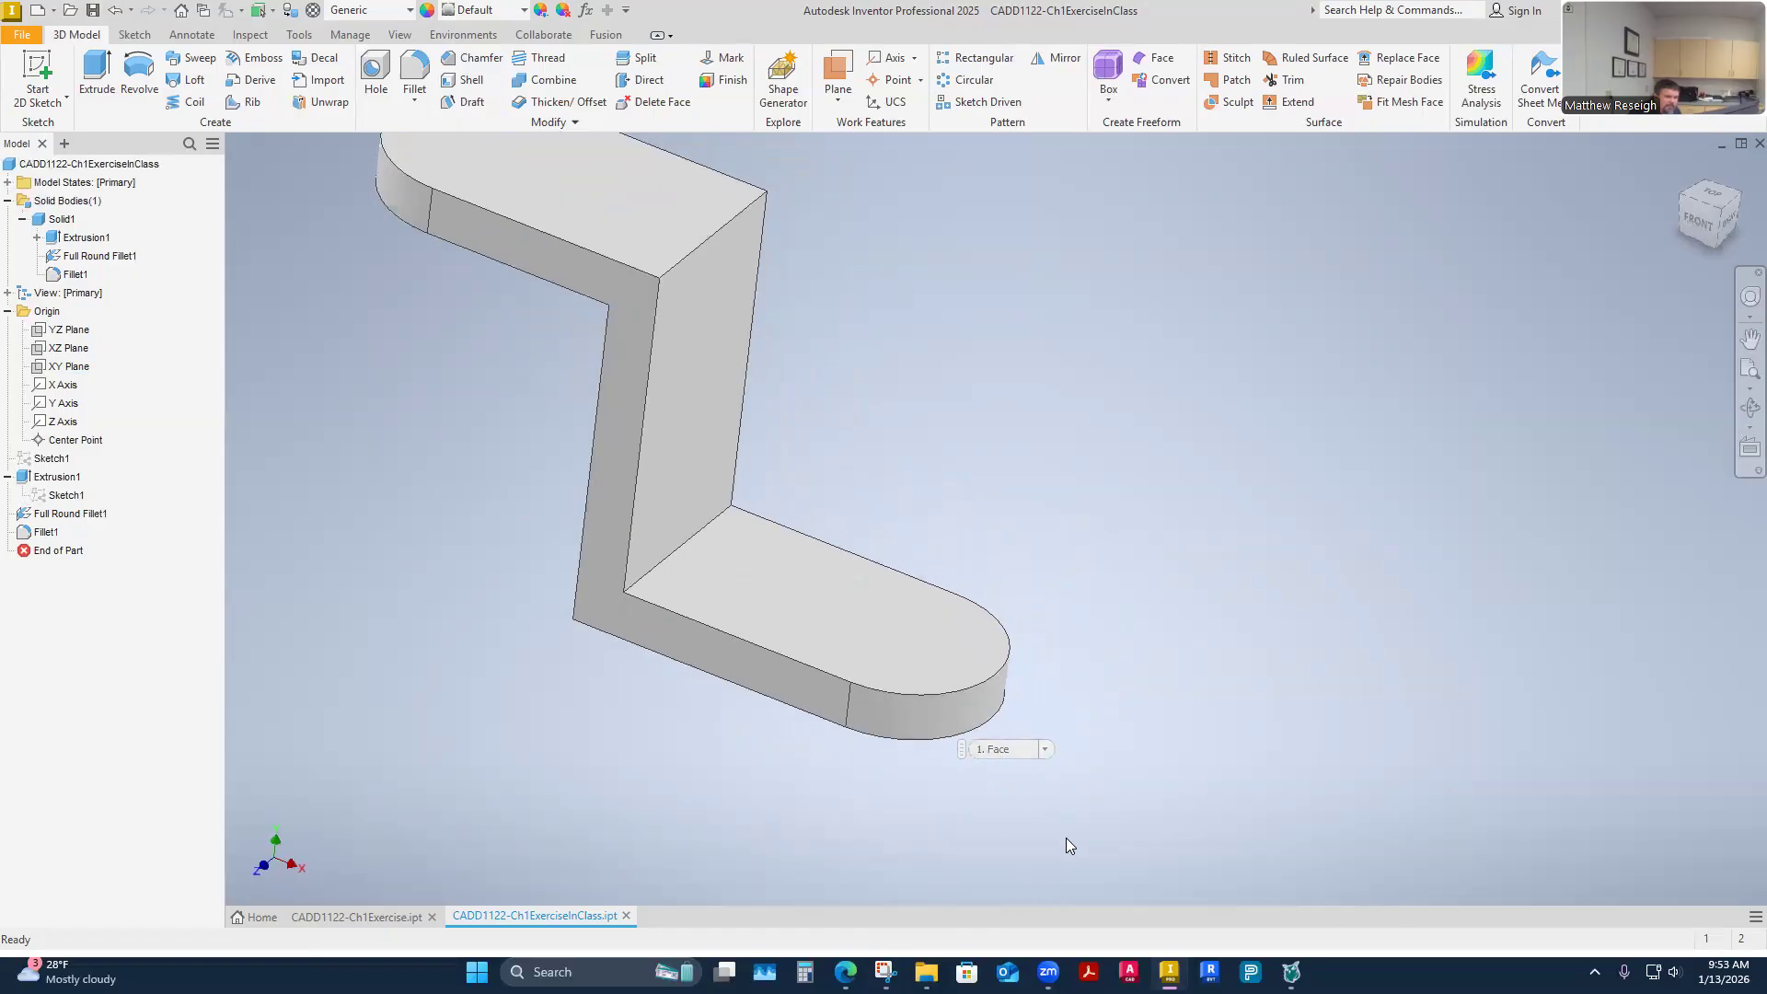
click(838, 96)
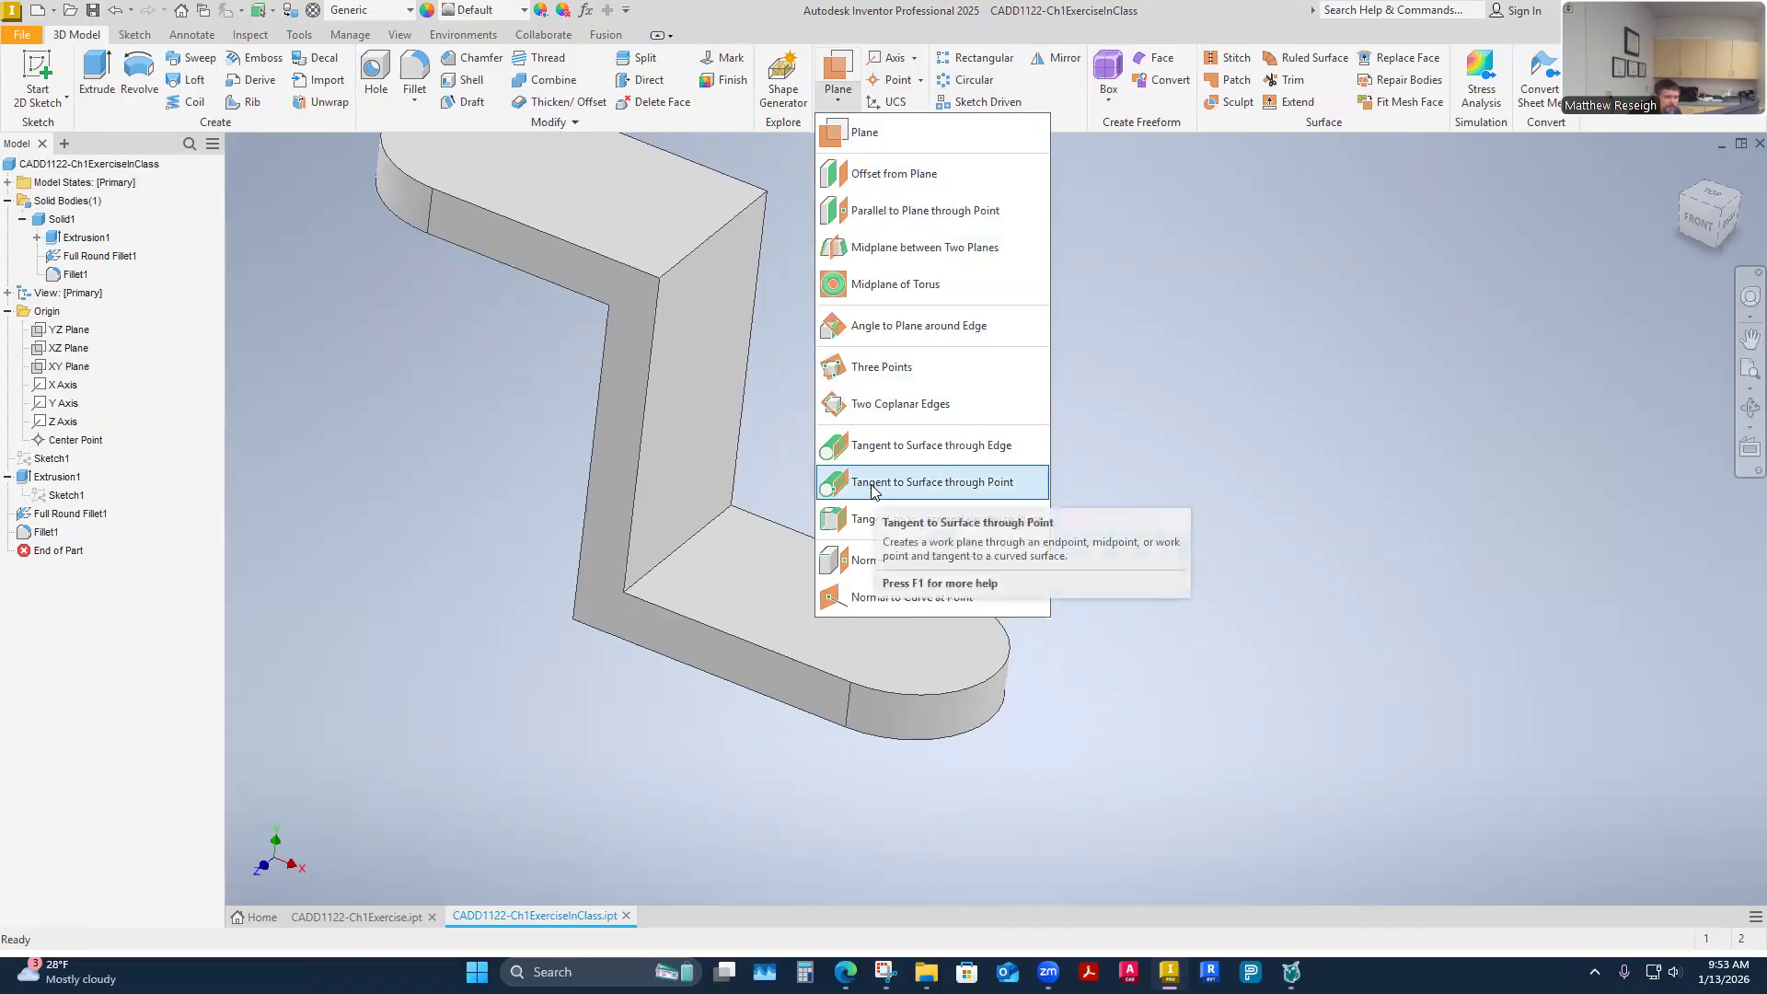
click(1340, 393)
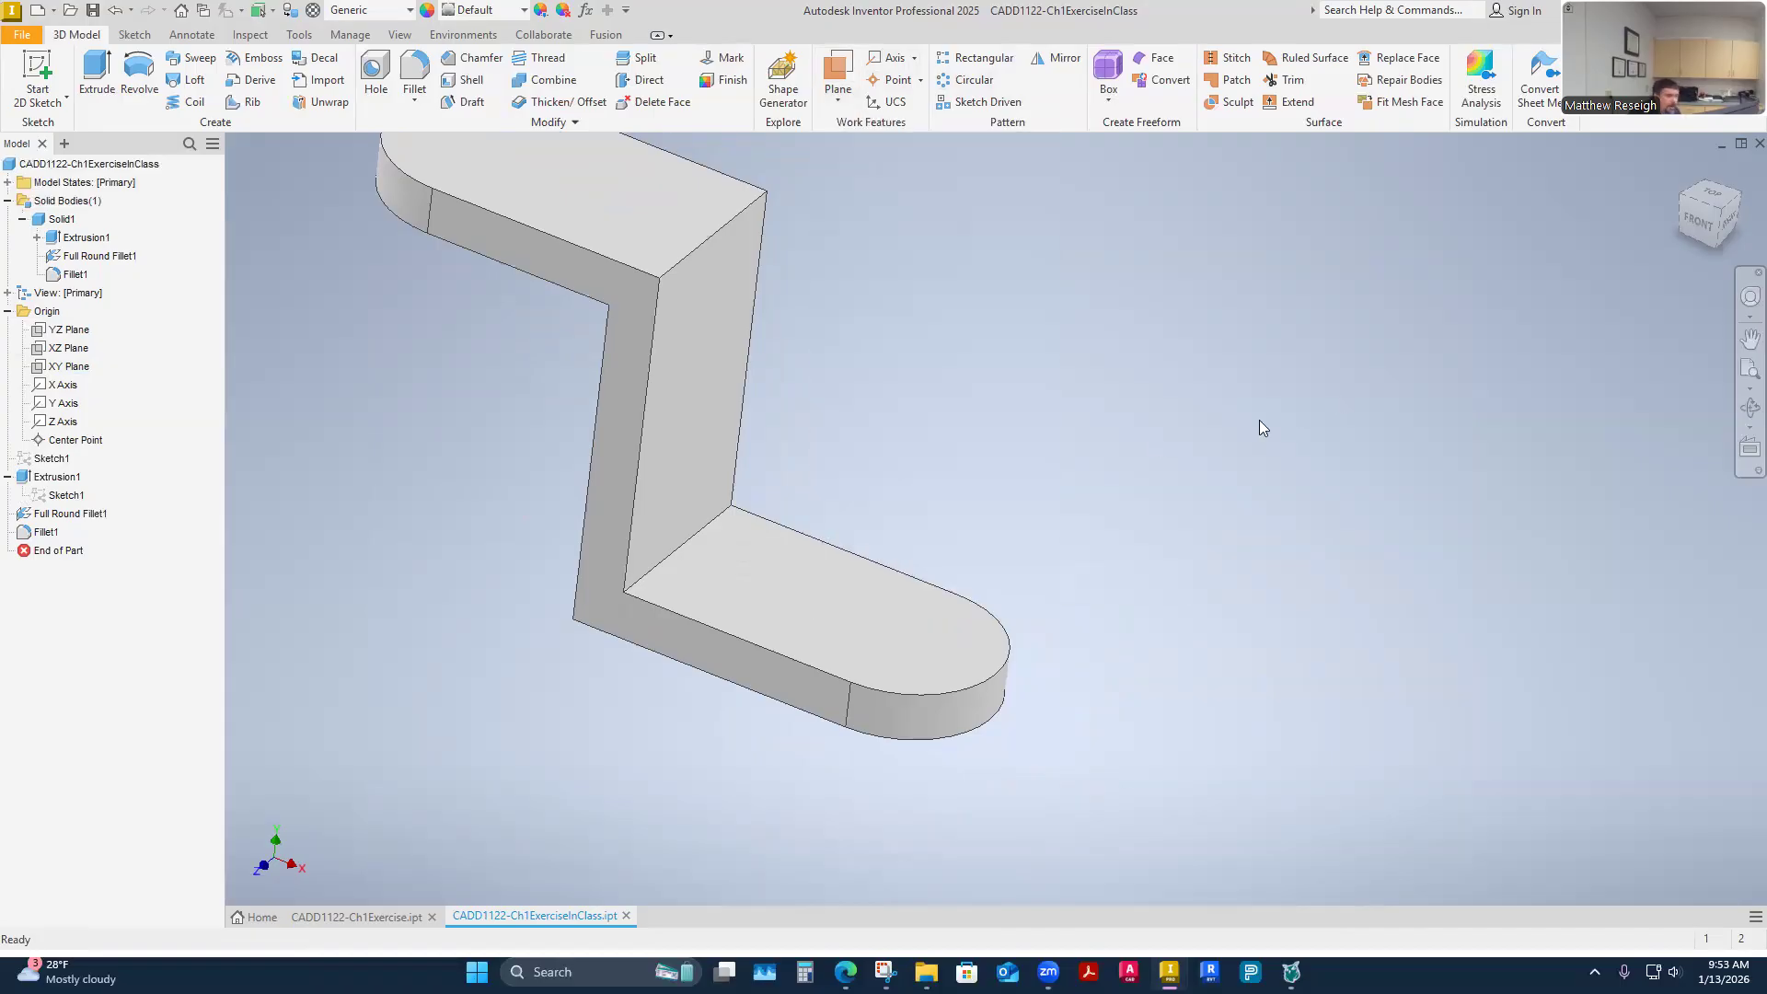
shift+middle_drag(1001, 705, 657, 785)
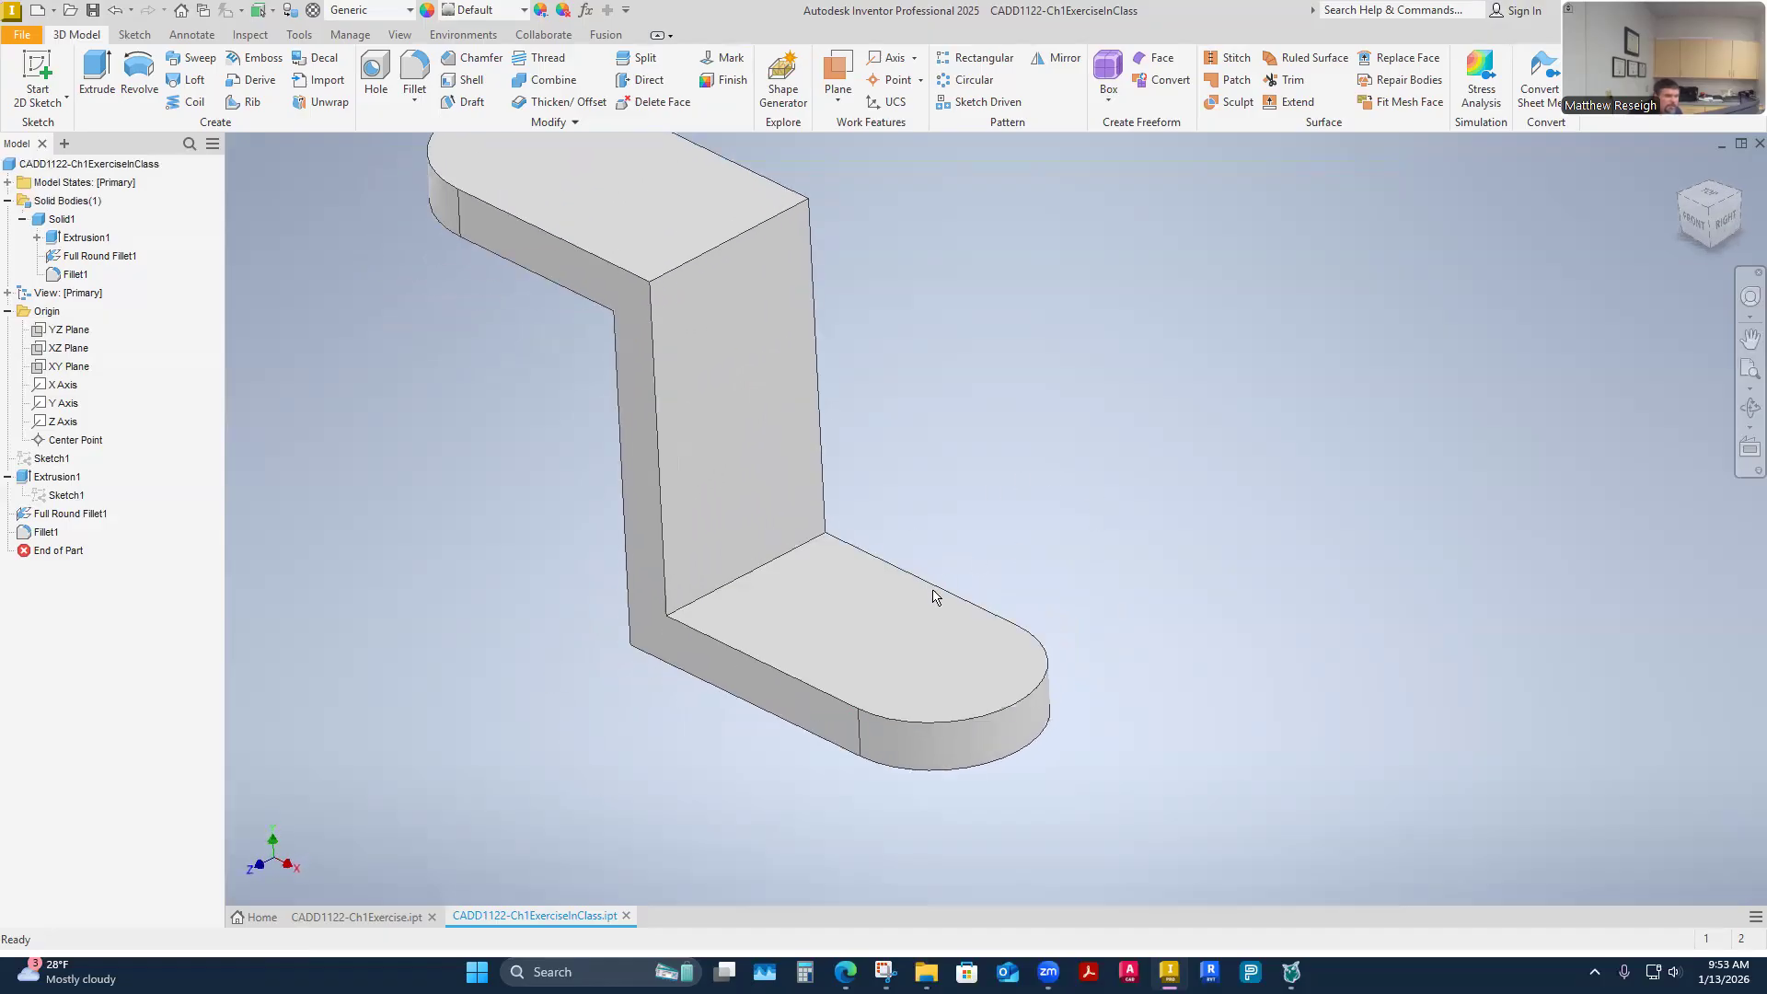
click(923, 634)
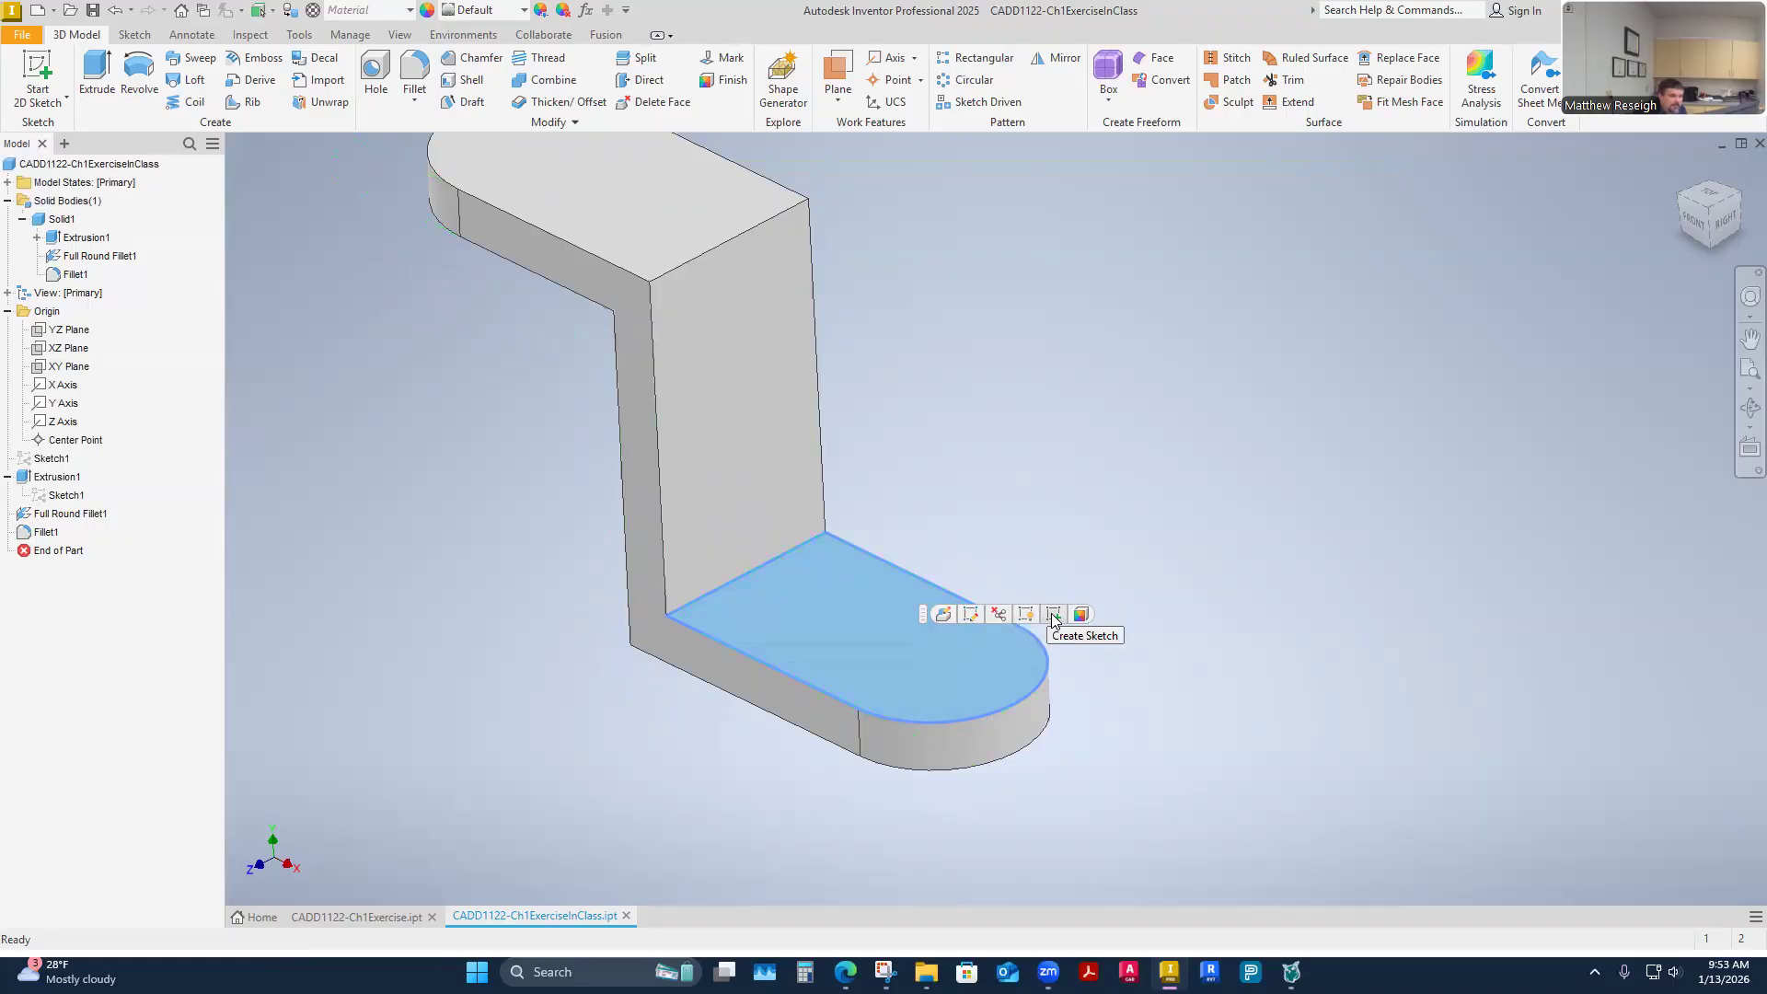
click(1127, 498)
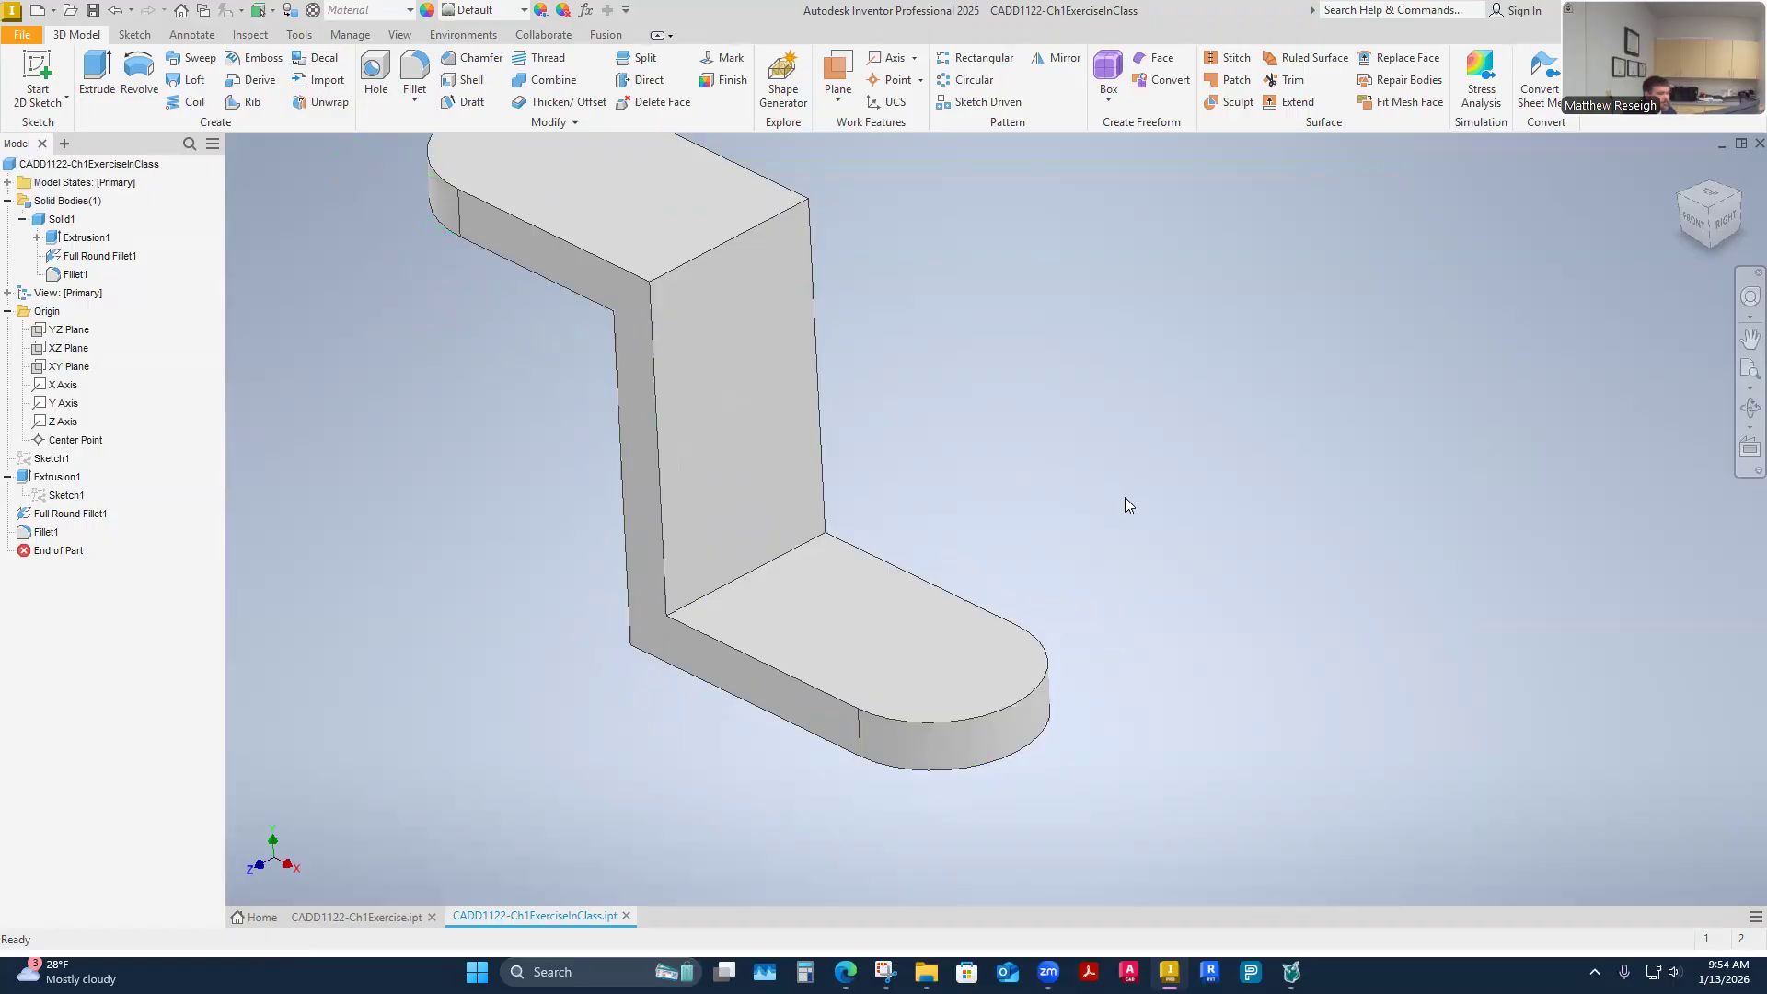
Start a 2D sketch on the lower flange's top face and view it straight from above
click(48, 77)
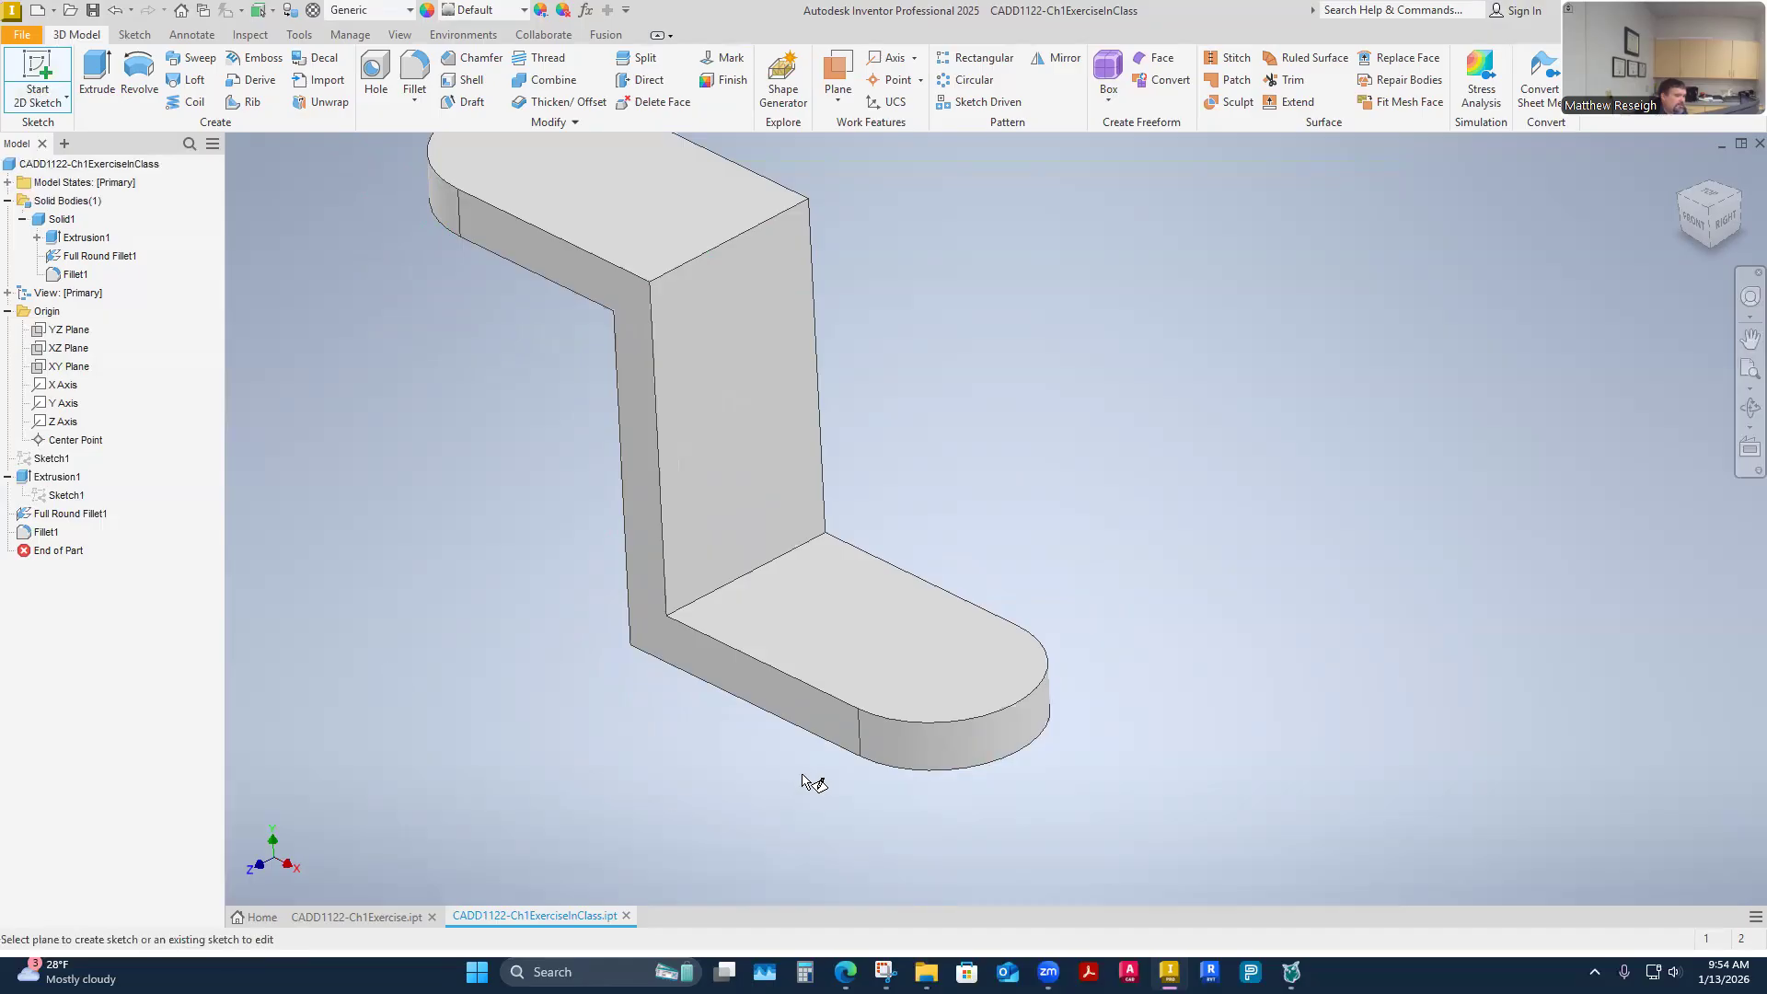
click(891, 633)
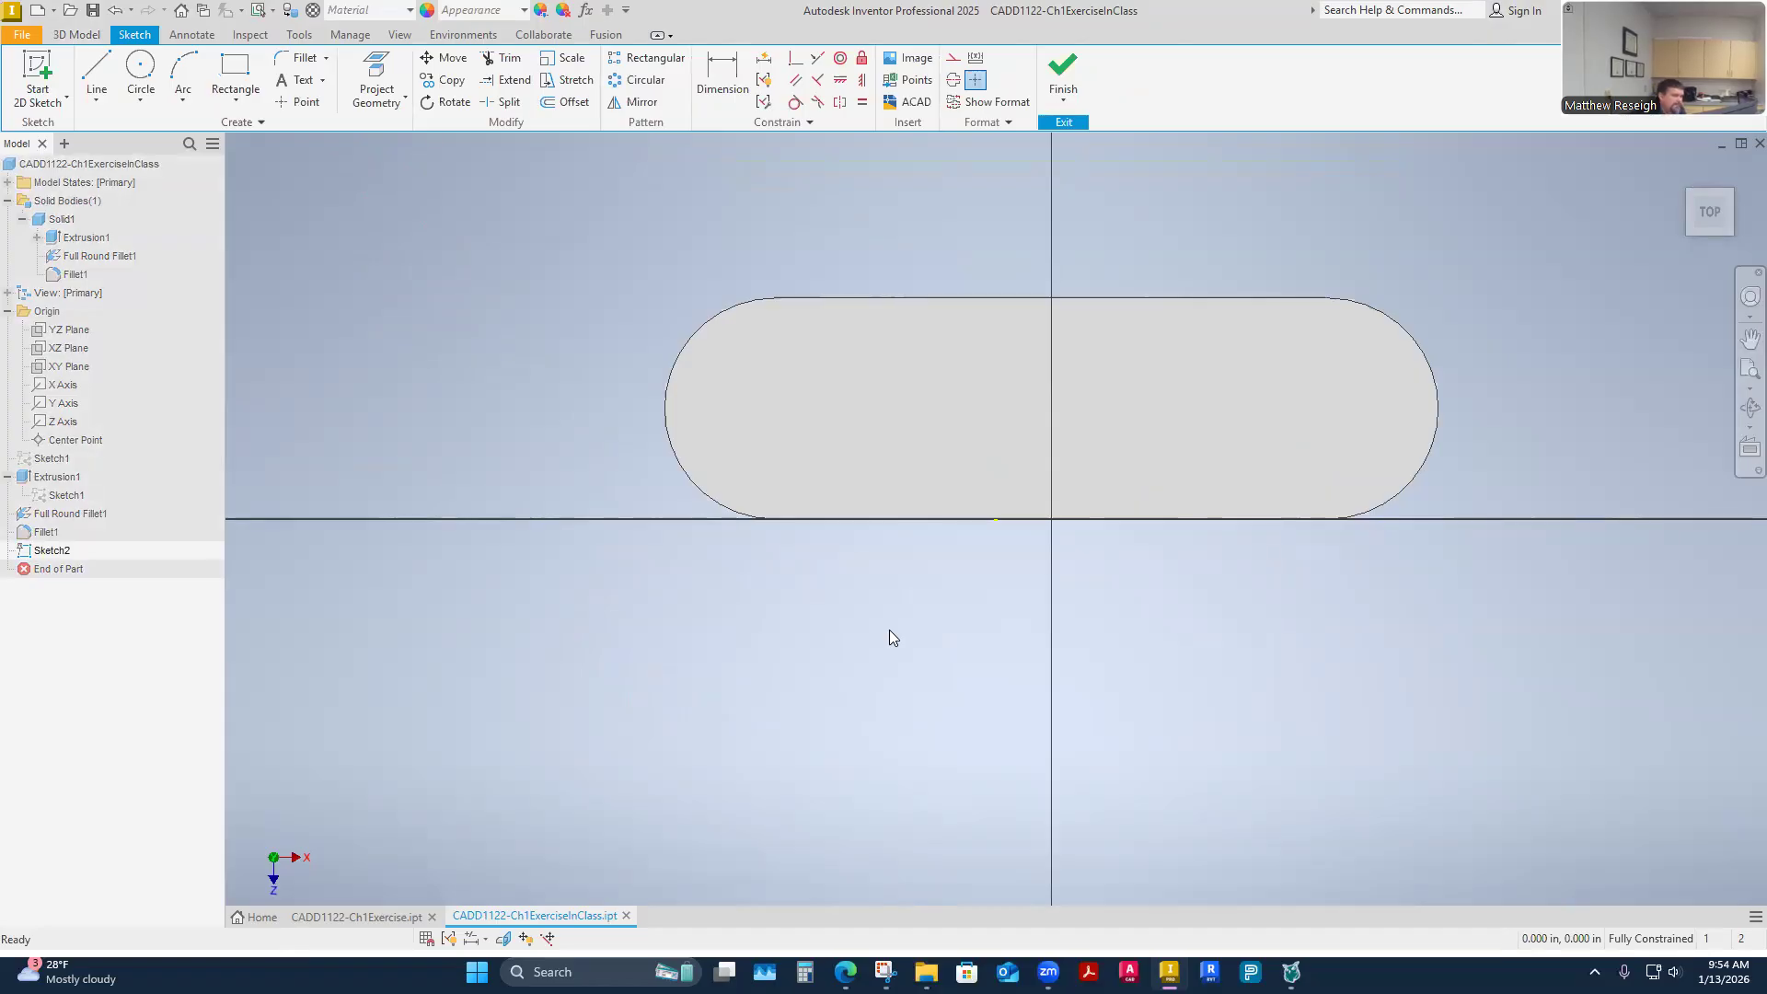
drag(1703, 217, 1183, 405)
click(1712, 219)
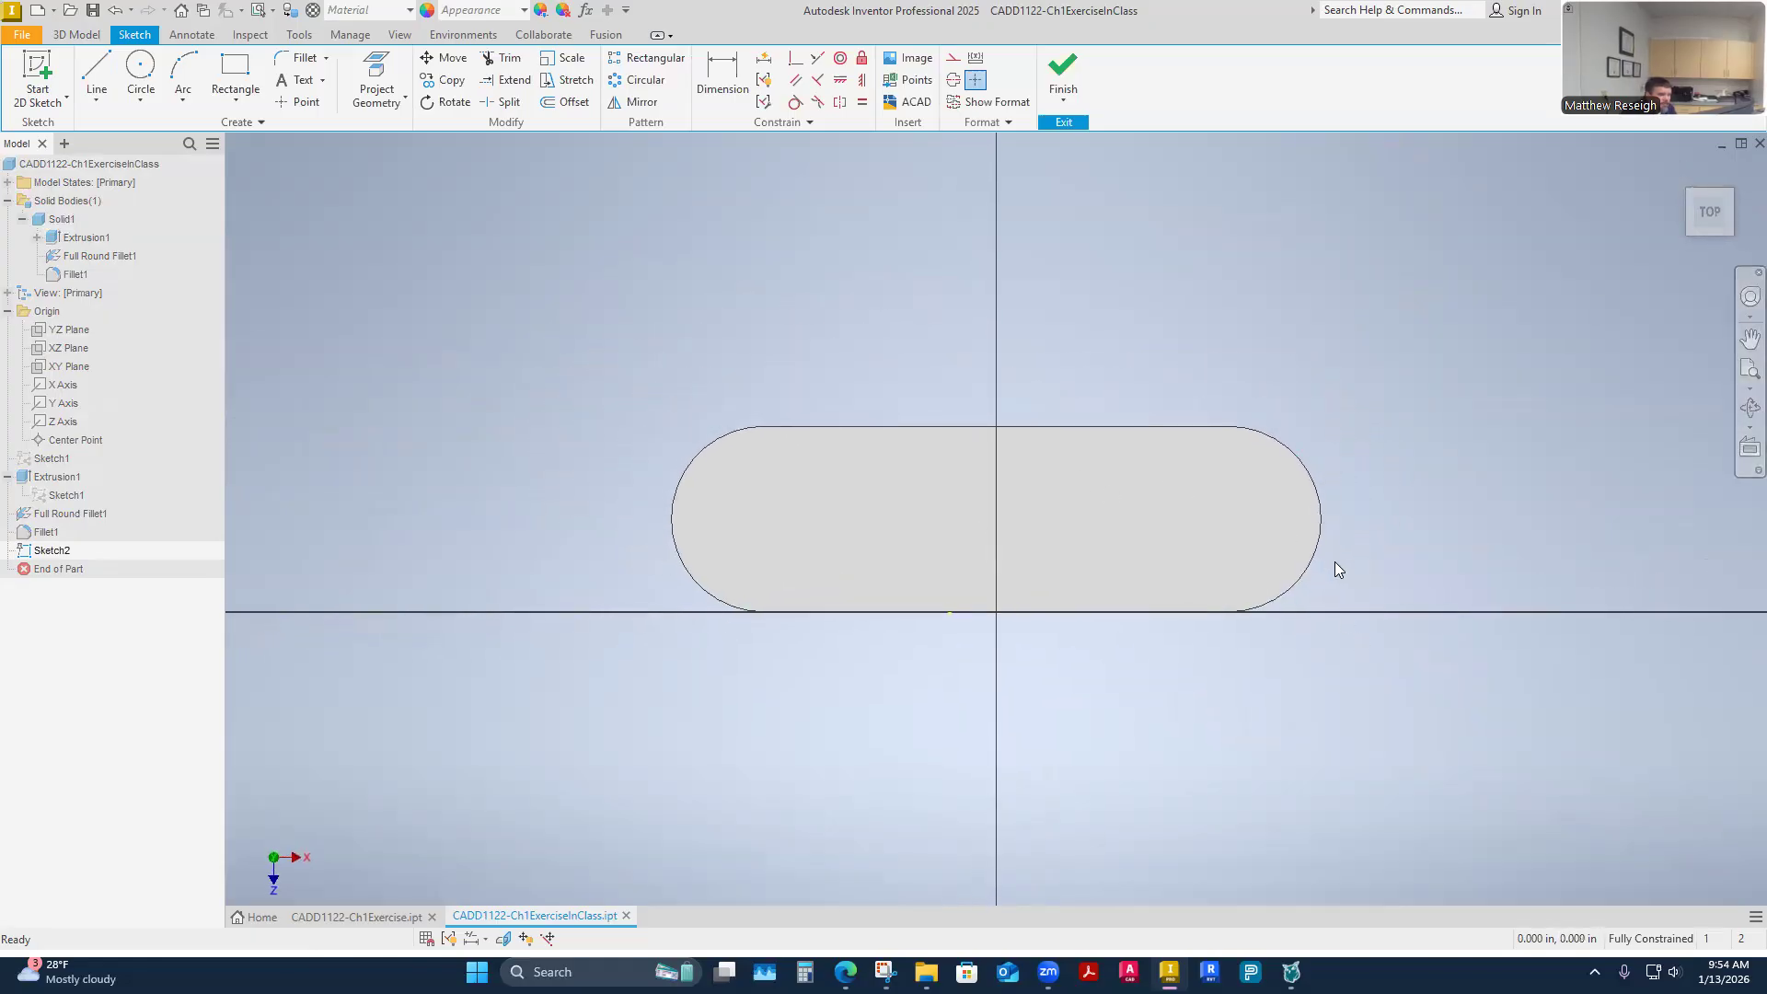
Project the rounded edge of the lower flange's free end, with its center point, into the sketch
scroll(1283, 570, up, 2)
scroll(1399, 569, up, 1)
scroll(1411, 571, down, 5)
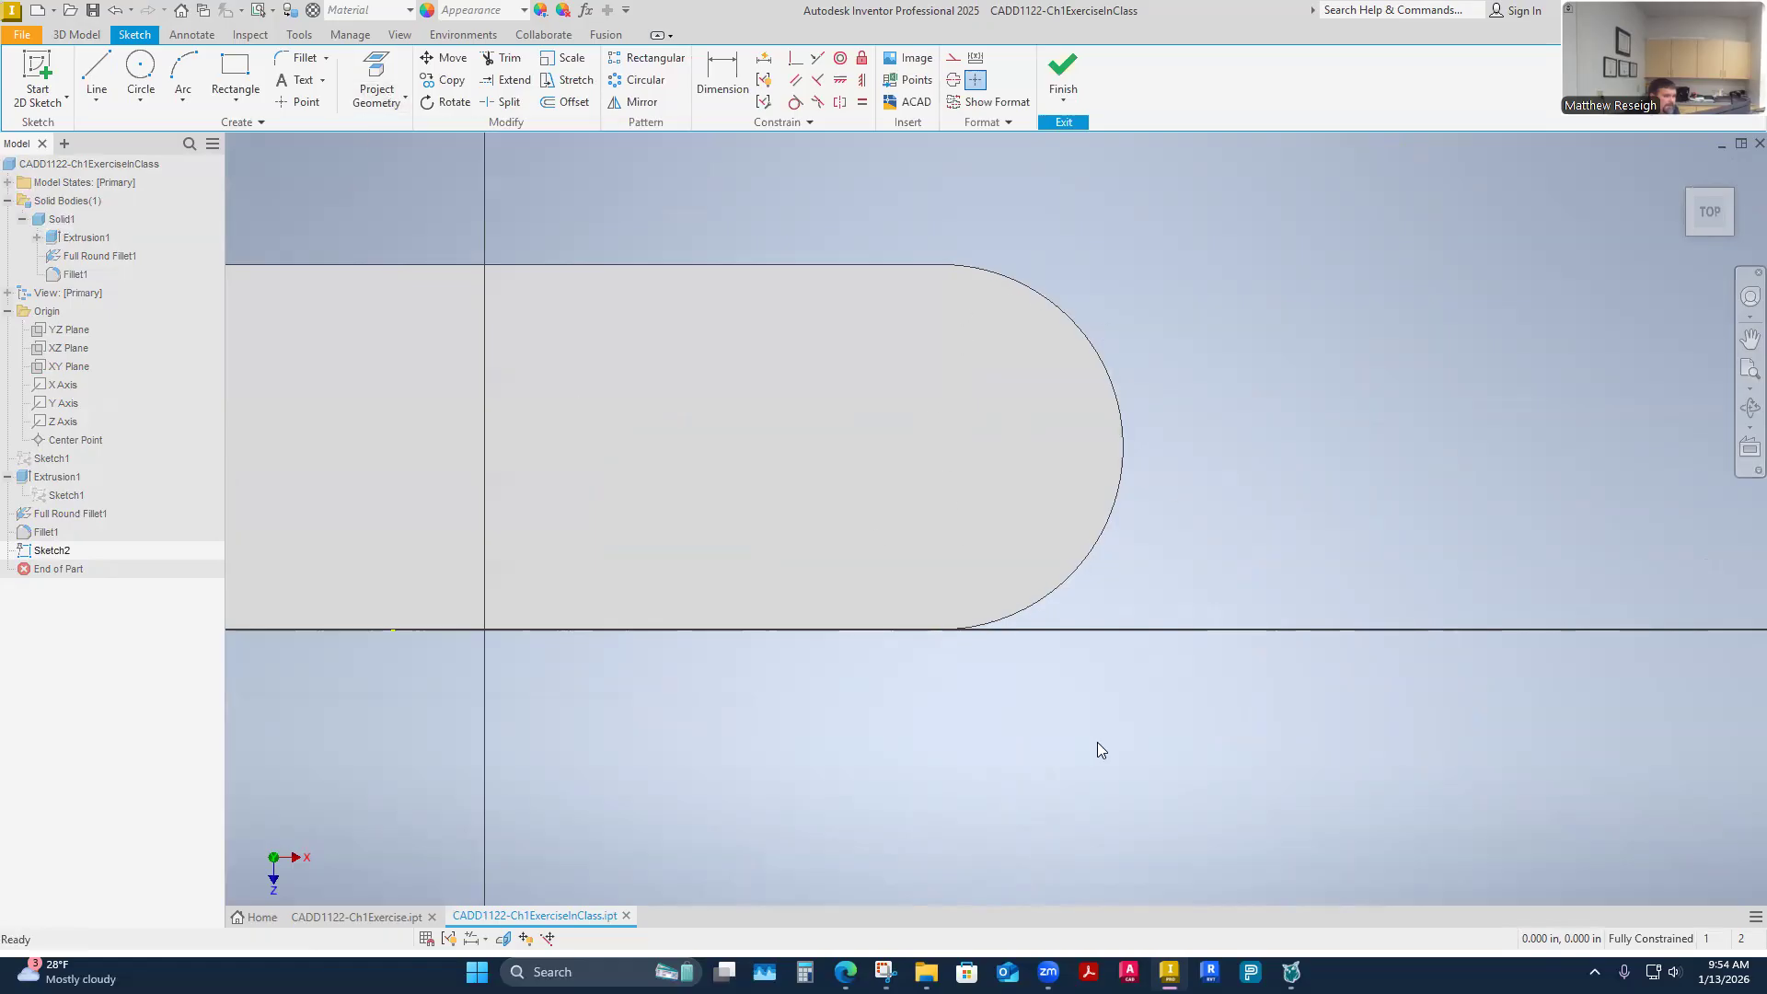
click(1042, 293)
key(Escape)
click(377, 97)
click(388, 145)
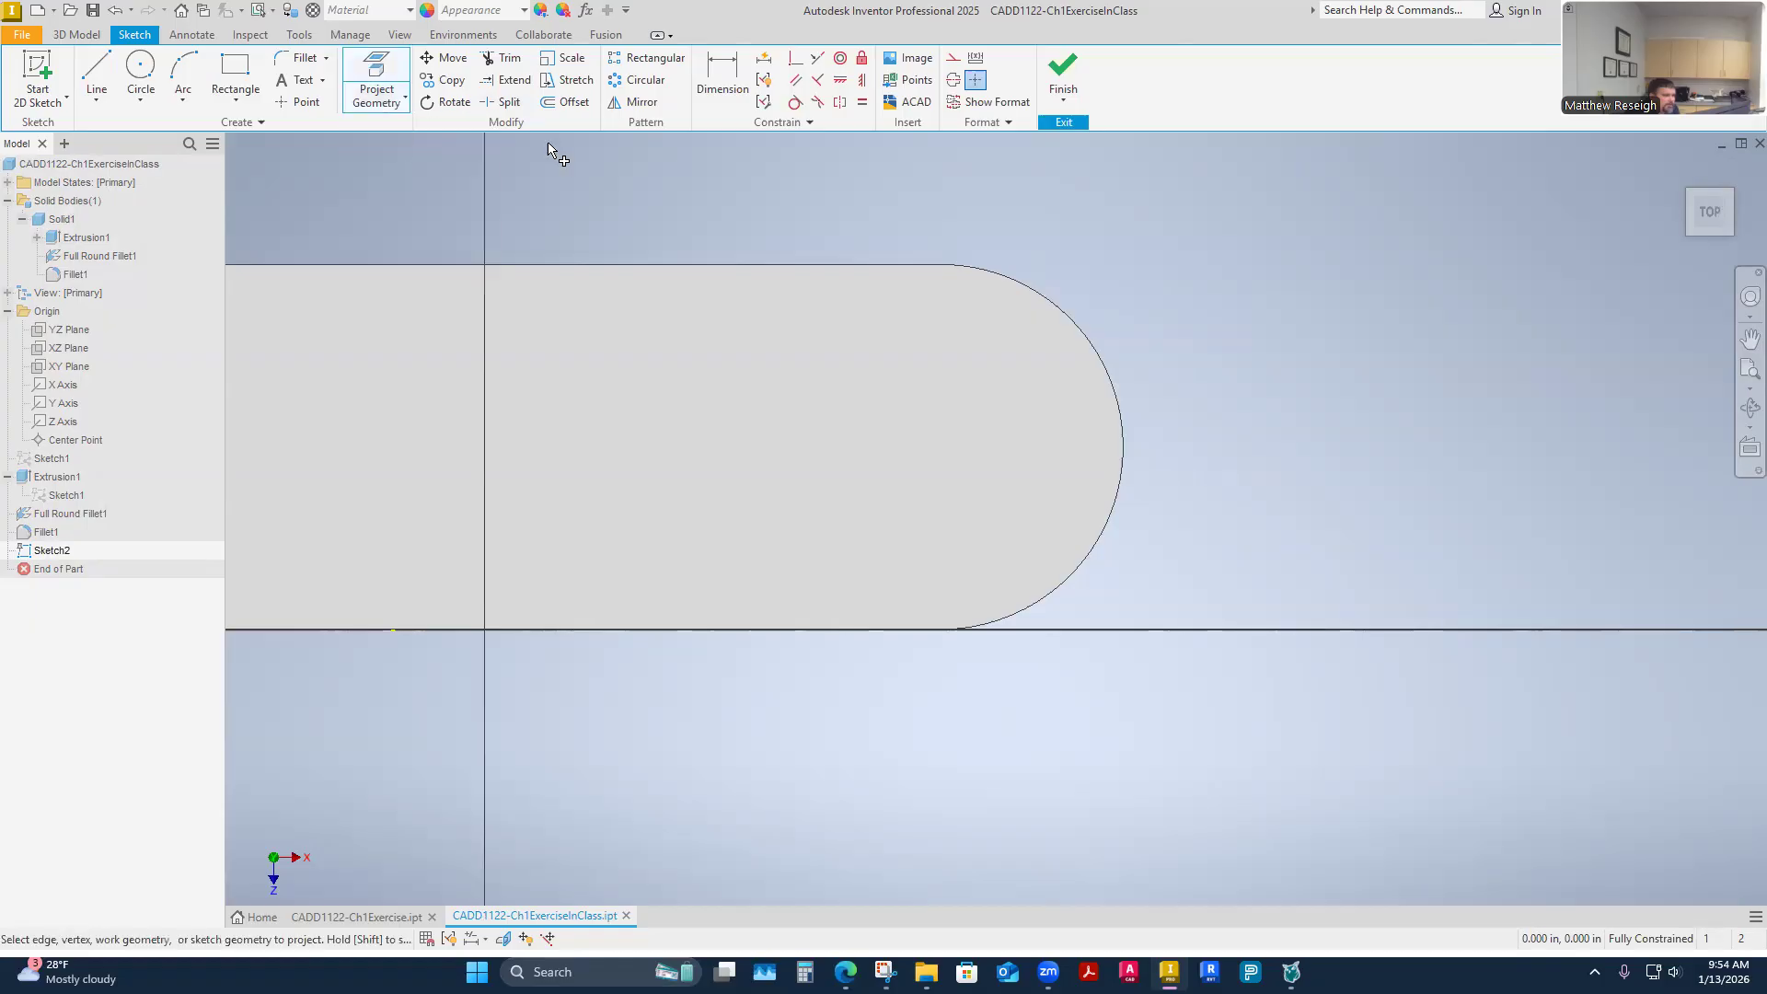
click(1099, 355)
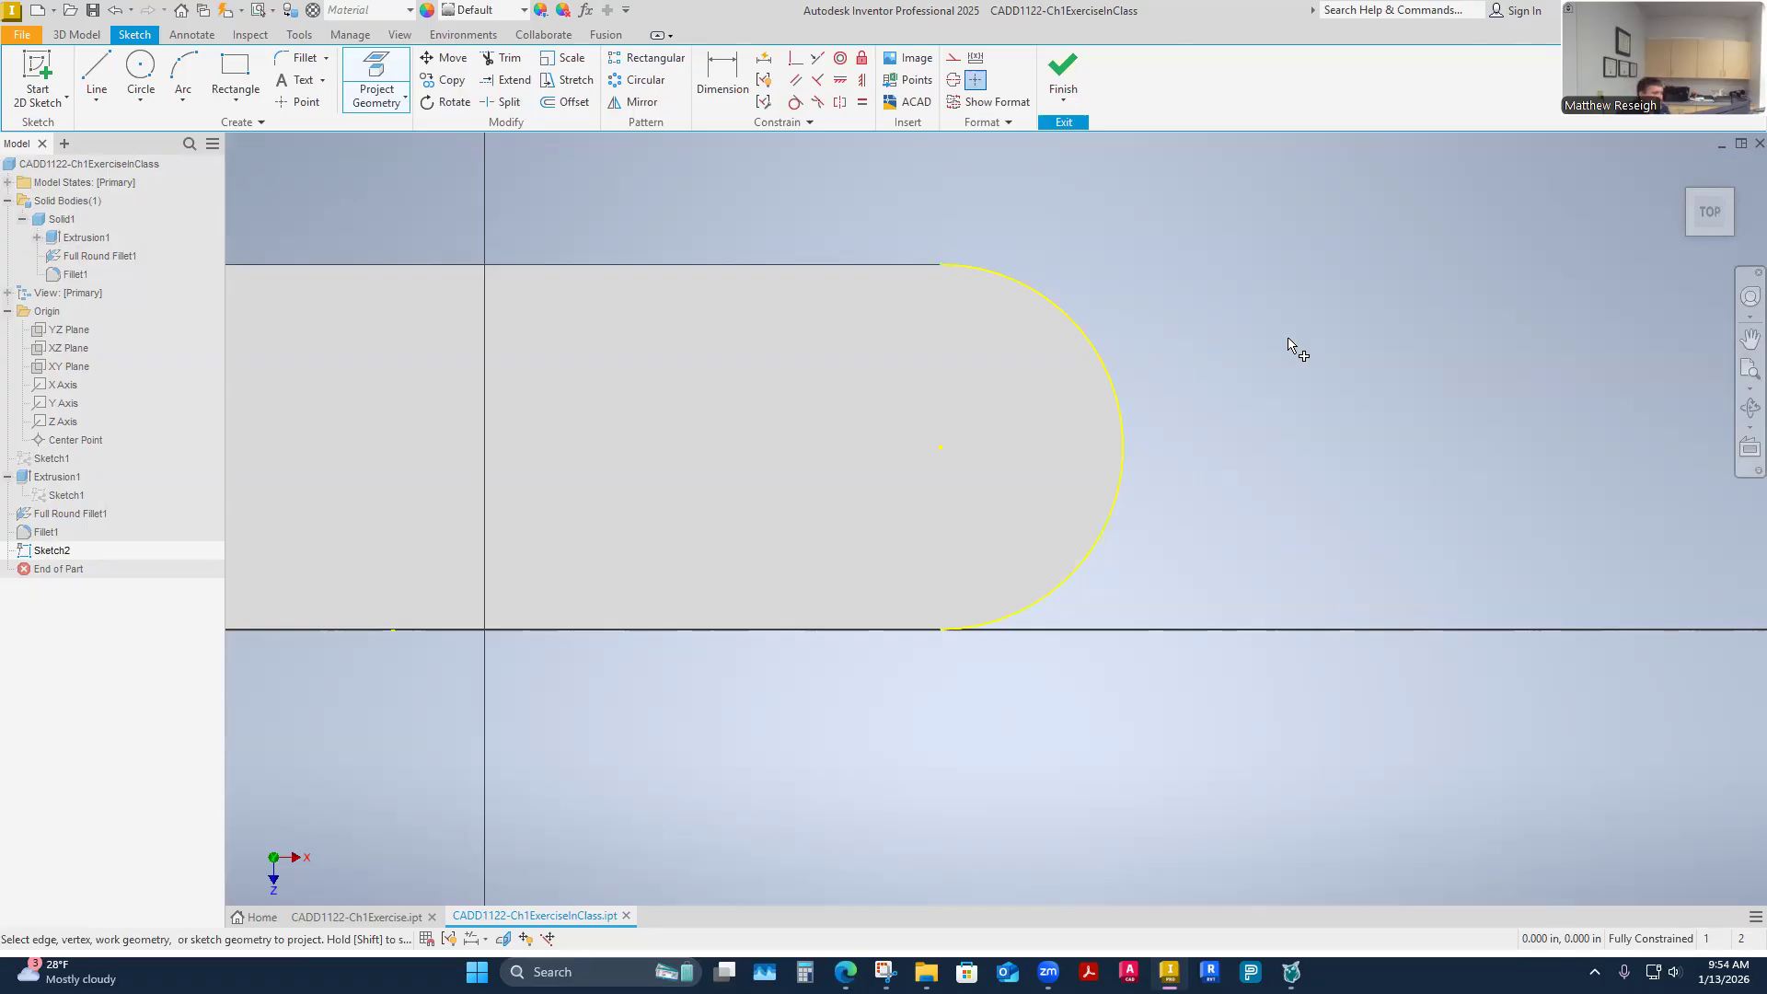
shift+middle_drag(1215, 327, 1124, 596)
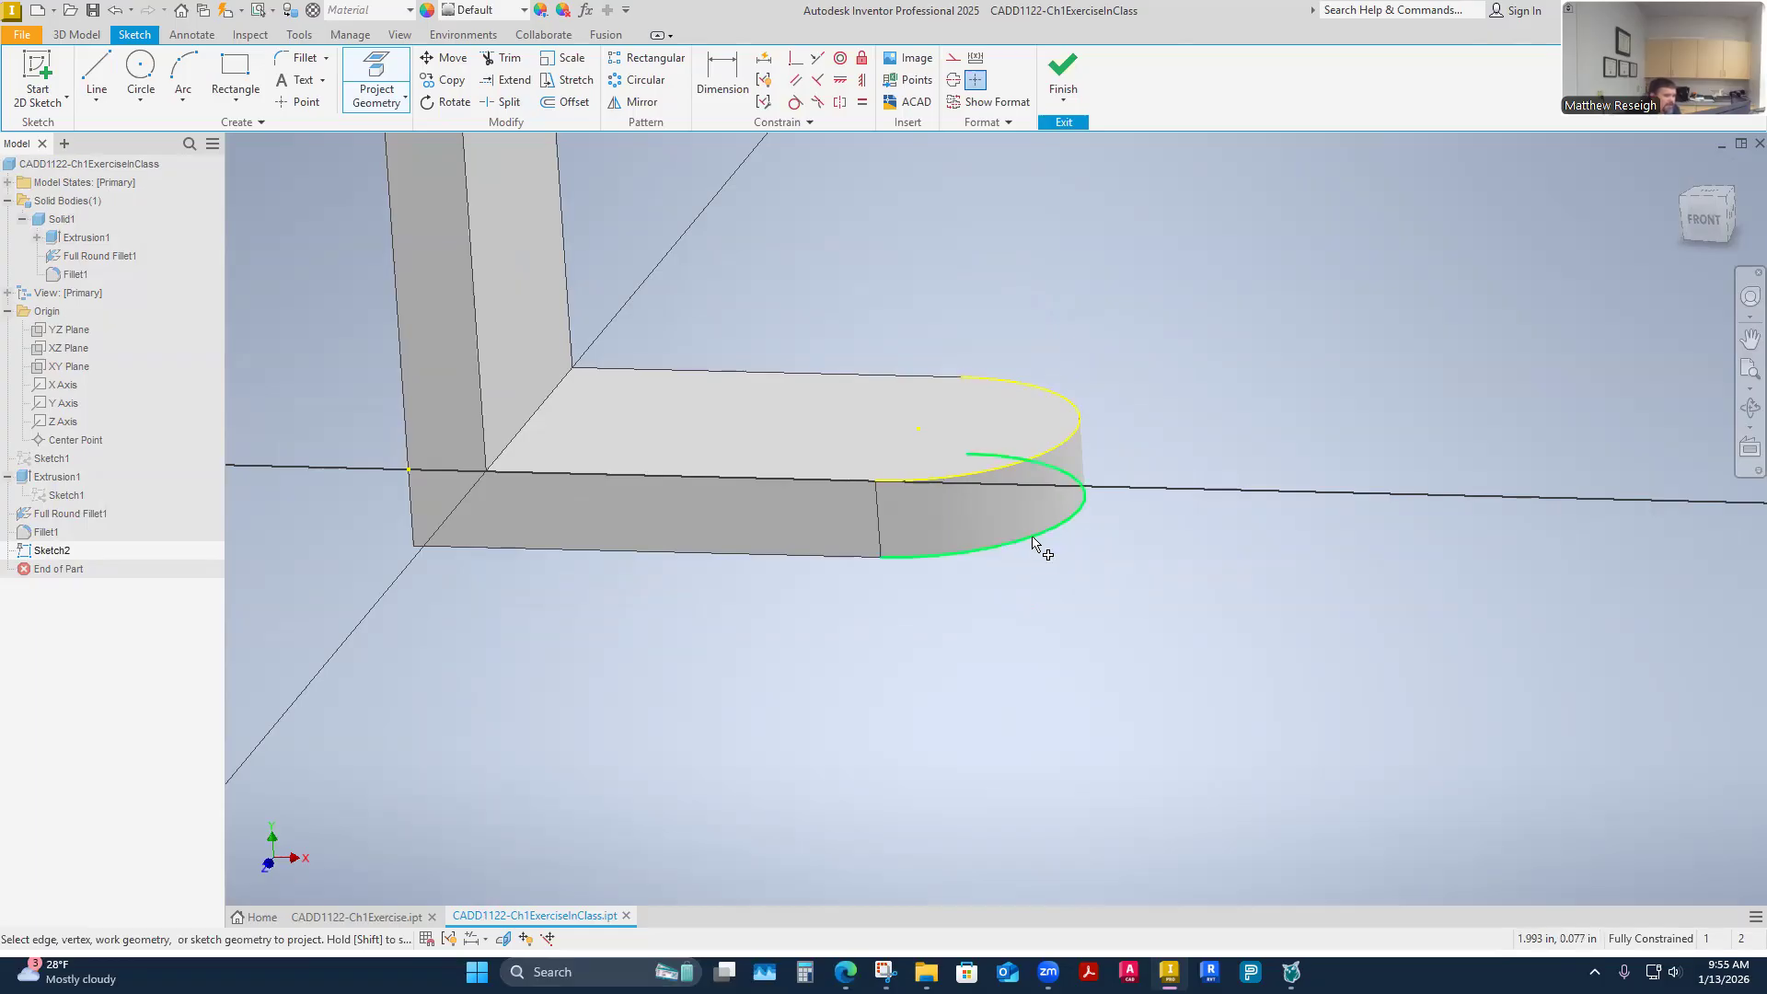
mouse_move(1063, 568)
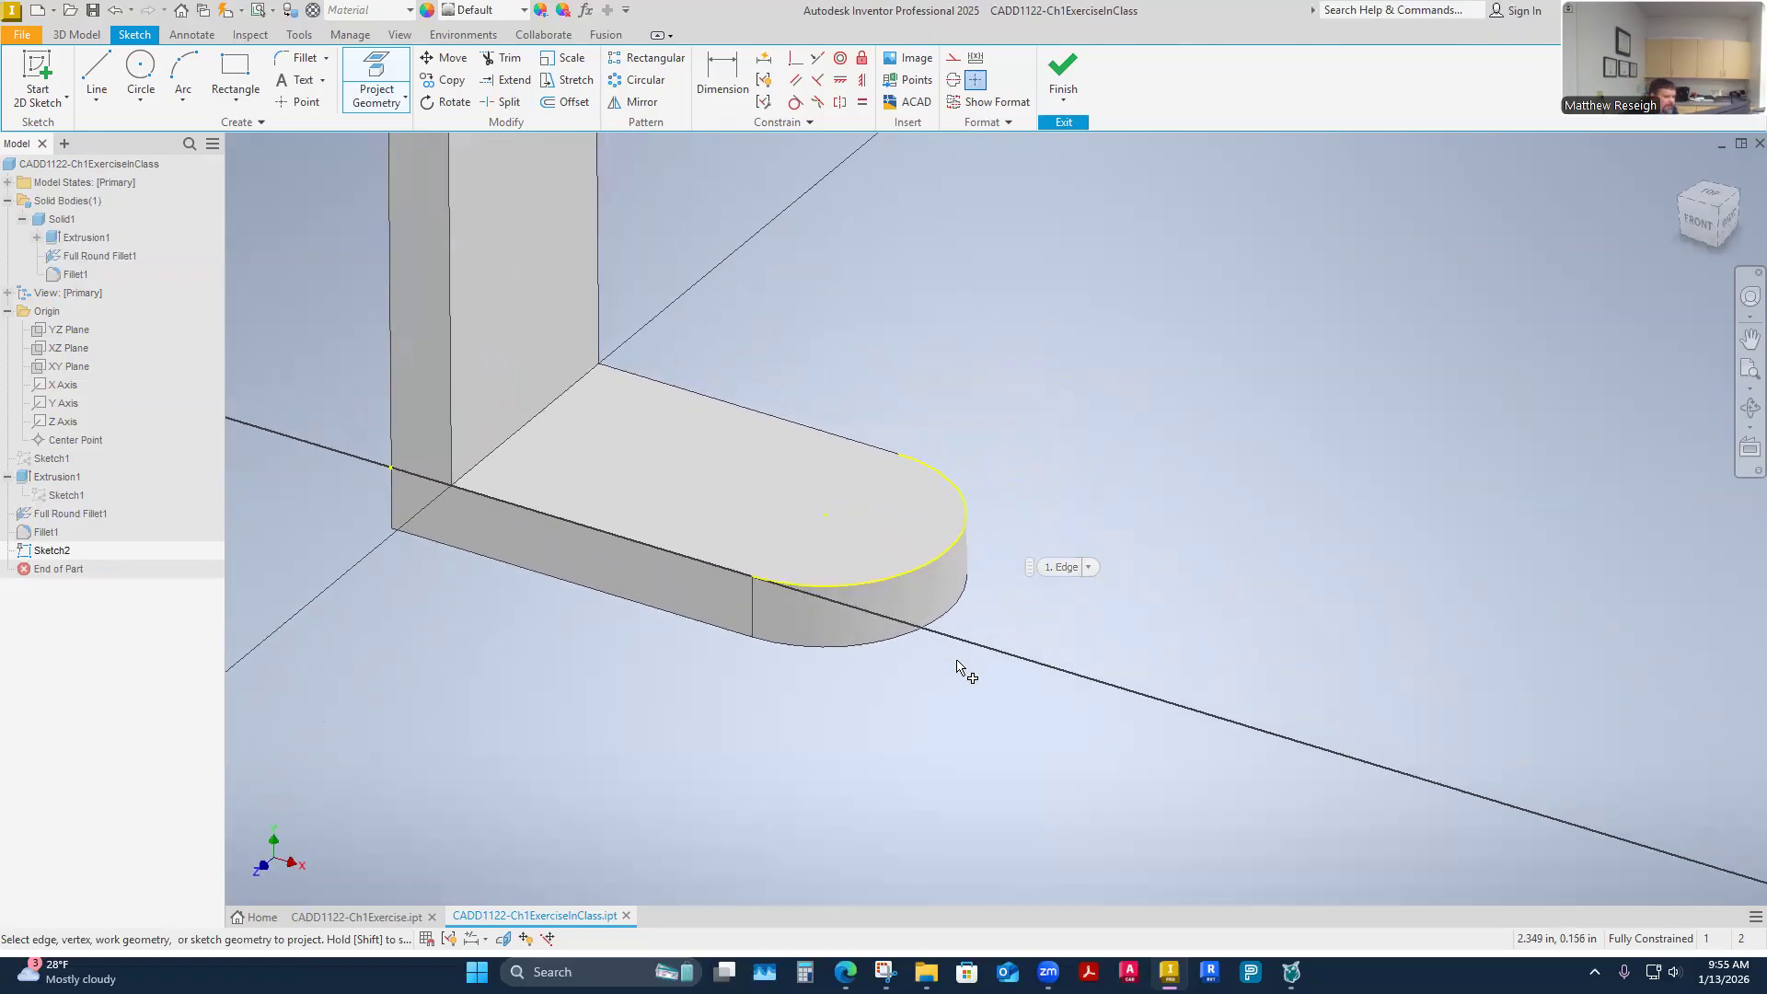
key(Escape)
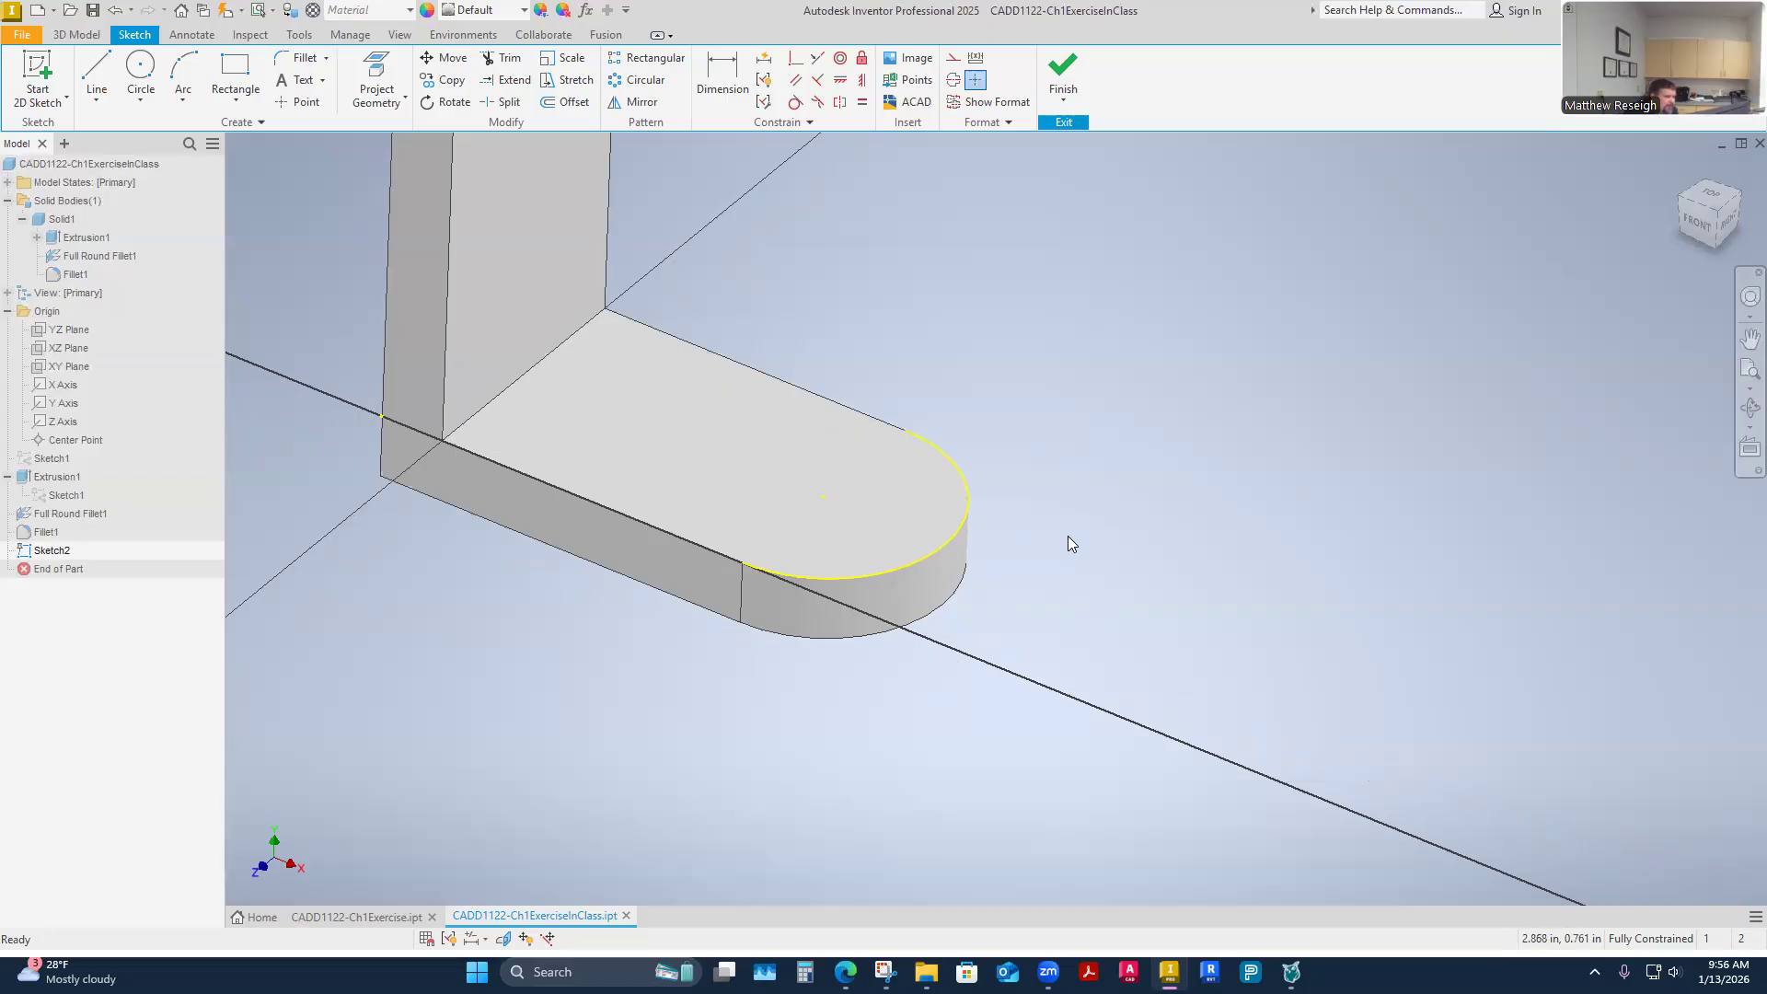
drag(696, 281, 1084, 704)
click(1275, 375)
drag(1274, 374, 637, 634)
click(943, 318)
drag(1102, 544, 935, 484)
click(1175, 537)
drag(683, 265, 1049, 748)
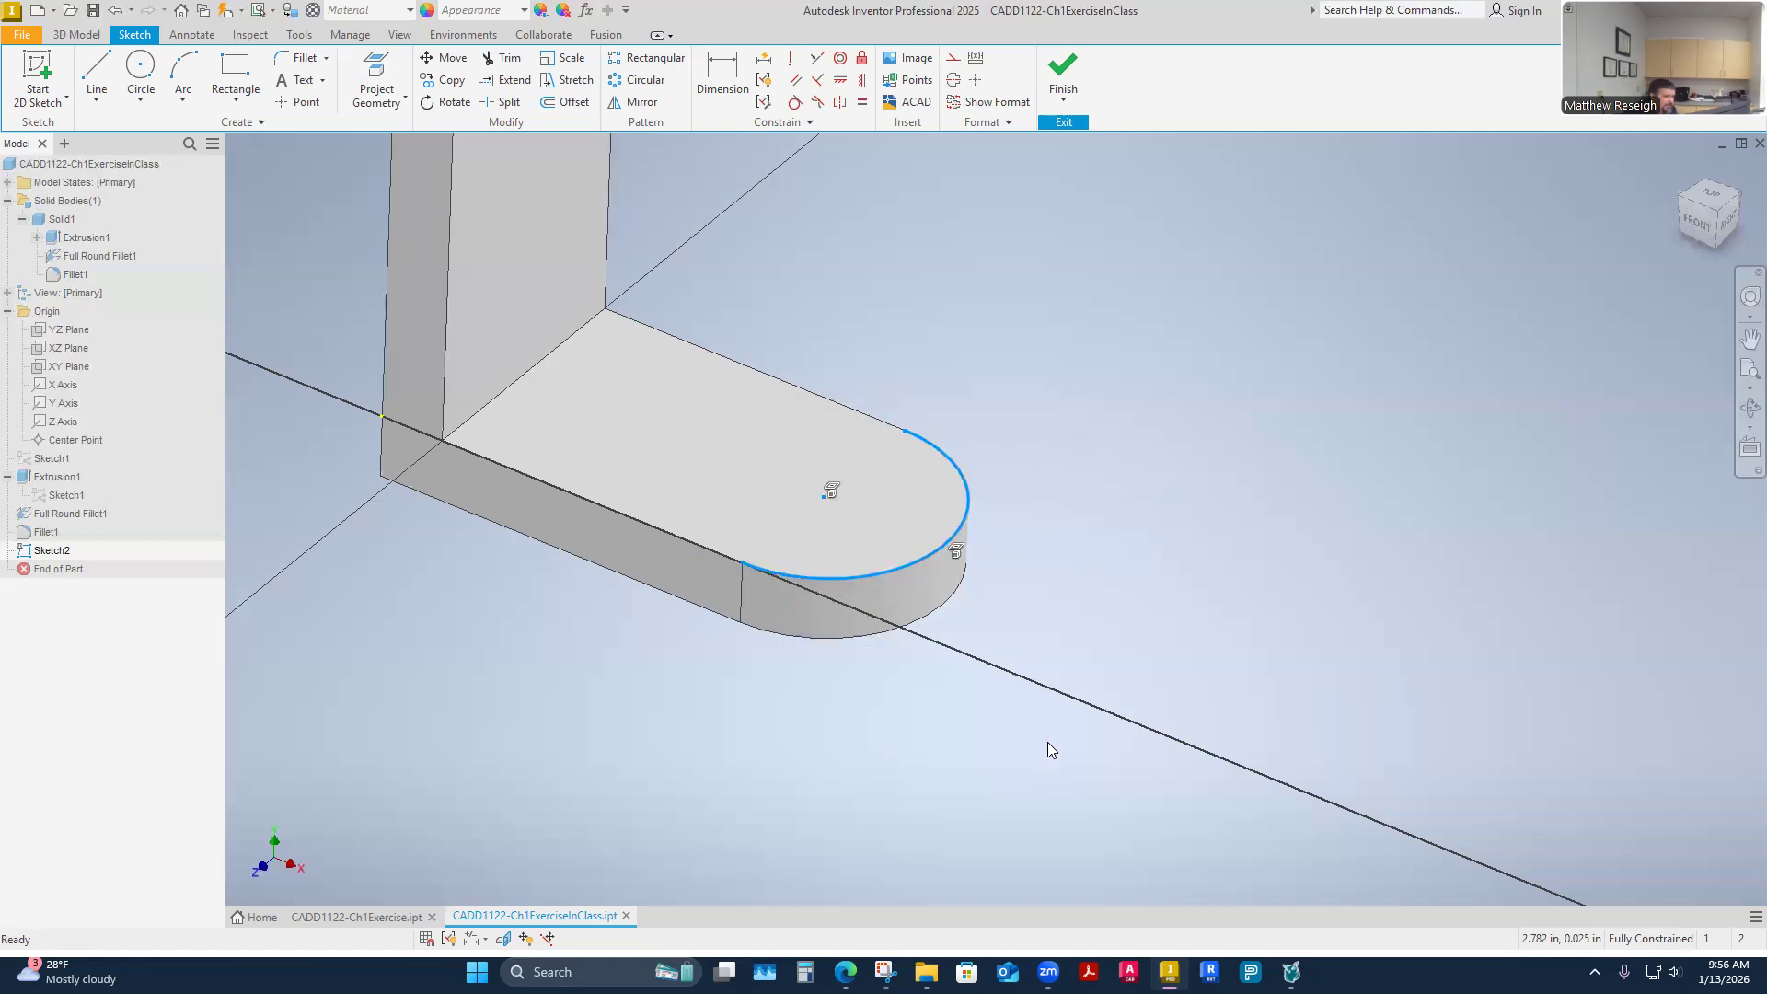
click(814, 234)
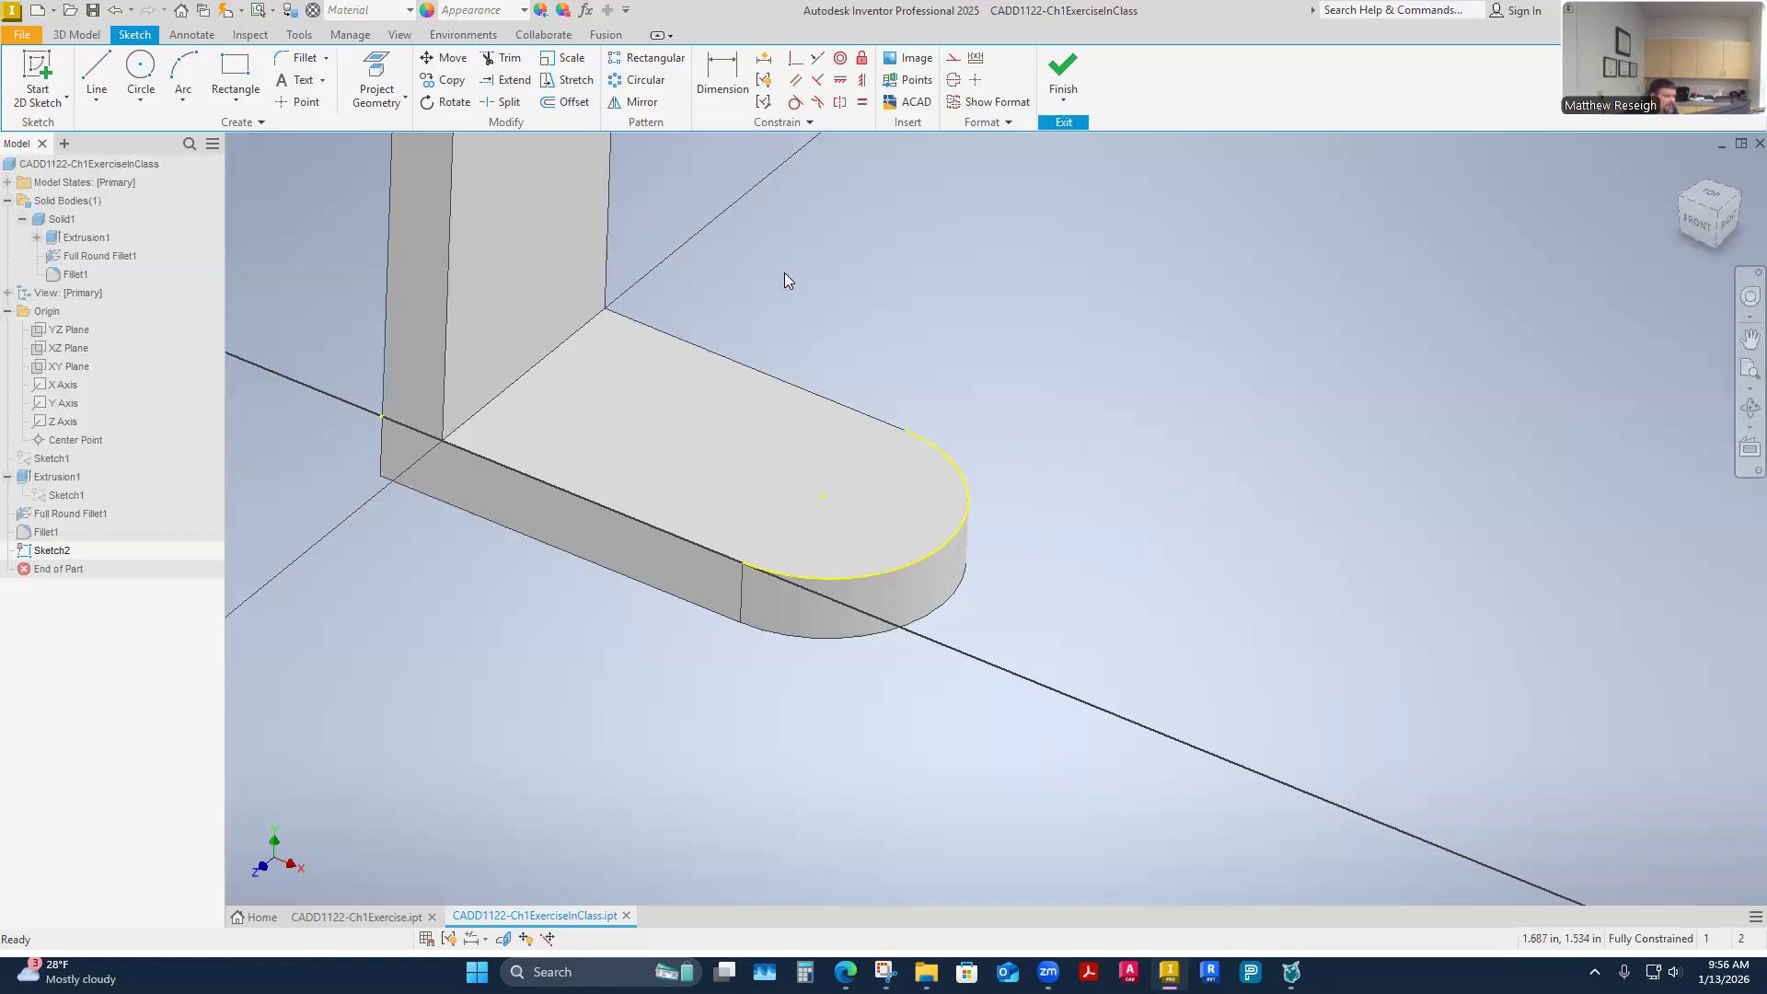
drag(1237, 413, 1072, 489)
mouse_move(1219, 406)
mouse_down()
mouse_move(1058, 512)
mouse_move(1206, 396)
mouse_up()
drag(1111, 344, 615, 808)
click(1166, 617)
click(961, 517)
click(823, 497)
click(964, 526)
click(1059, 517)
Convert the projected arc at the lower flange's rounded end to construction geometry
drag(1130, 416, 653, 688)
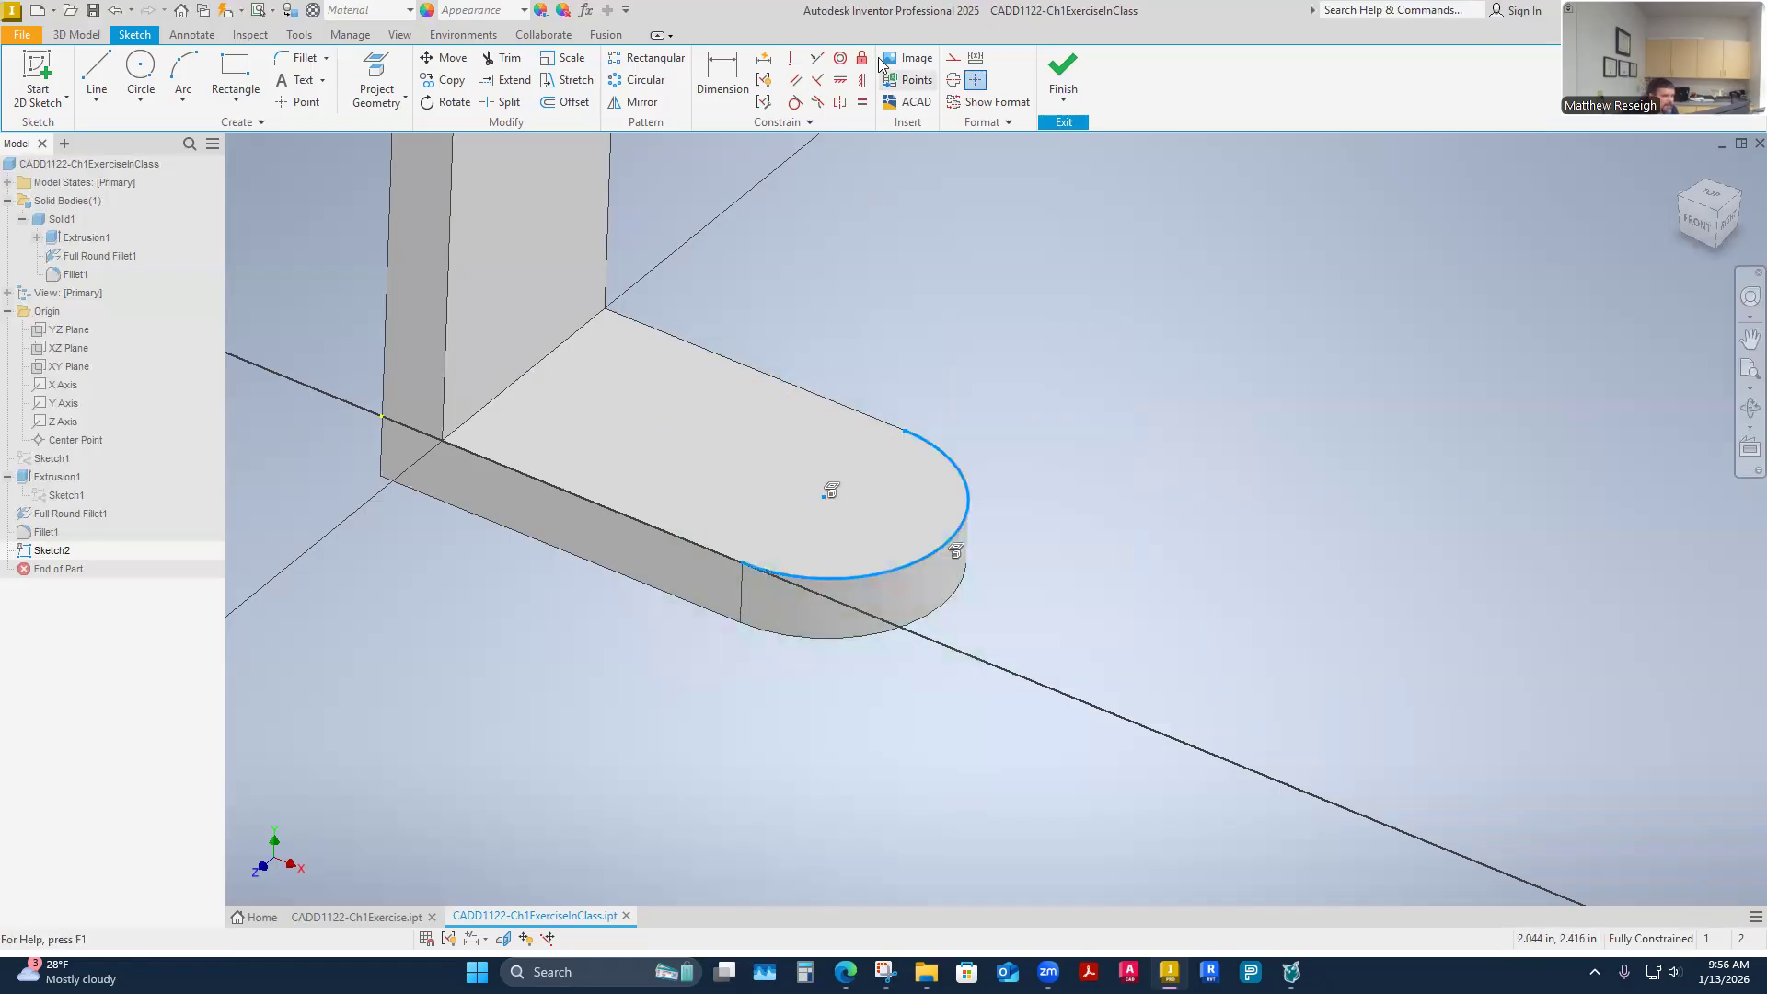
click(952, 61)
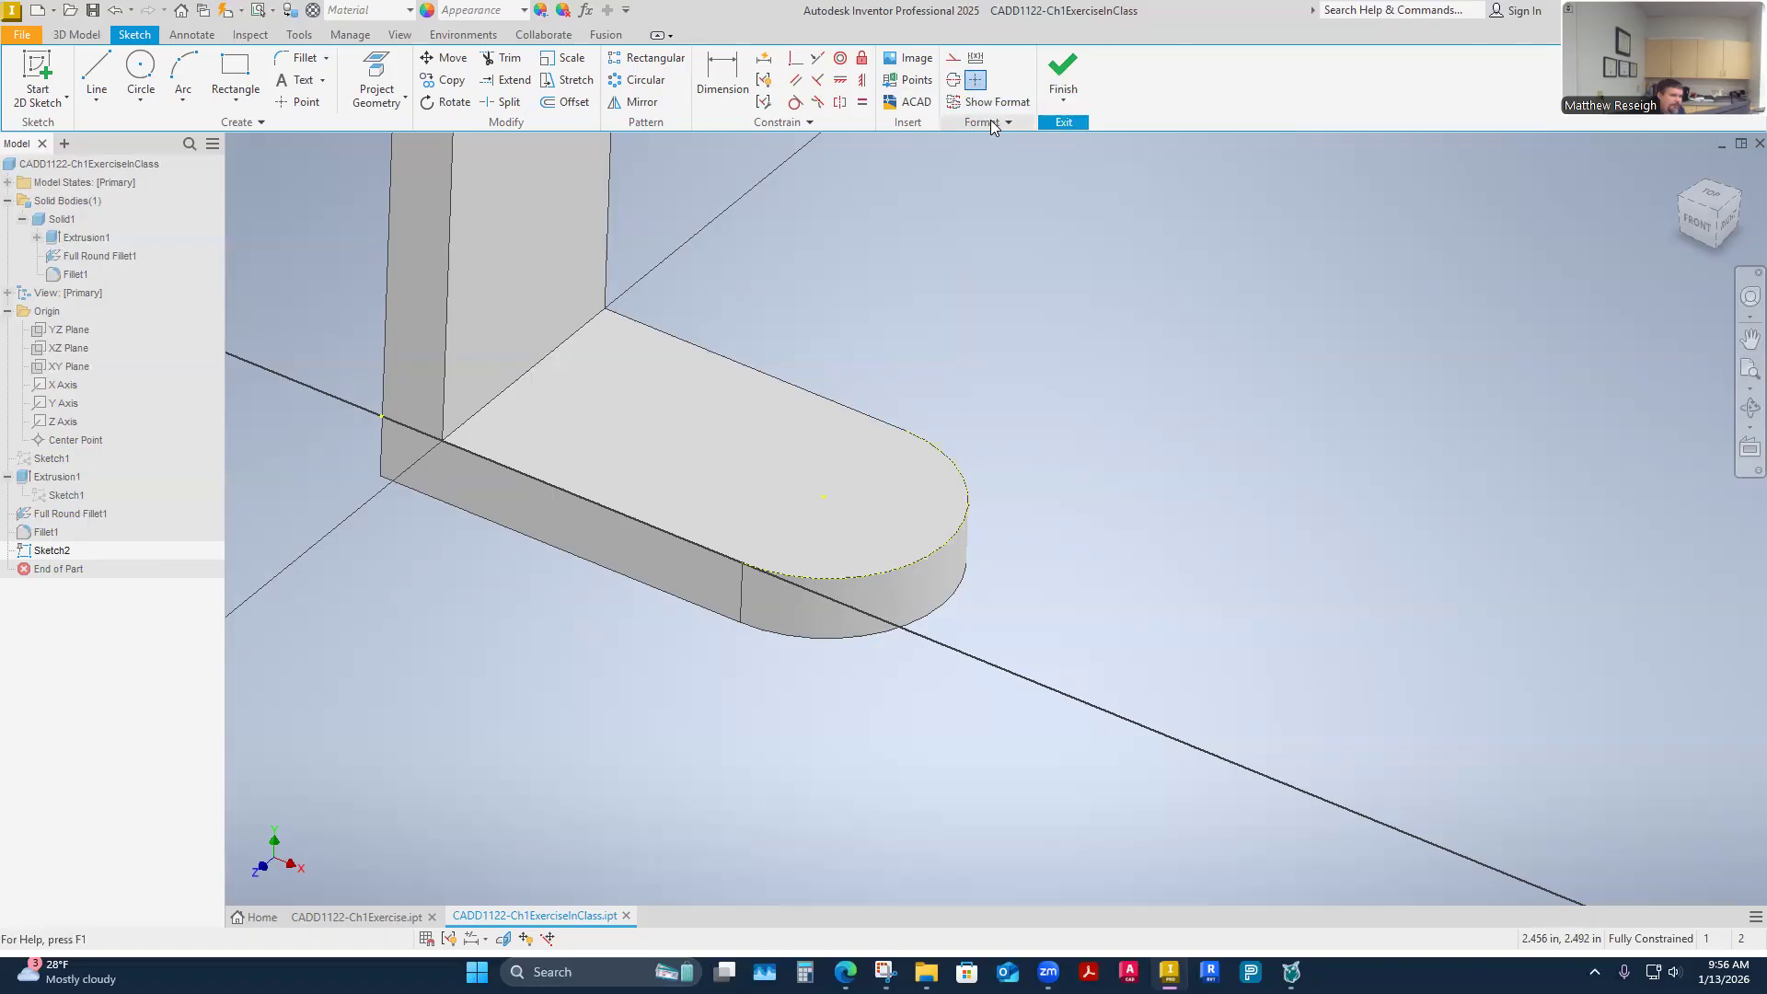
click(978, 80)
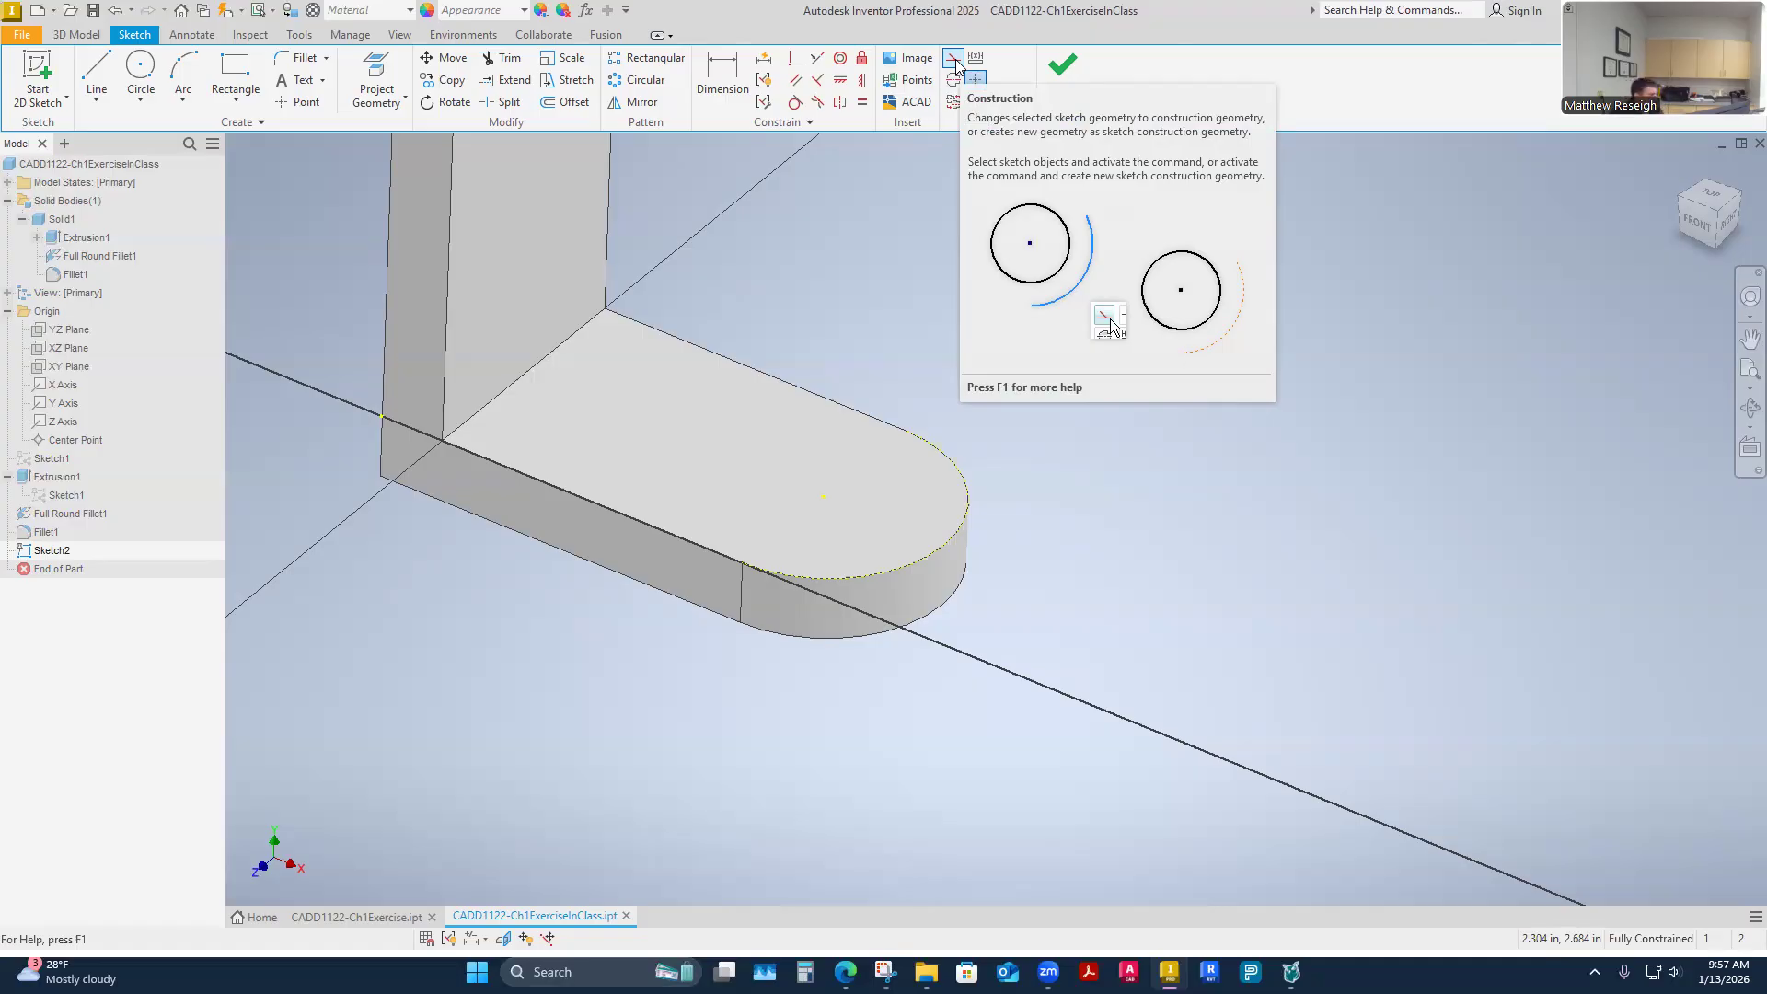
Draw a 0.5 in diameter circle centered on the projected arc's center point and finish the sketch
shift+middle_drag(1134, 589, 1132, 622)
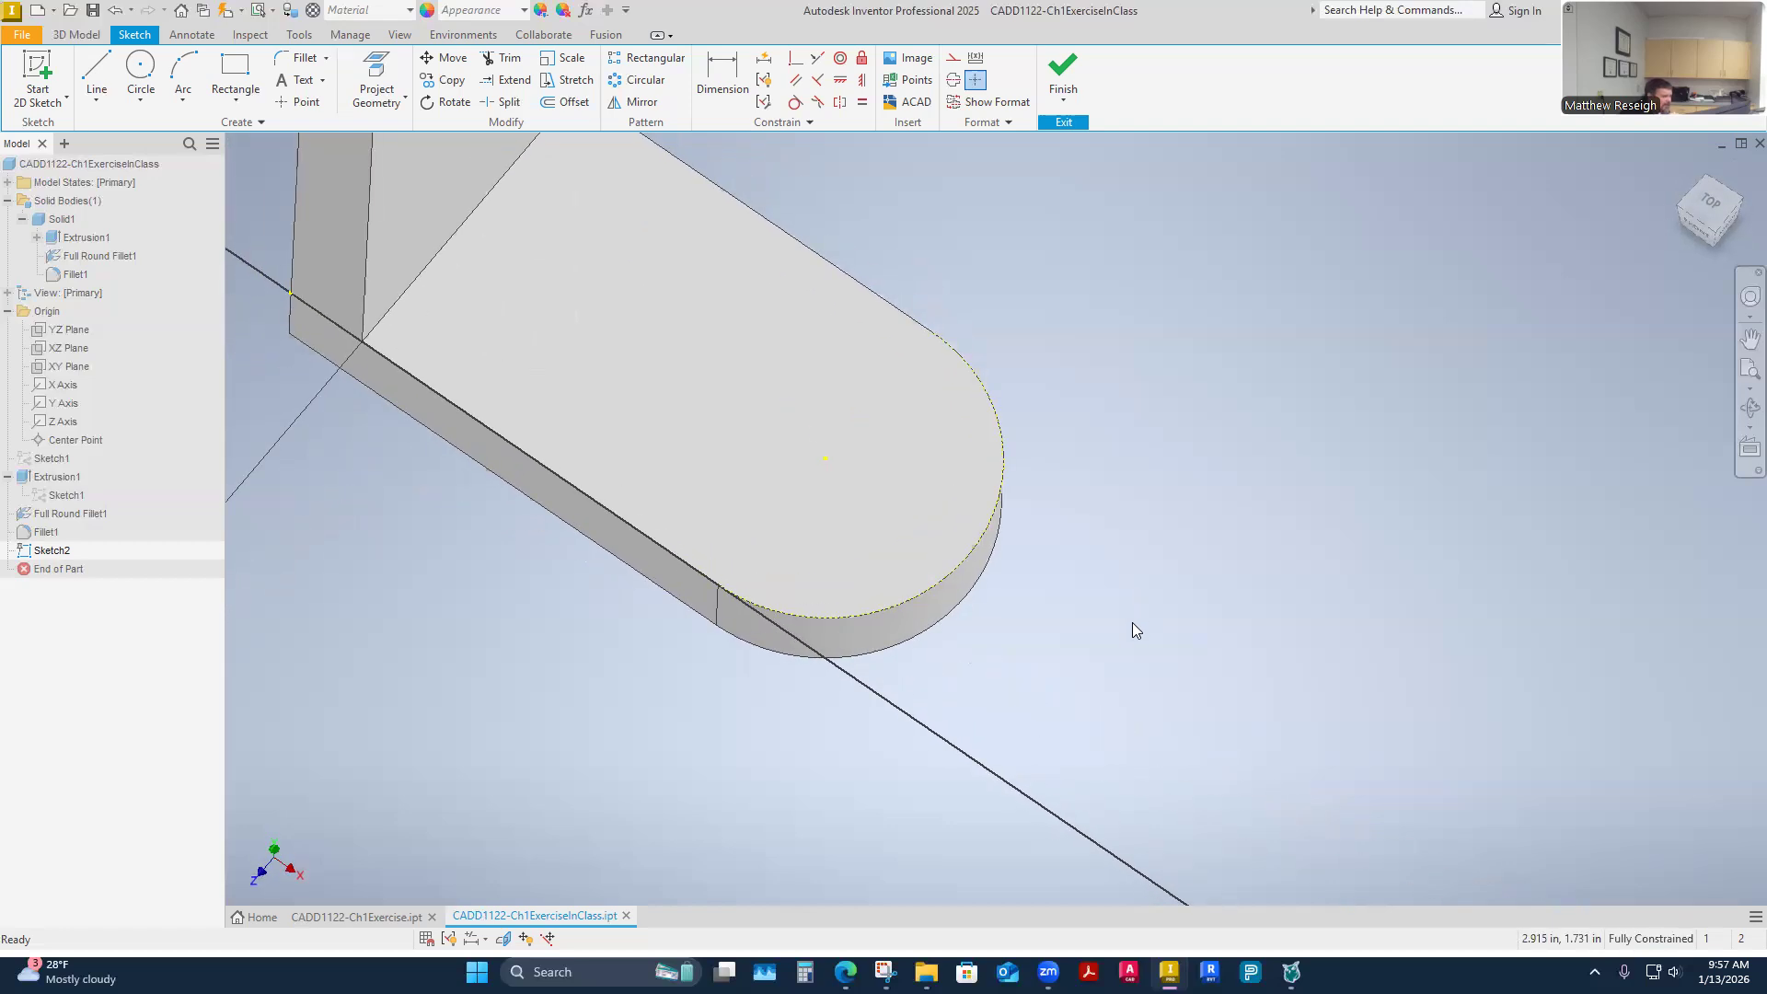
mouse_move(1132, 622)
shift+middle_down()
mouse_move(1121, 521)
mouse_move(1003, 603)
mouse_move(830, 479)
shift+middle_up()
shift+middle_drag(1081, 661, 1099, 663)
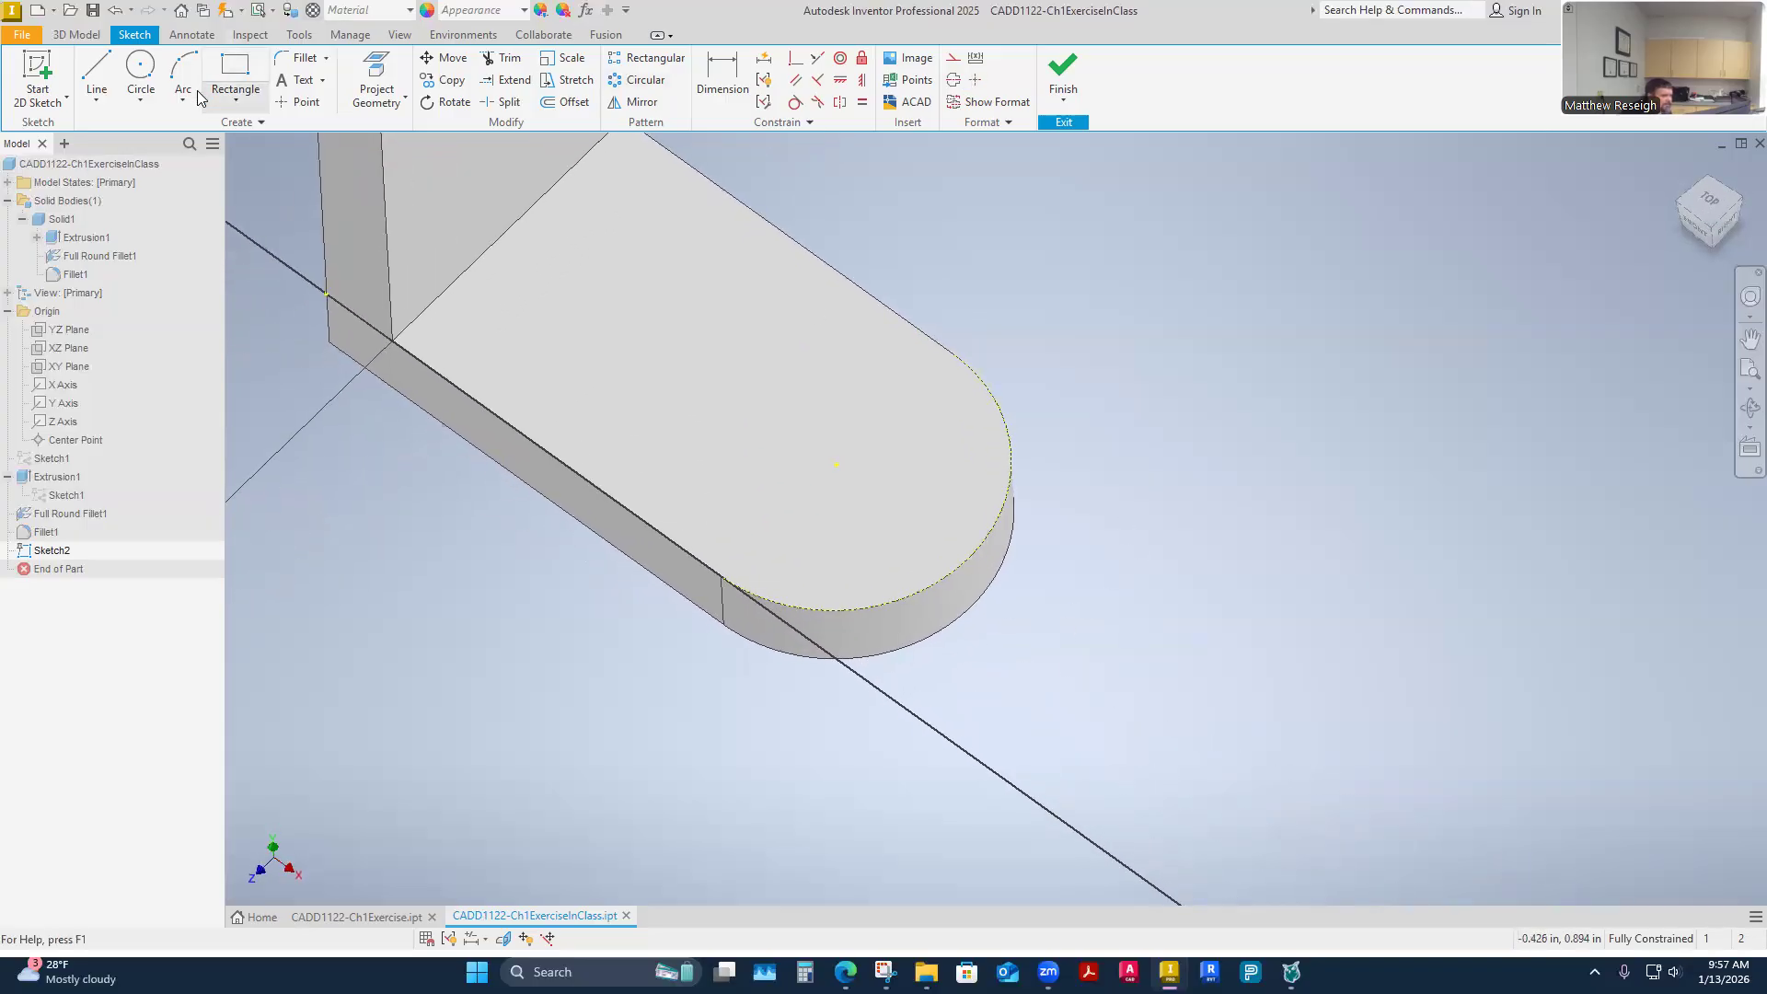
click(140, 99)
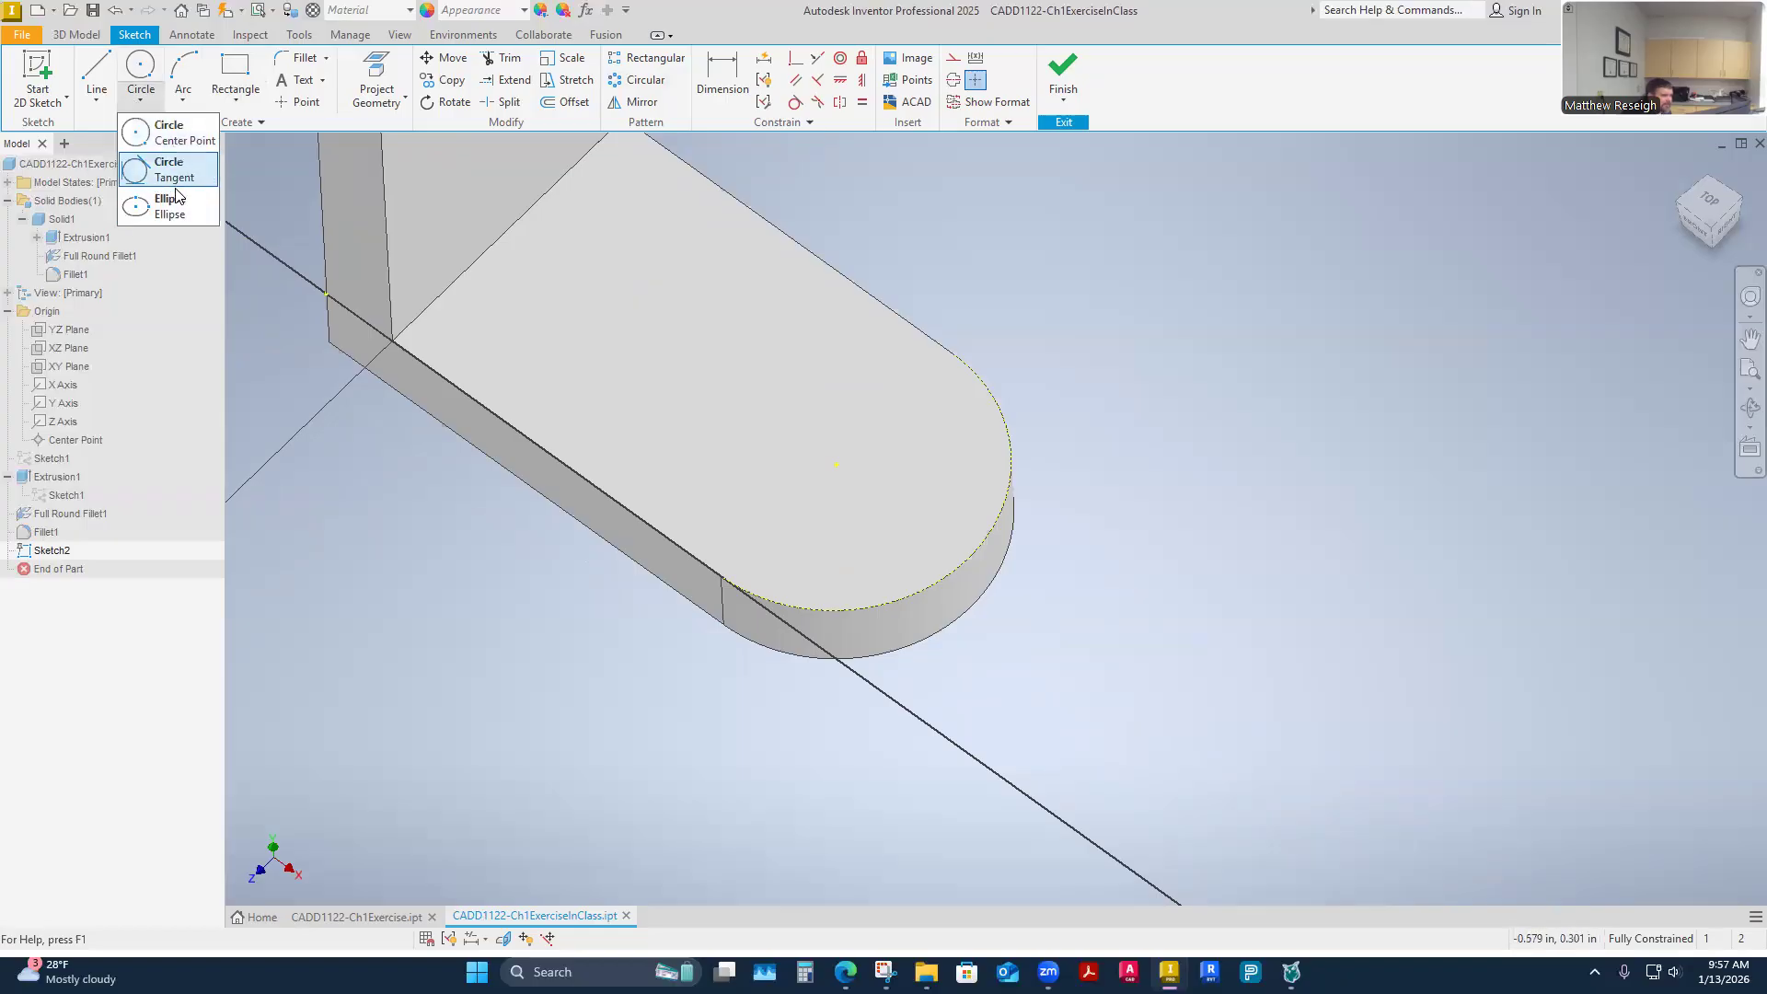
click(177, 146)
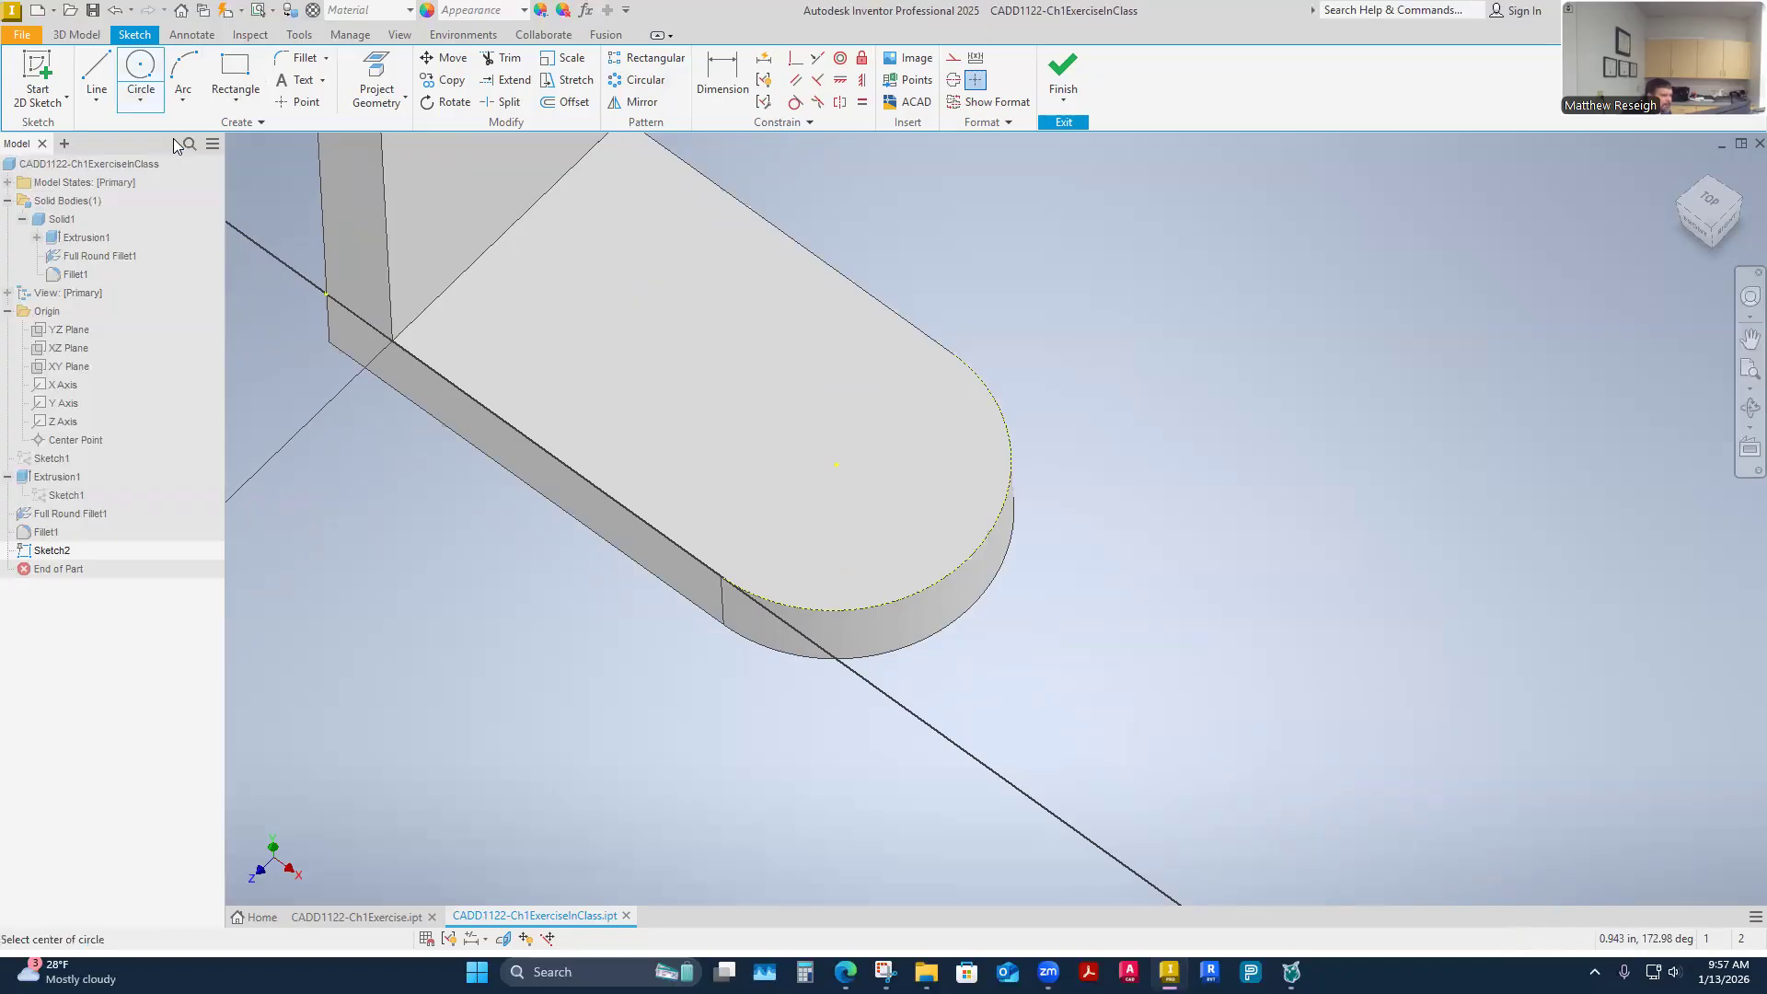
scroll(1032, 293, up, 2)
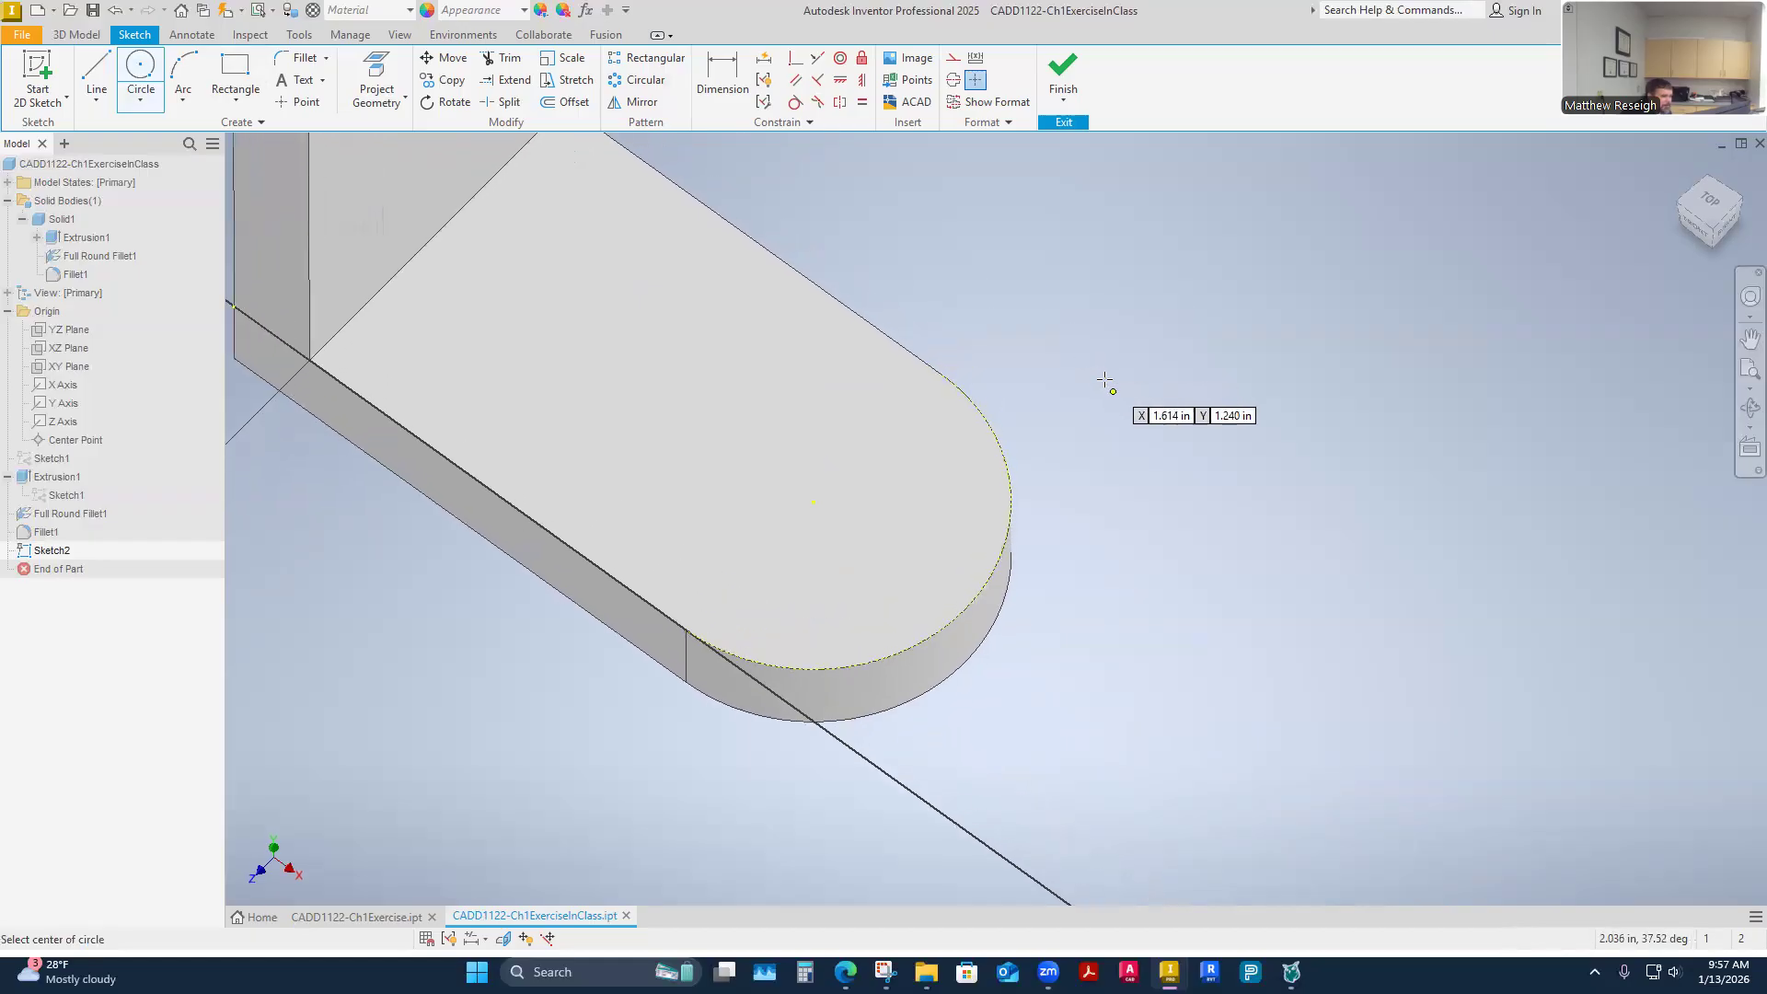
click(814, 502)
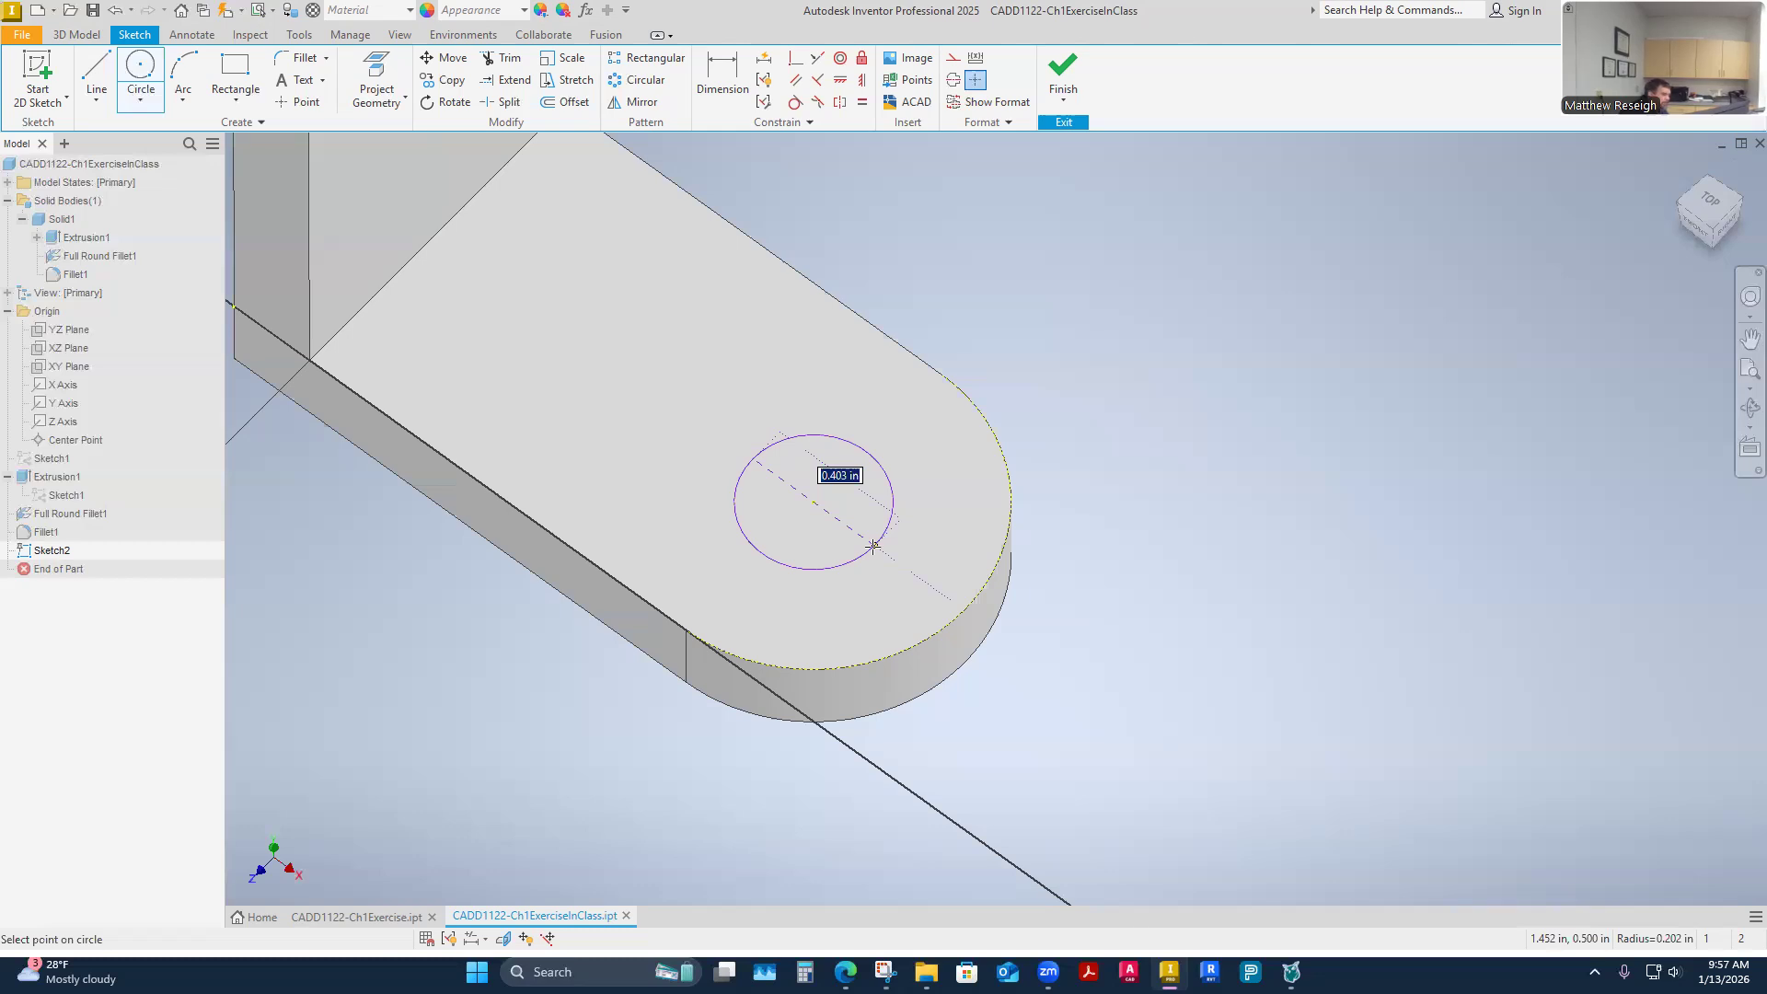
text(.5)
key(Return)
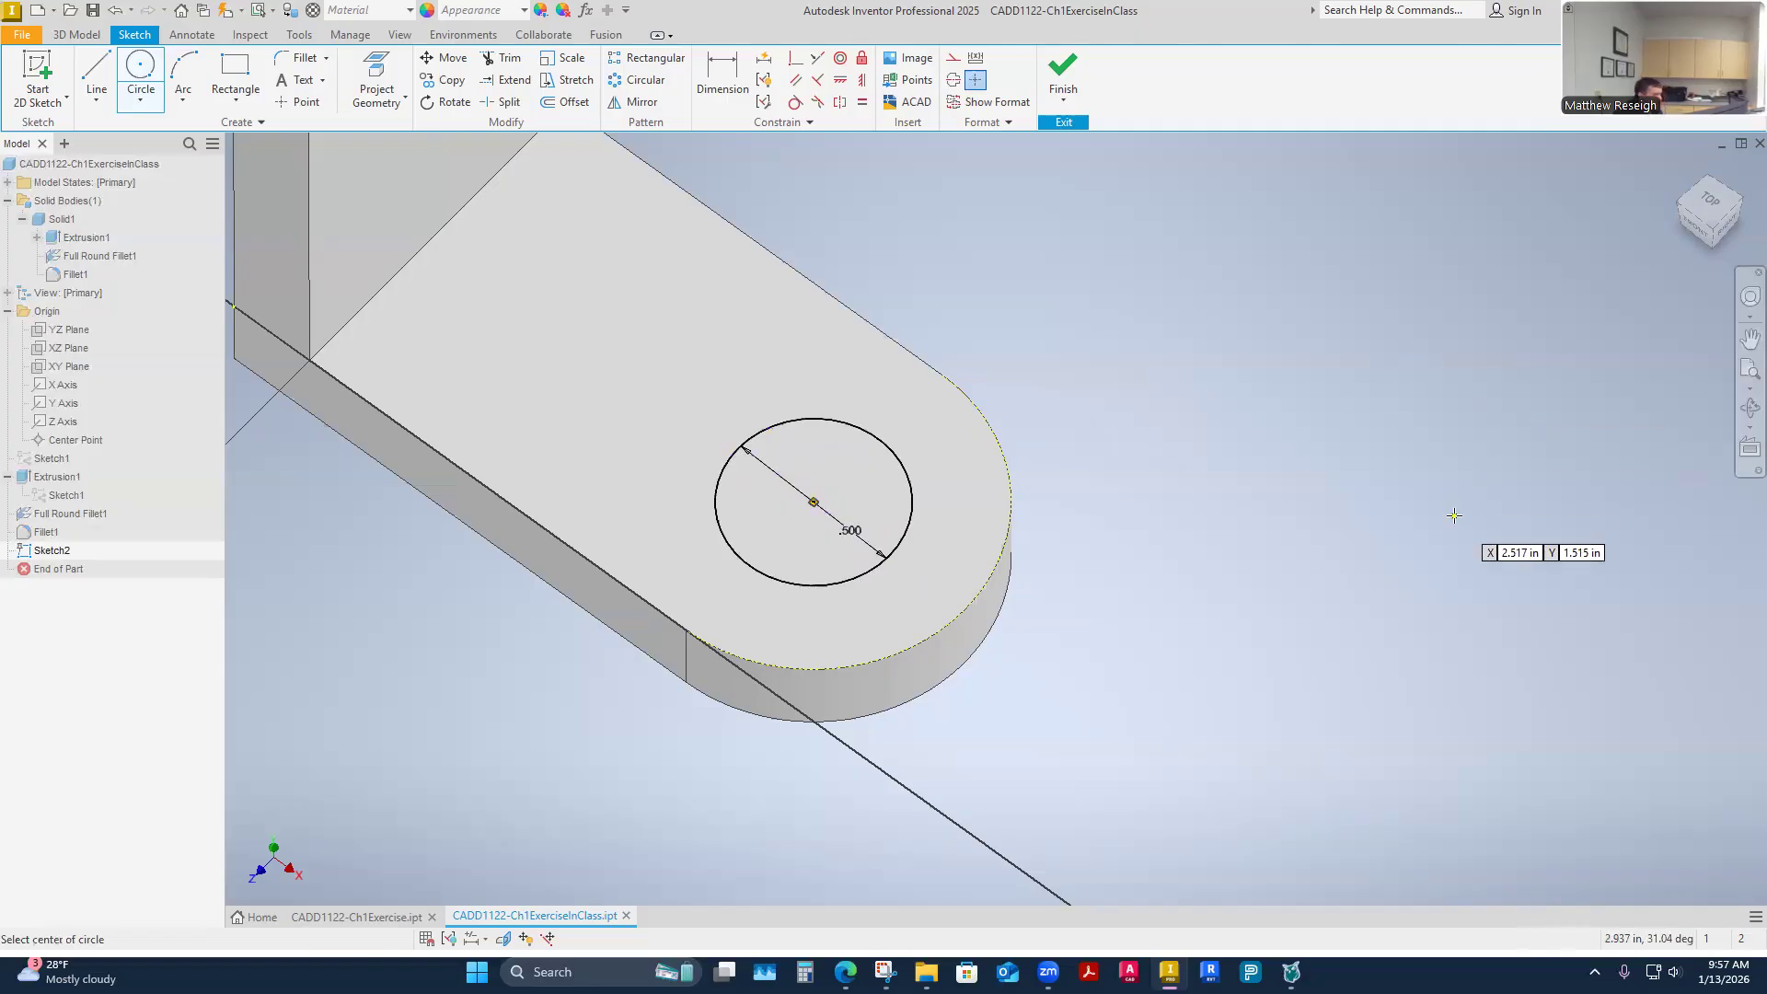
scroll(1283, 484, down, 1)
shift+middle_drag(1283, 484, 1279, 486)
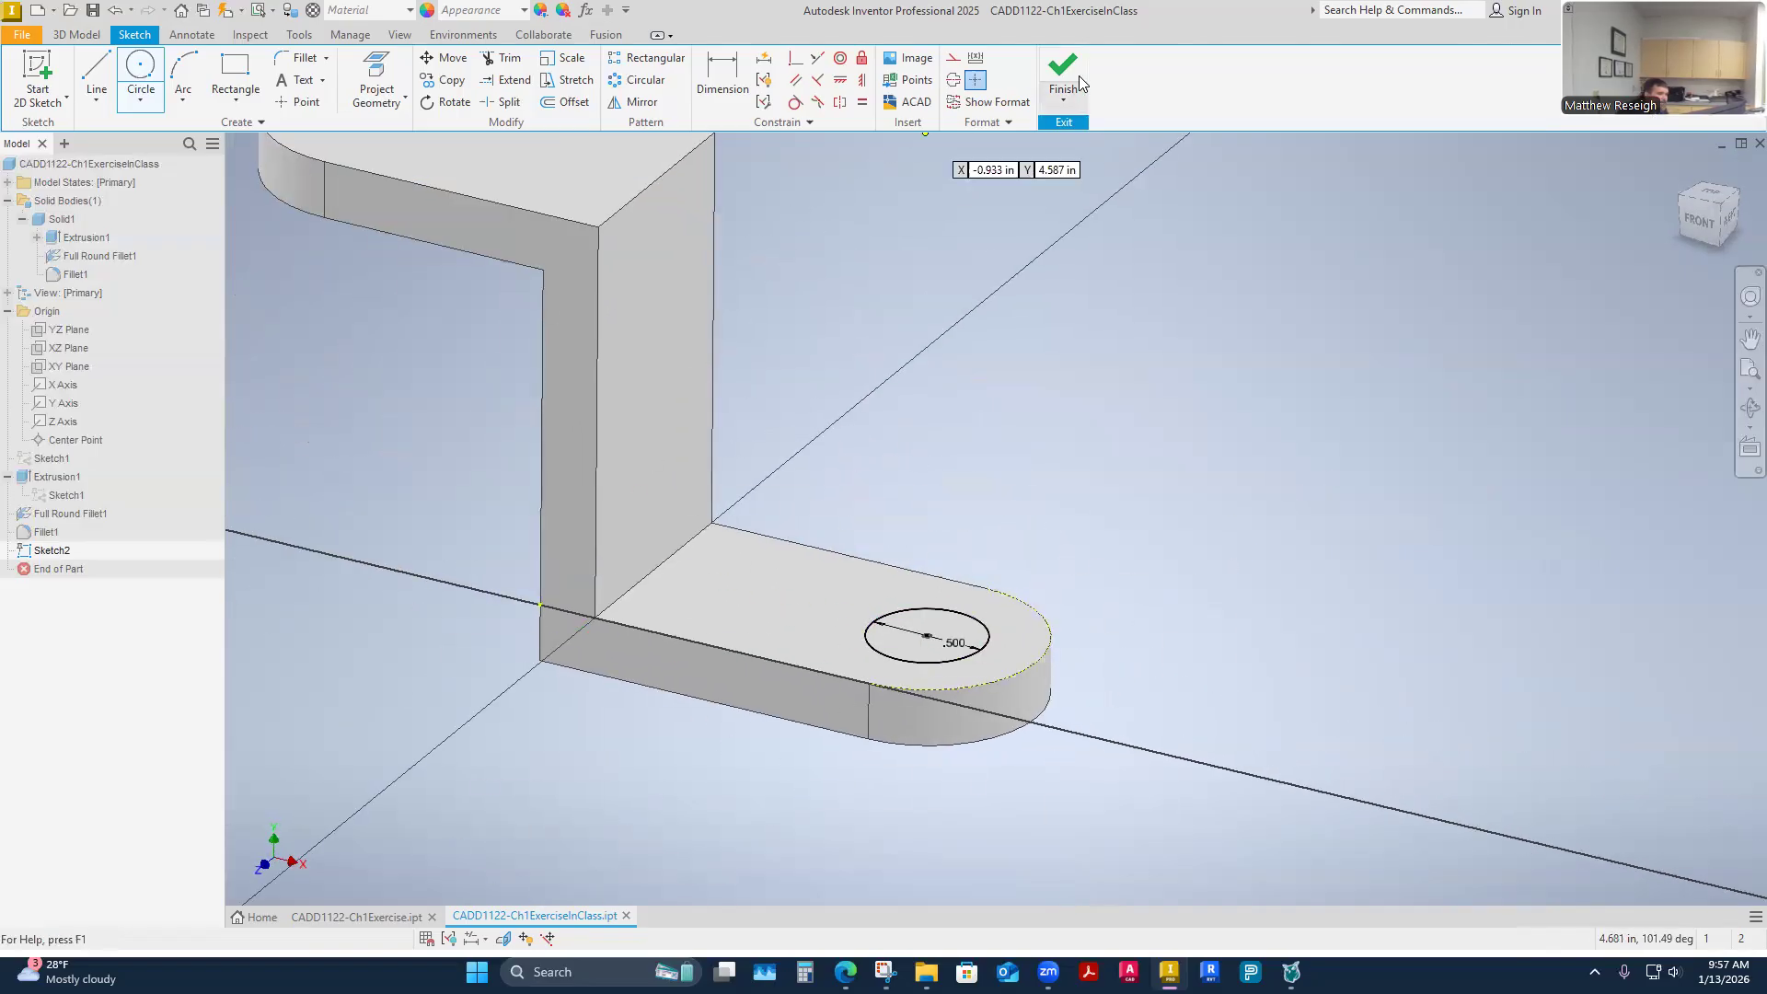
click(1064, 78)
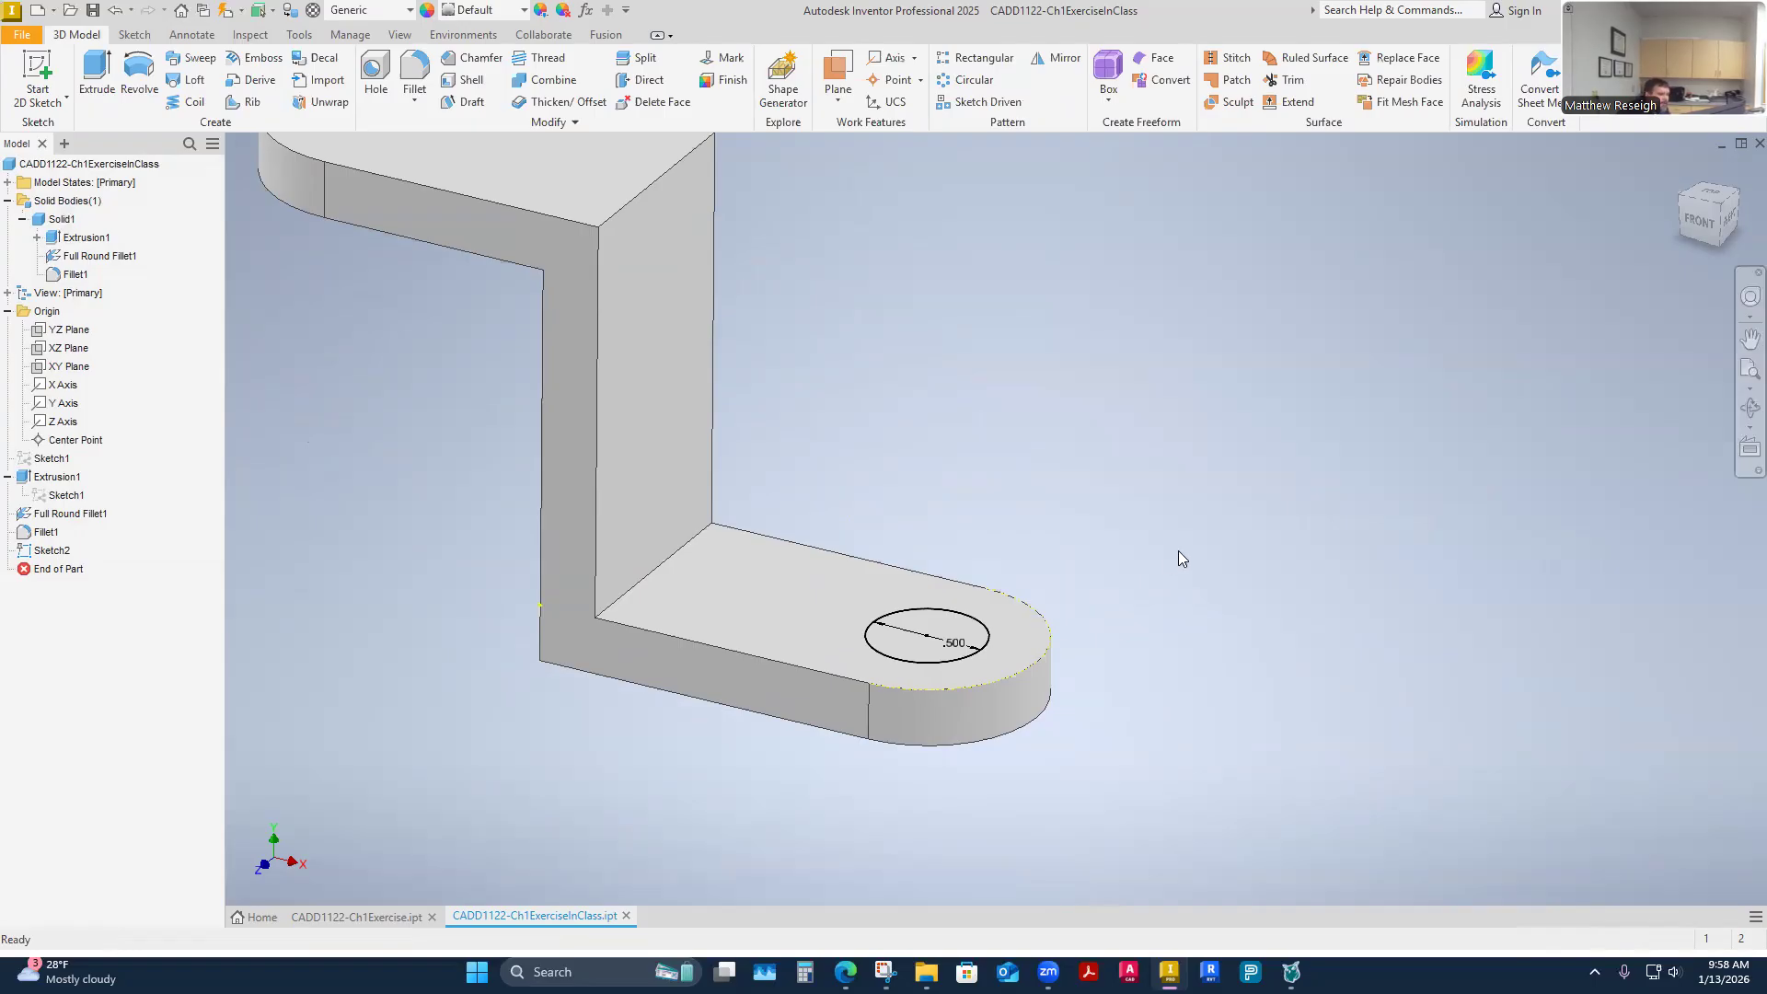
Set up a cut extrusion of the 0.5 in circle downward into the lower flange
click(99, 72)
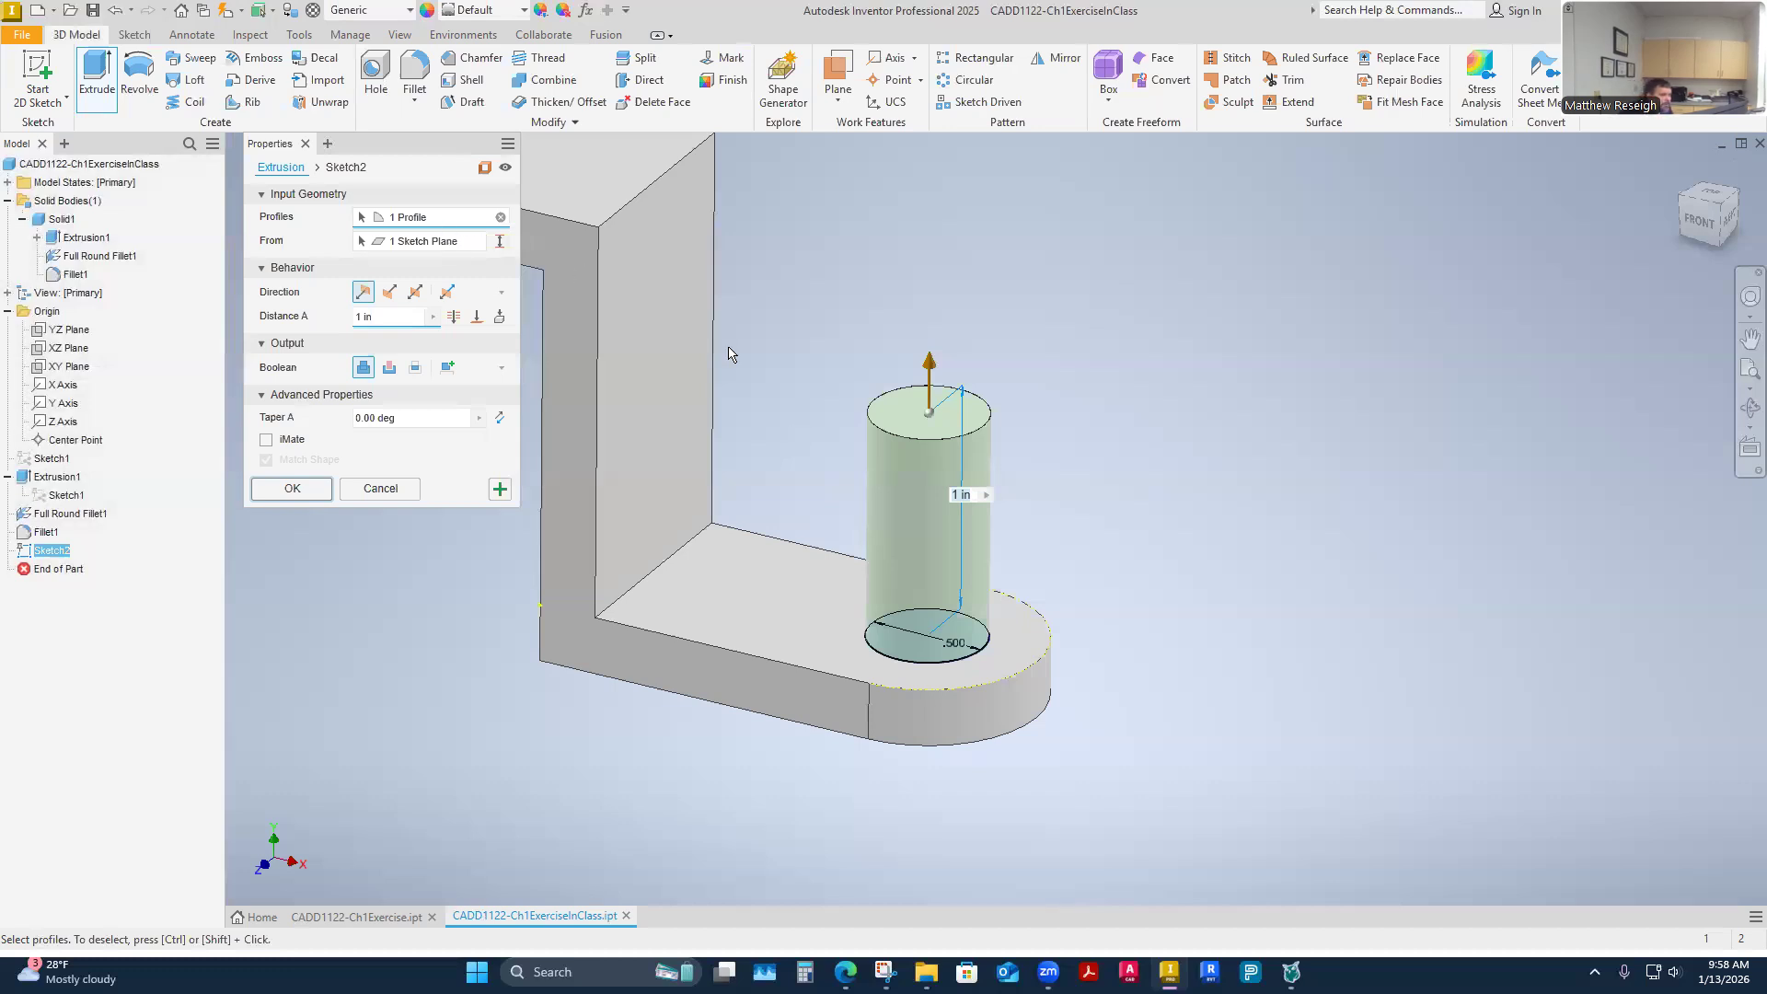
click(500, 218)
click(890, 624)
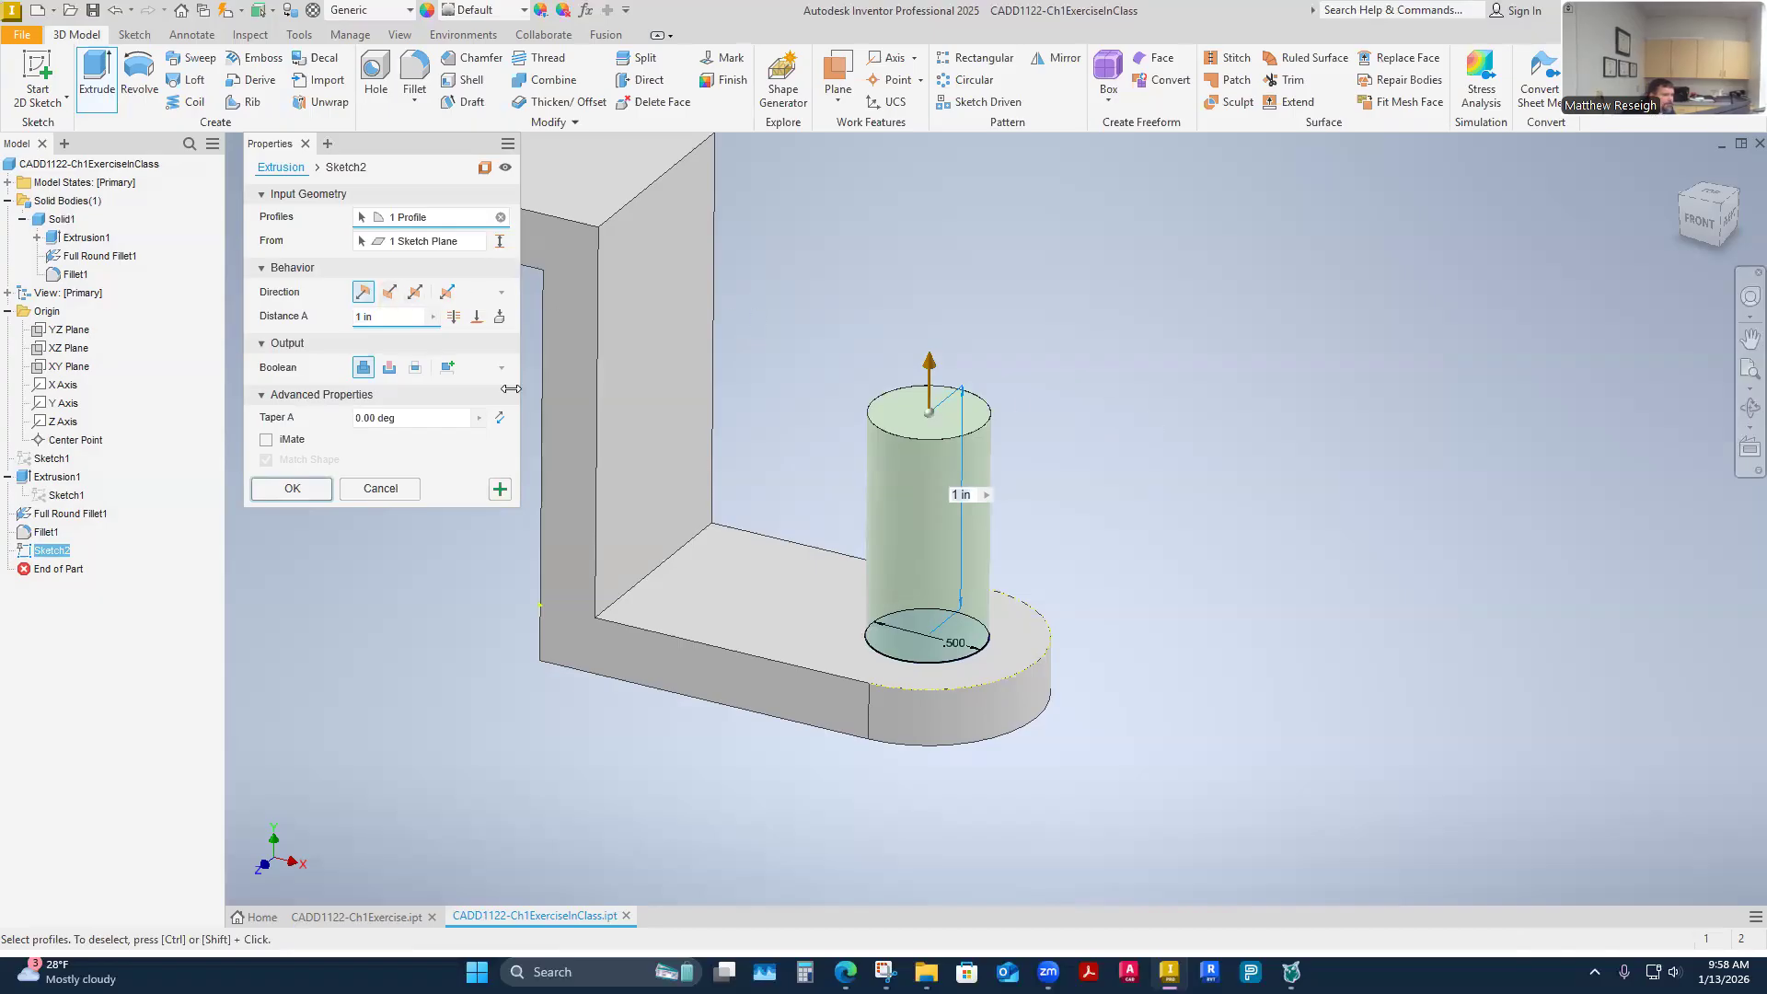
click(388, 368)
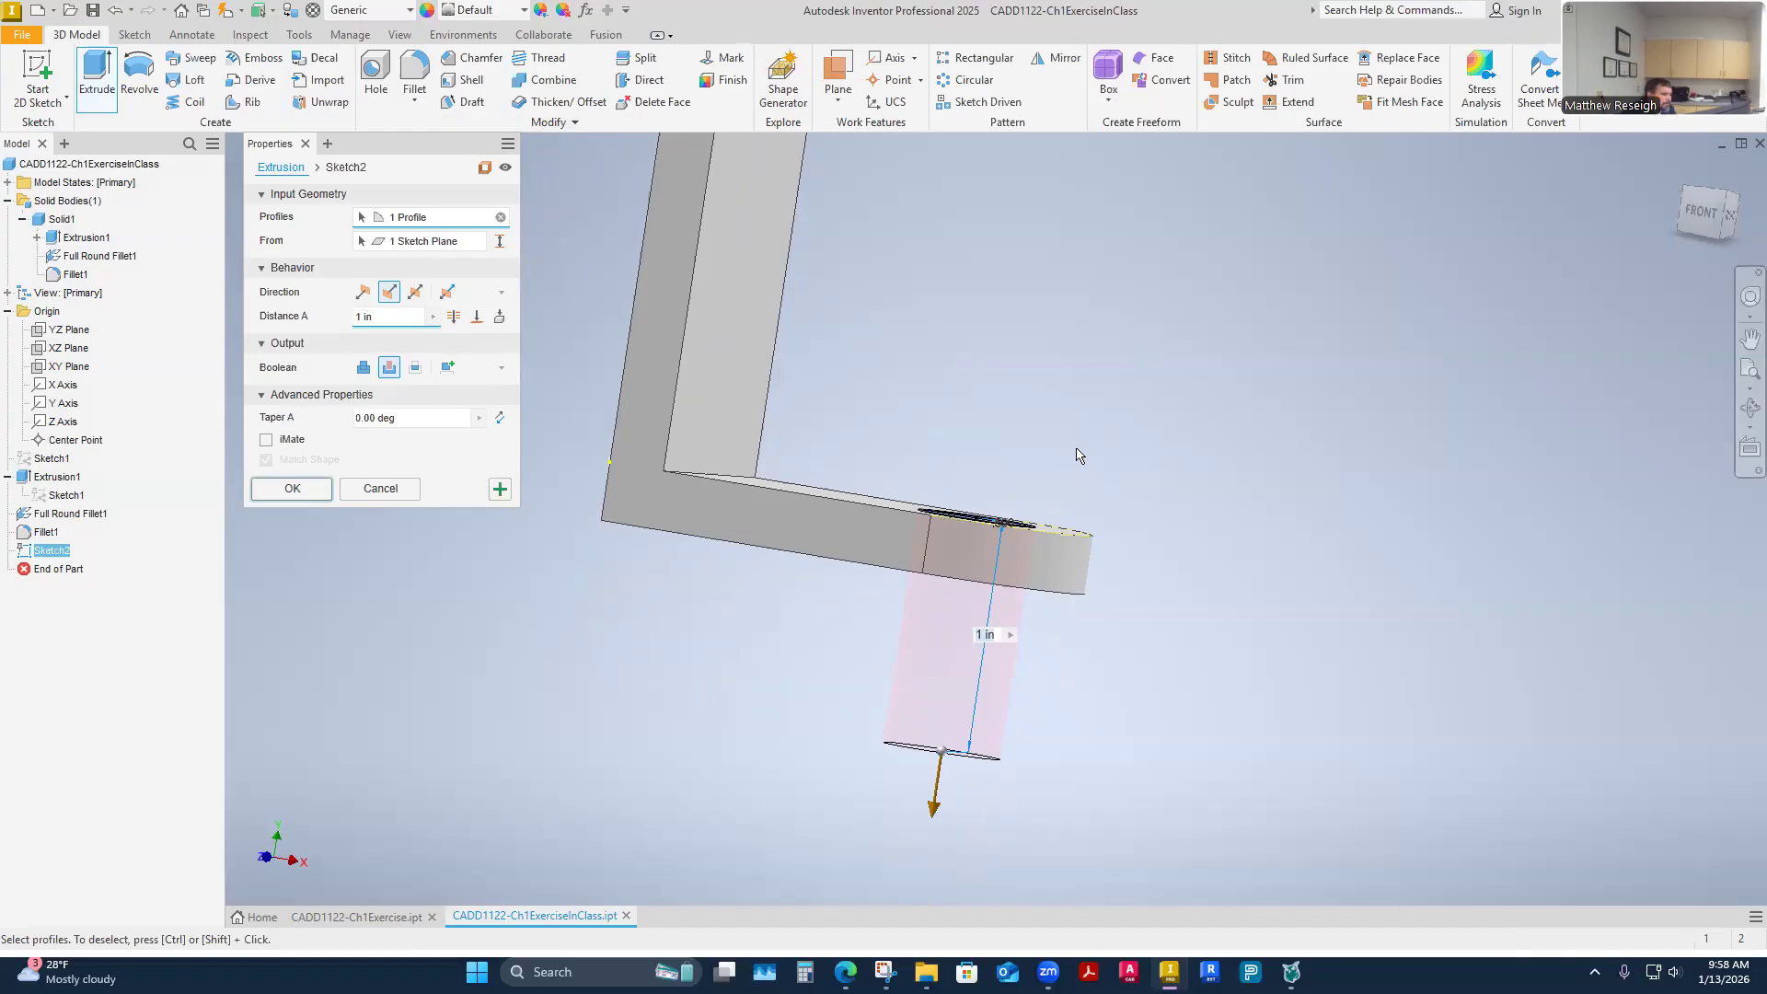
Set the hole cut's distance to 0.25 in and check its extent against the lower flange
drag(377, 319, 257, 317)
text(.25)
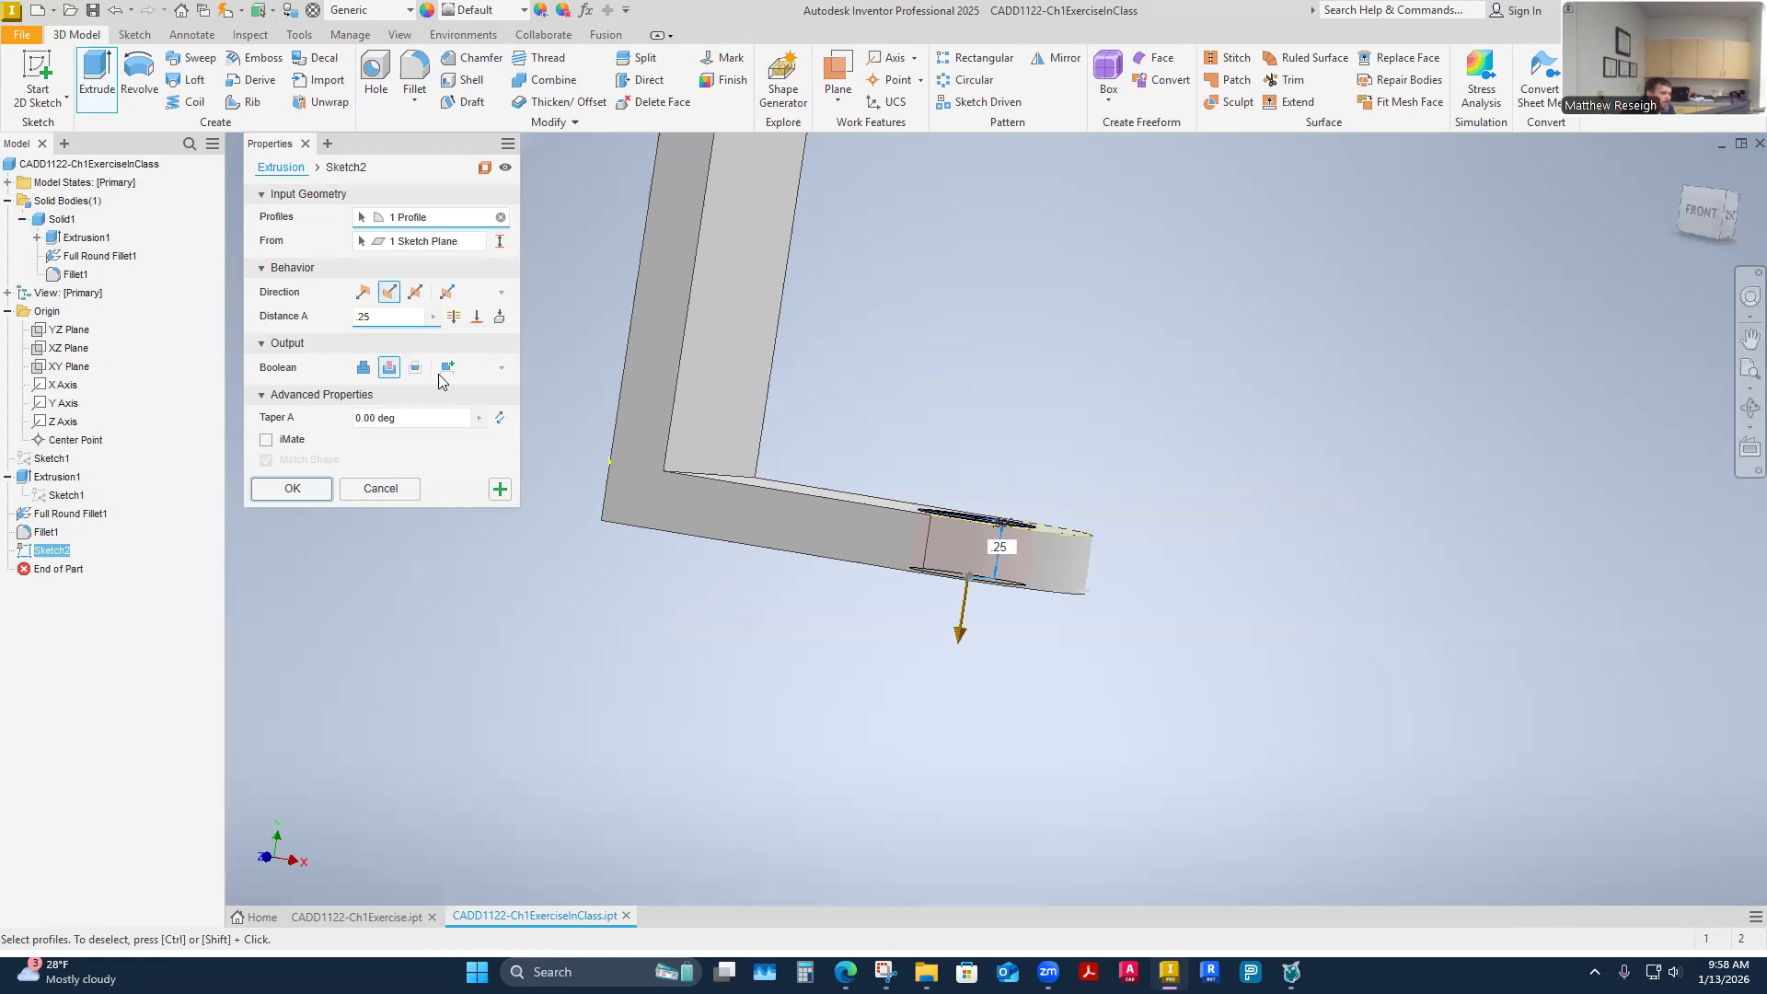
shift+middle_drag(644, 552, 898, 723)
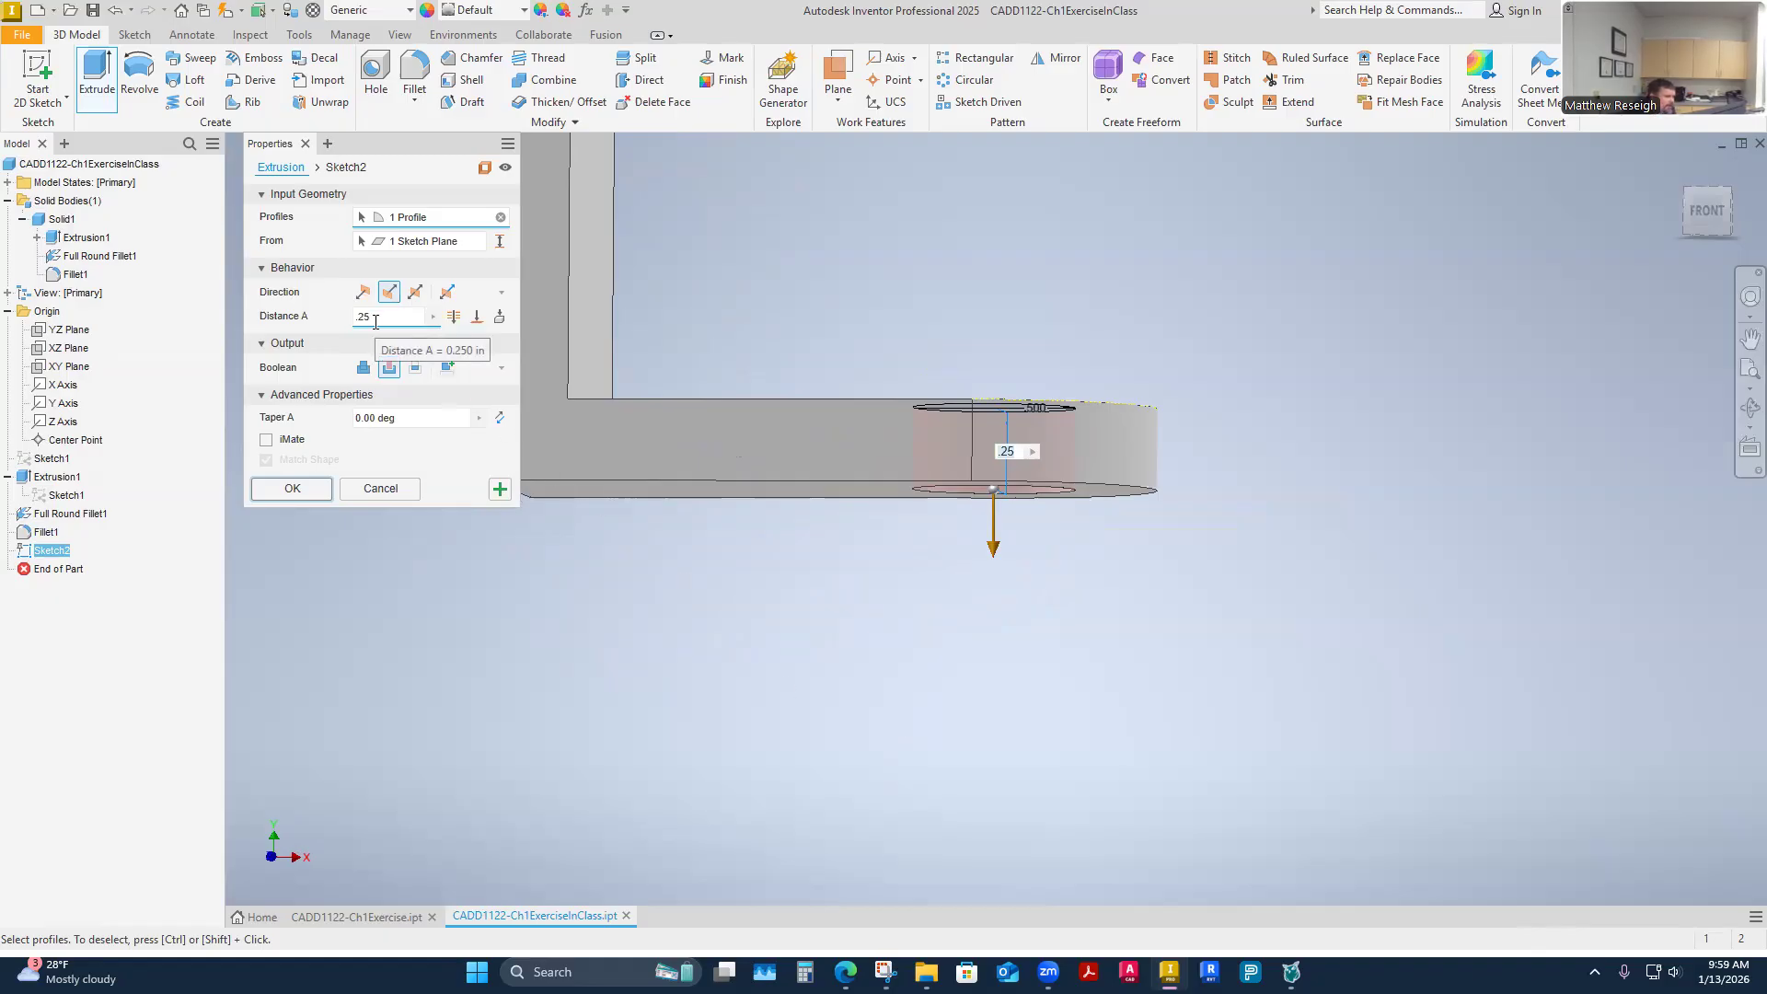
Try the alternative extents for the hole cut: Through All, To the lower flange's bottom face, and To Next
click(455, 321)
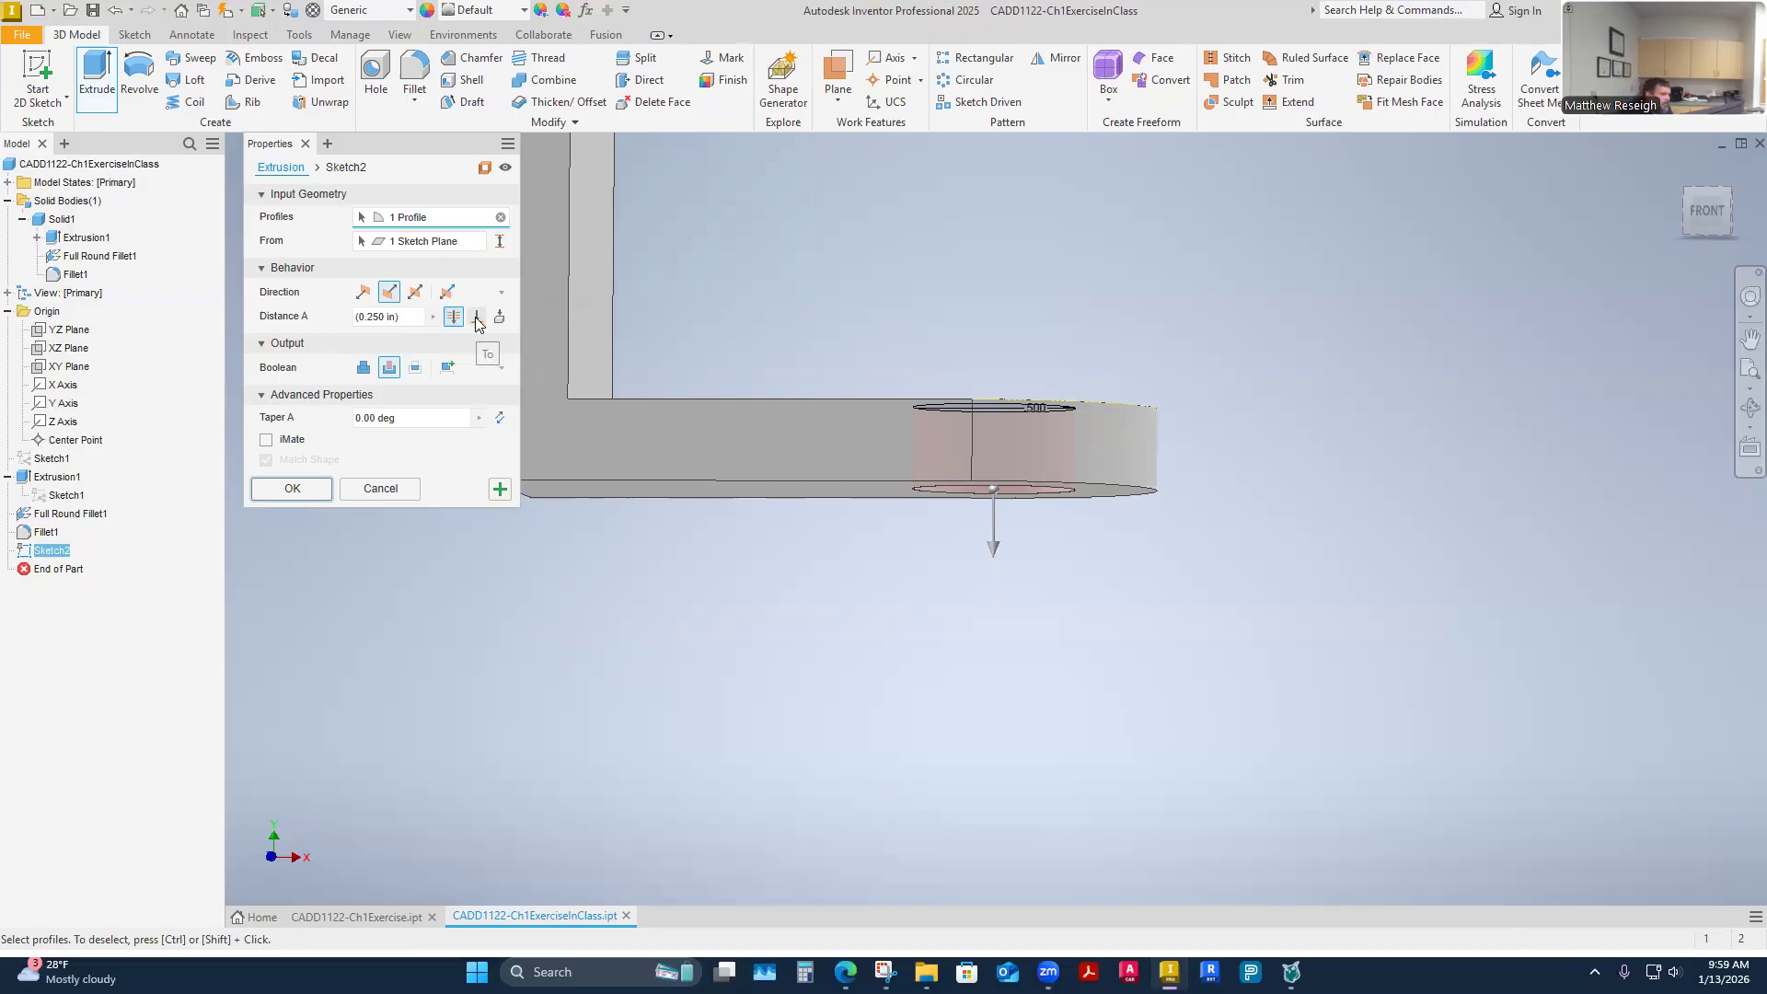
click(477, 317)
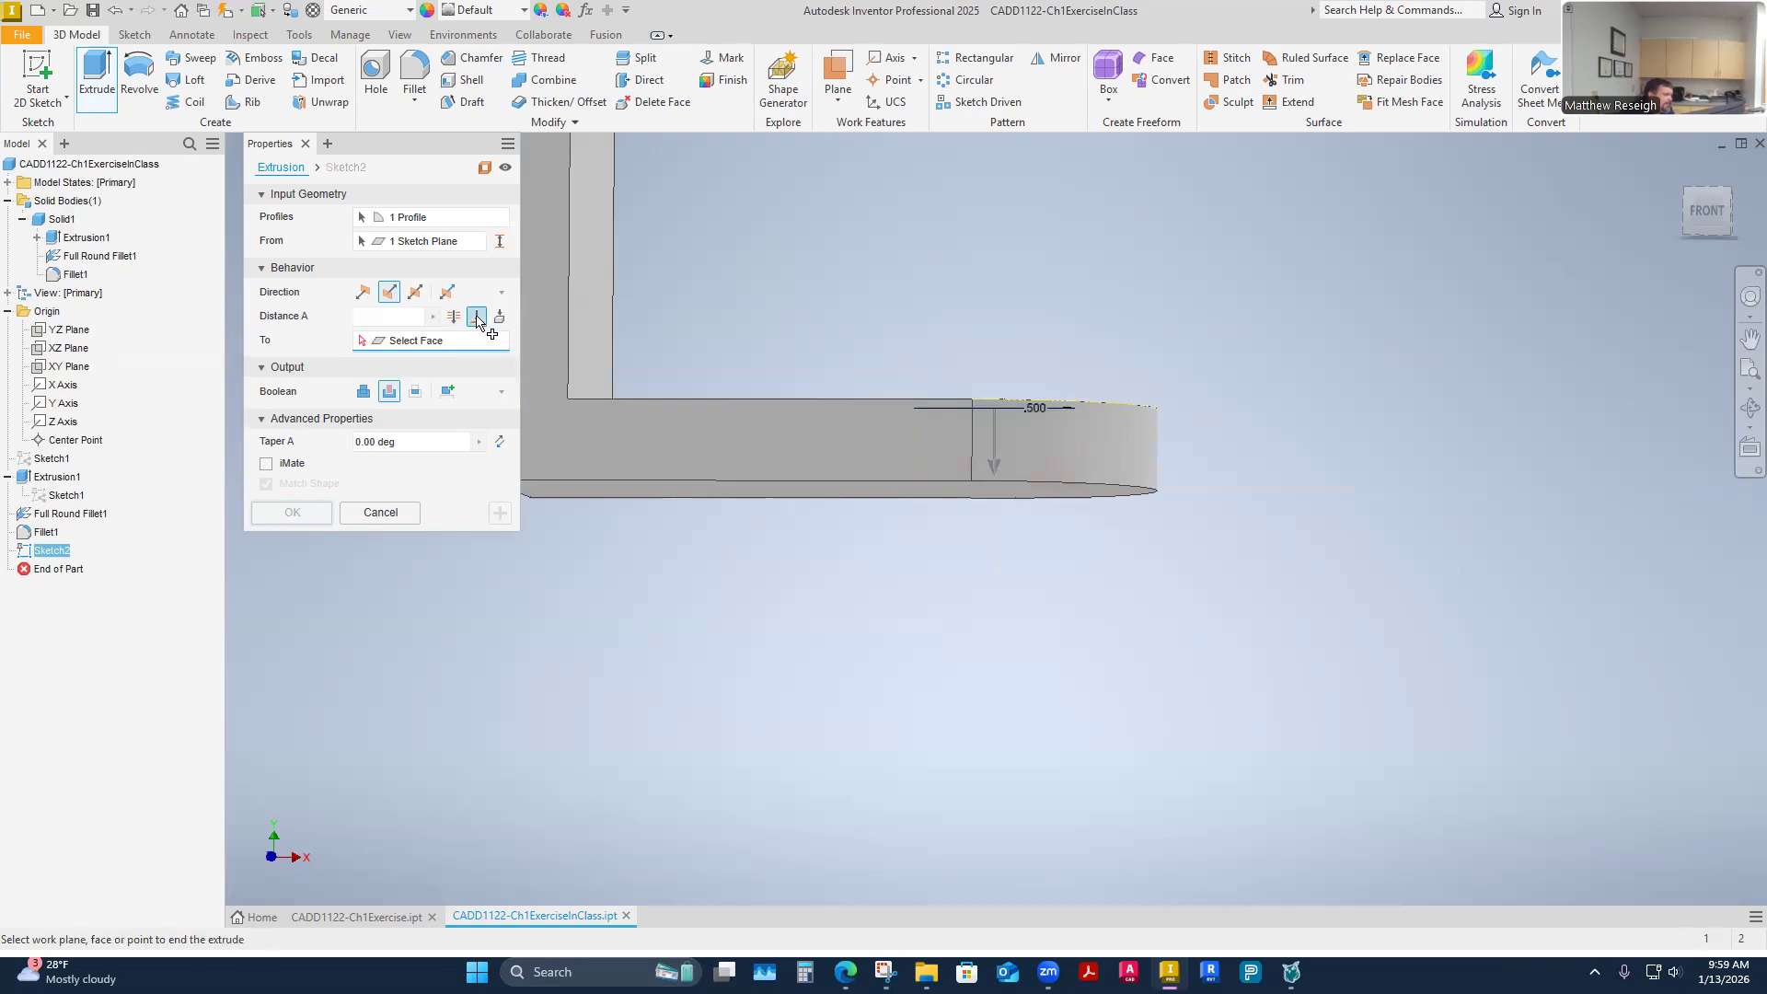
shift+middle_drag(905, 325, 893, 532)
click(893, 532)
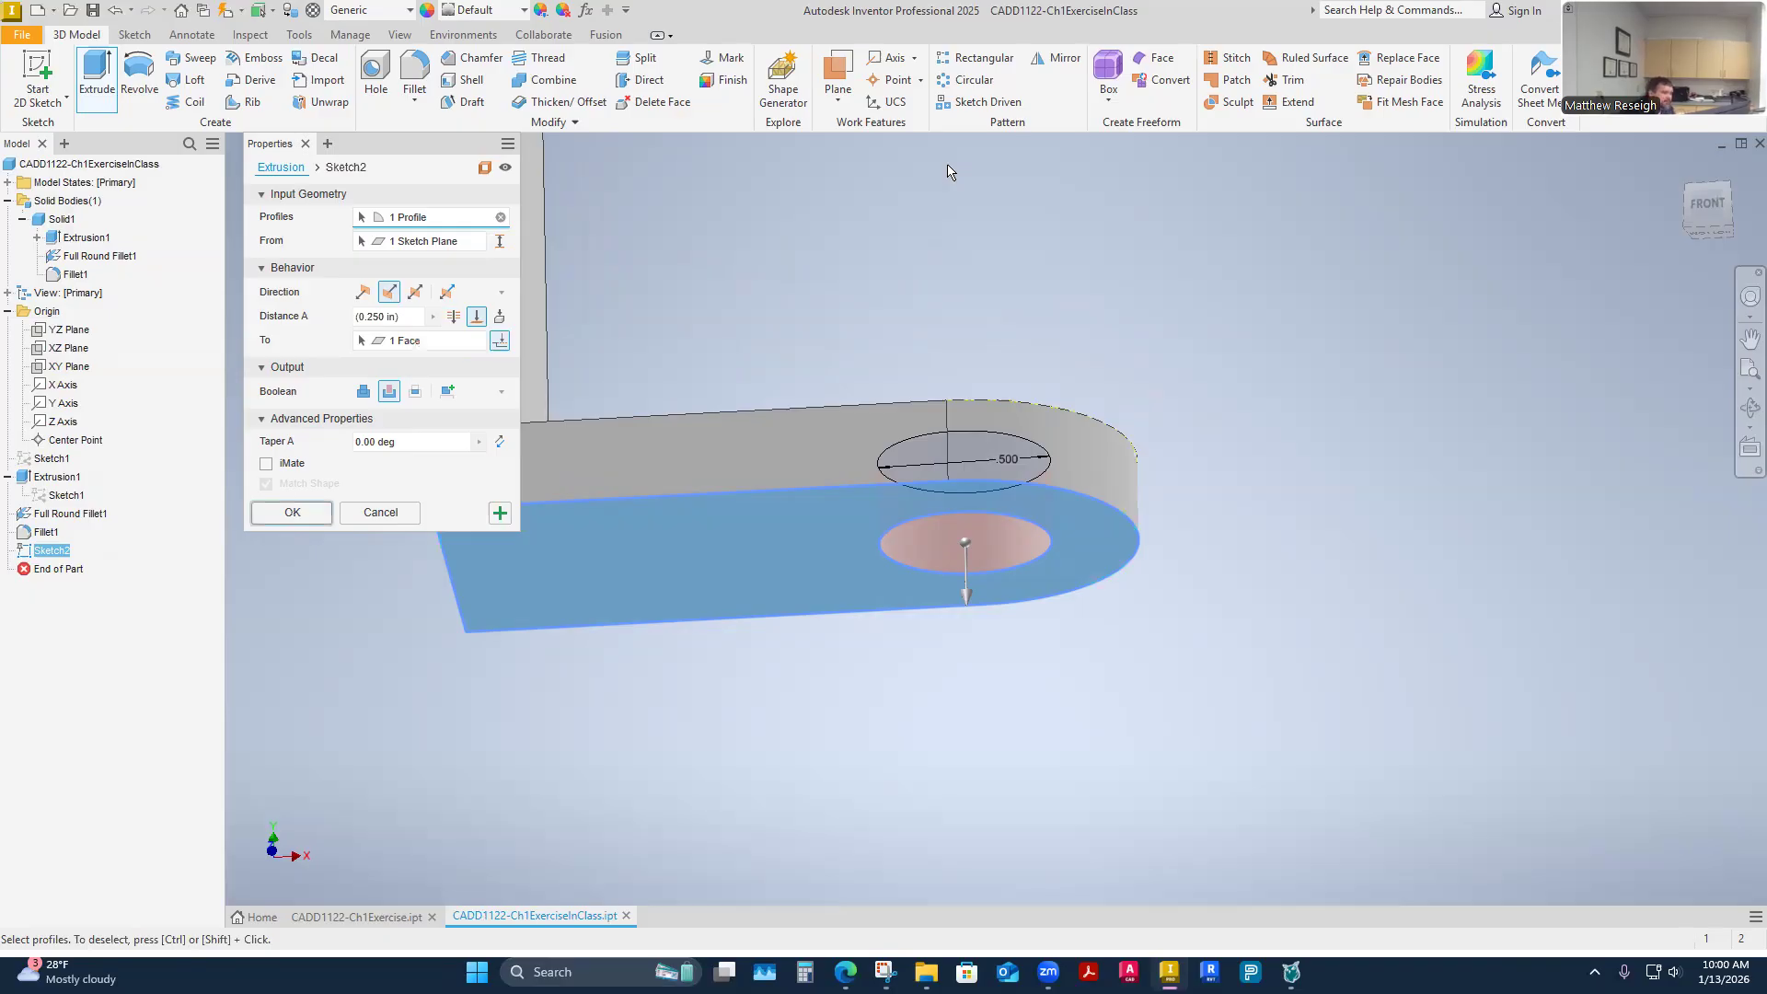
click(454, 318)
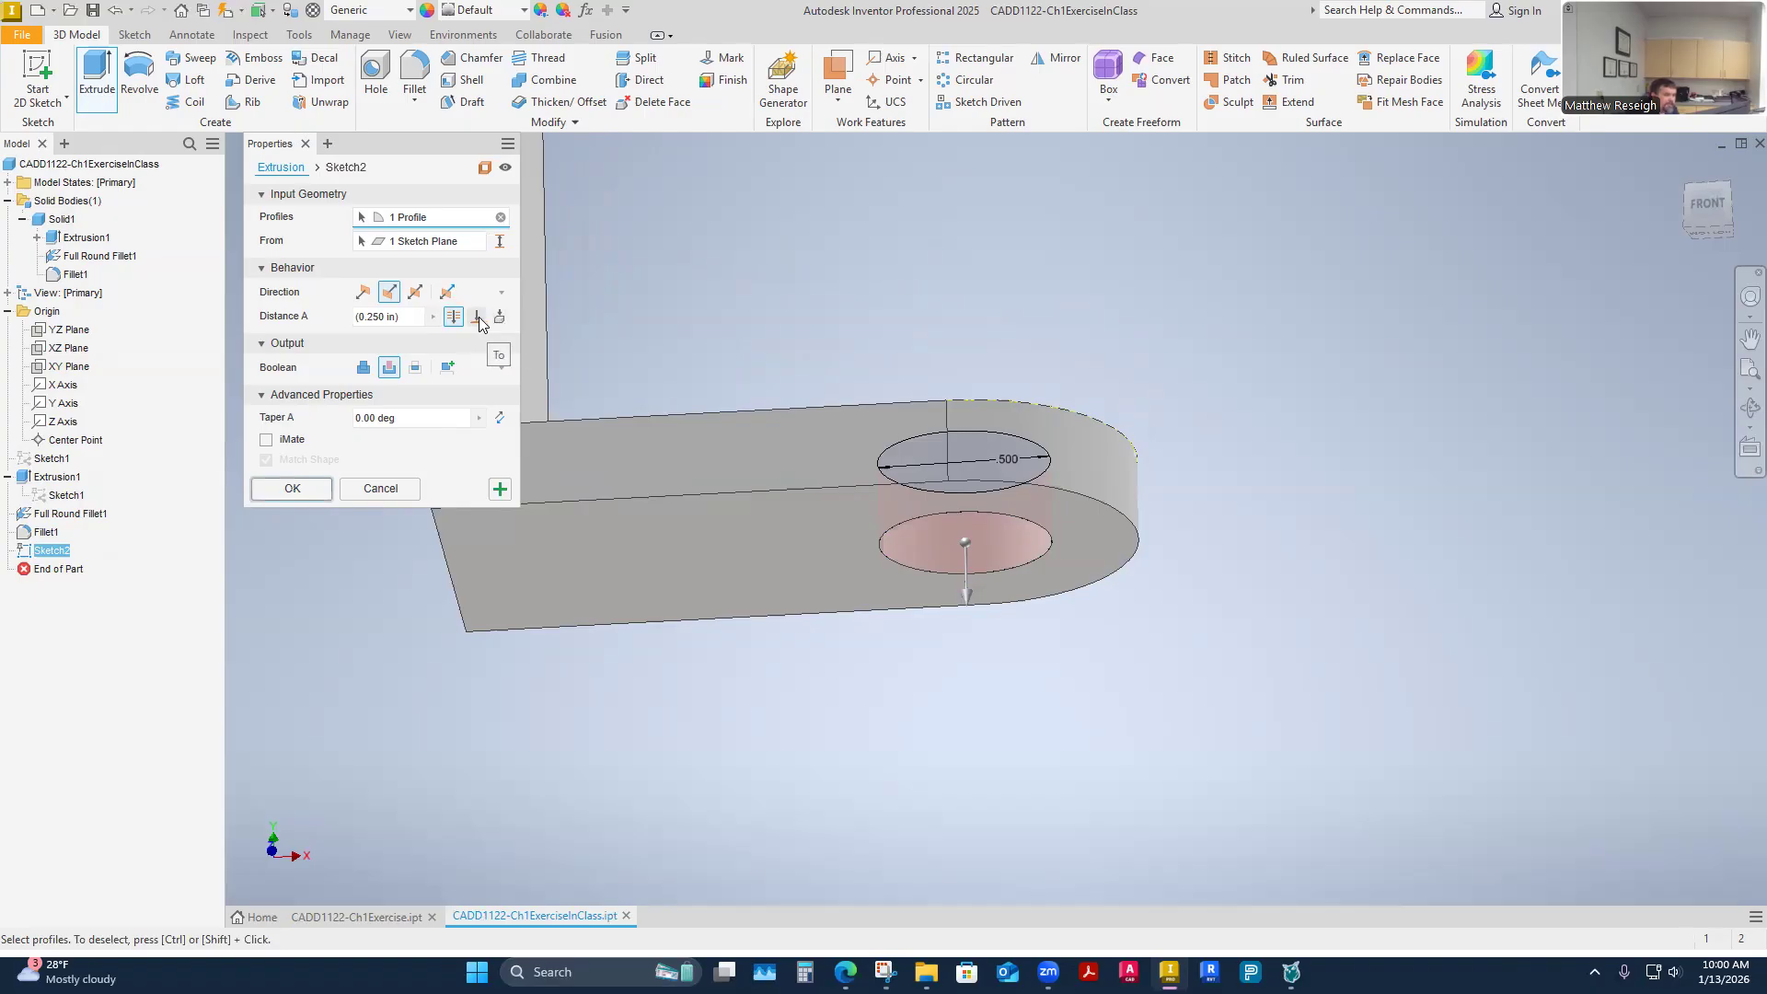
click(499, 316)
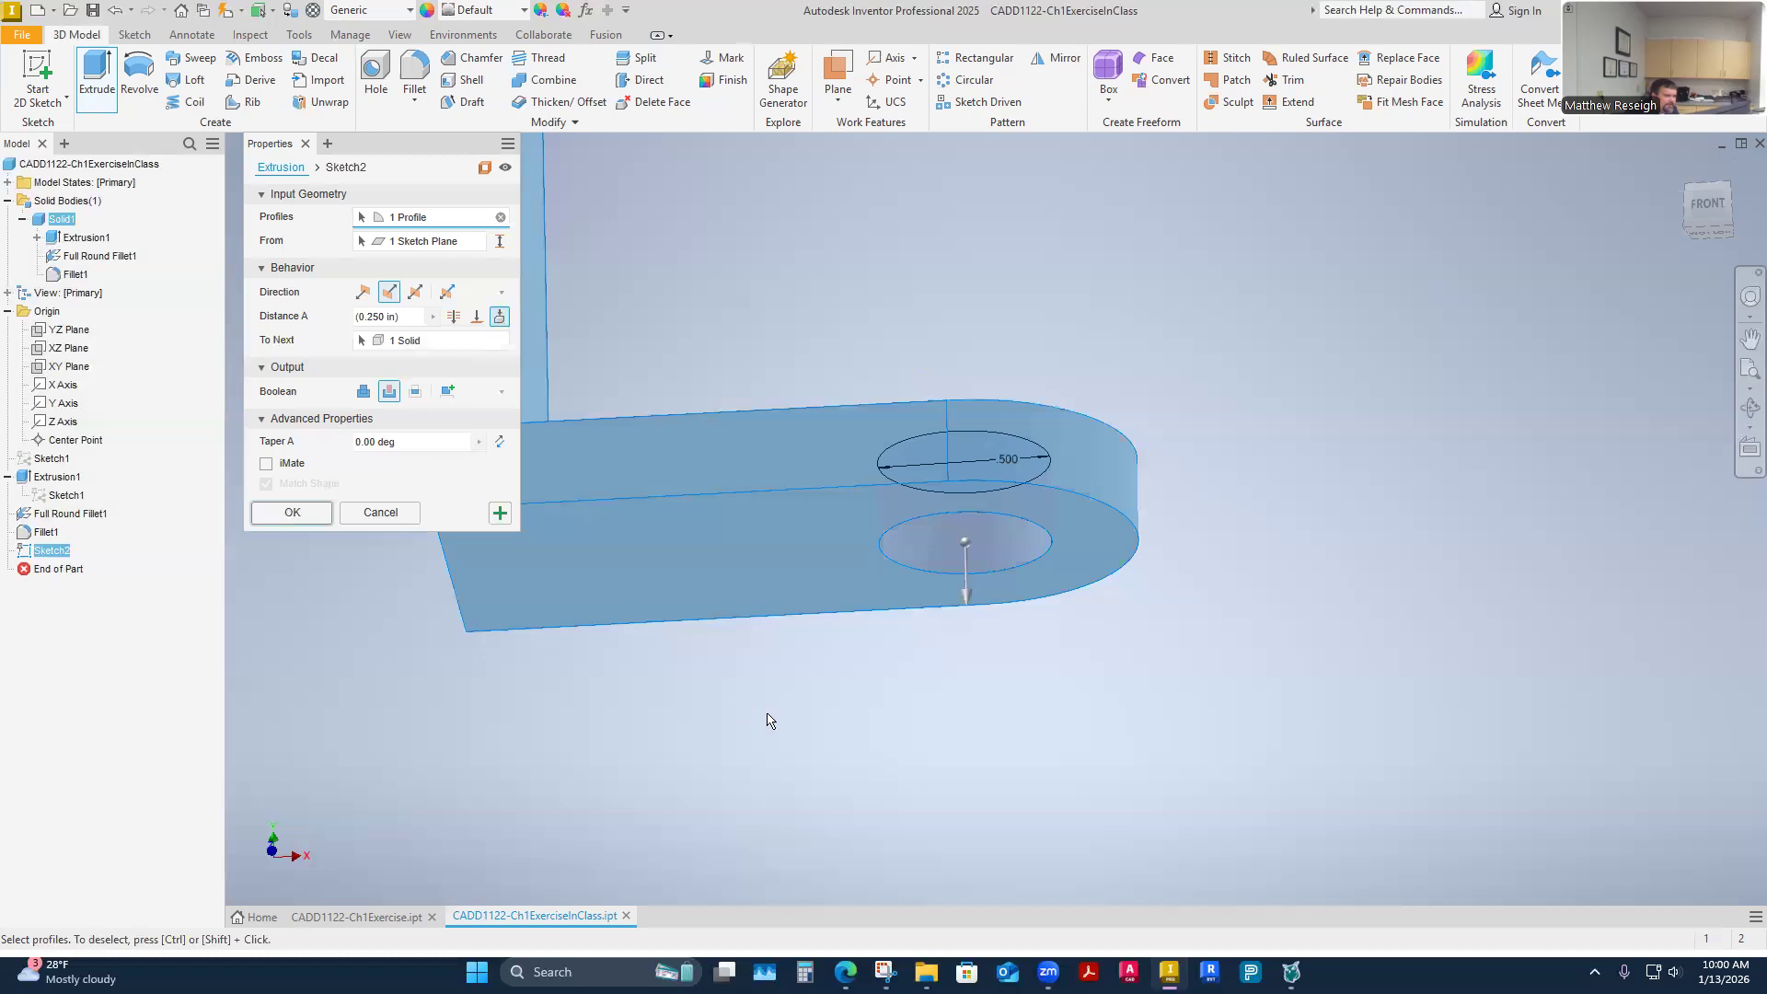
click(477, 319)
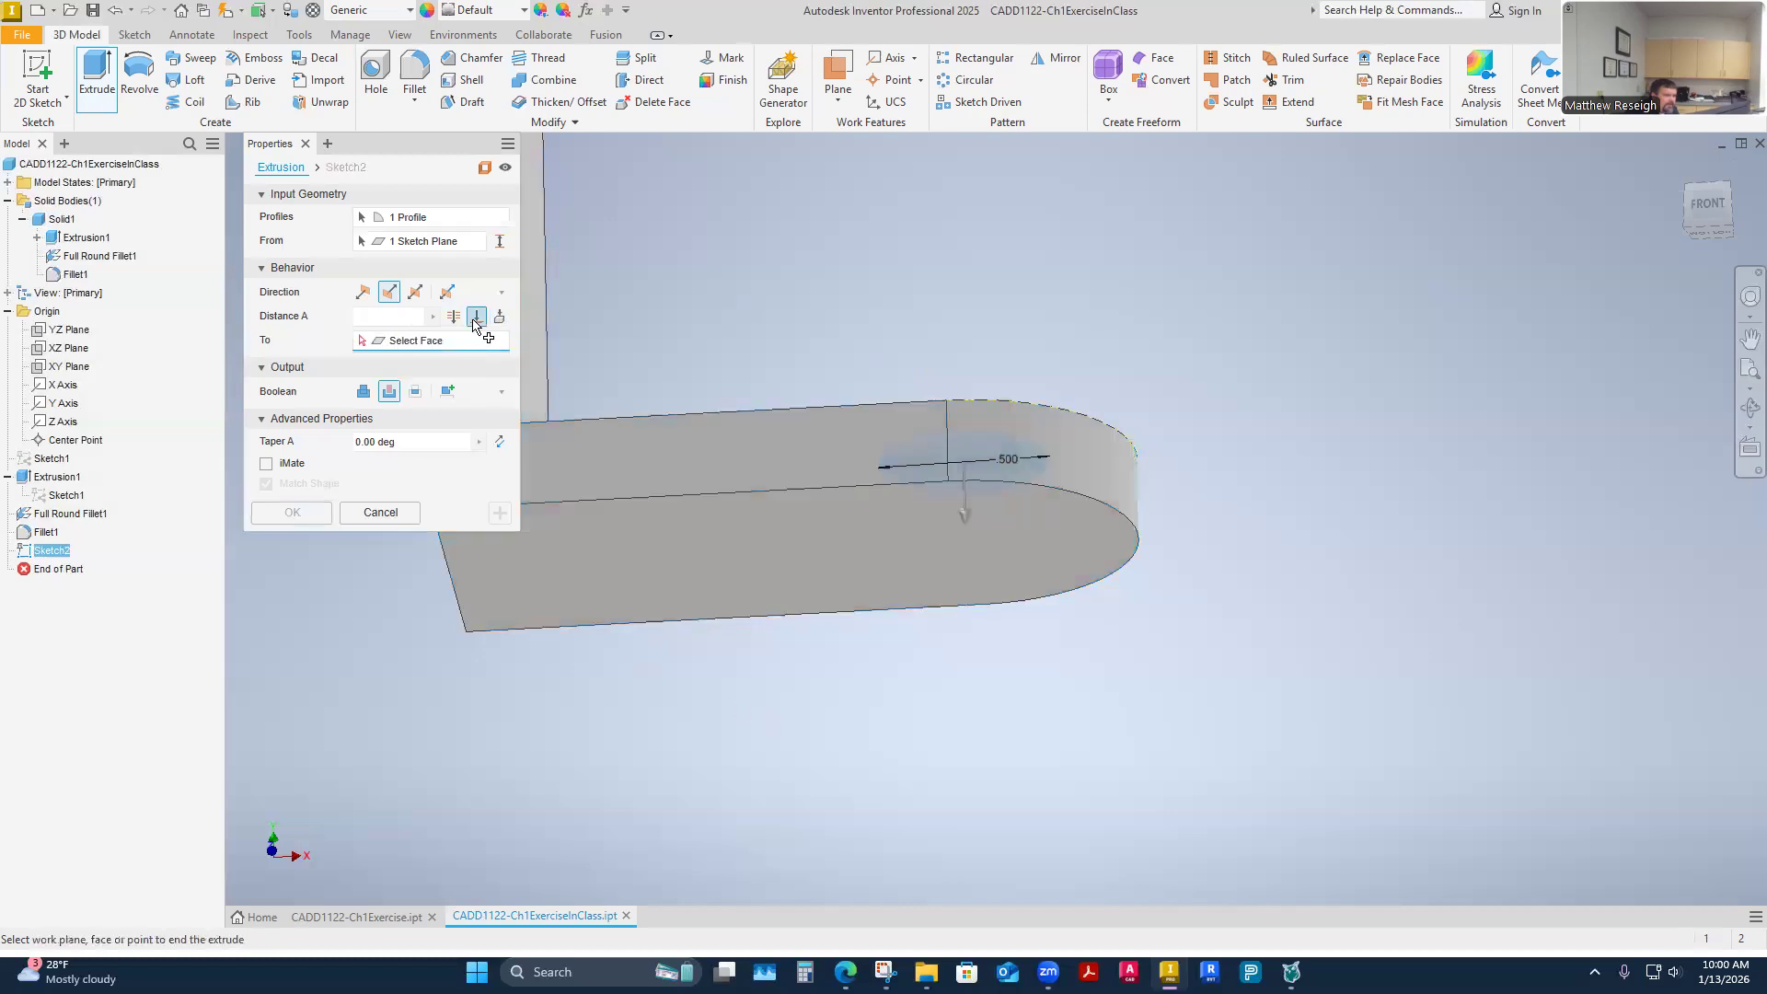
Set the hole cut's extent to Through All, create the extrusion and return to the home view
click(453, 318)
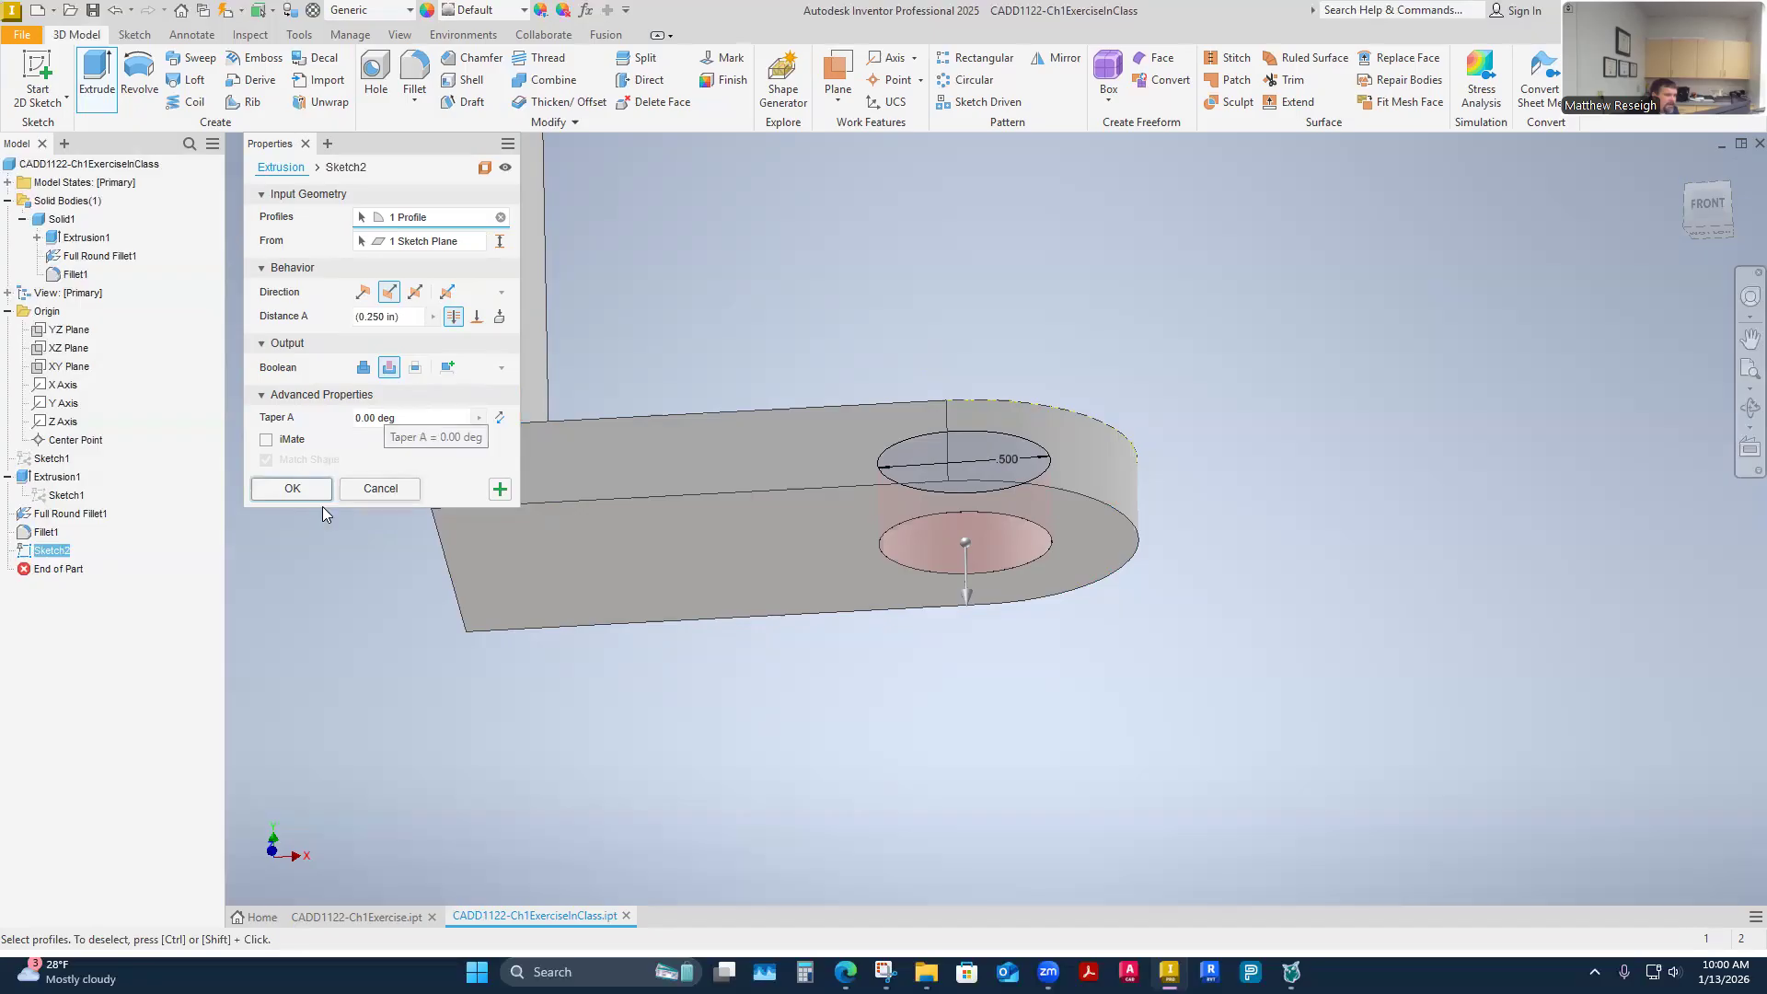
click(292, 489)
key(F6)
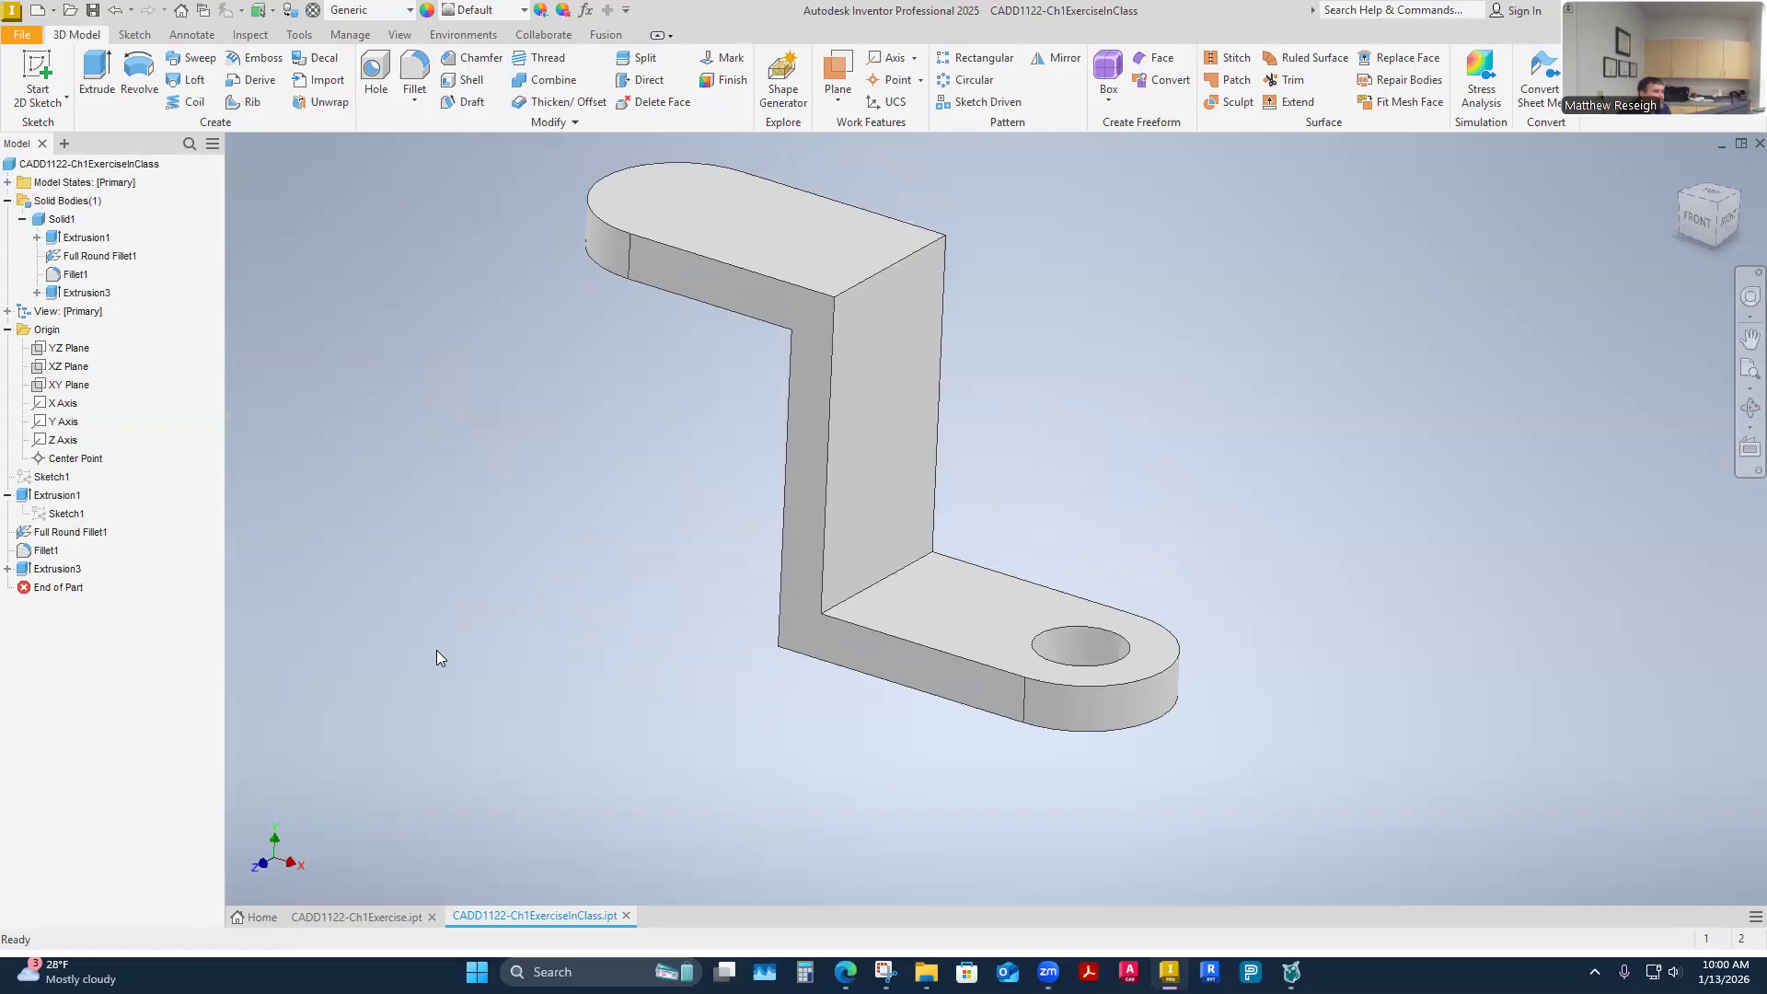
Edit the bracket's profile sketch, set the upper flange's thickness to 1 in and finish the sketch
right_click(59, 513)
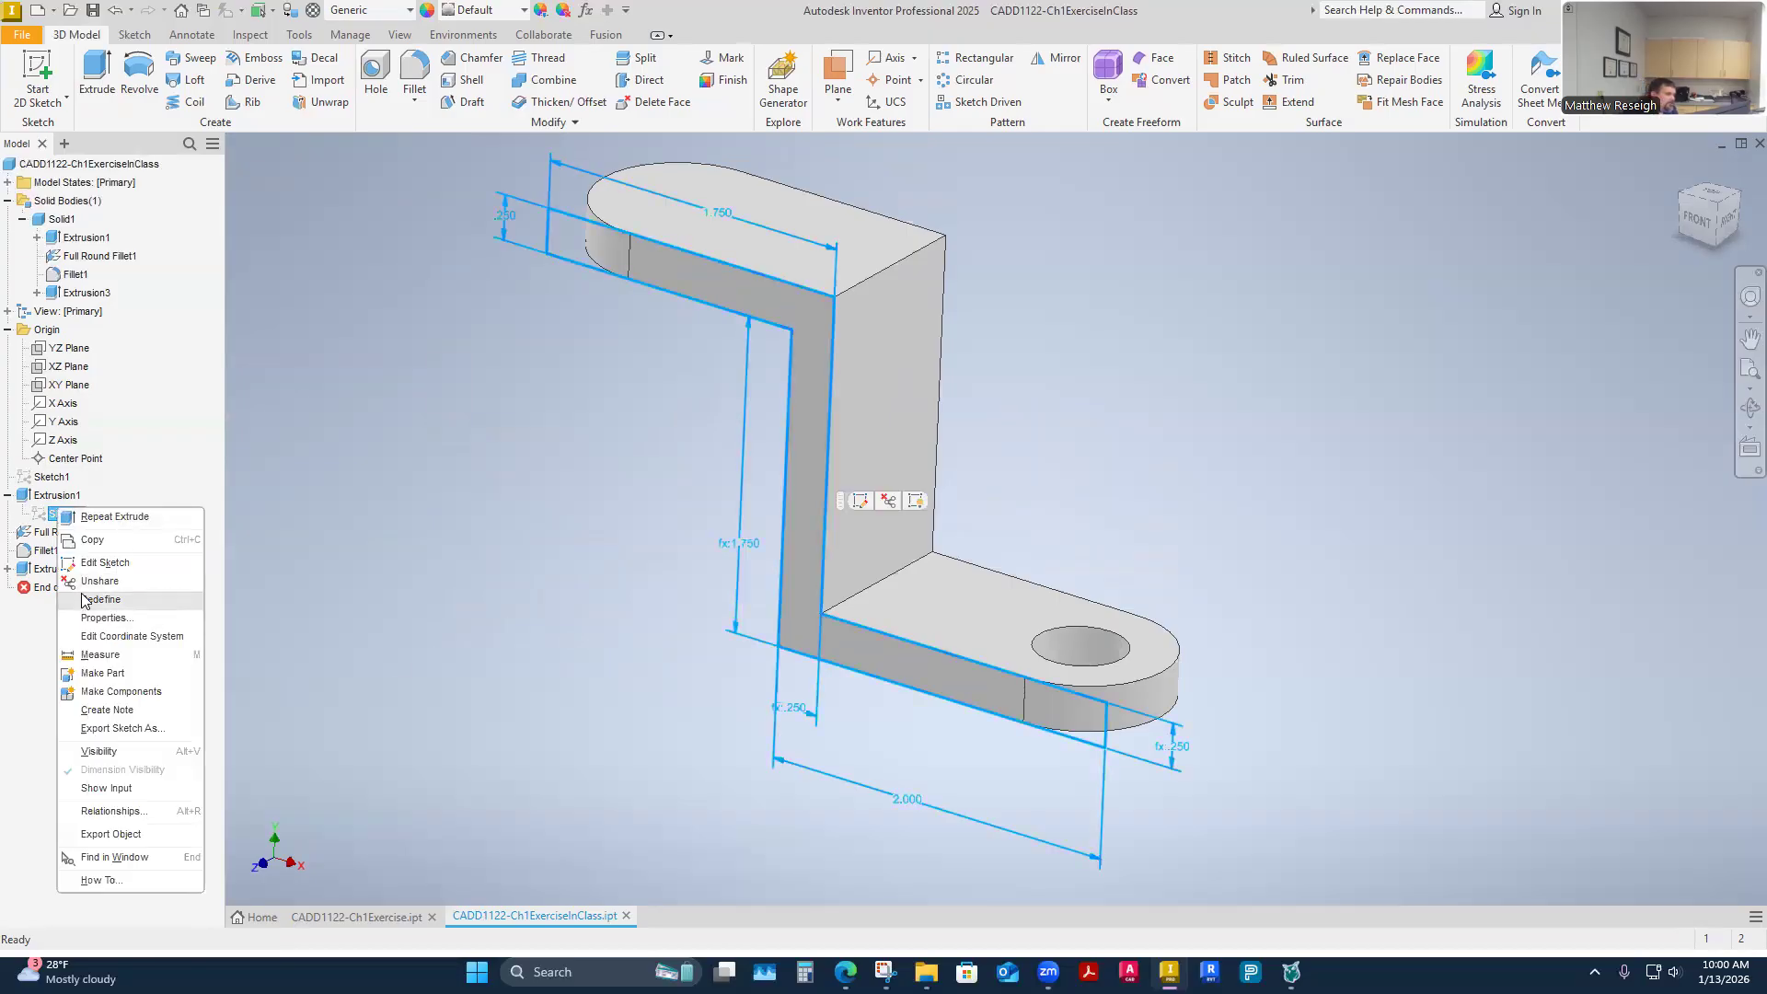
click(103, 562)
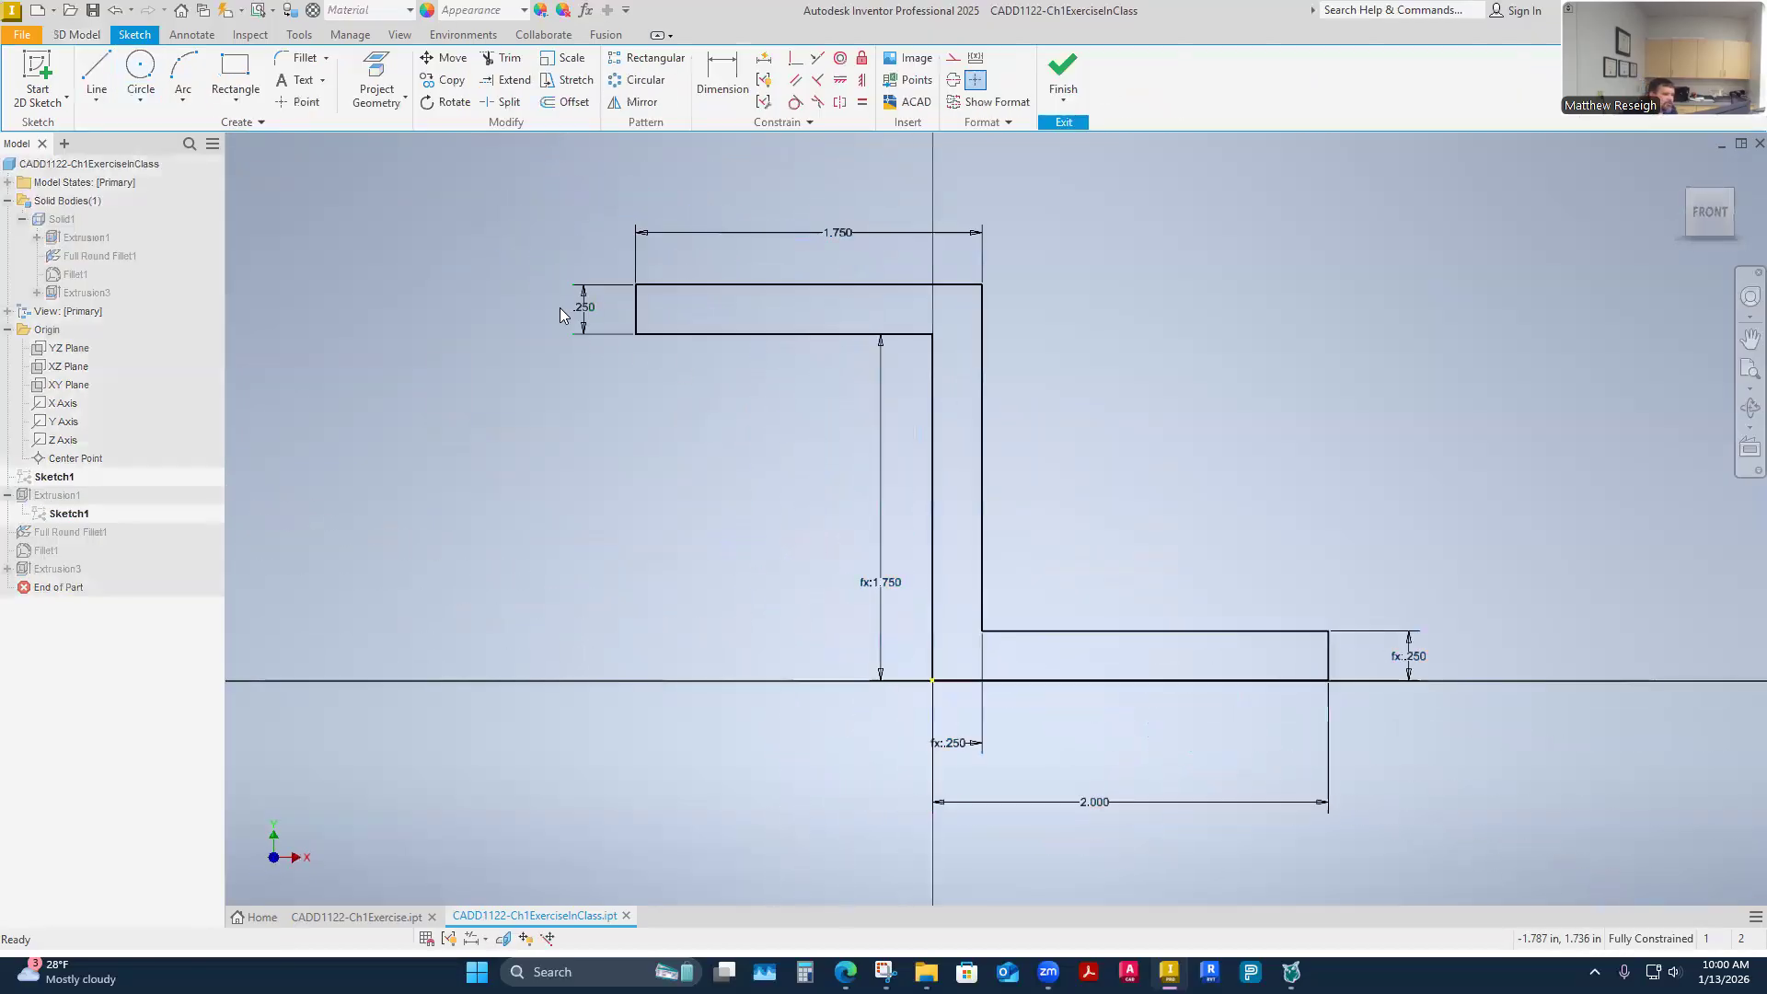
double_click(585, 309)
text(1)
key(Return)
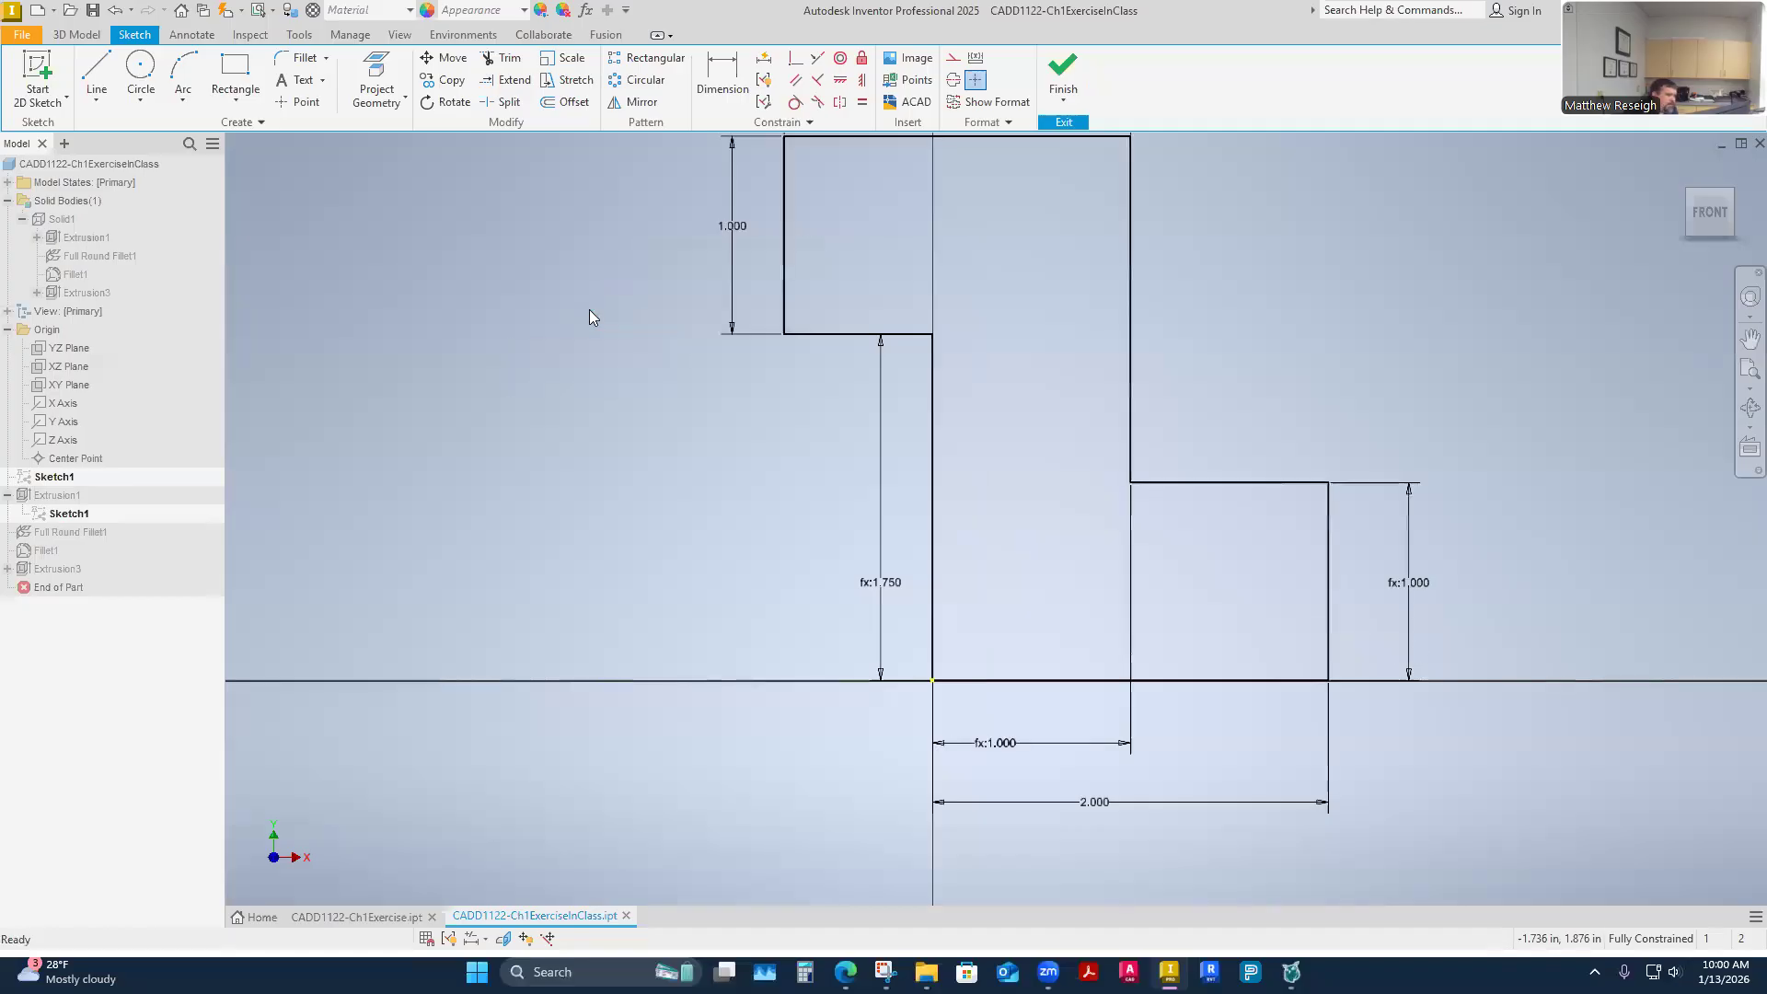
click(1063, 73)
shift+middle_drag(971, 524, 747, 698)
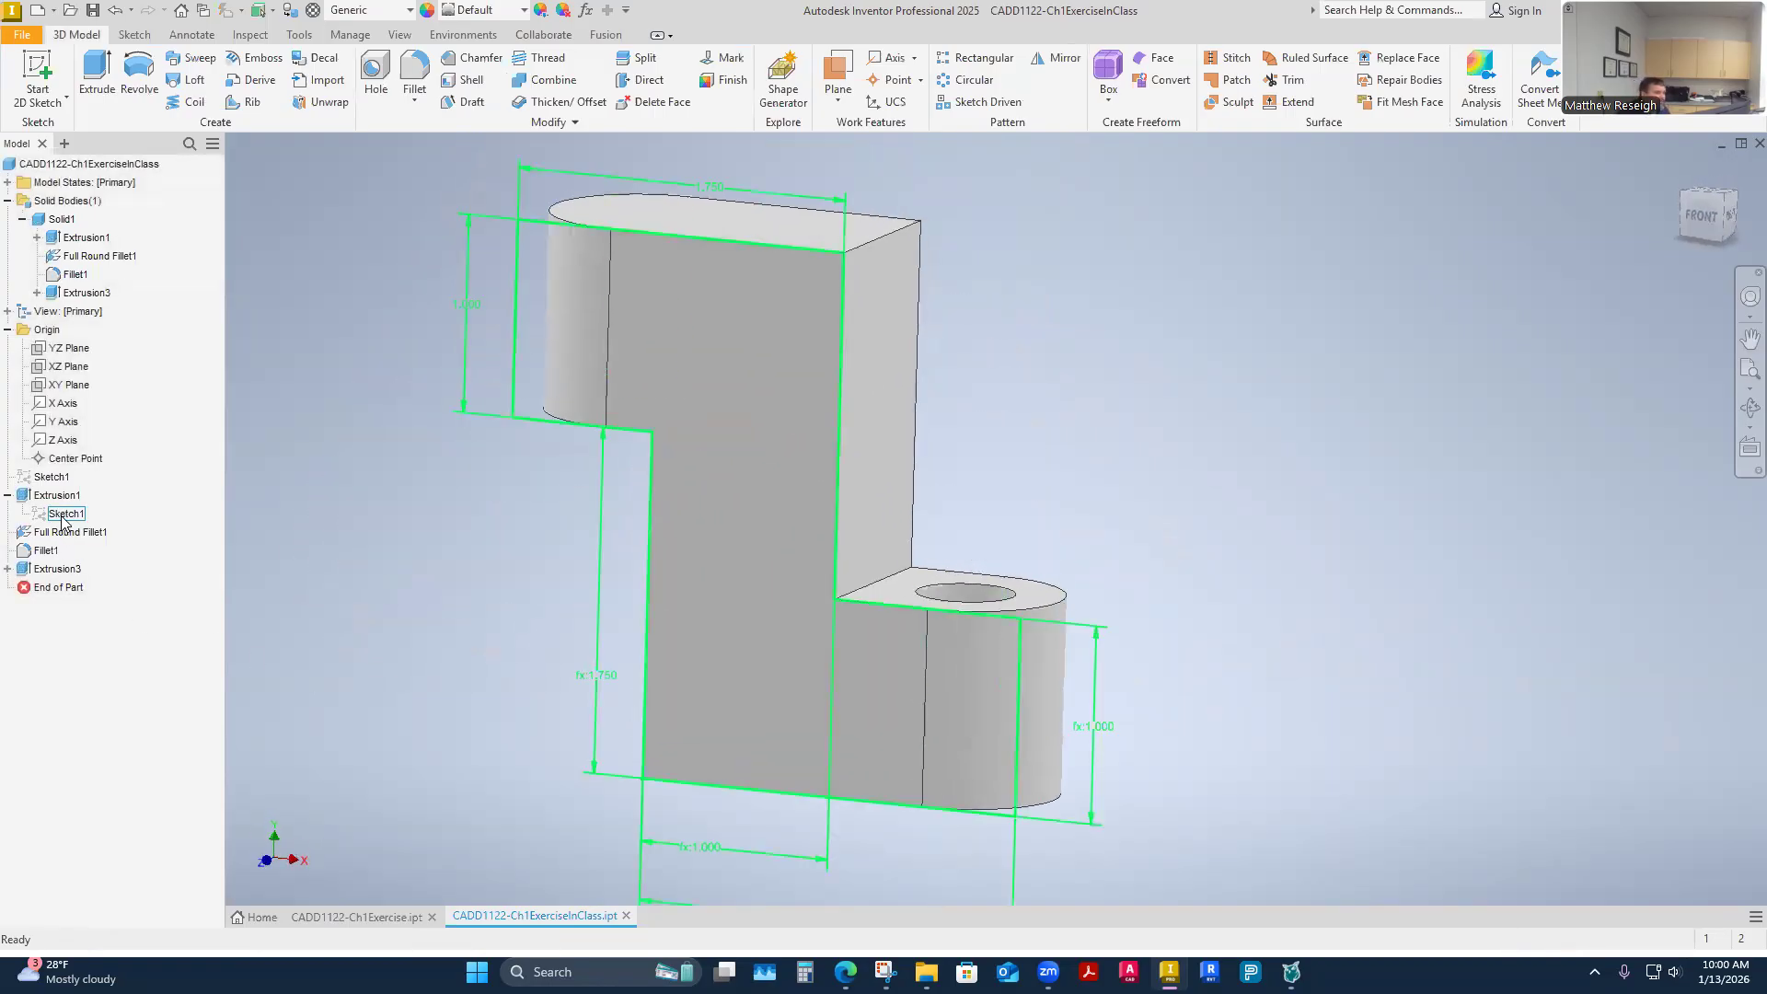
Reopen the bracket's profile sketch, set the upper flange's thickness to 0.25 in and finish the sketch
right_click(65, 513)
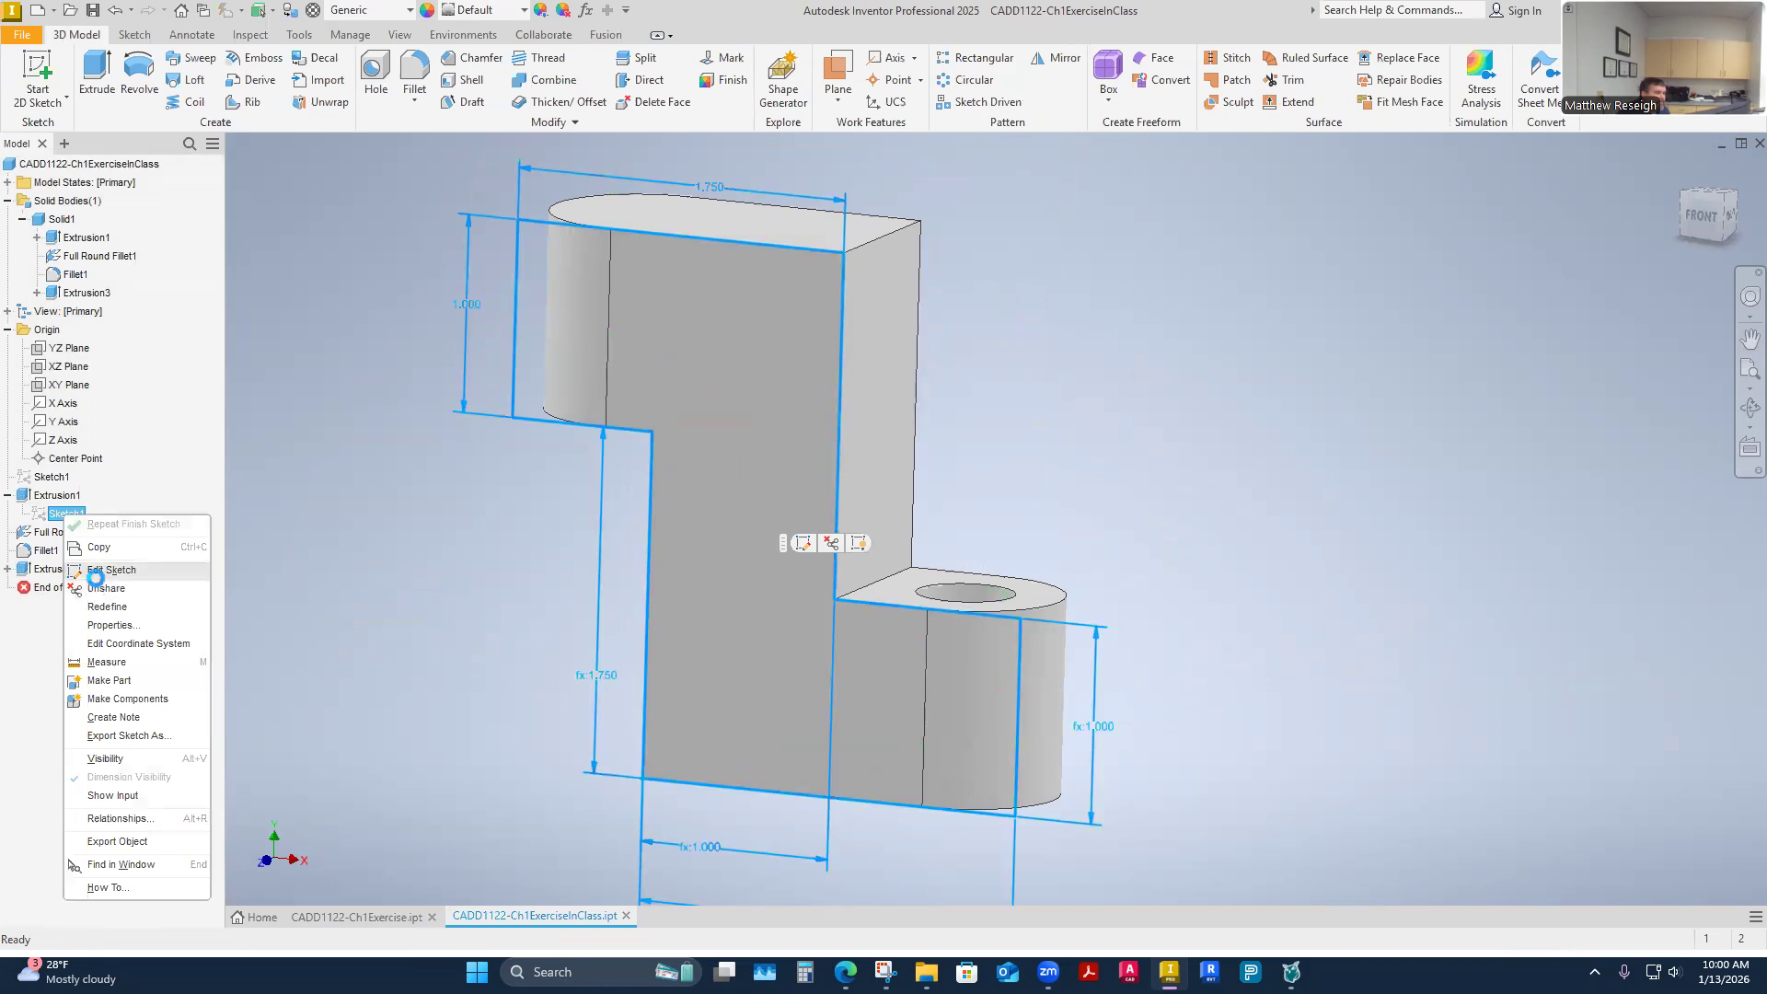
click(92, 570)
double_click(653, 297)
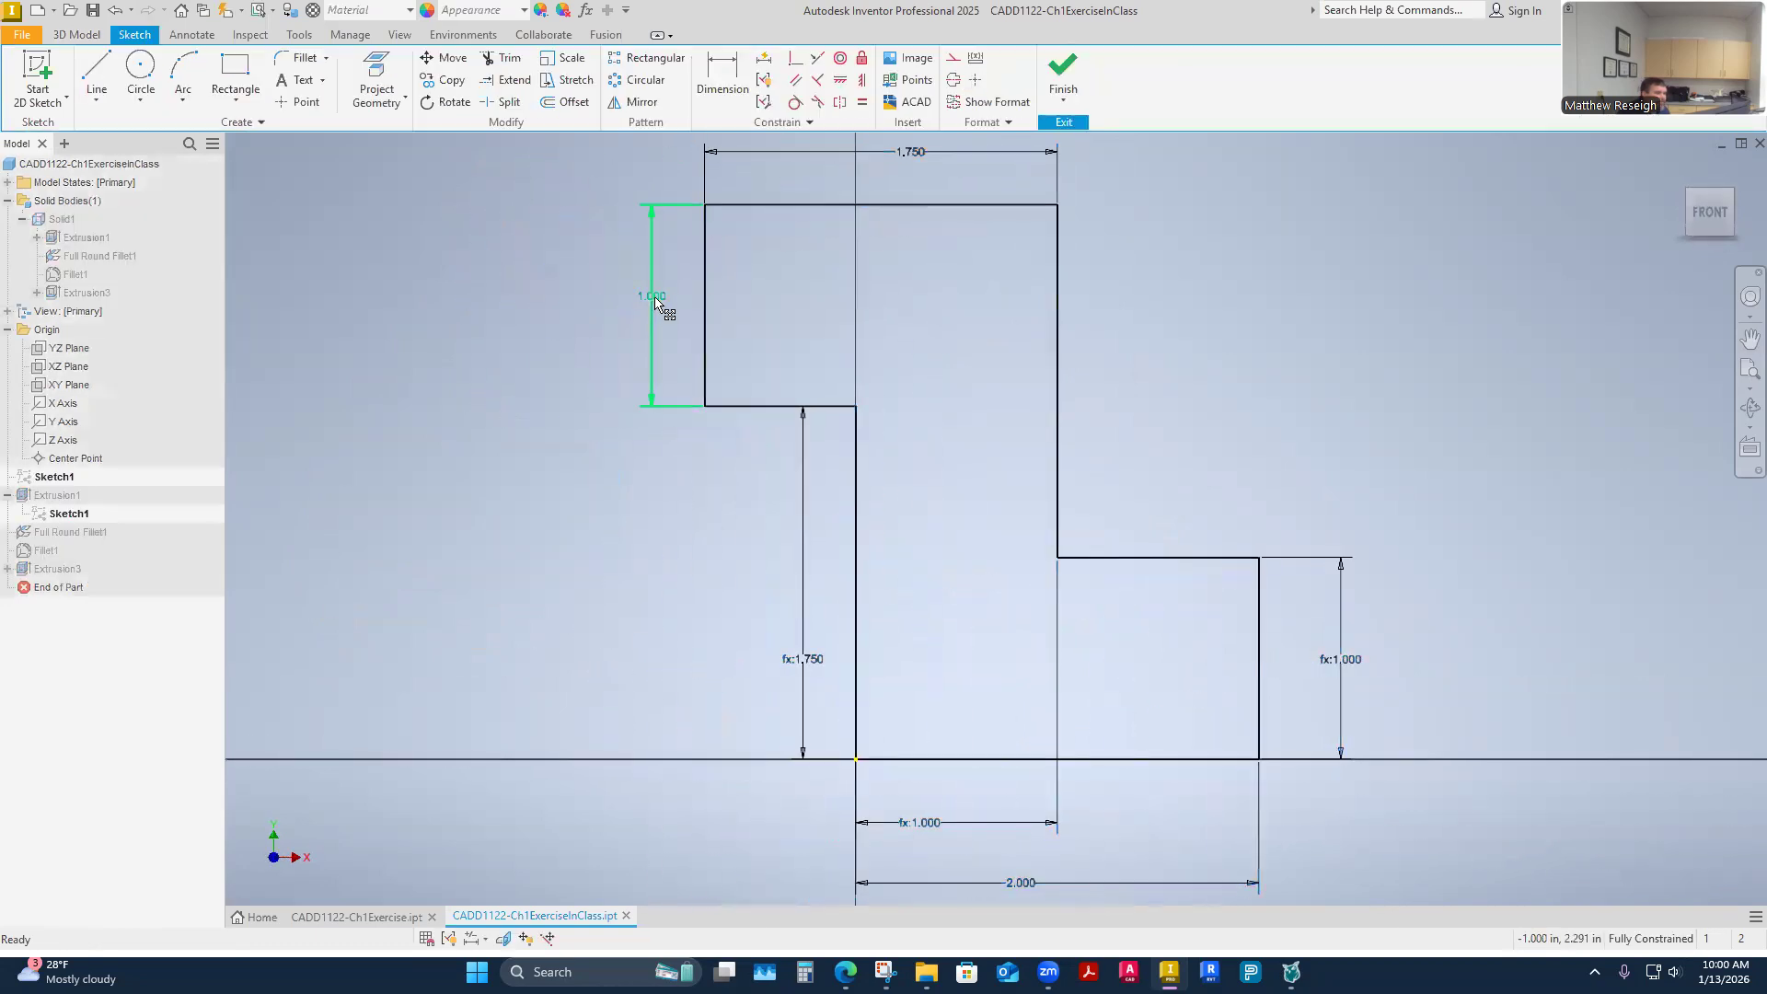
text(.25)
key(Return)
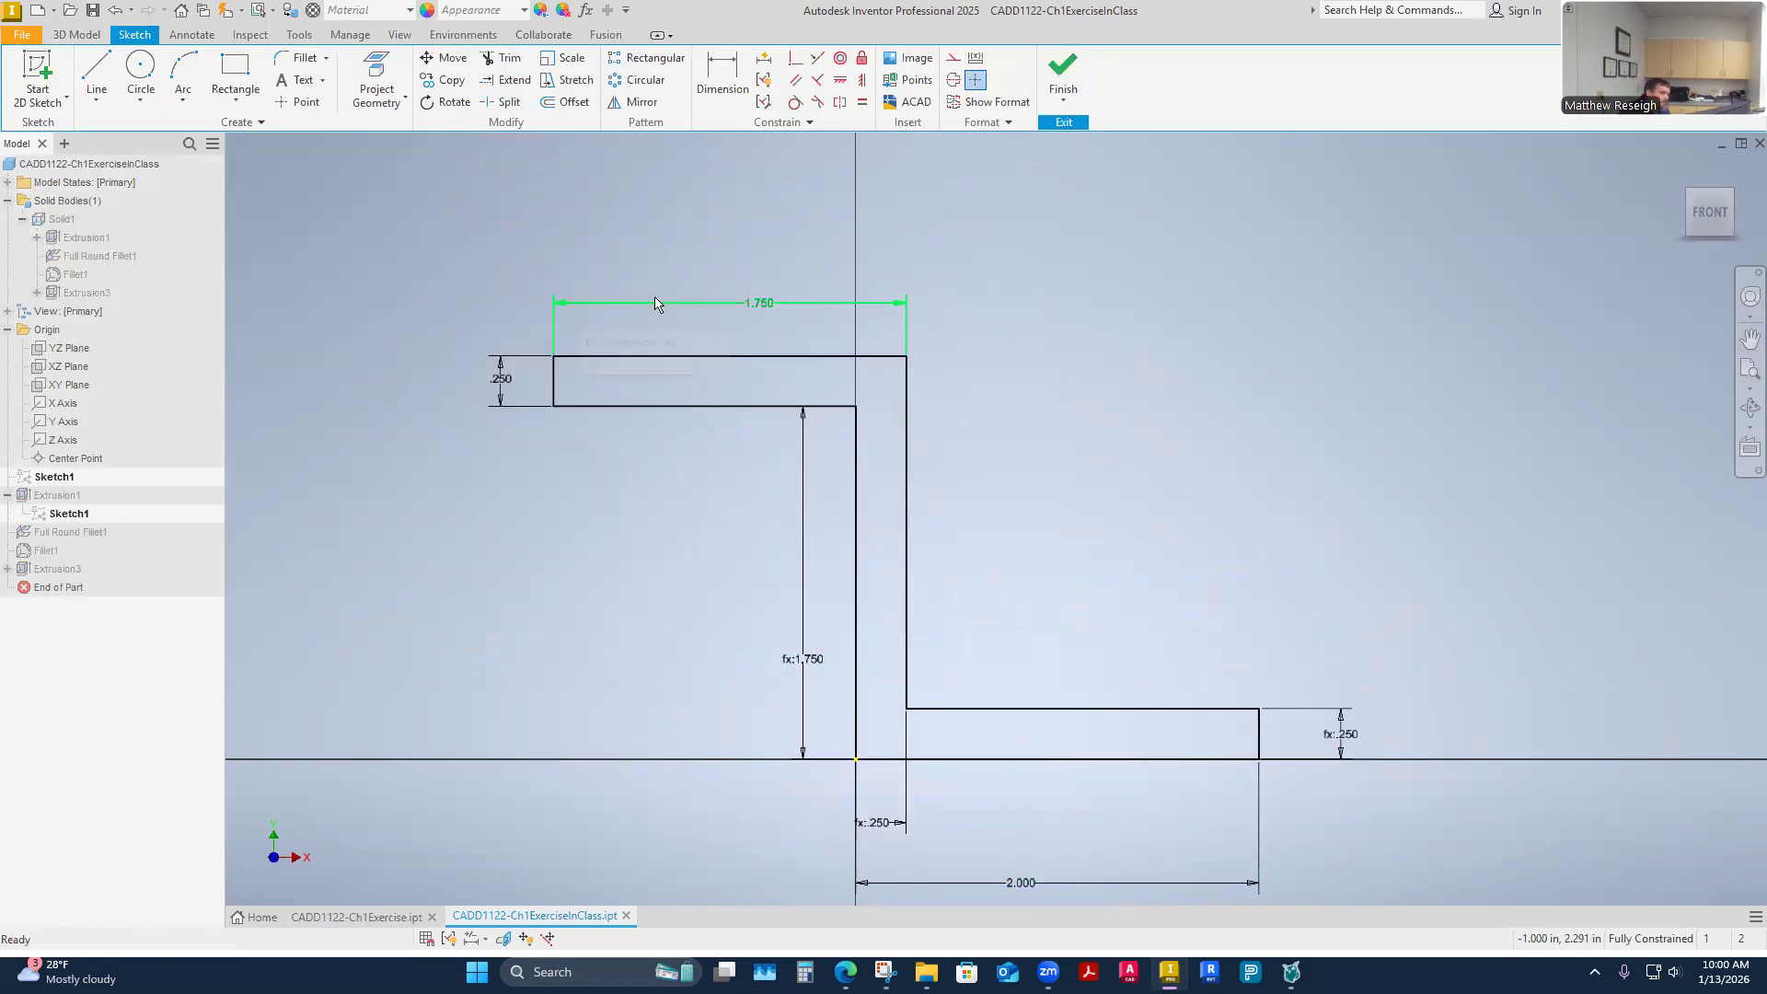
click(1061, 57)
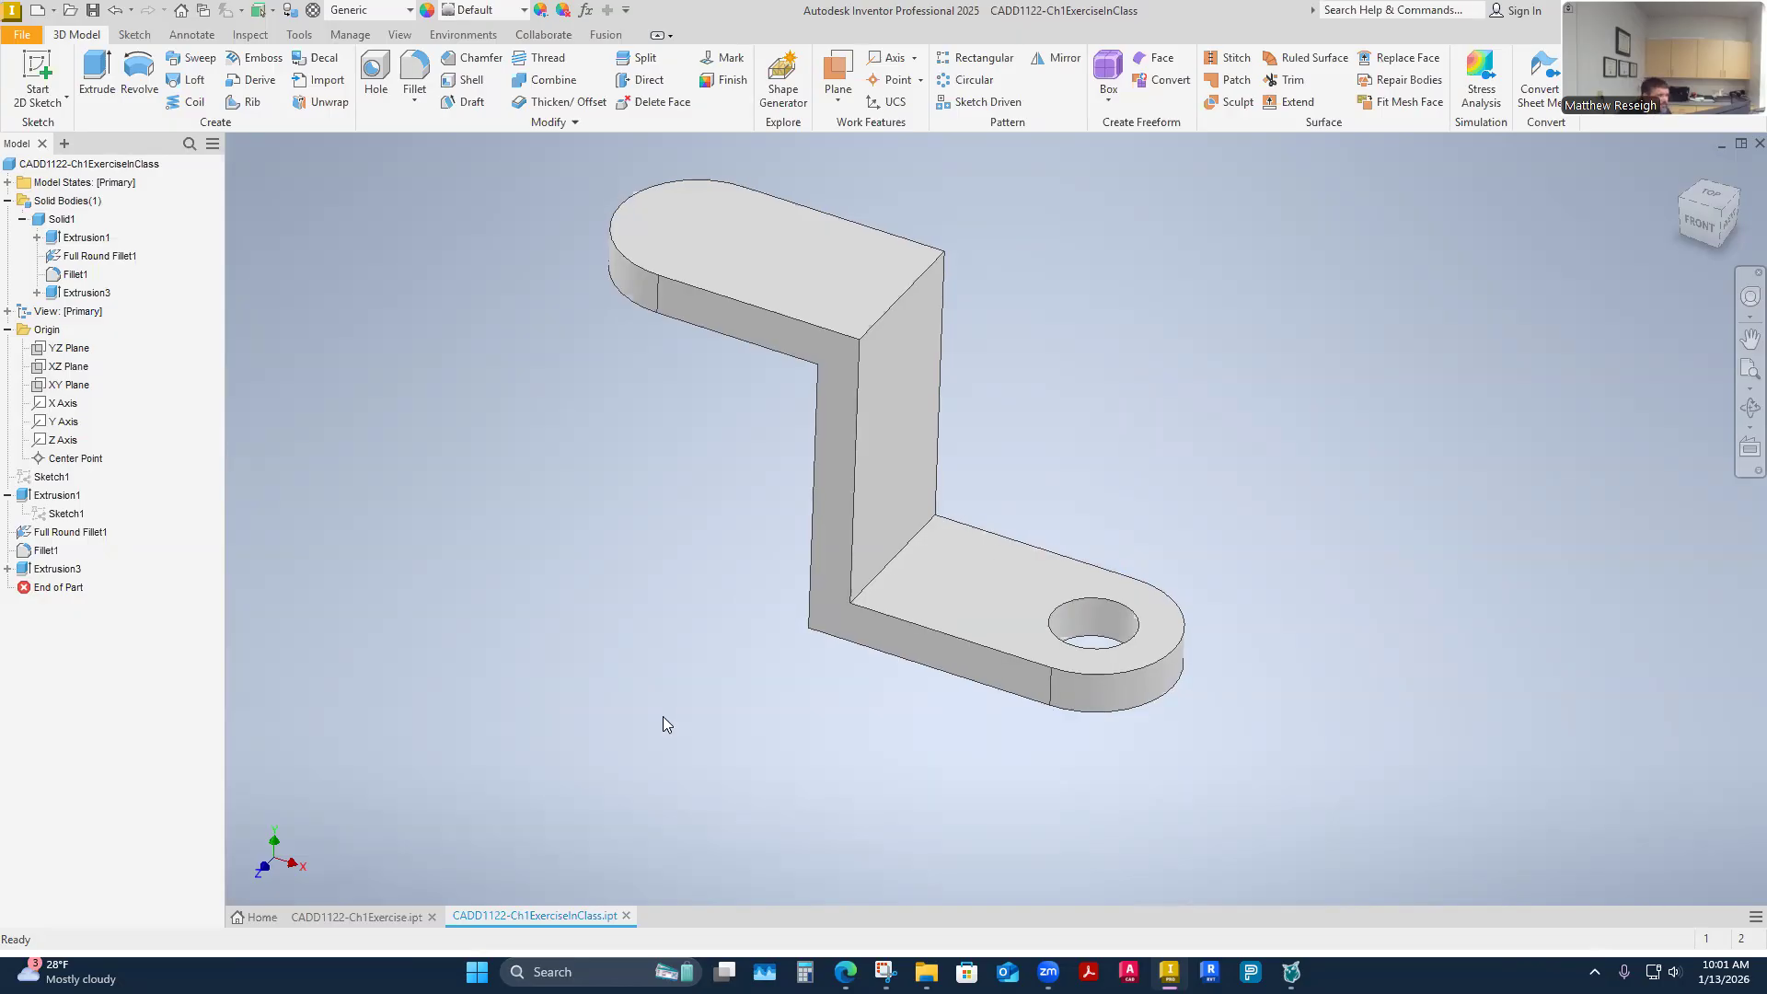
Start a 2D sketch on the upper flange's top face and view it straight from above
scroll(711, 699, down, 3)
scroll(829, 396, up, 1)
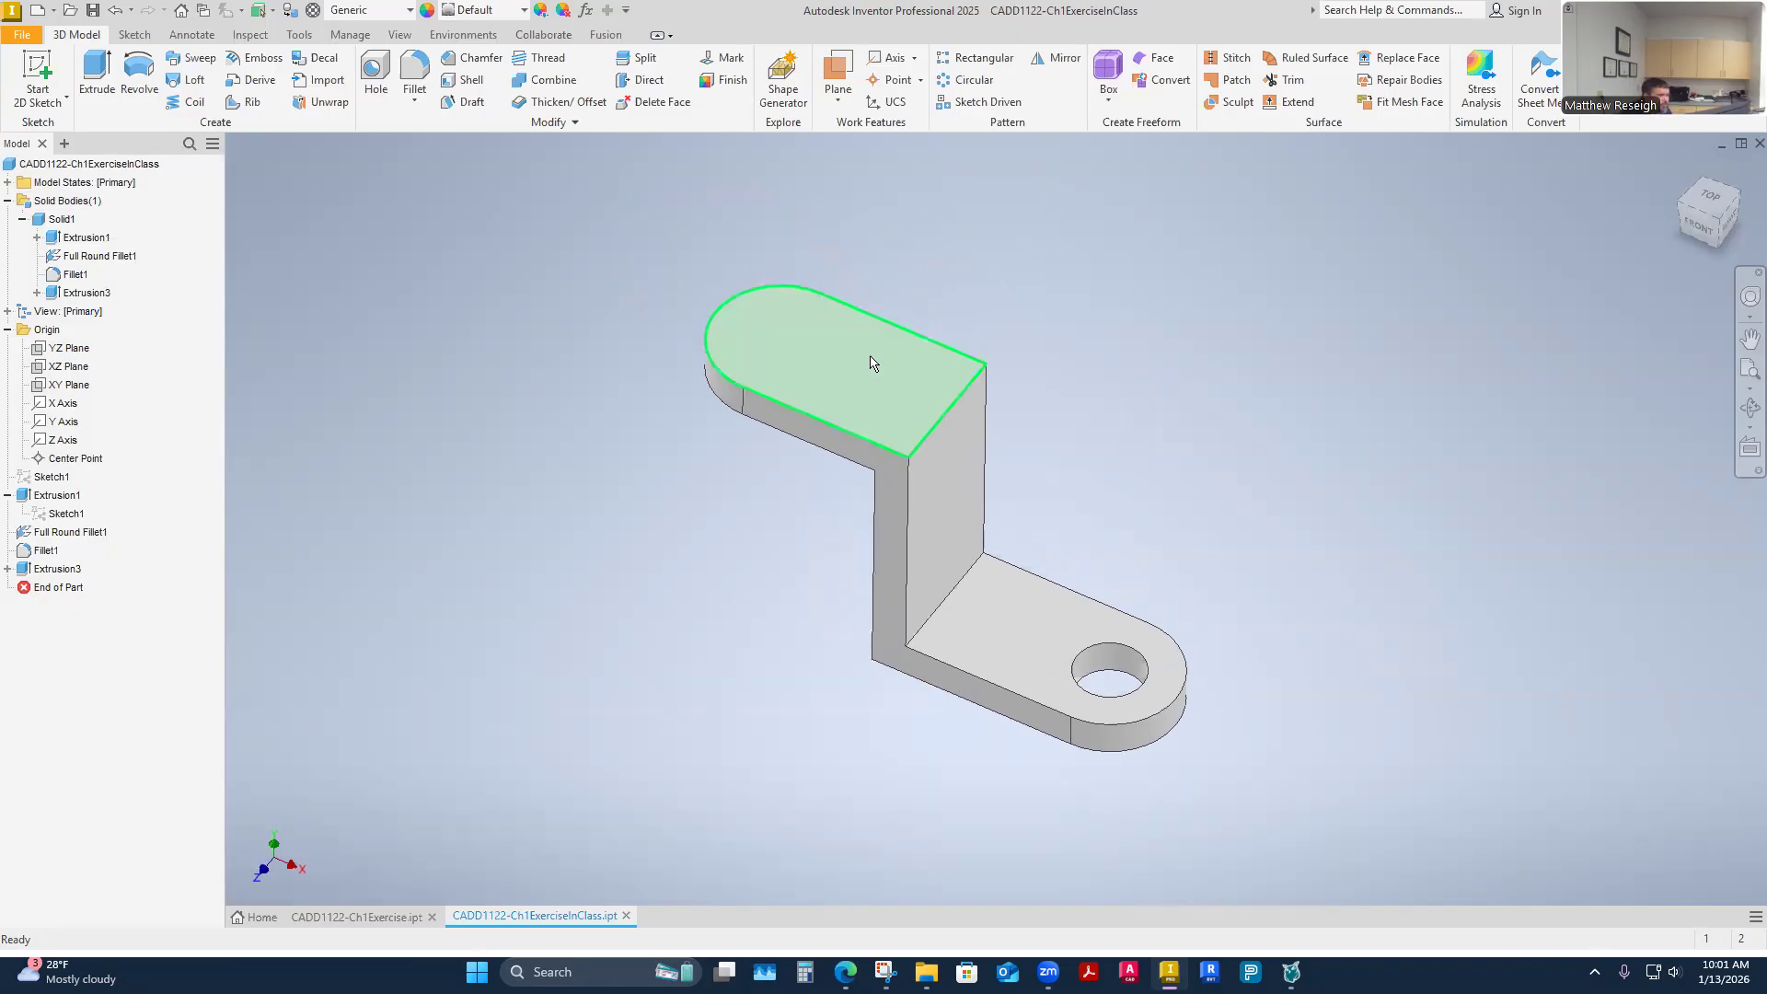
scroll(823, 431, up, 1)
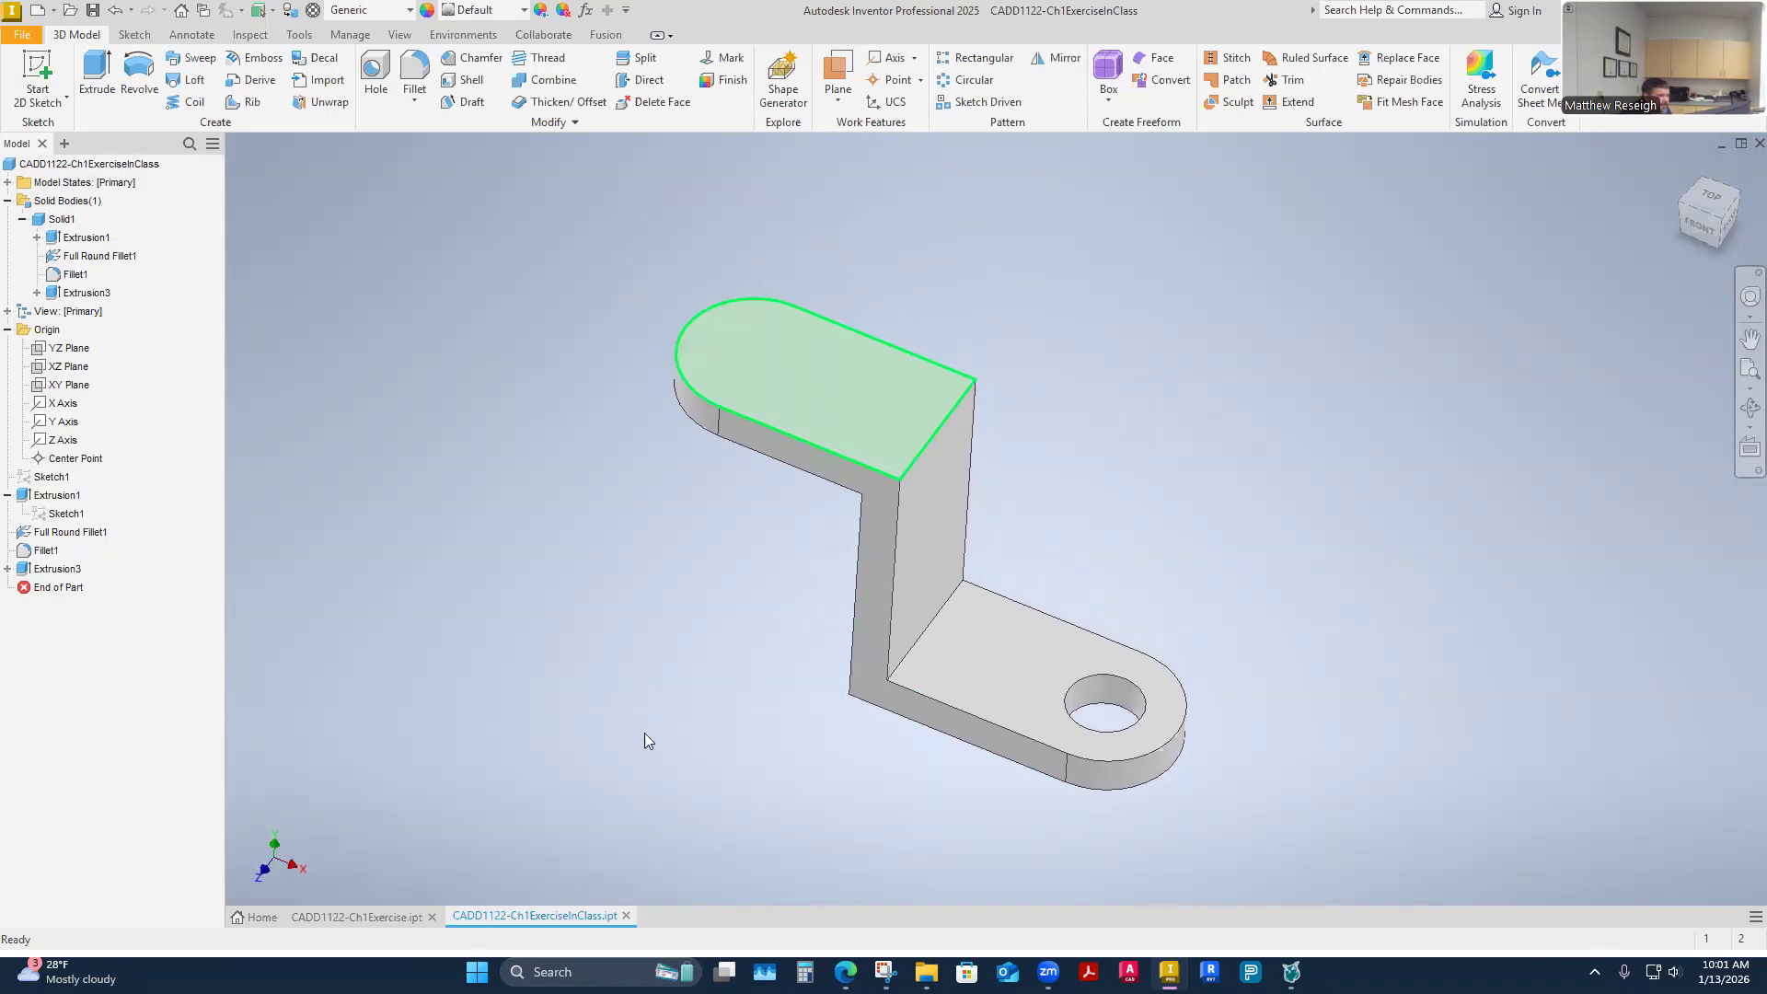
click(806, 390)
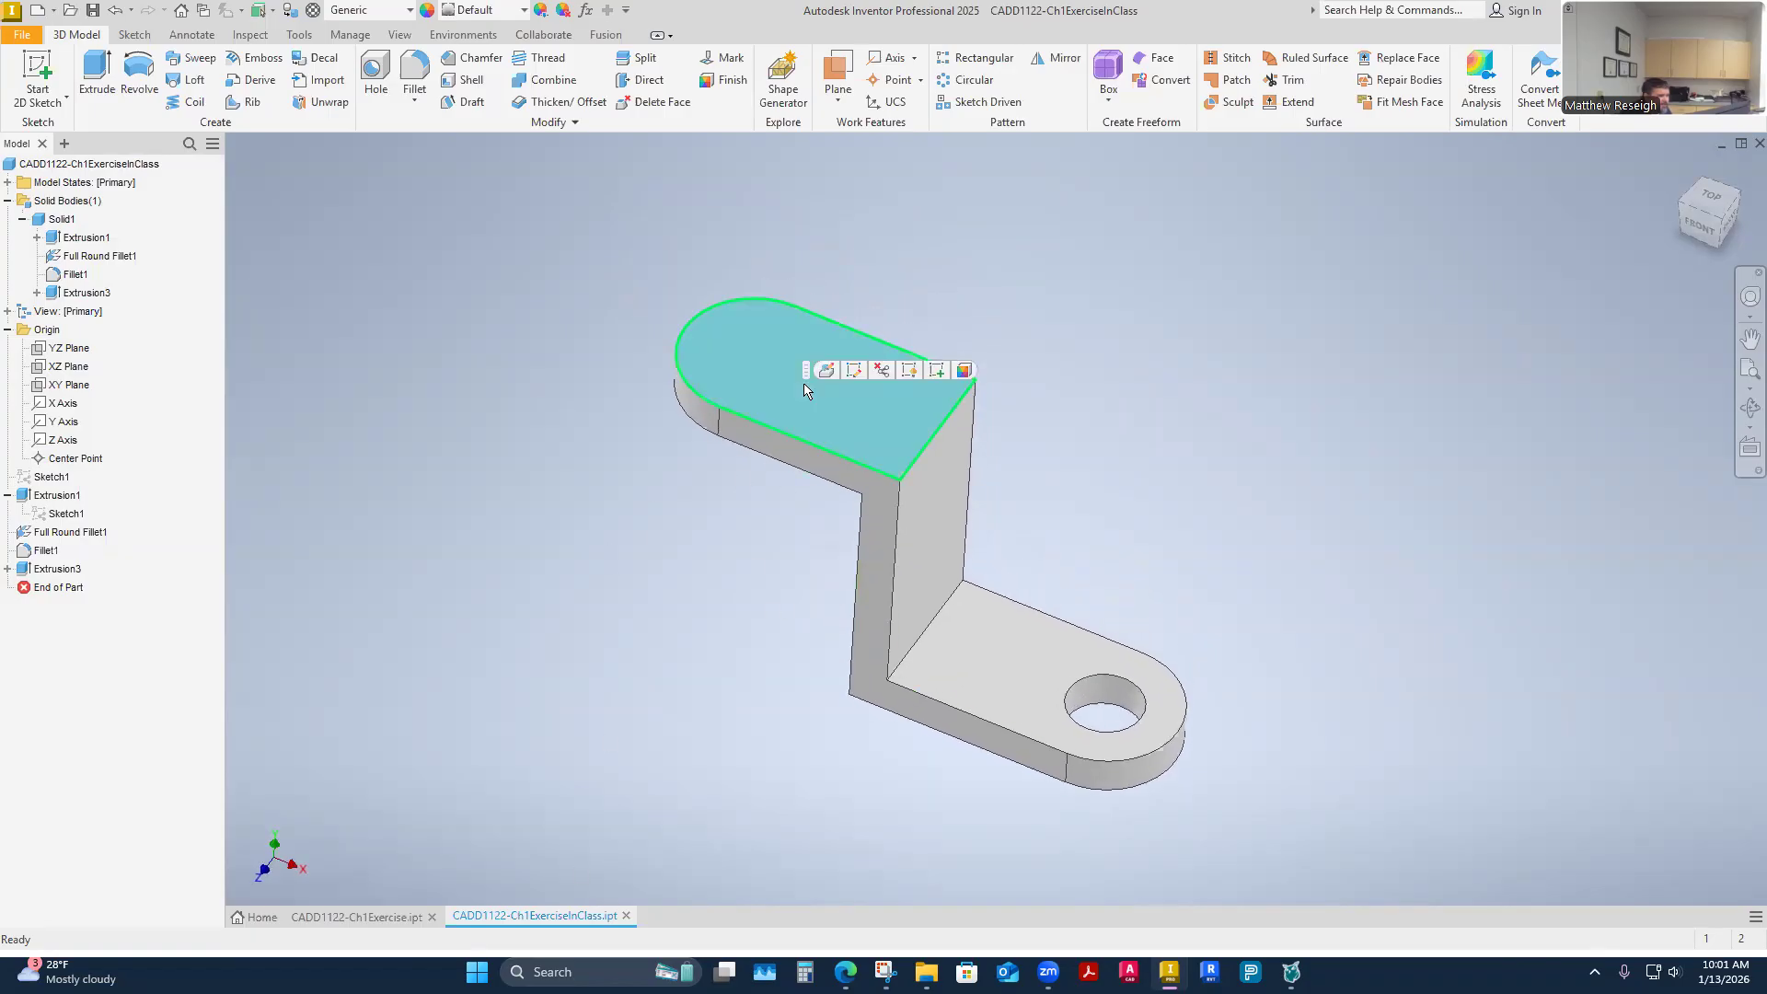
click(938, 370)
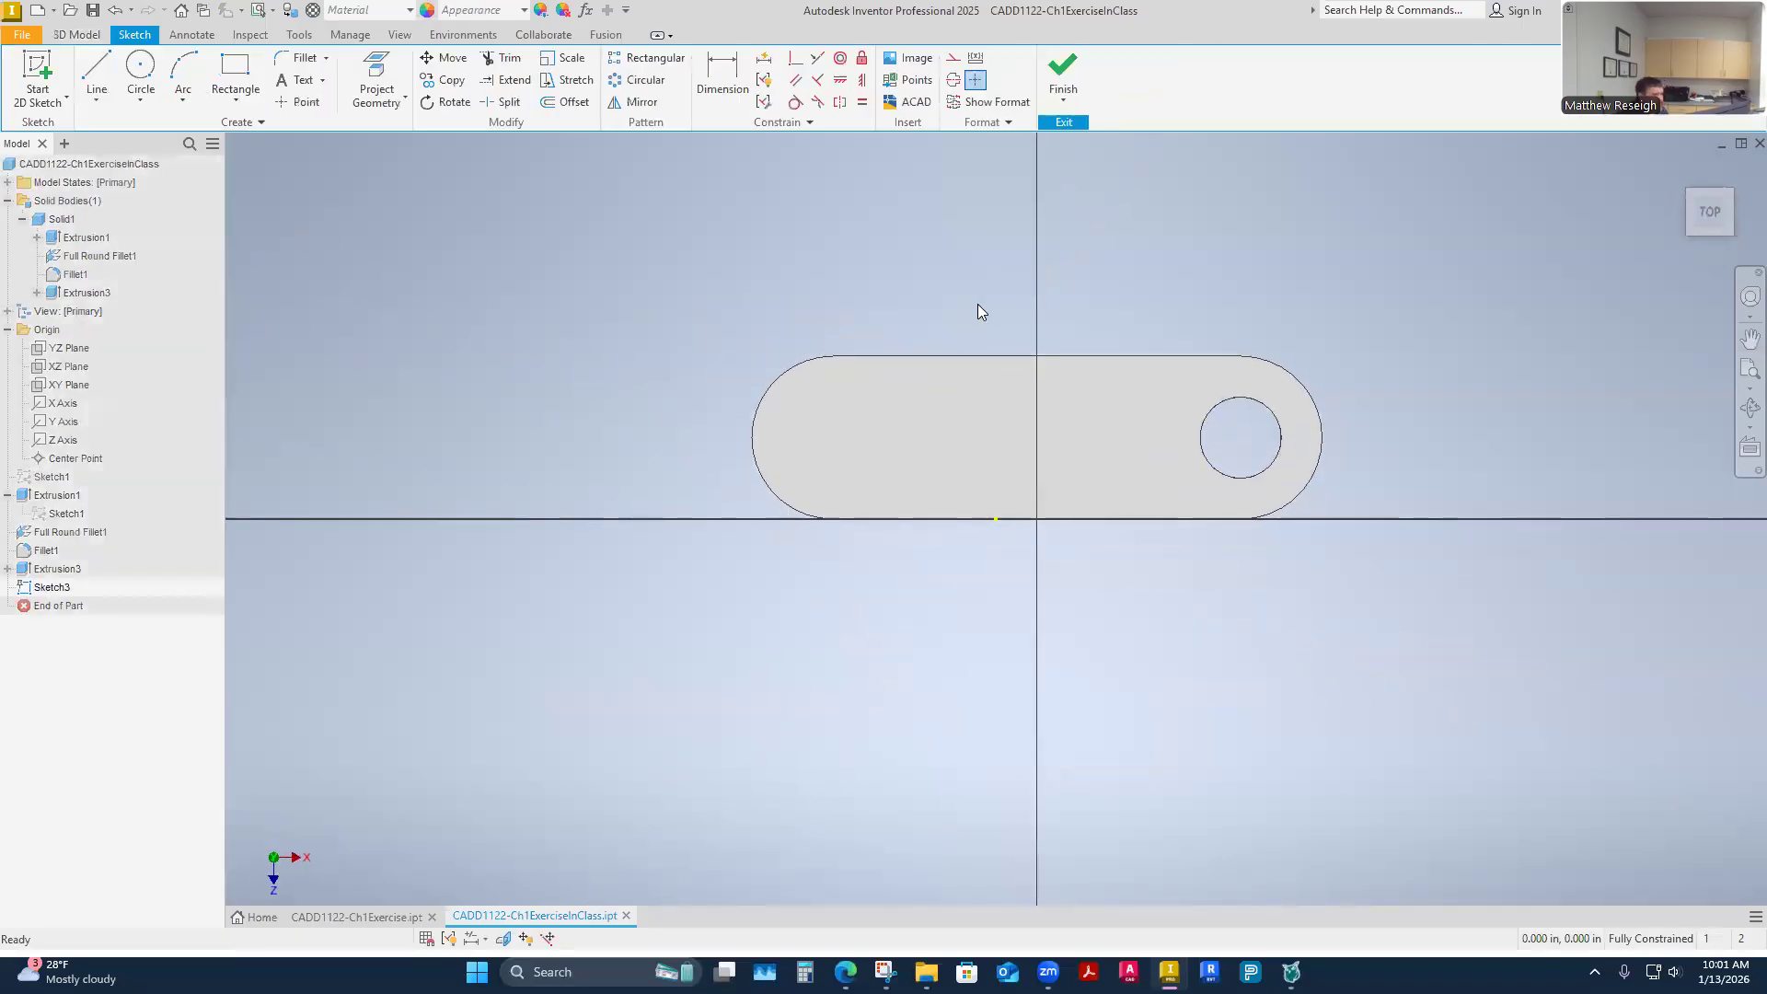
shift+middle_drag(978, 307, 987, 377)
key(F5)
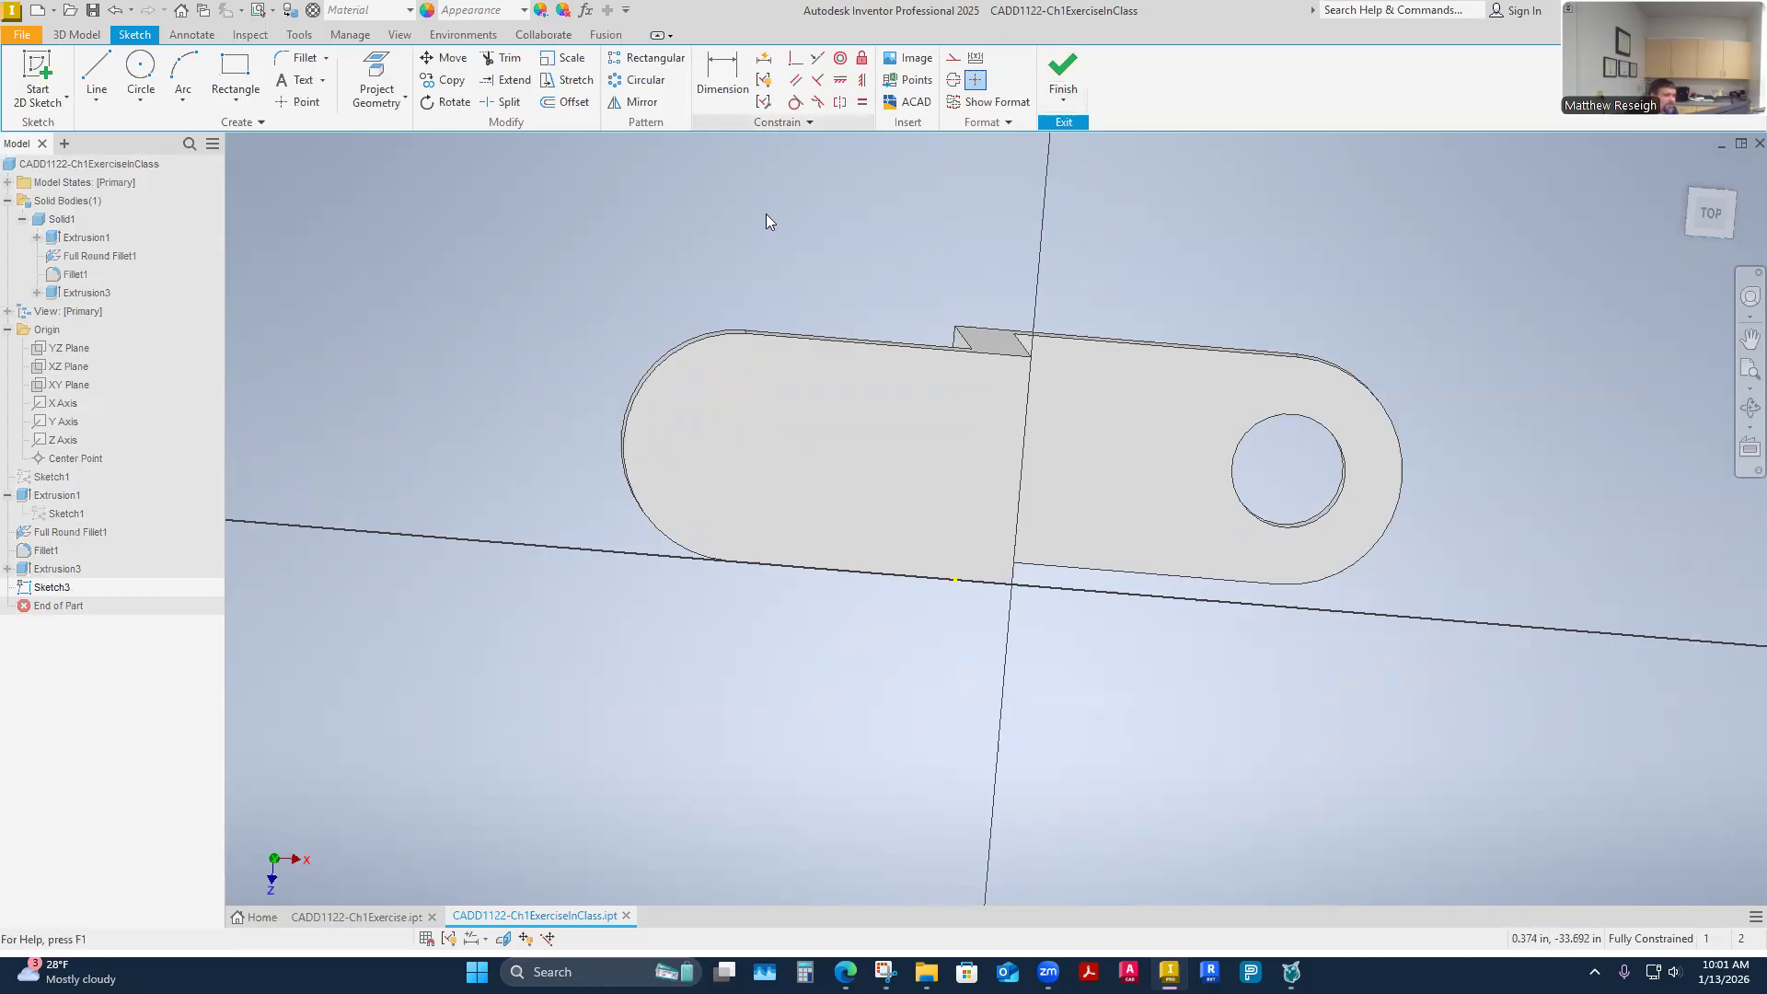
click(1712, 217)
Project the upper flange's rounded end edge into the sketch and convert the arc to construction geometry
click(396, 105)
click(416, 133)
click(675, 517)
right_click(553, 470)
click(603, 460)
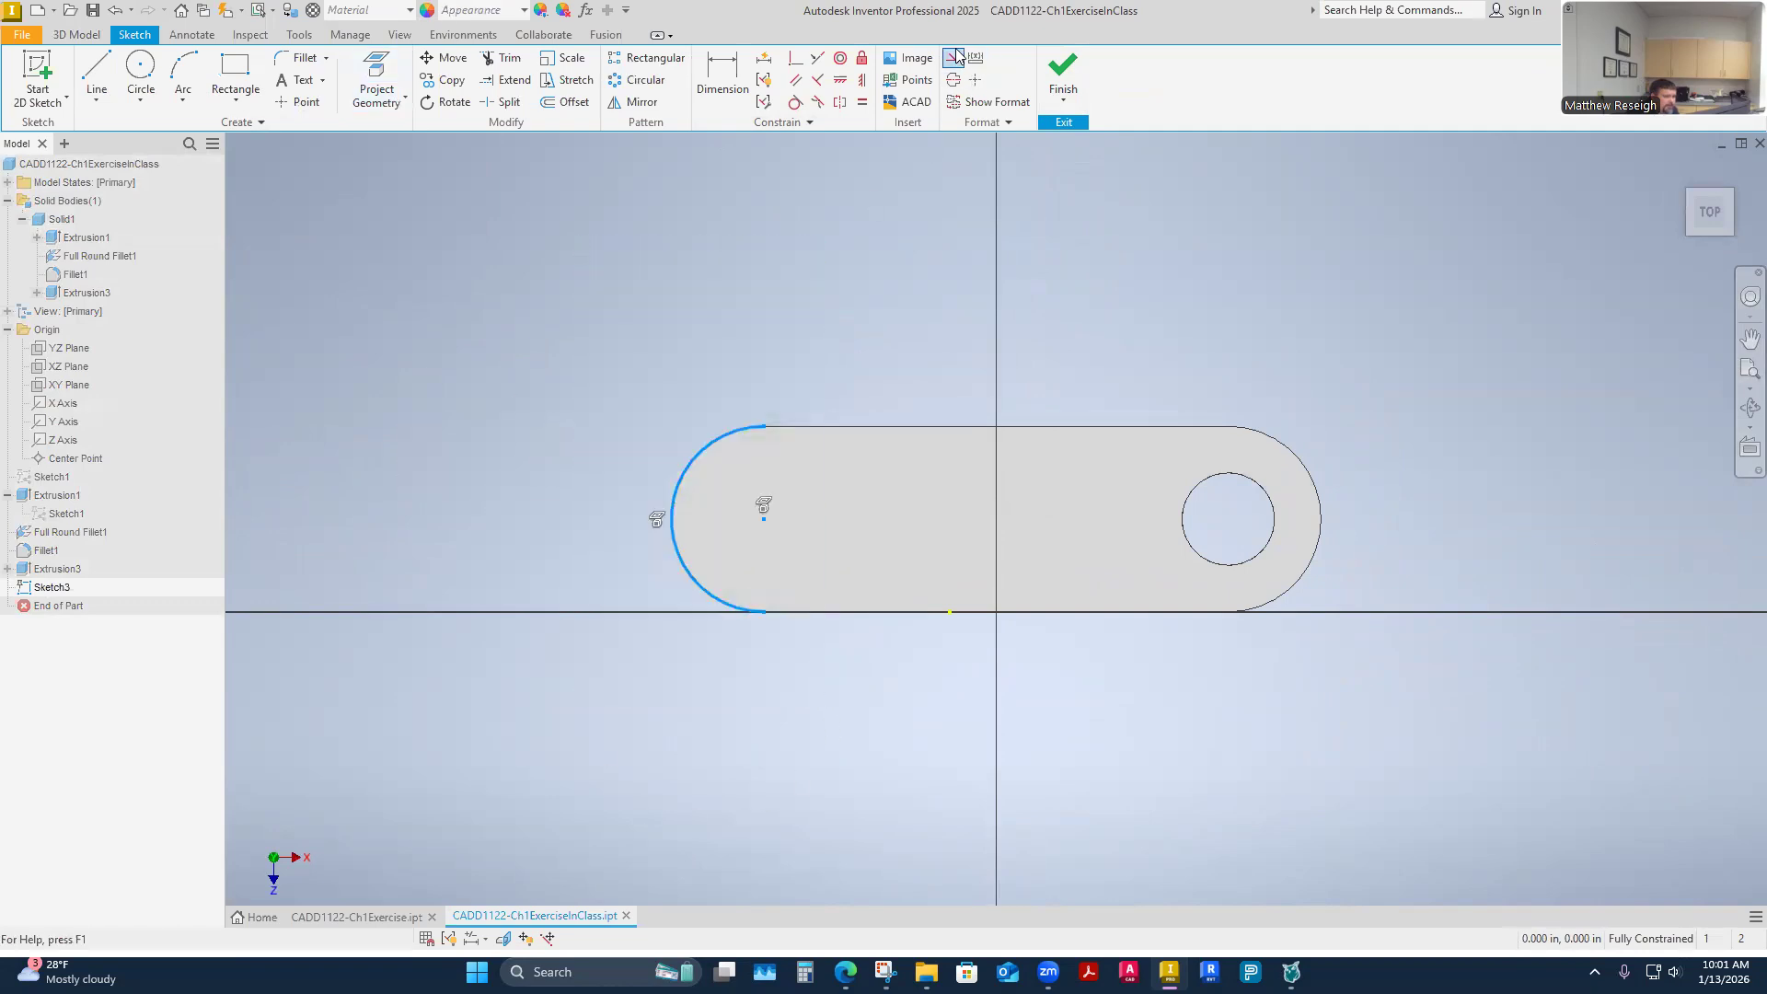
click(810, 381)
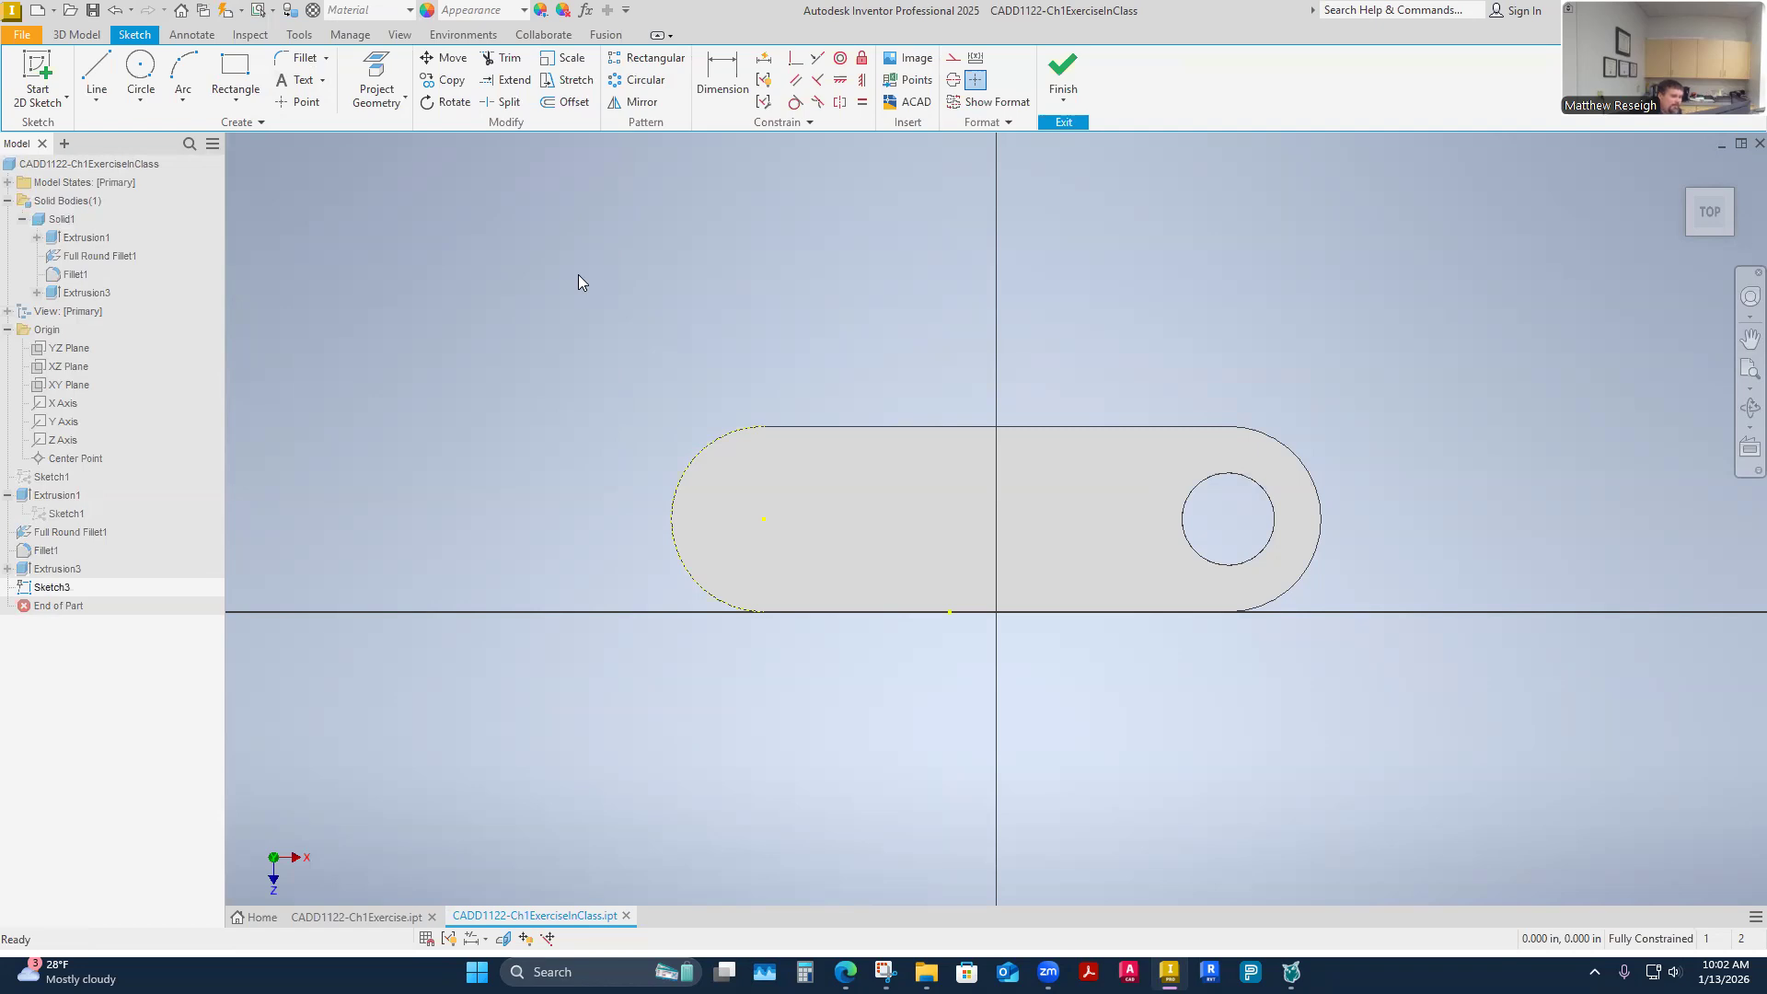
Place a sketch point on the center of the projected arc at the upper flange's rounded end
click(302, 101)
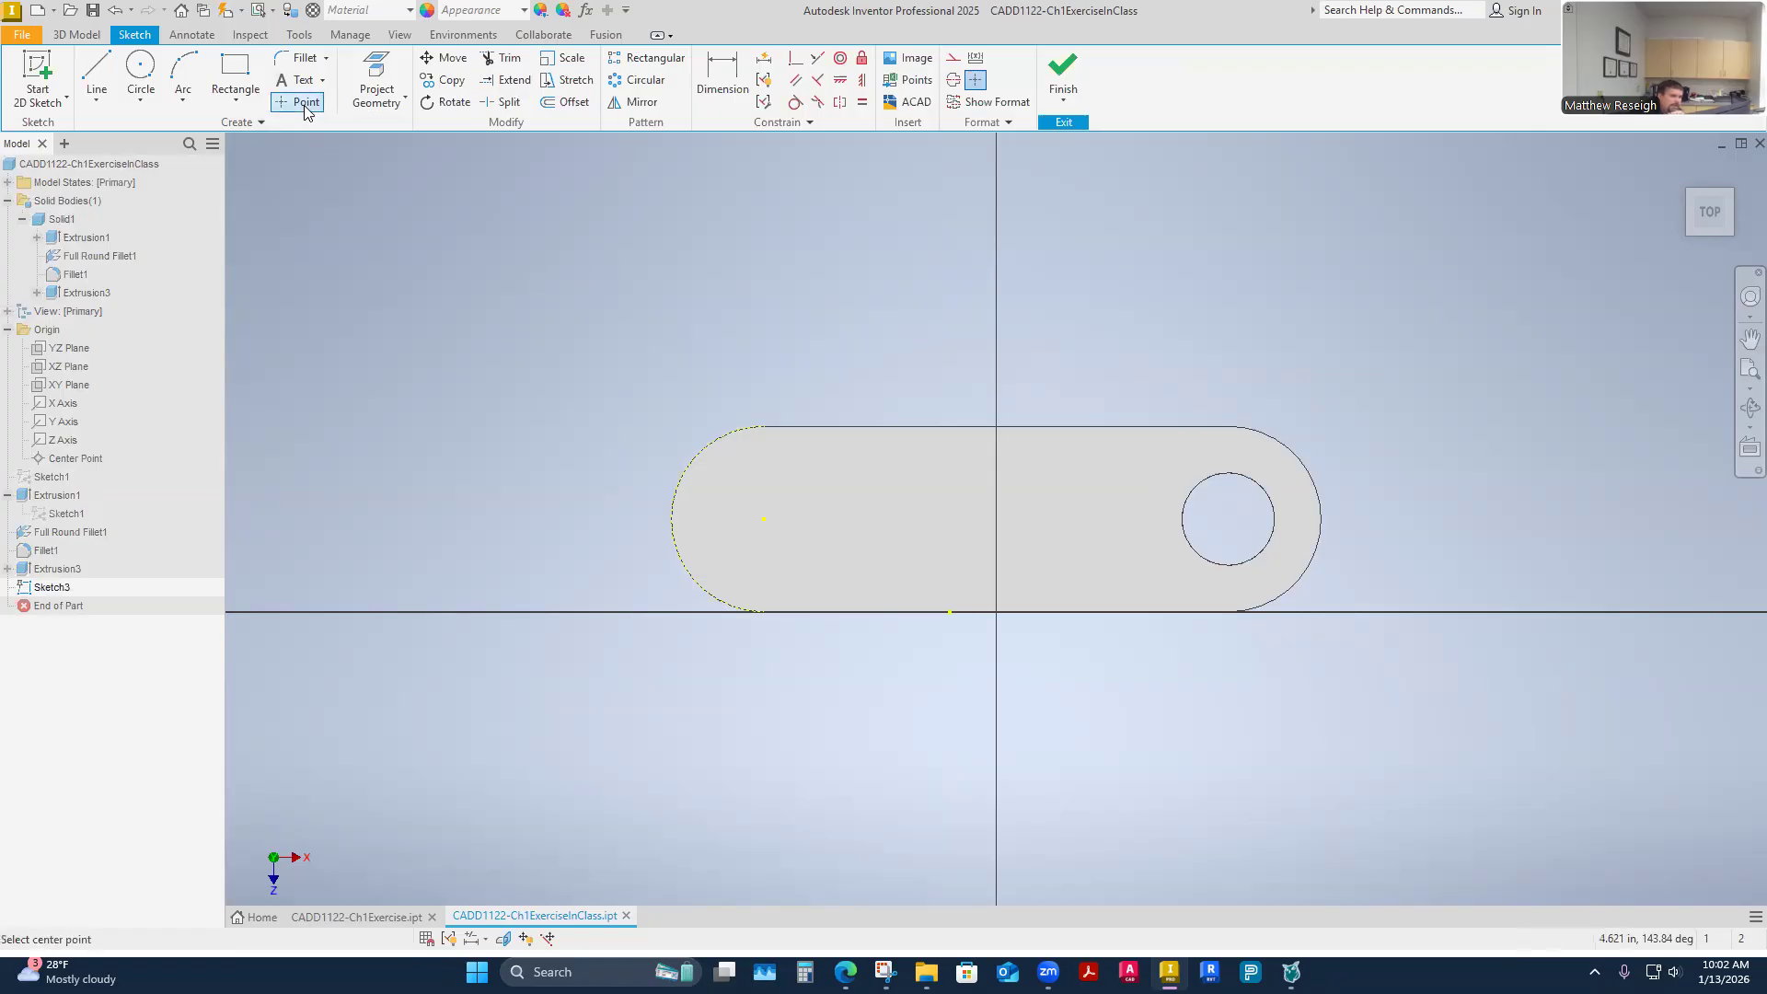
click(763, 519)
right_click(598, 510)
click(645, 505)
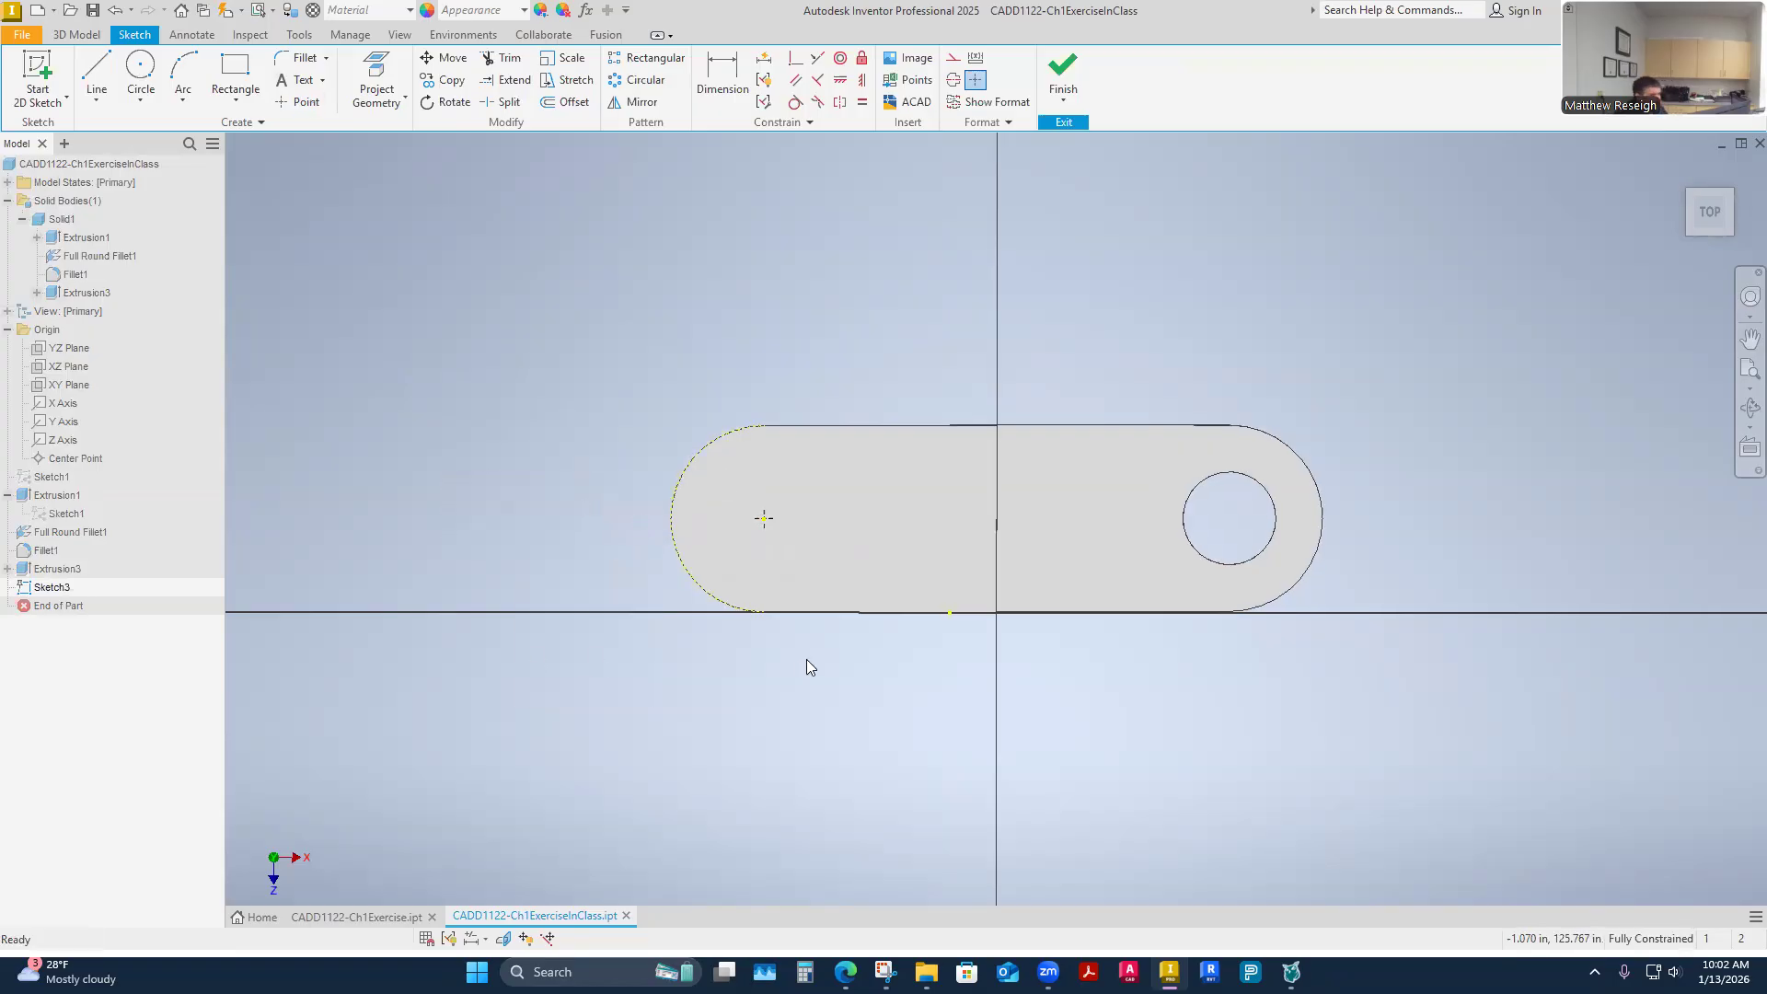
Place a second, unconstrained sketch point off-center on the upper flange, move it and delete it
shift+middle_drag(806, 659, 813, 657)
scroll(832, 657, up, 8)
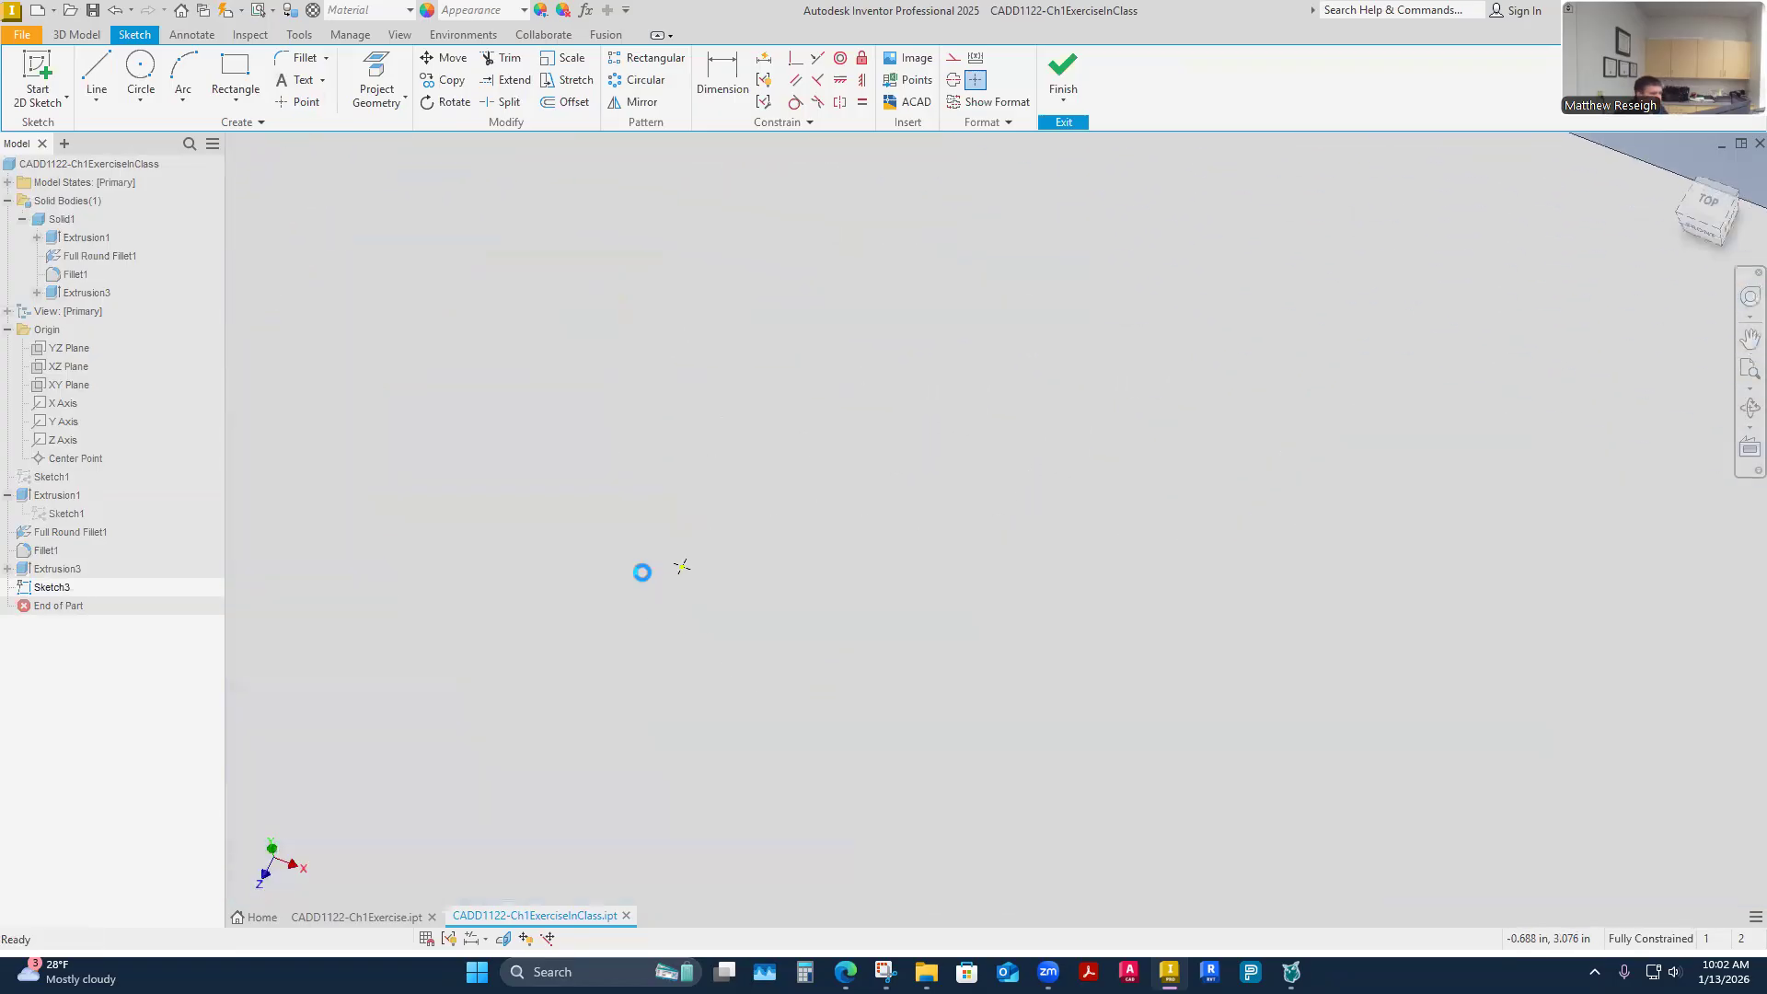
scroll(678, 568, down, 5)
scroll(644, 626, up, 2)
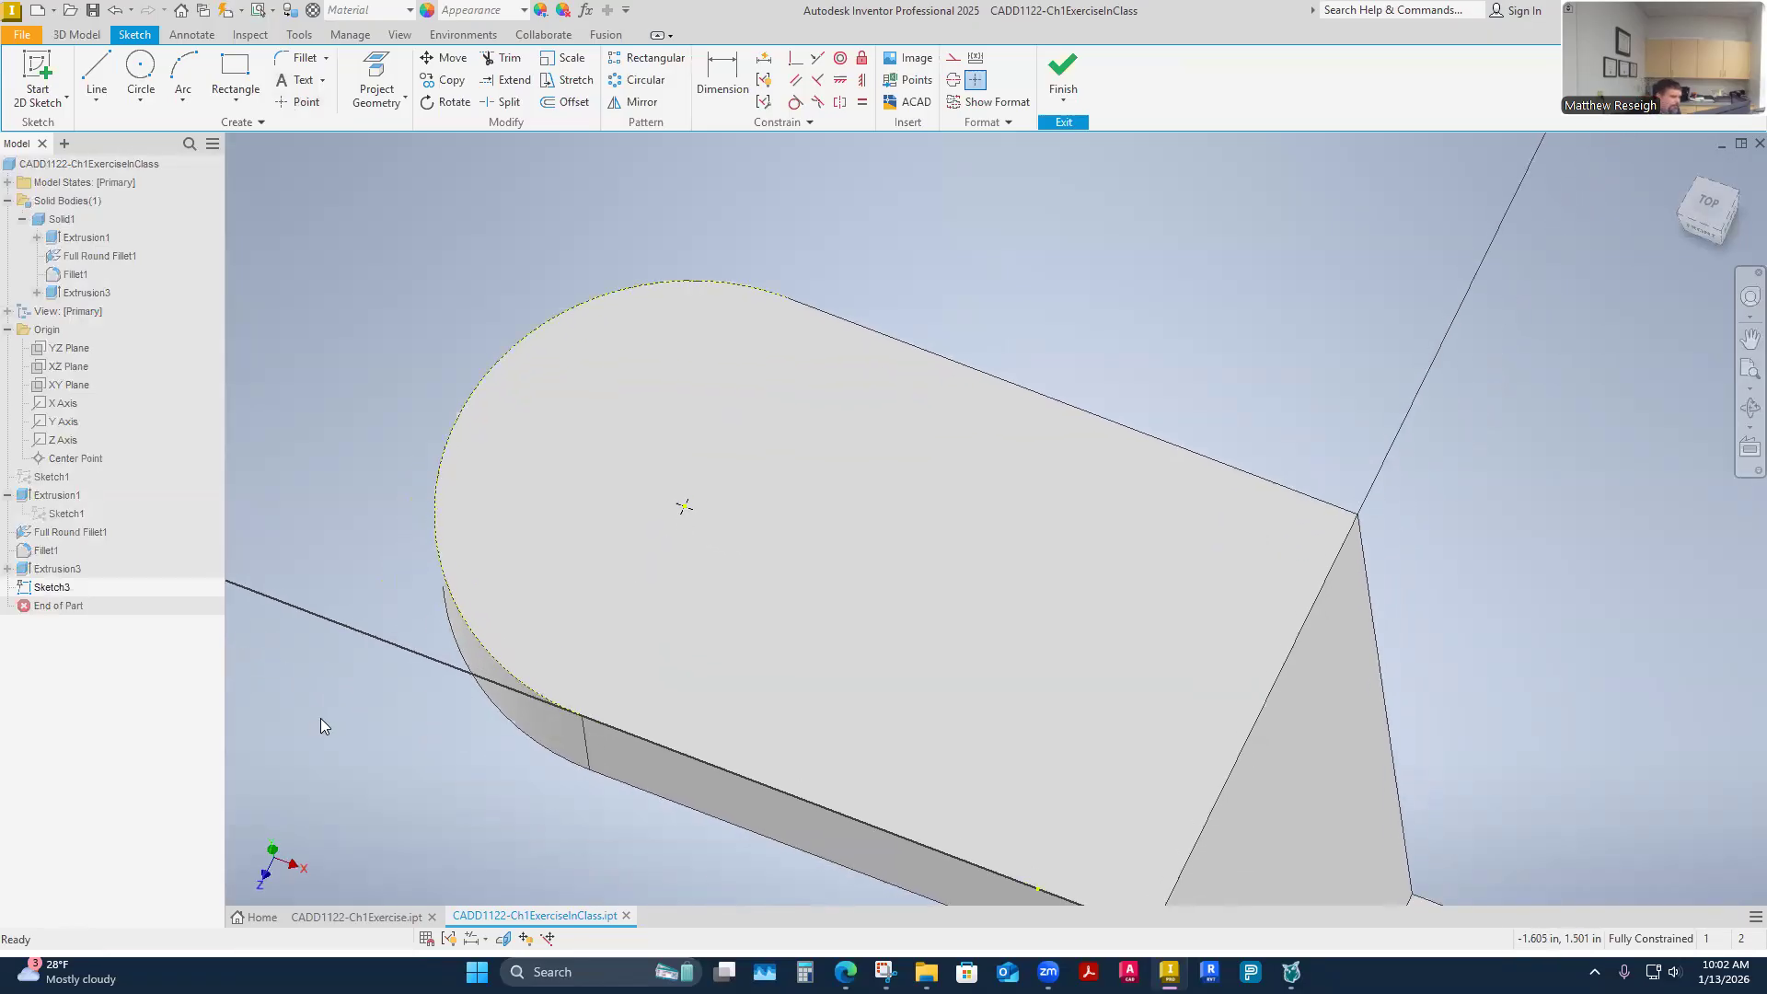
click(302, 101)
click(537, 395)
right_click(209, 469)
click(288, 469)
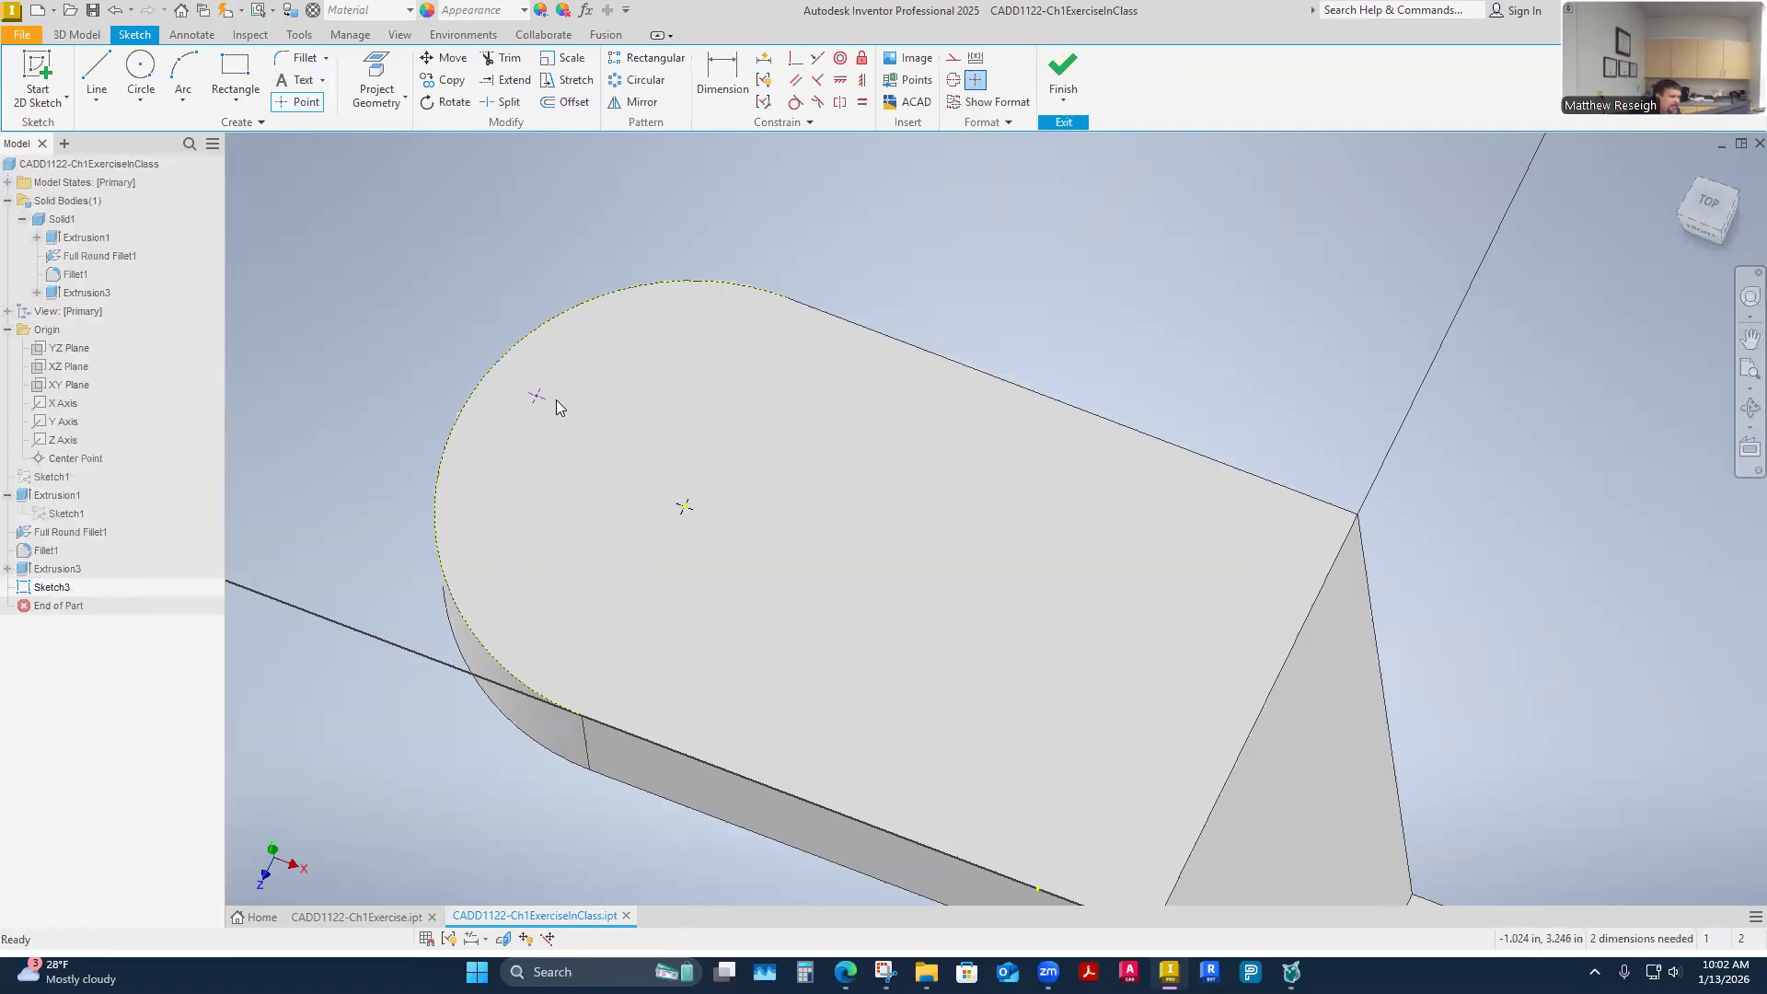
mouse_move(539, 398)
mouse_down()
mouse_move(699, 443)
mouse_move(648, 426)
mouse_up()
right_click(651, 423)
click(664, 365)
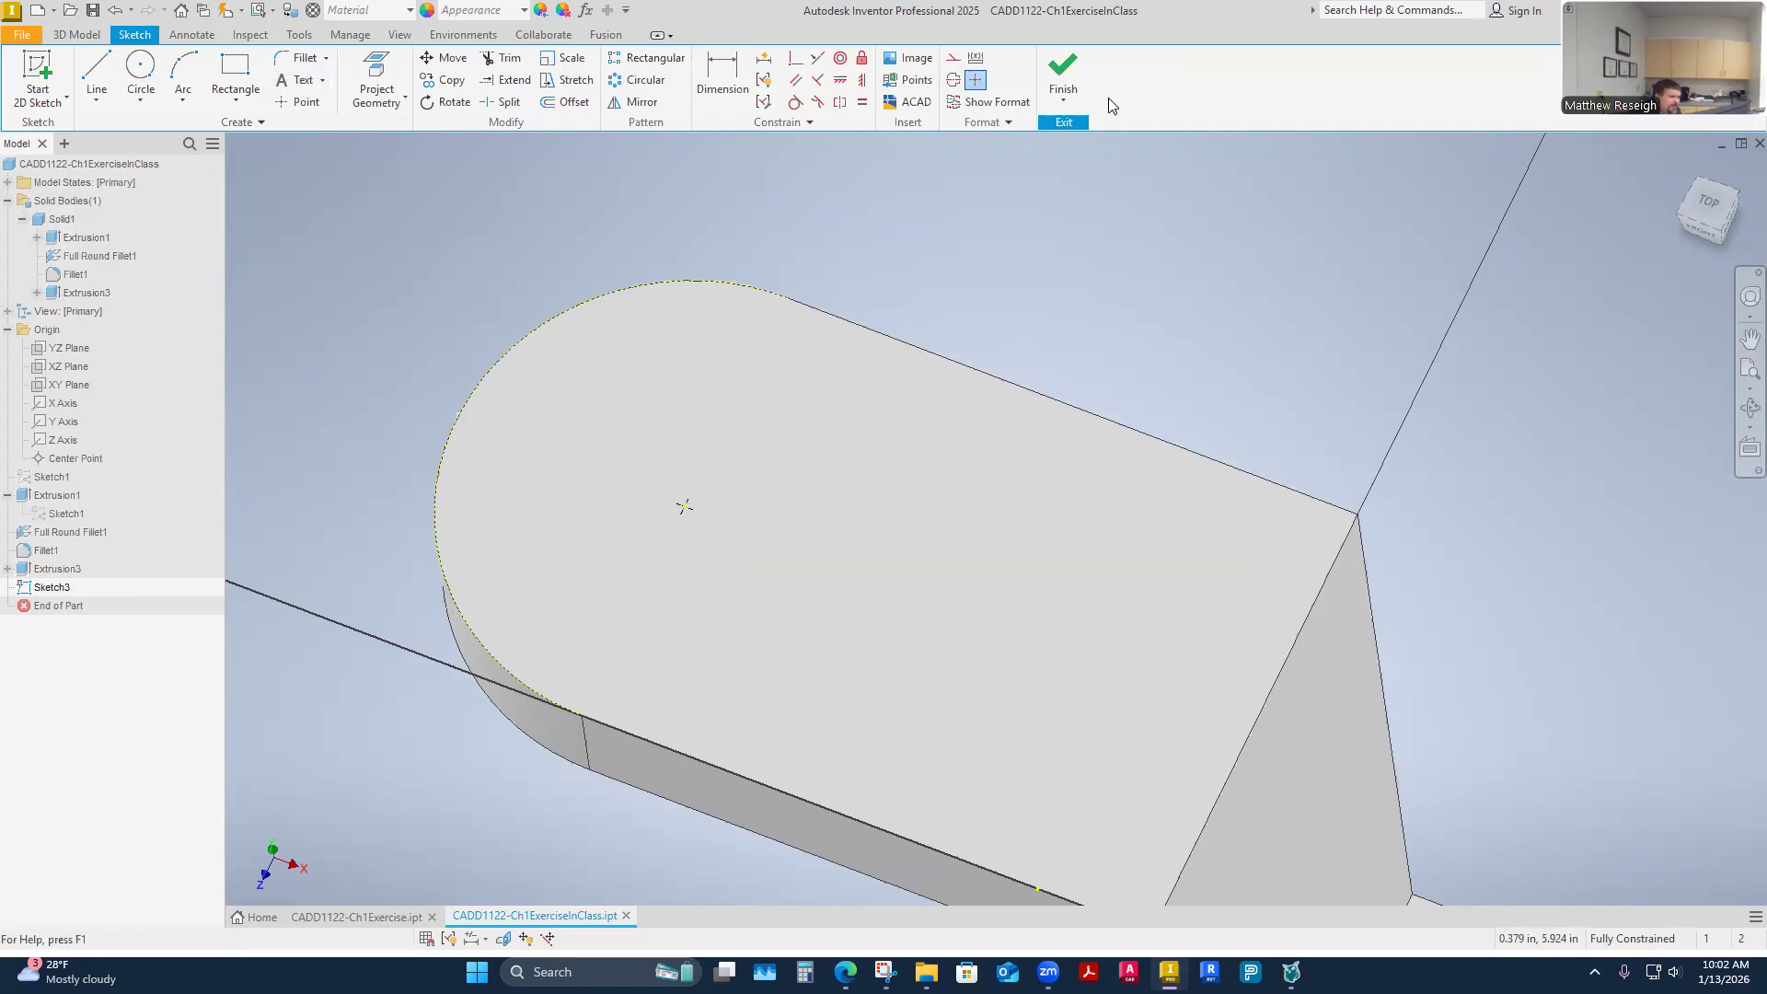
Finish the sketch containing the center point on the upper flange's top face
click(1063, 72)
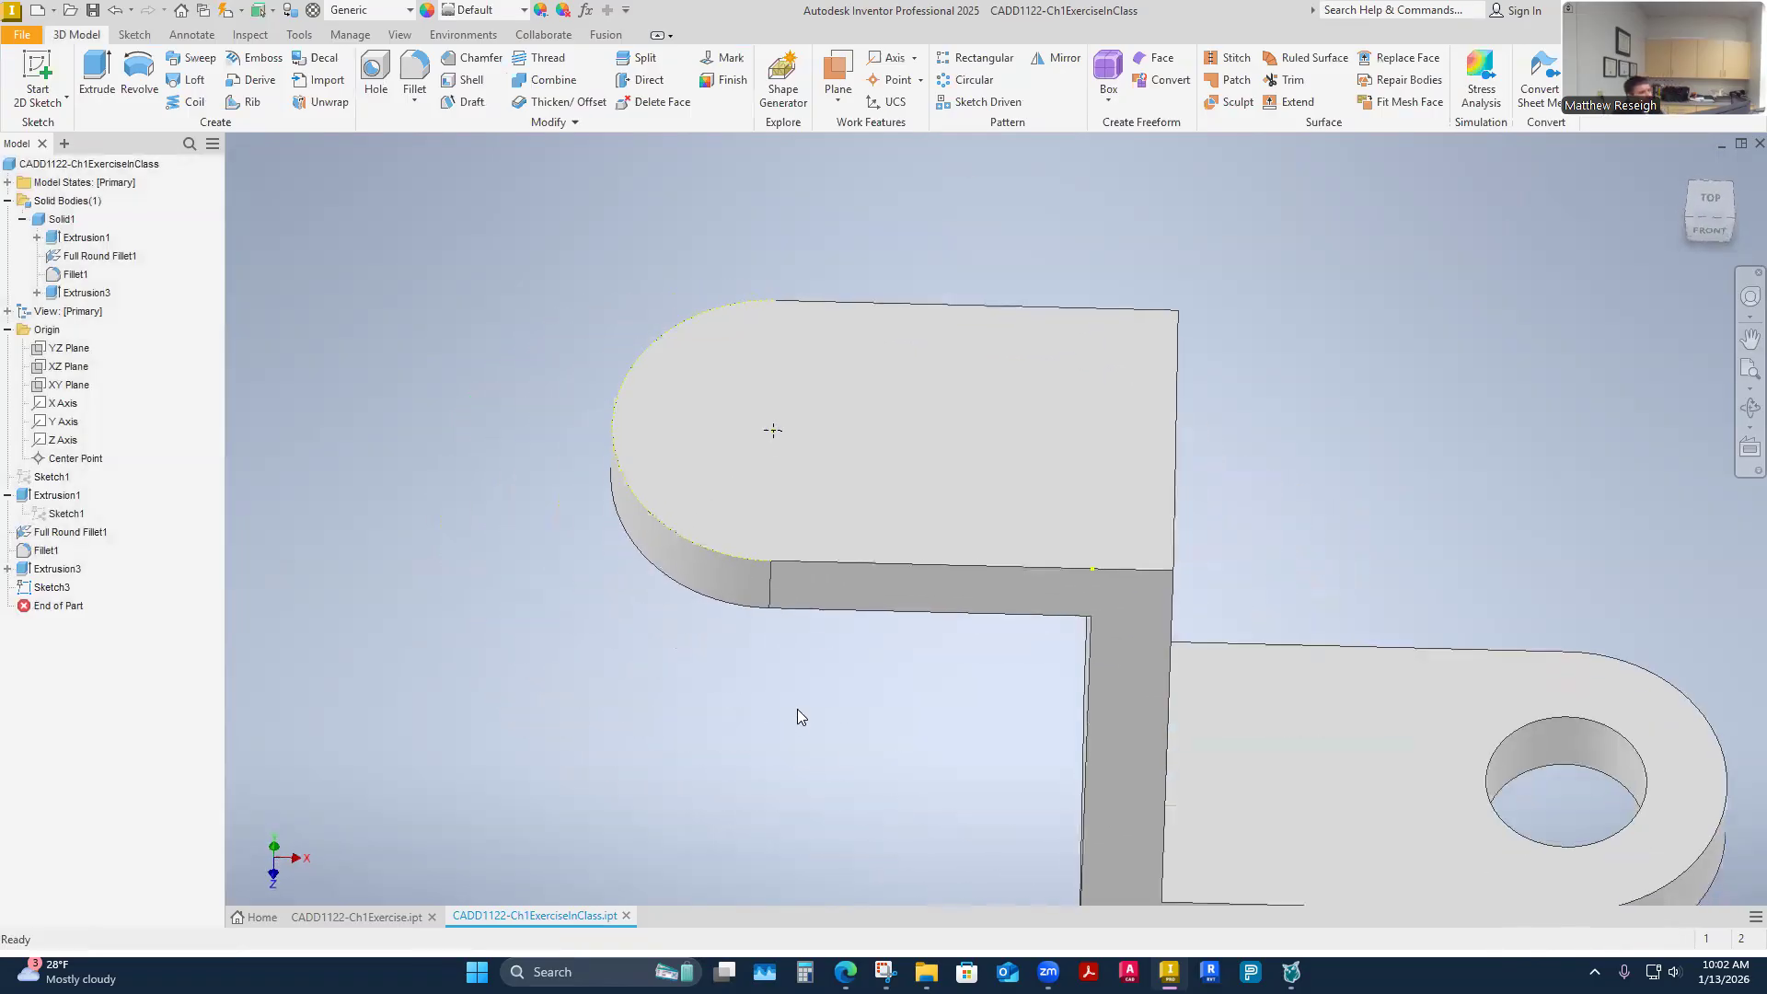
Start a Hole feature, clear its preselected position and reselect the sketch point centered on the upper flange's rounded end
shift+middle_drag(797, 709, 785, 716)
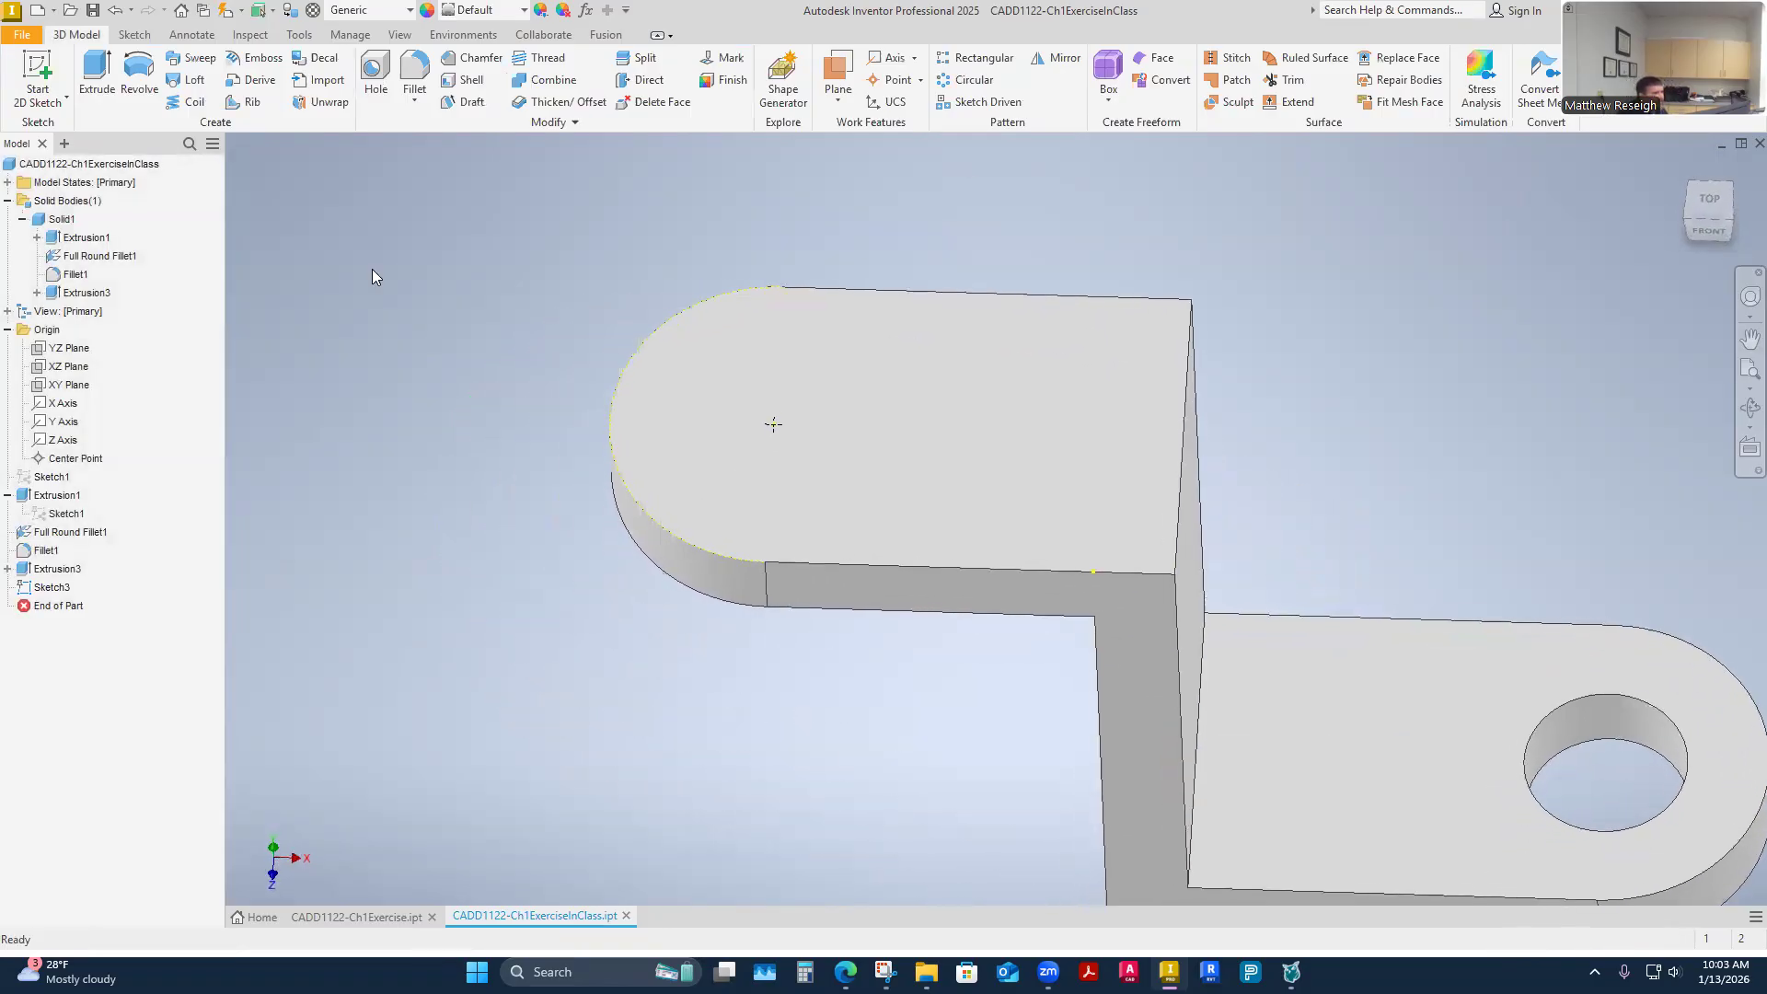
click(374, 75)
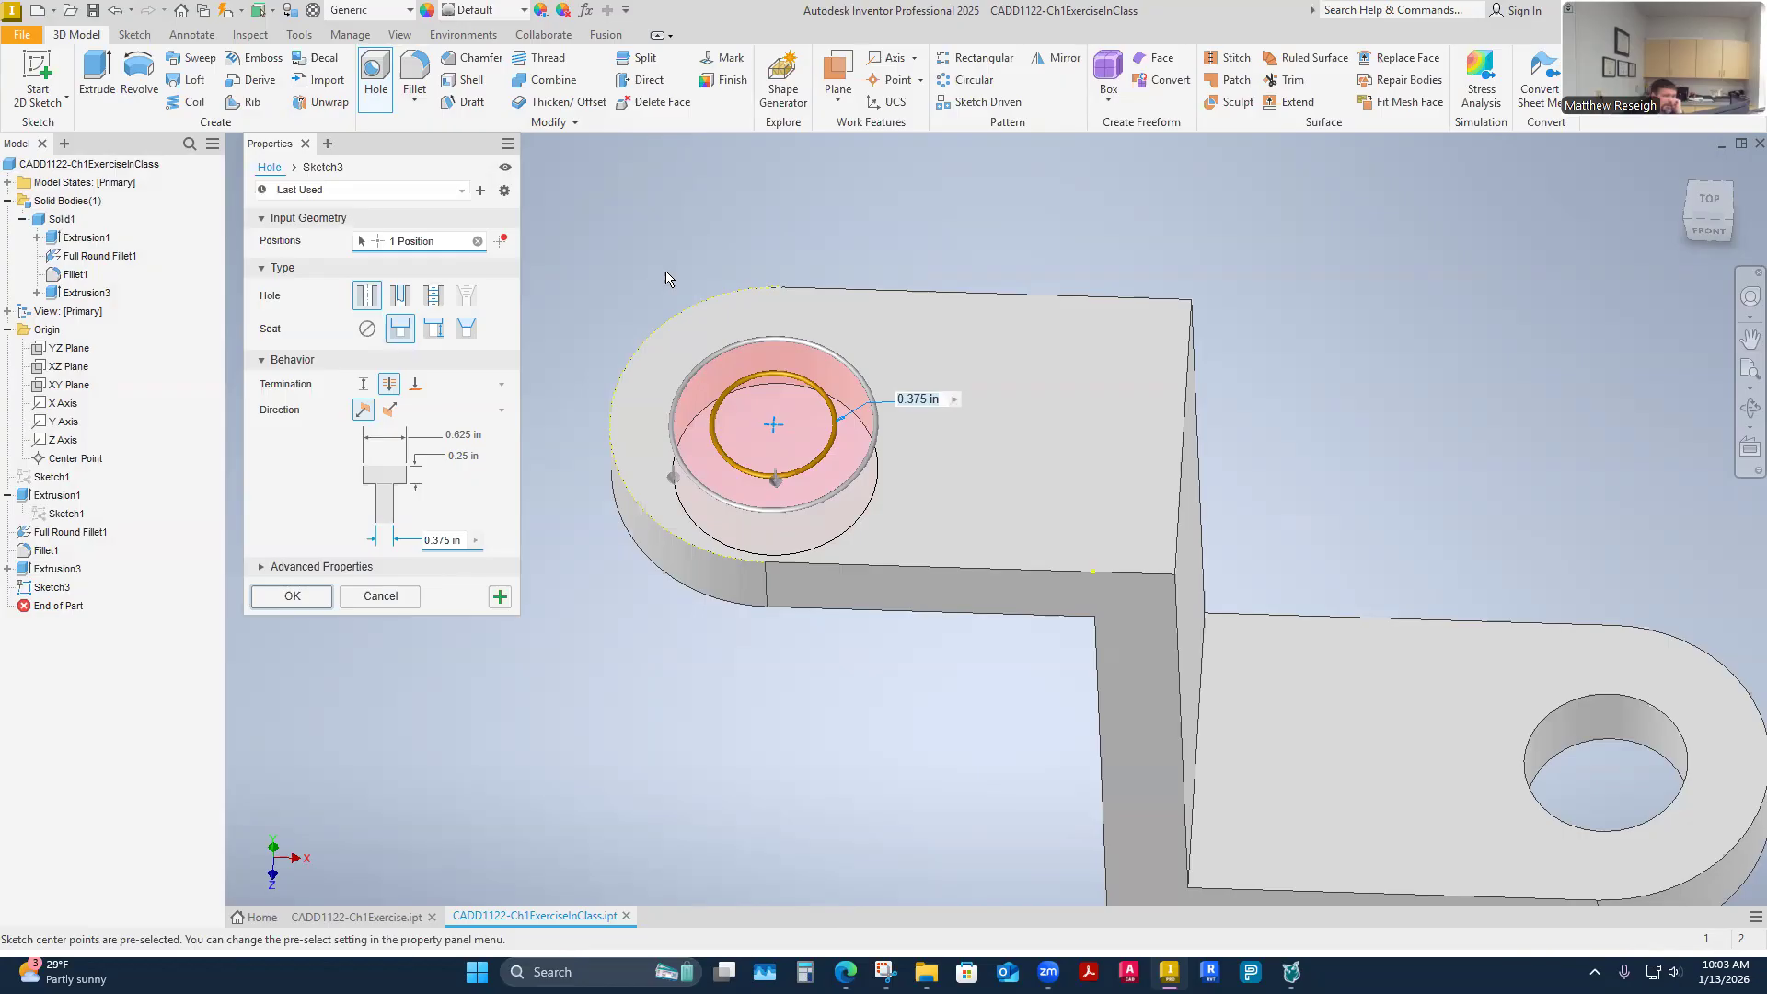
click(478, 241)
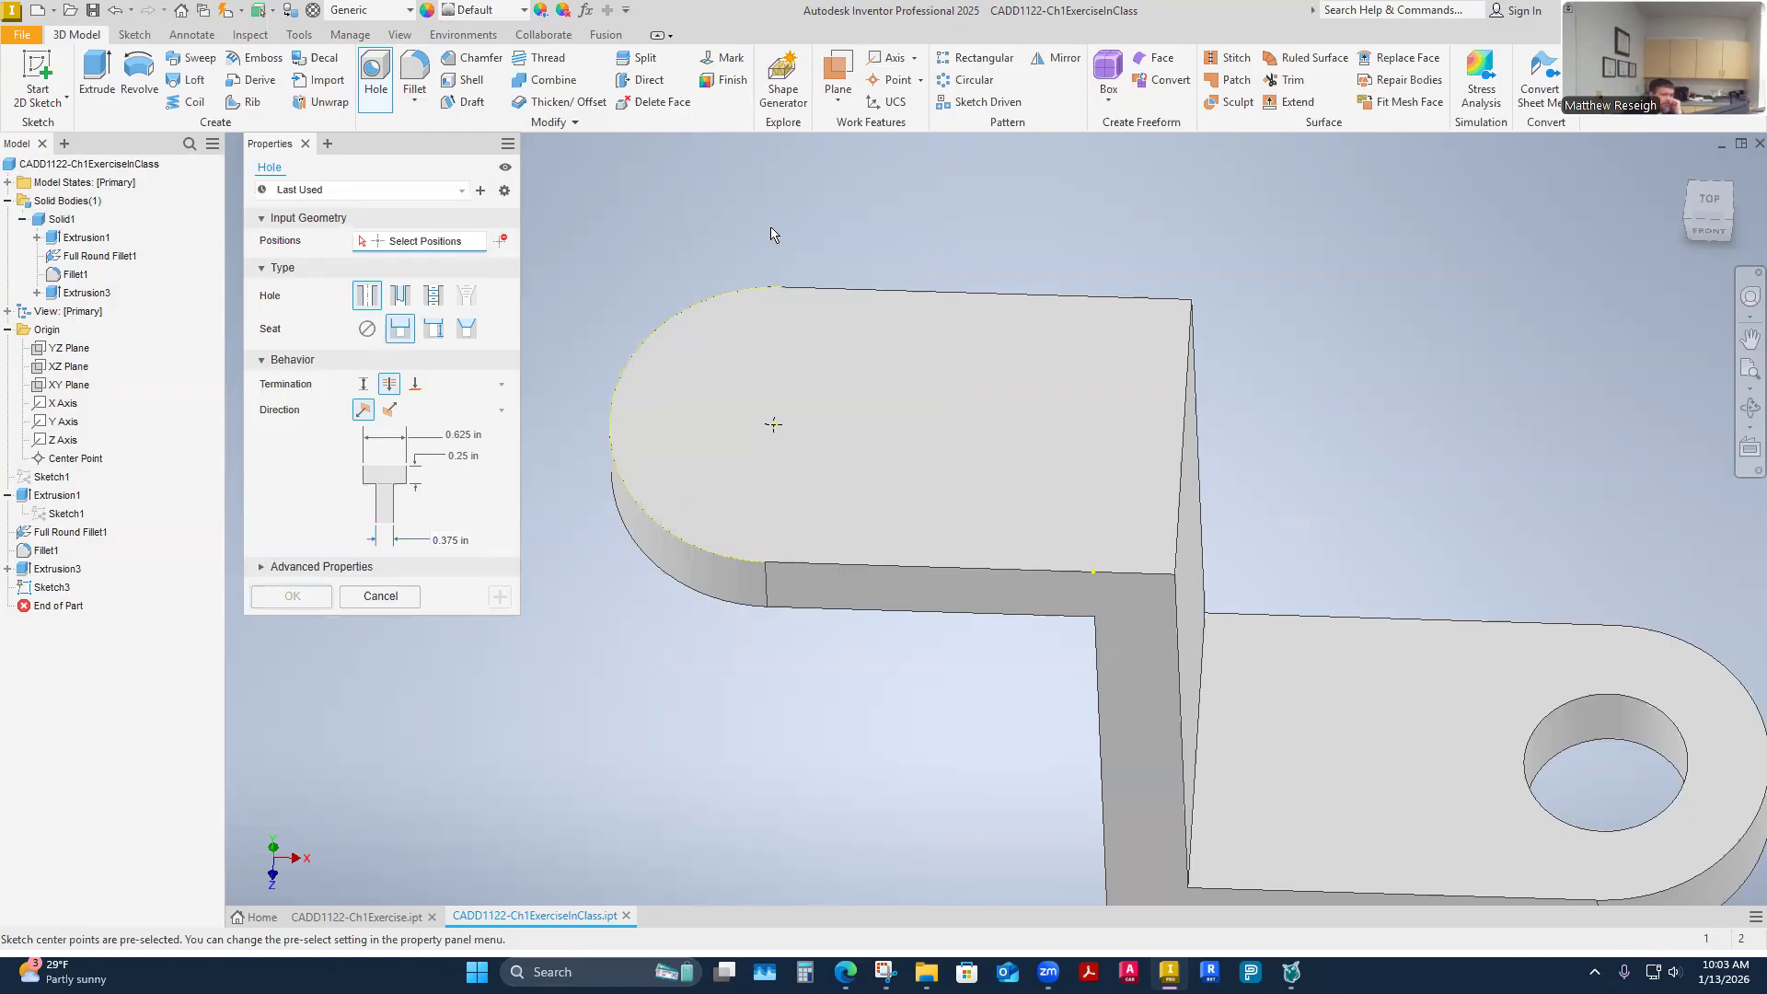
shift+middle_drag(771, 229, 966, 361)
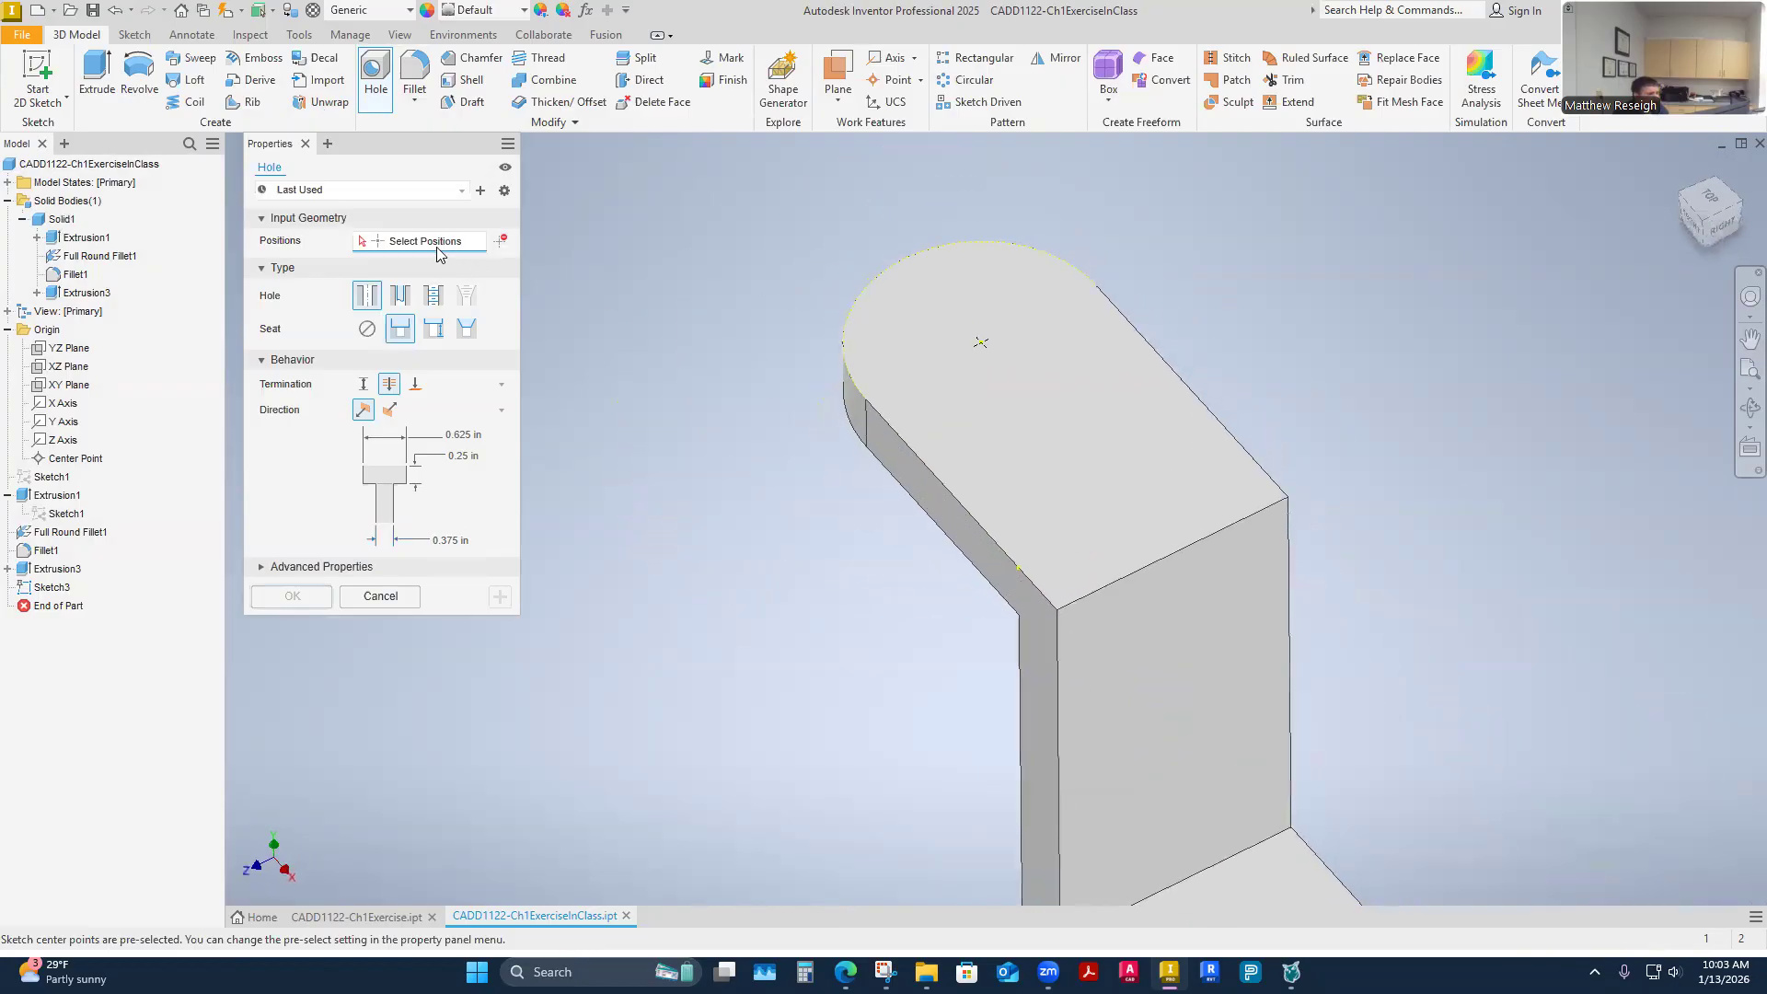
click(980, 343)
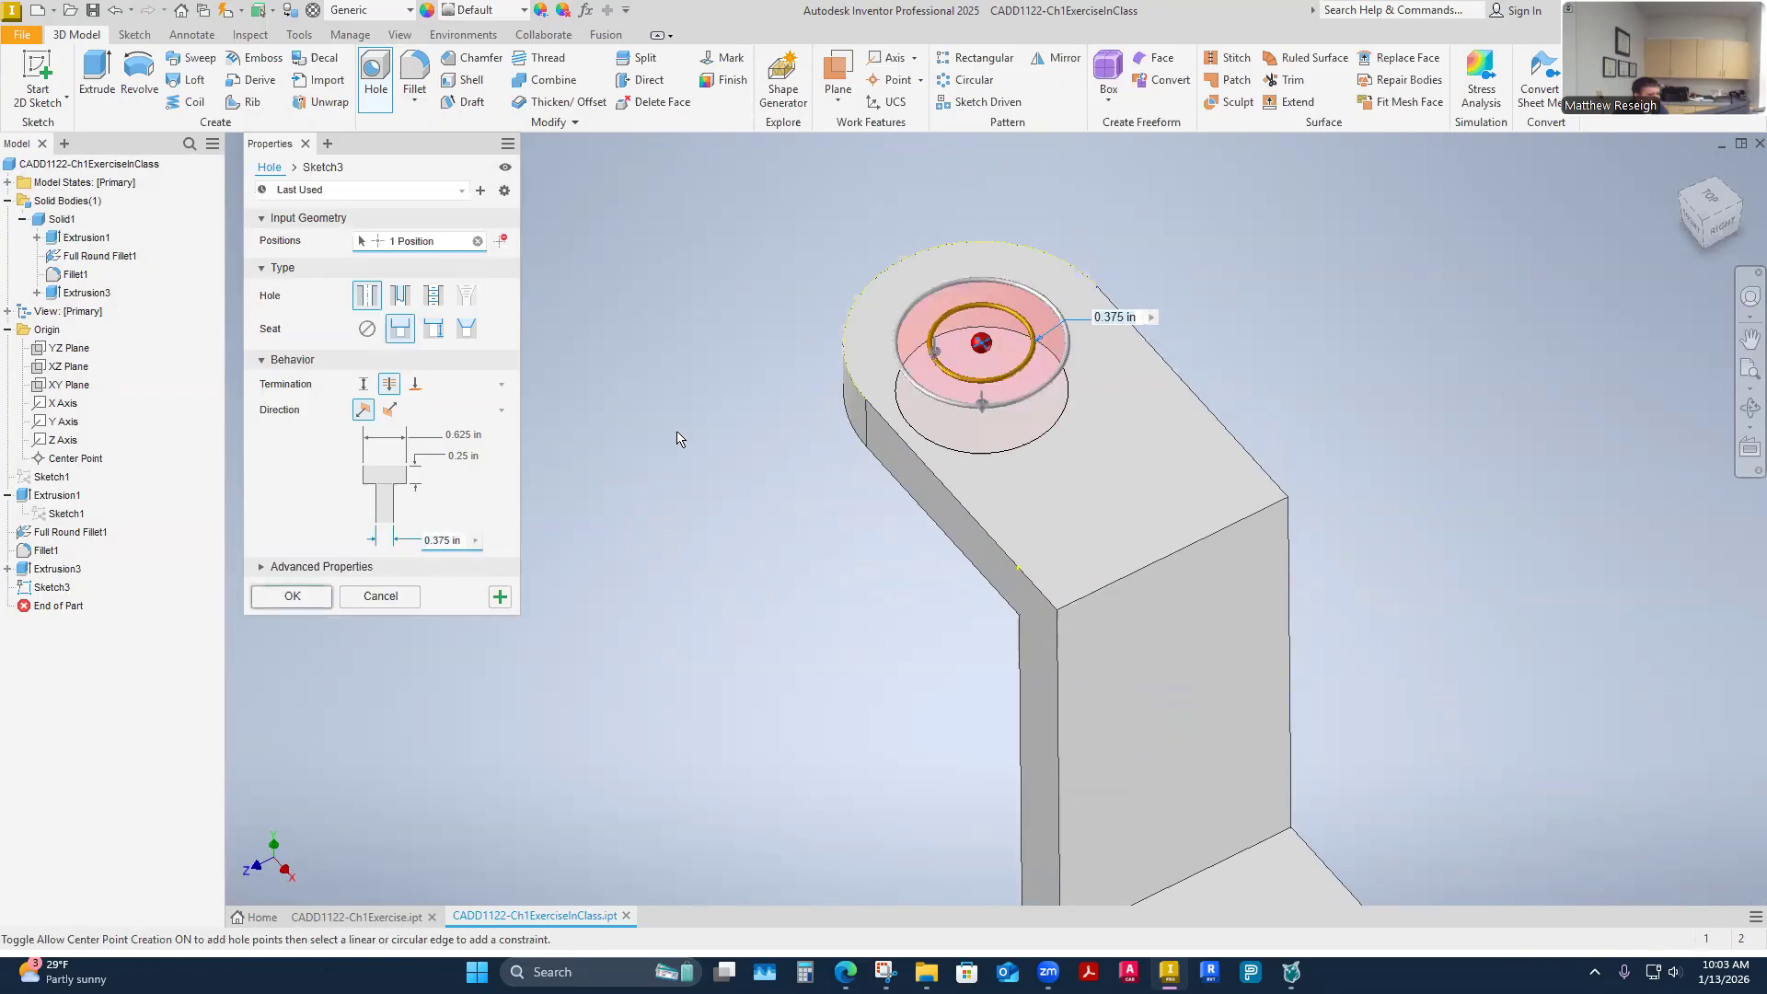
Preview the spotface and countersink seats and the flipped direction, returning the hole to a counterbore in the default direction
shift+middle_drag(677, 438, 707, 662)
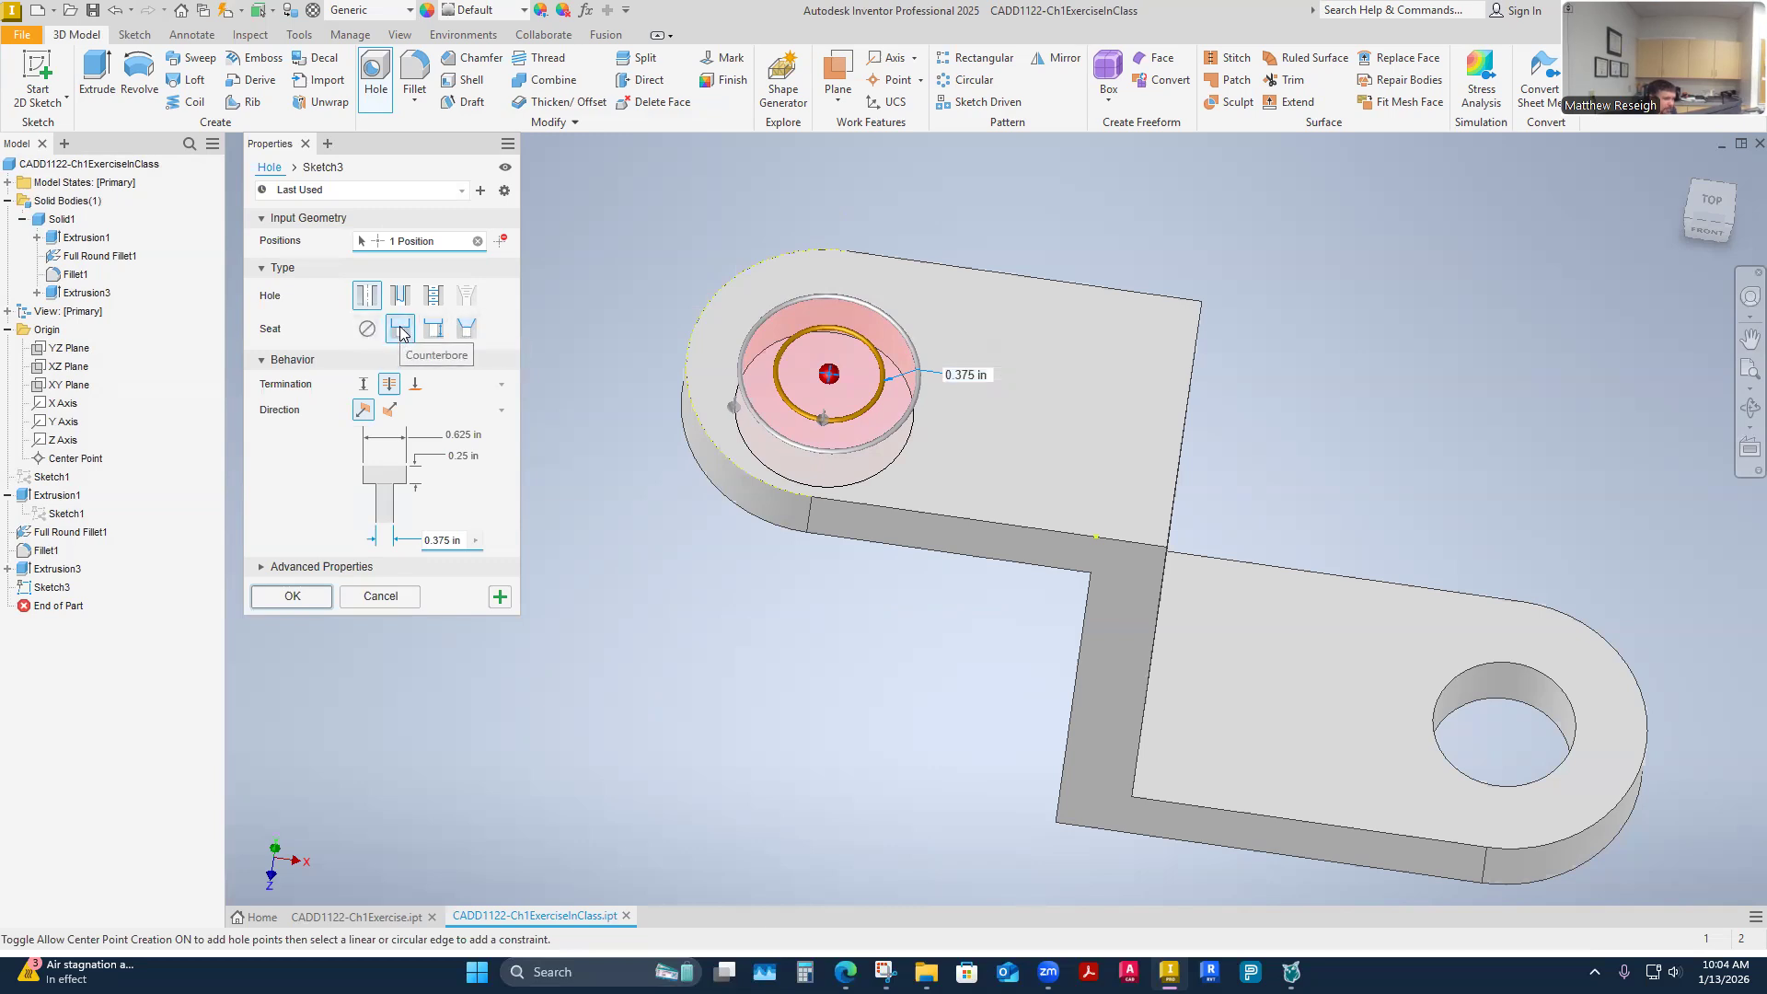
click(438, 334)
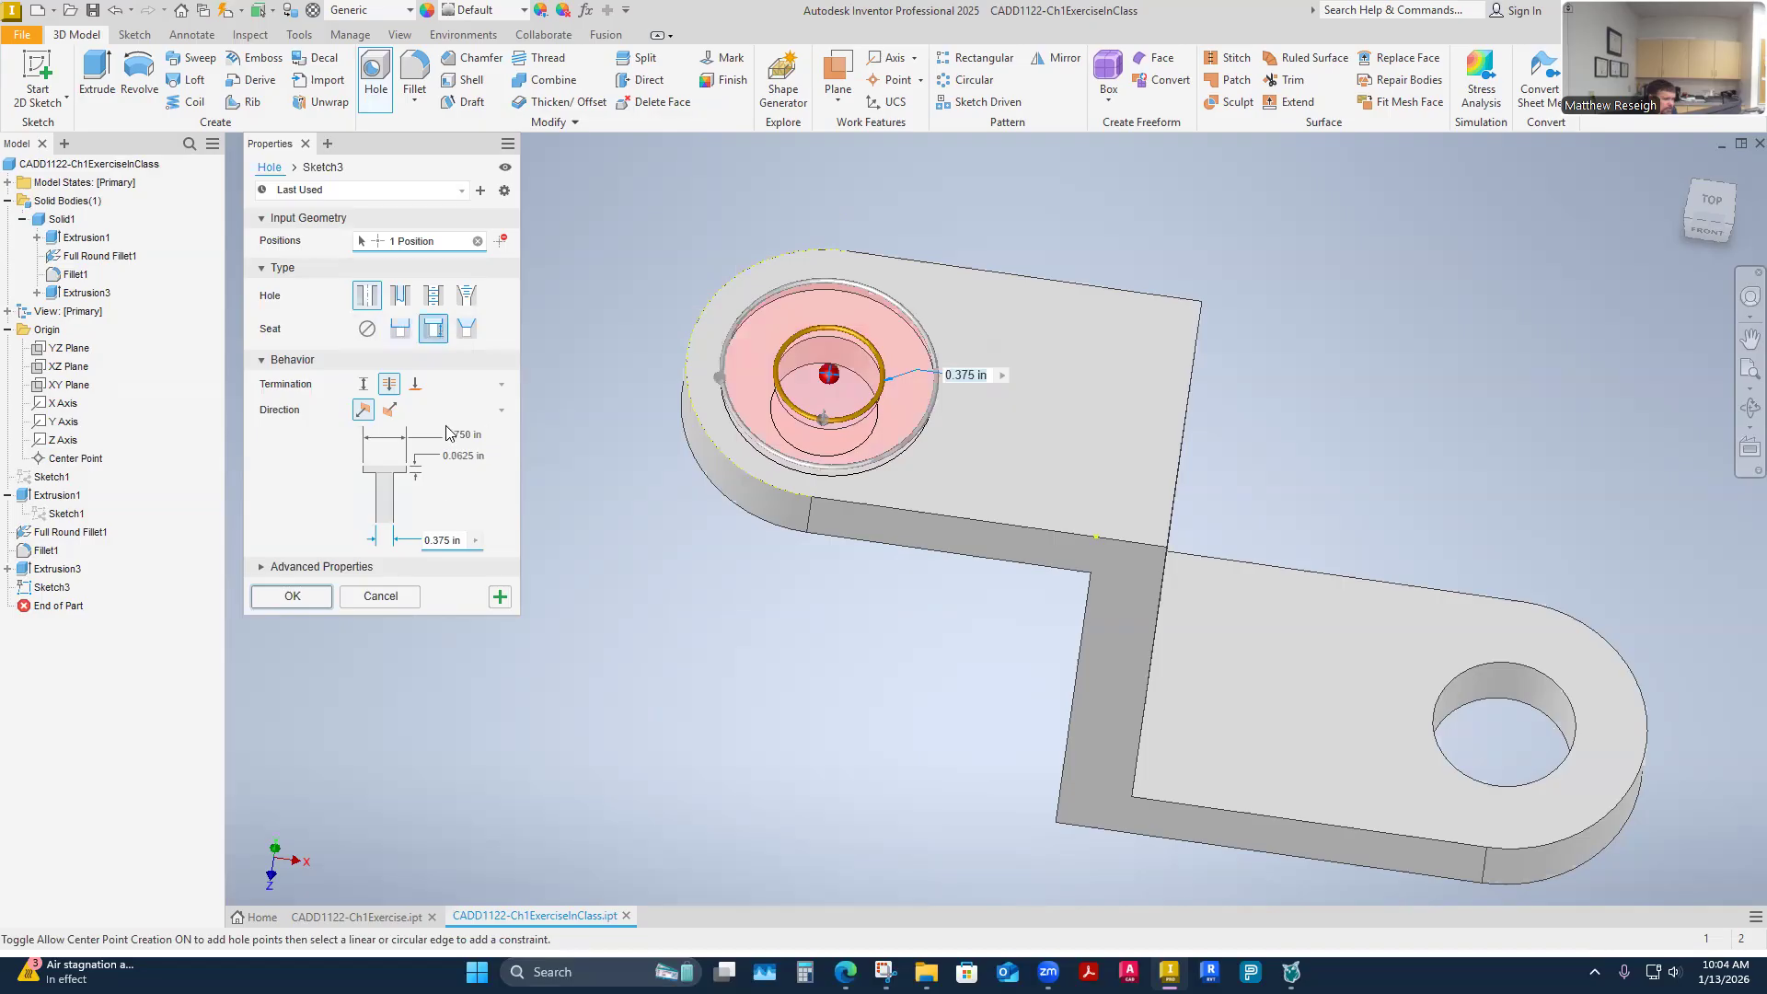
click(464, 331)
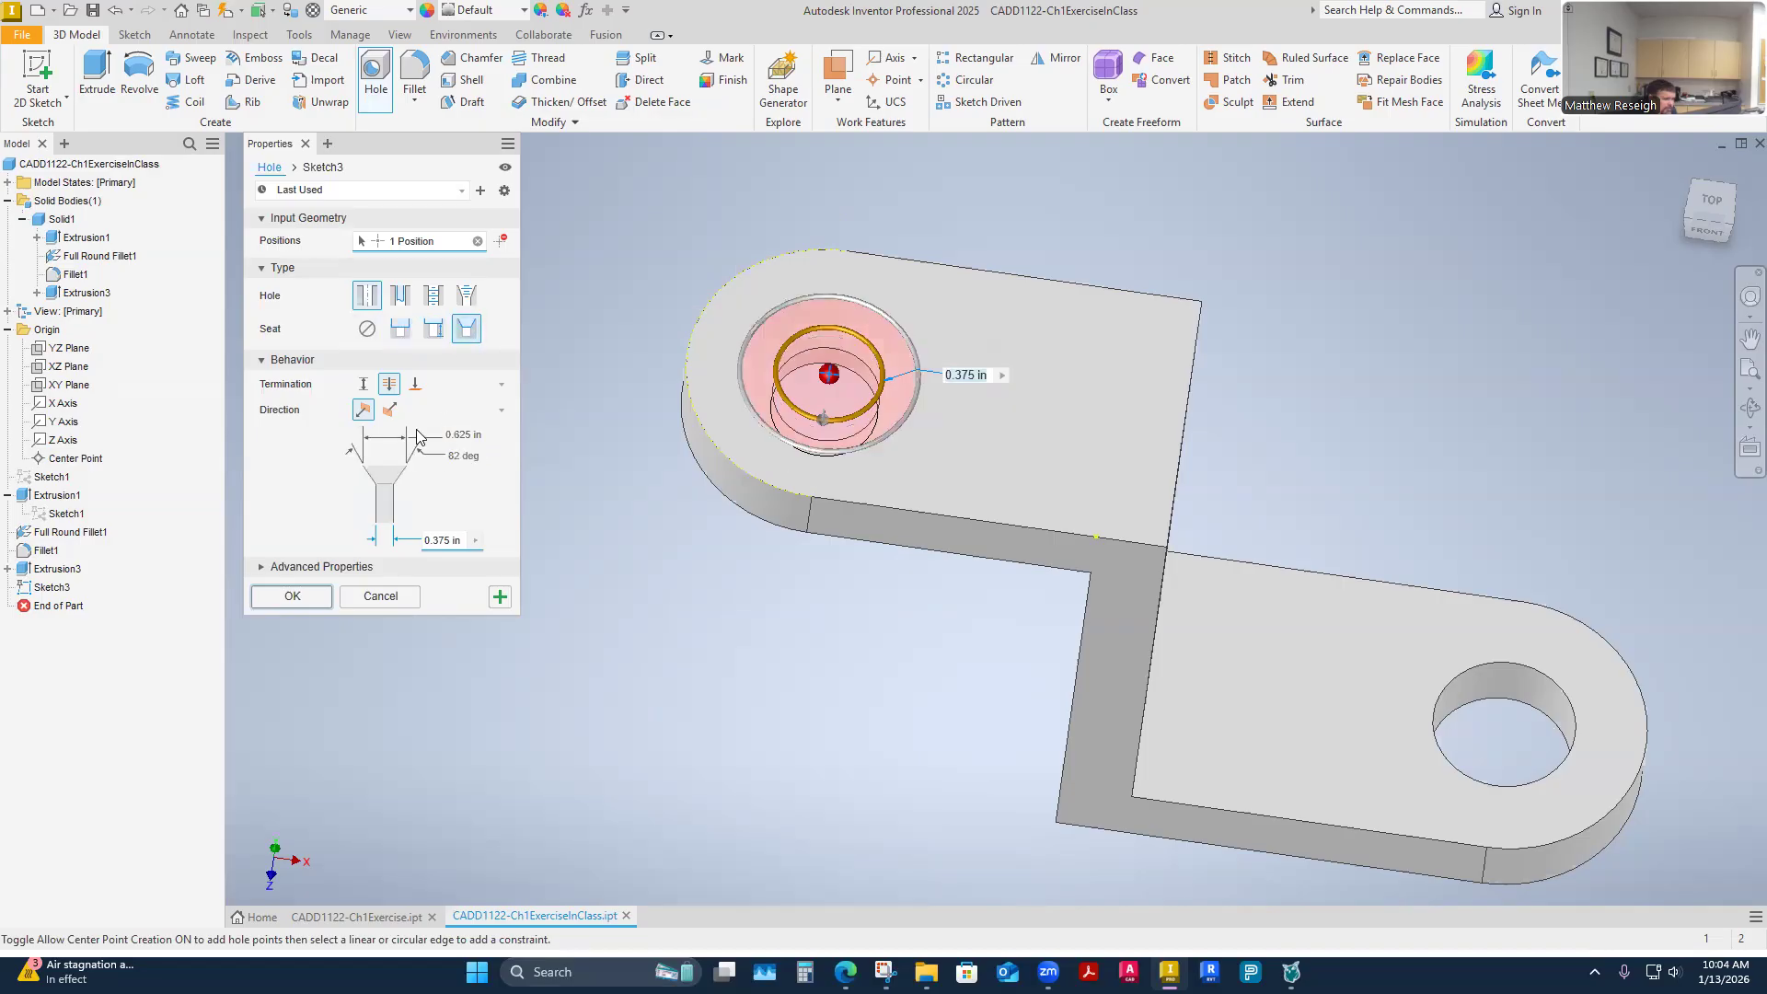
click(401, 330)
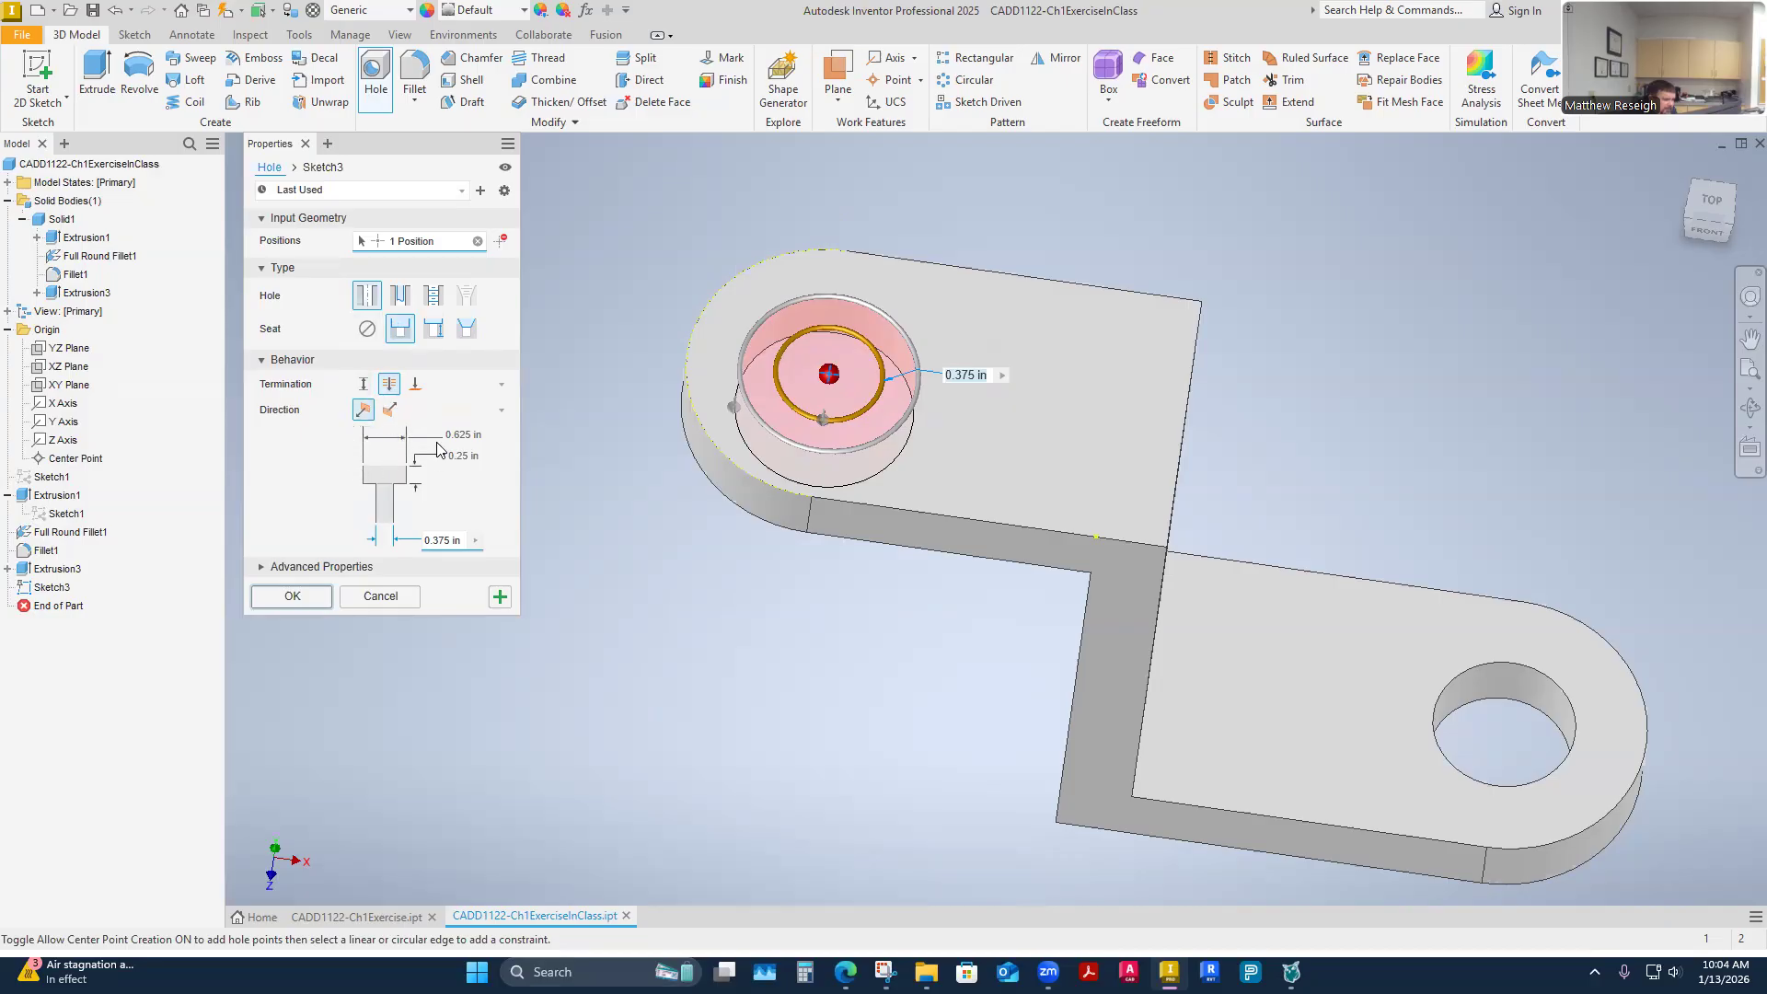
click(388, 410)
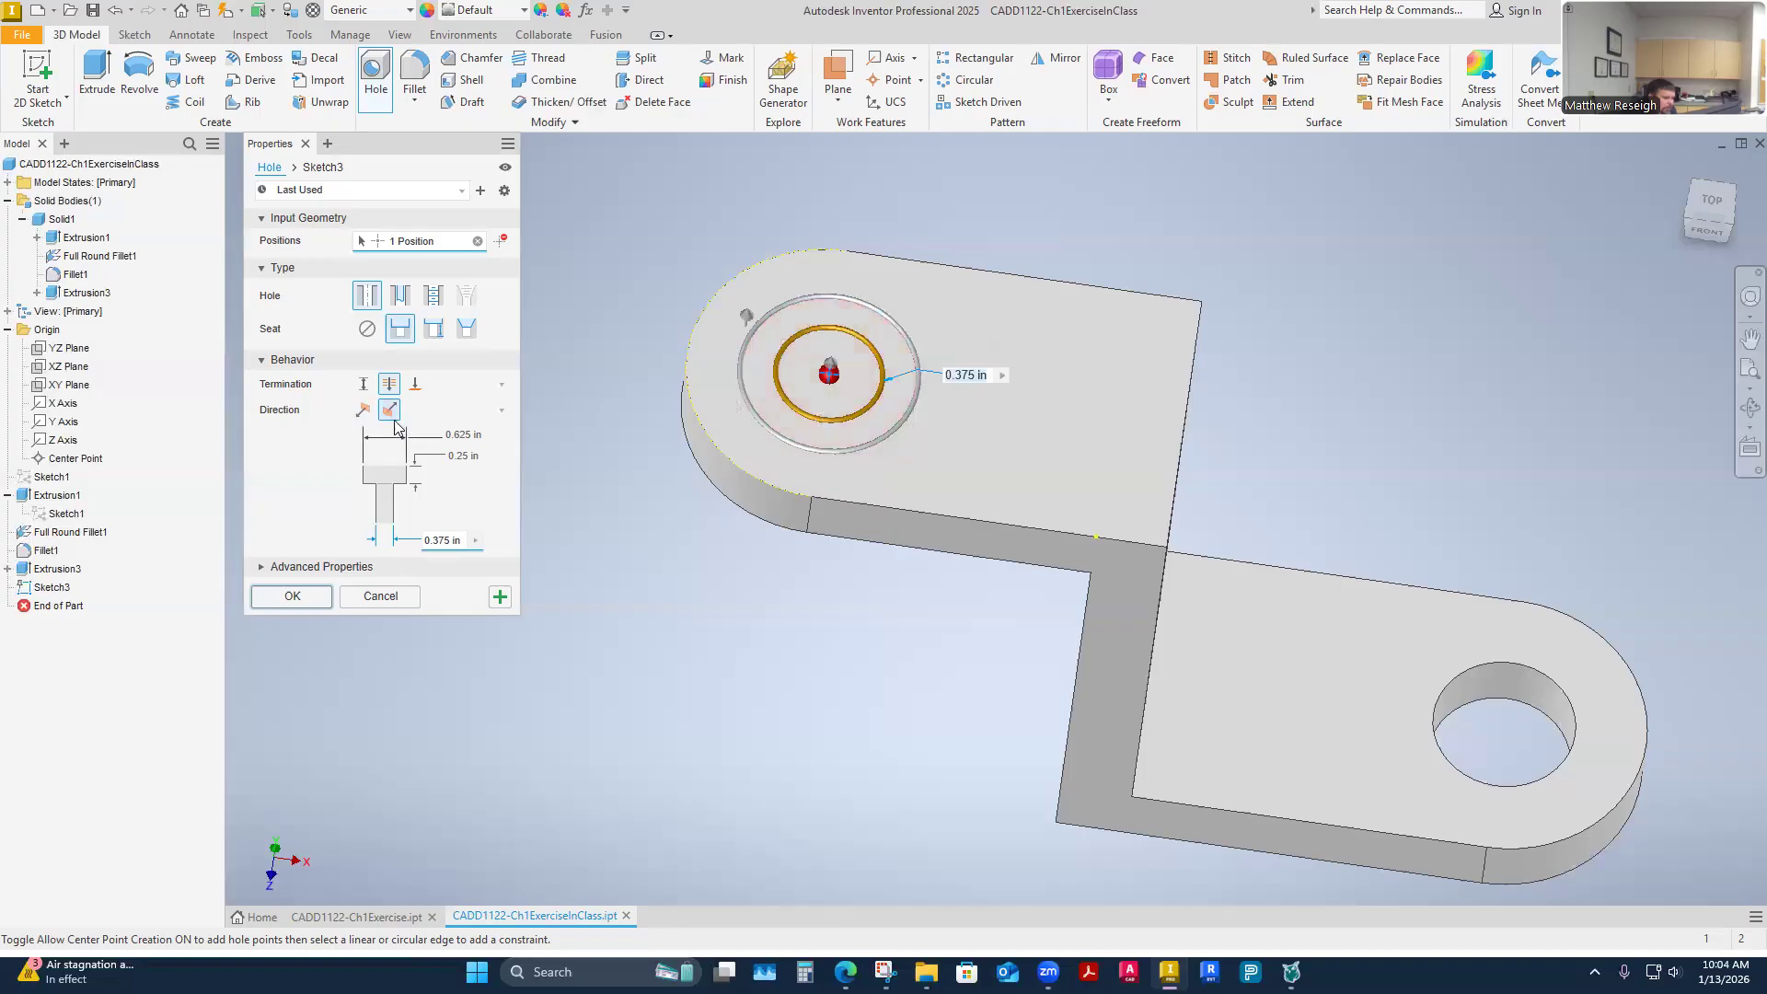
click(363, 411)
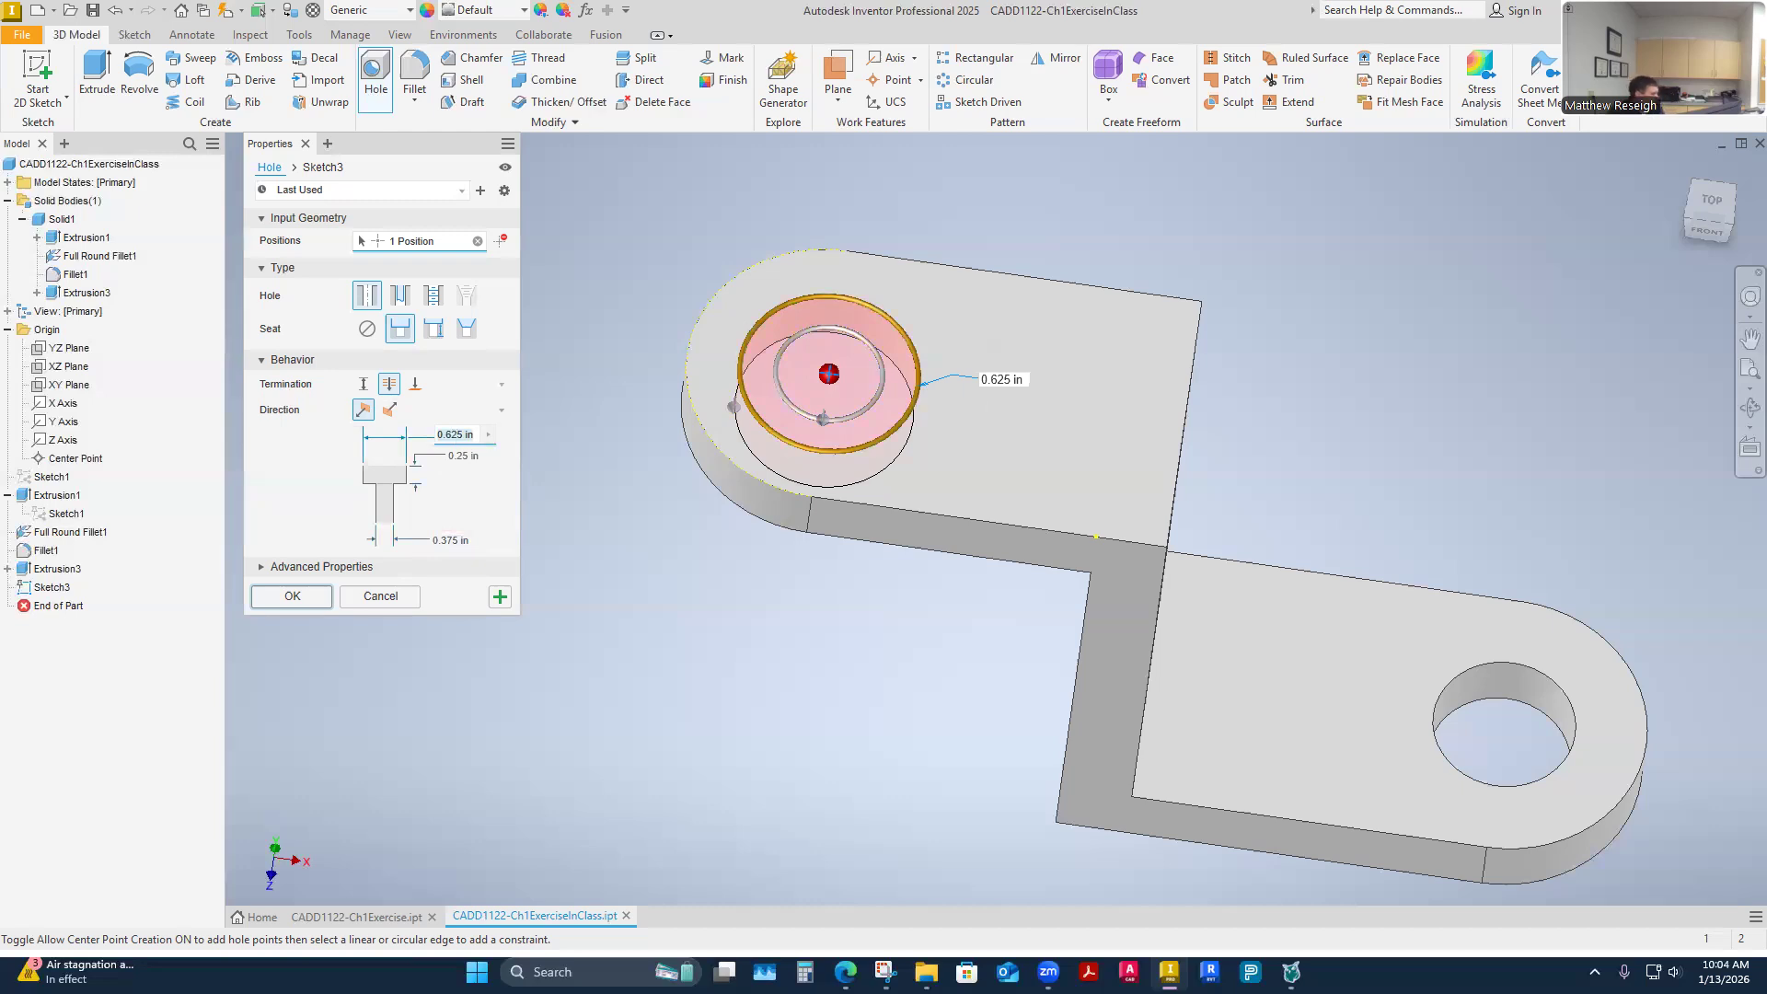
Check the hole callout in the reference drawing and set the counterbore diameter to .5 in
key(alt+Tab)
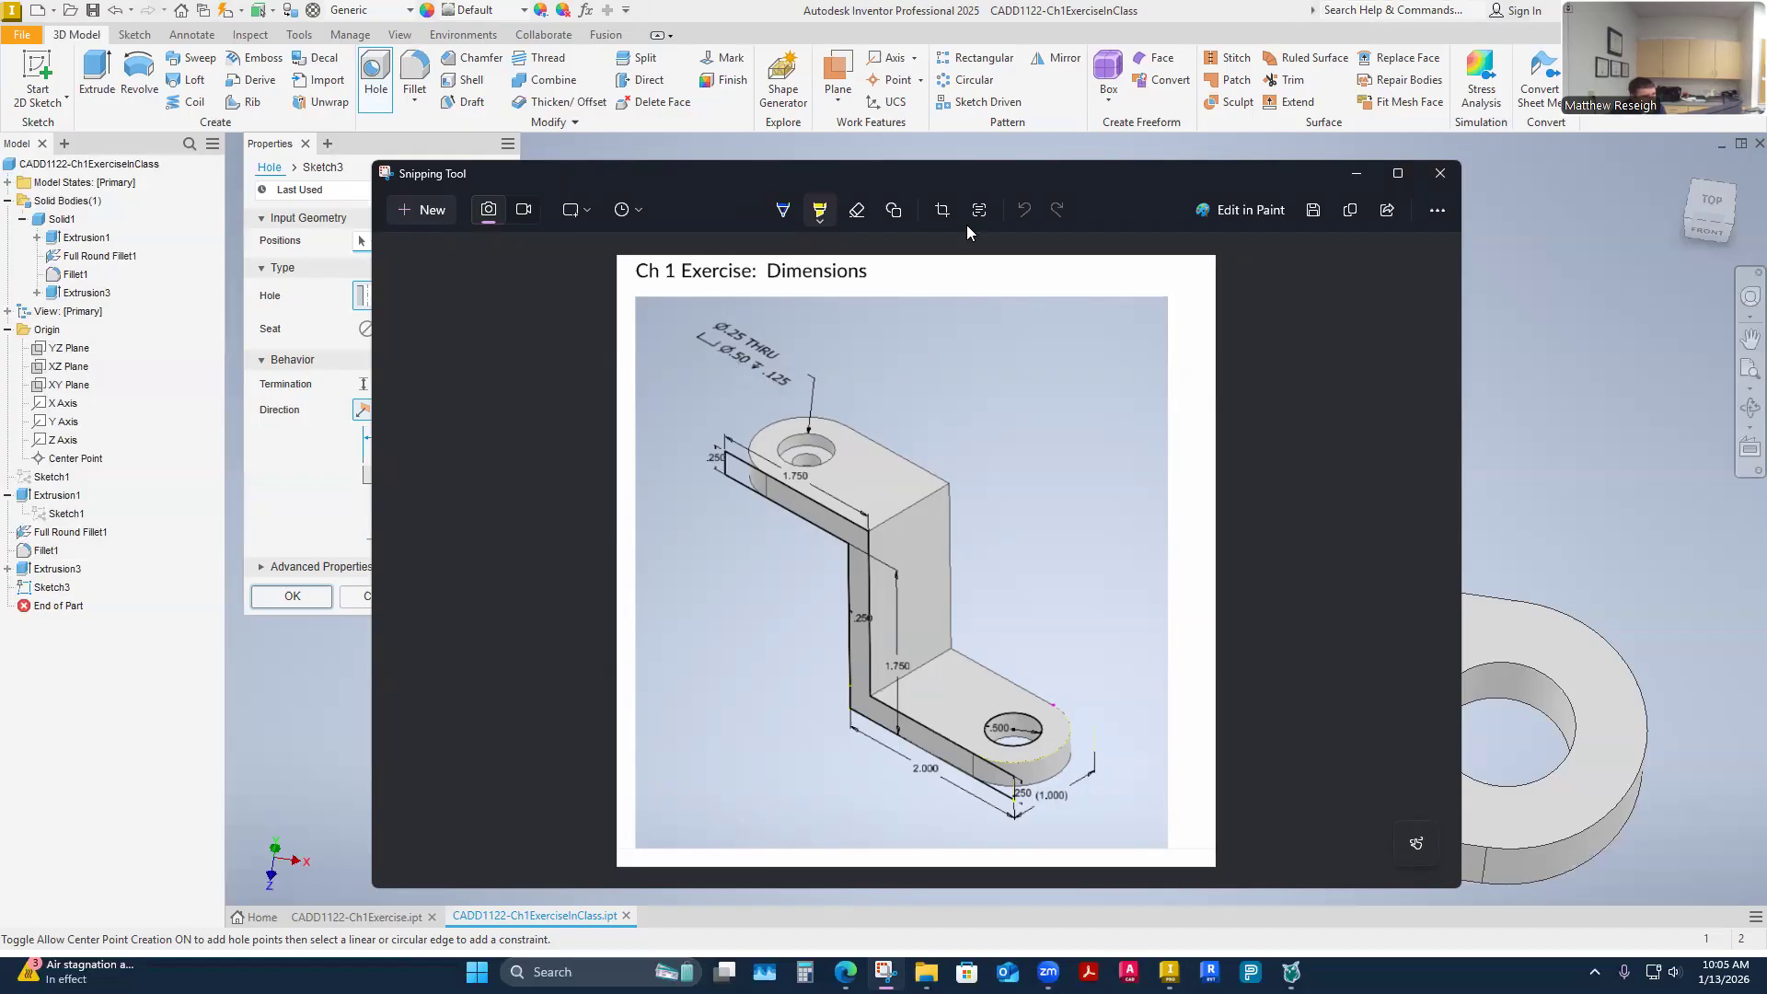
key(alt+Tab)
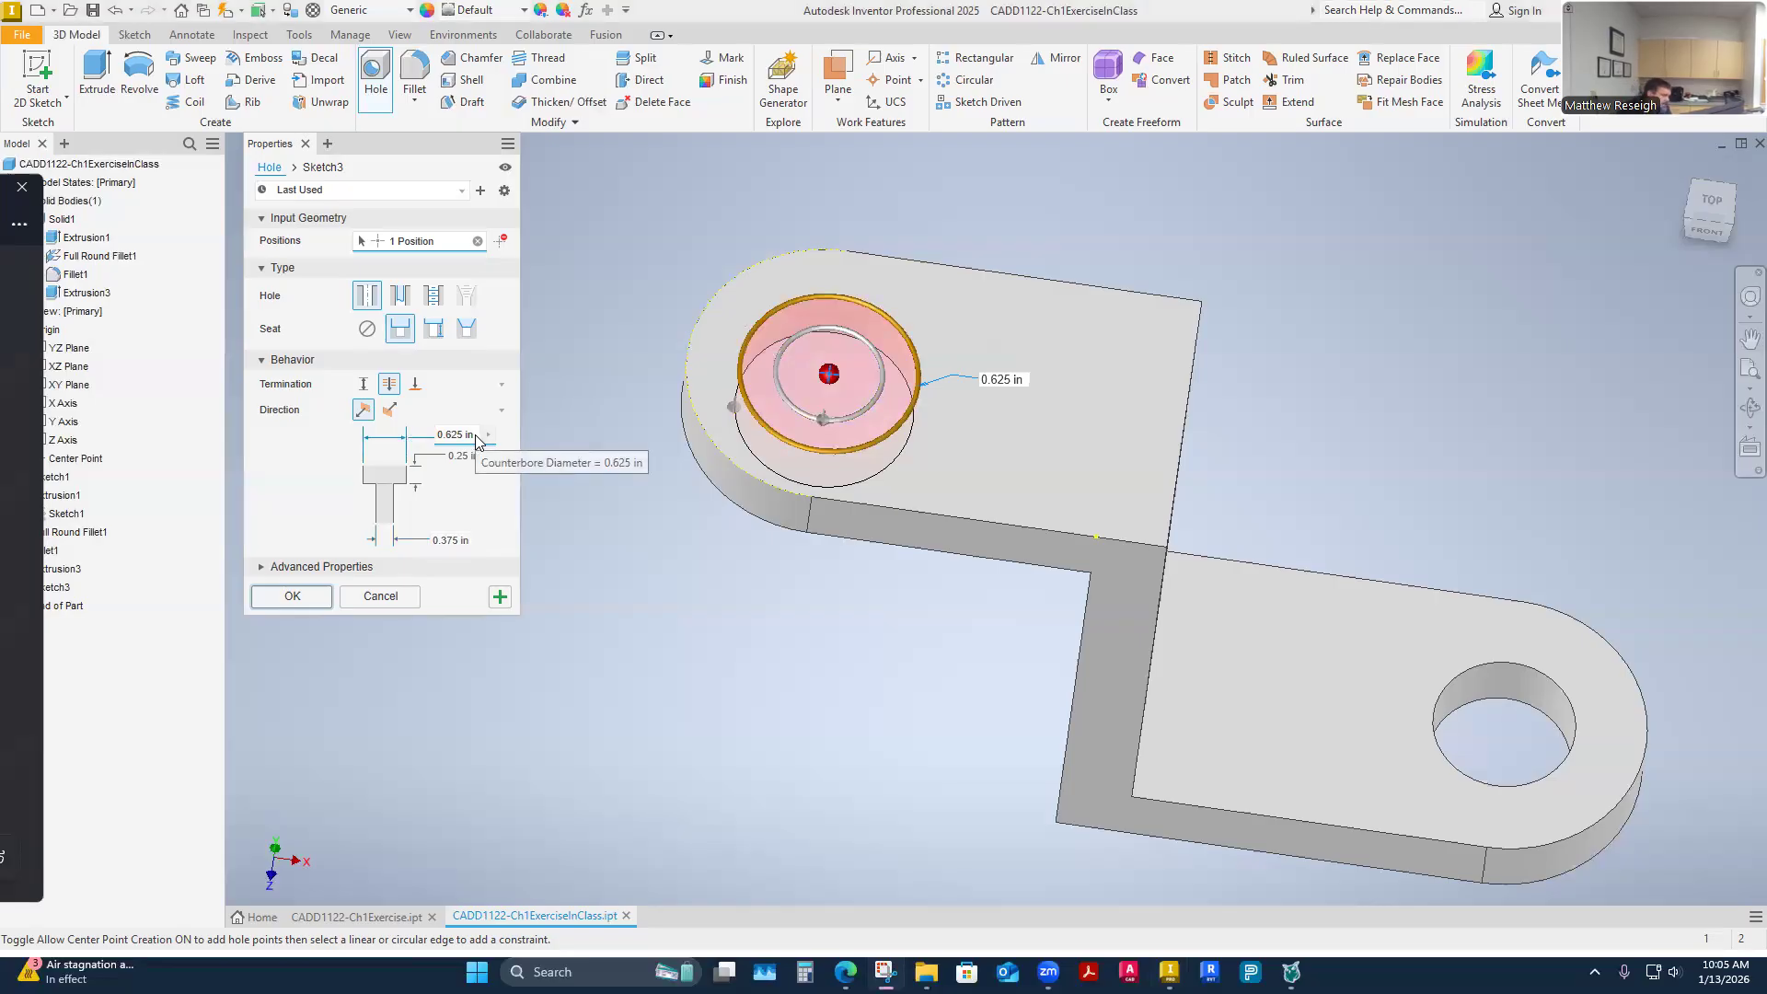
click(478, 441)
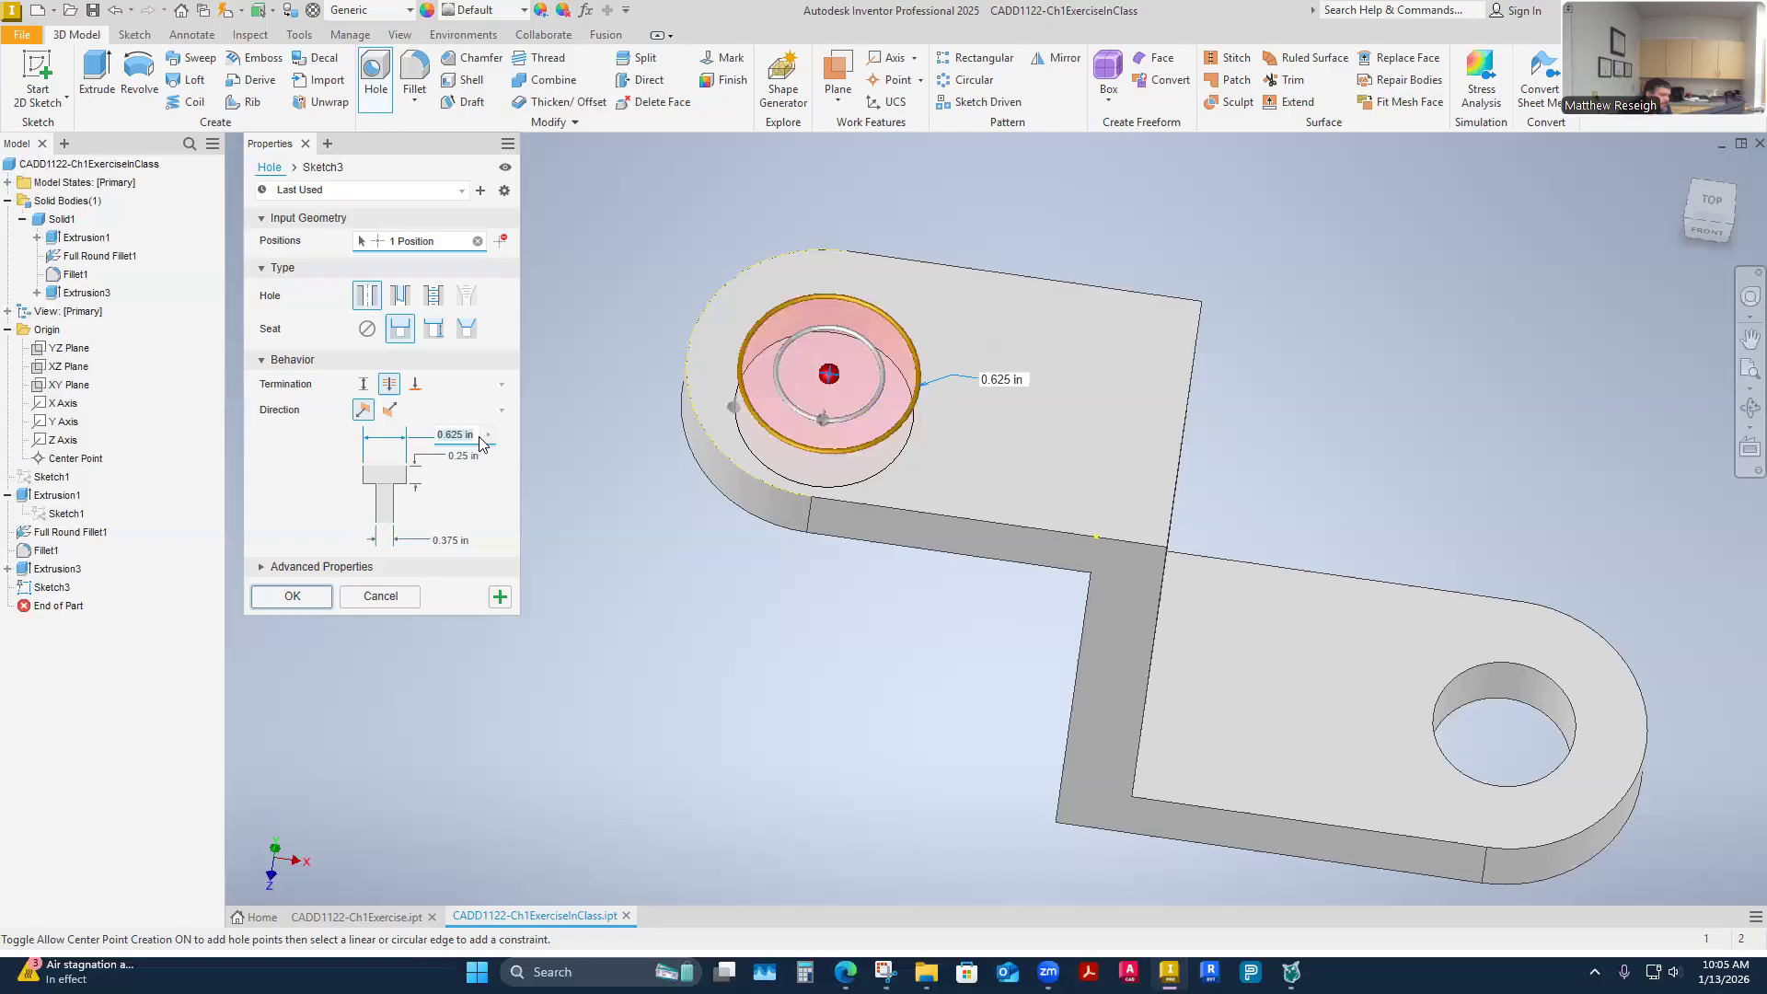
text(.5)
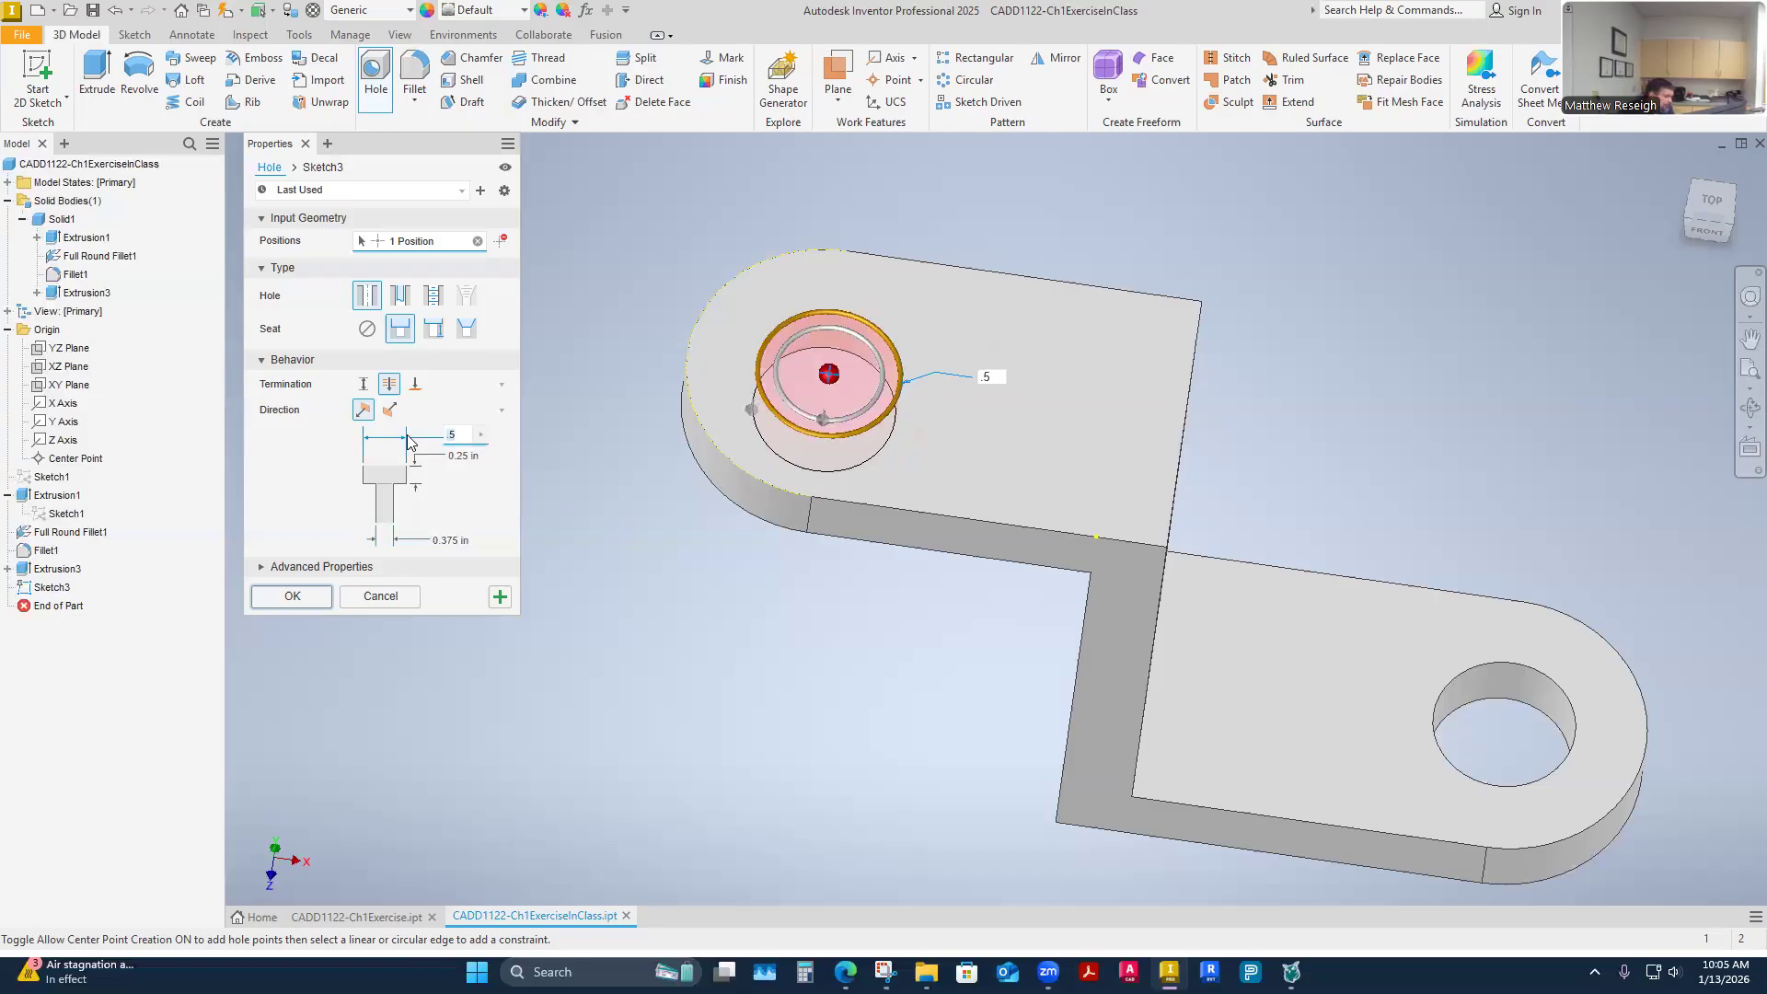
key(BackSpace)
key(BackSpace)
text(1/)
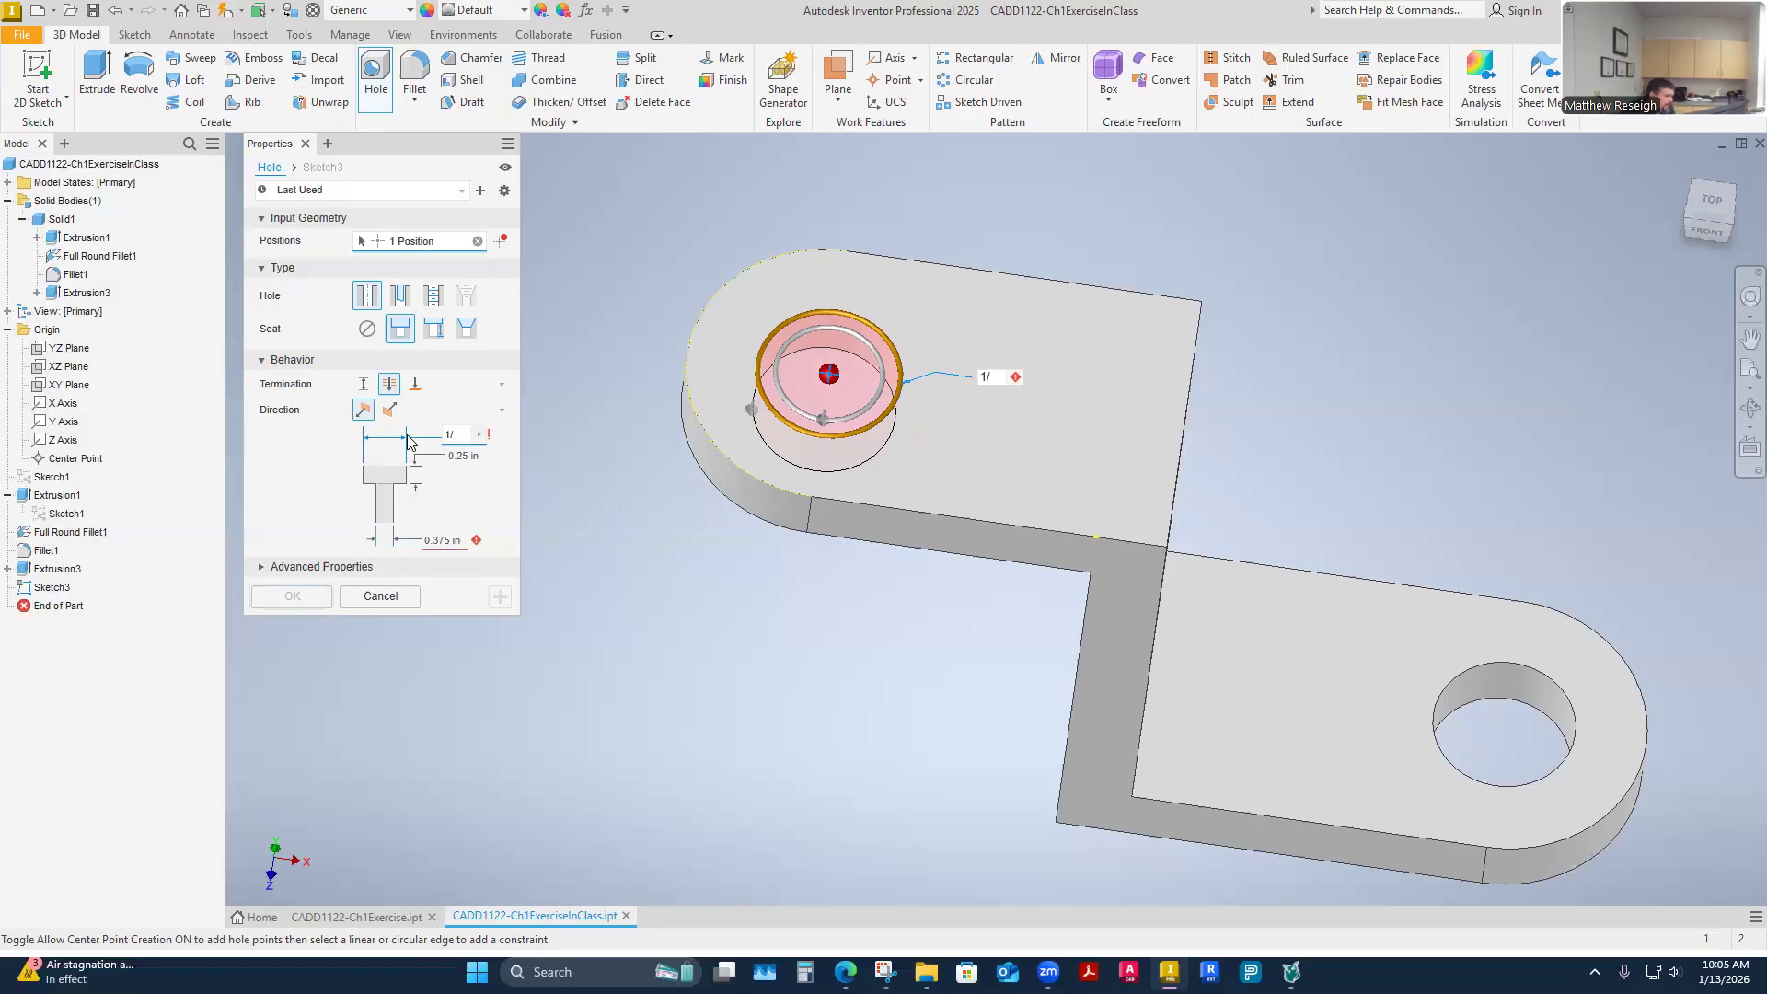
text(2)
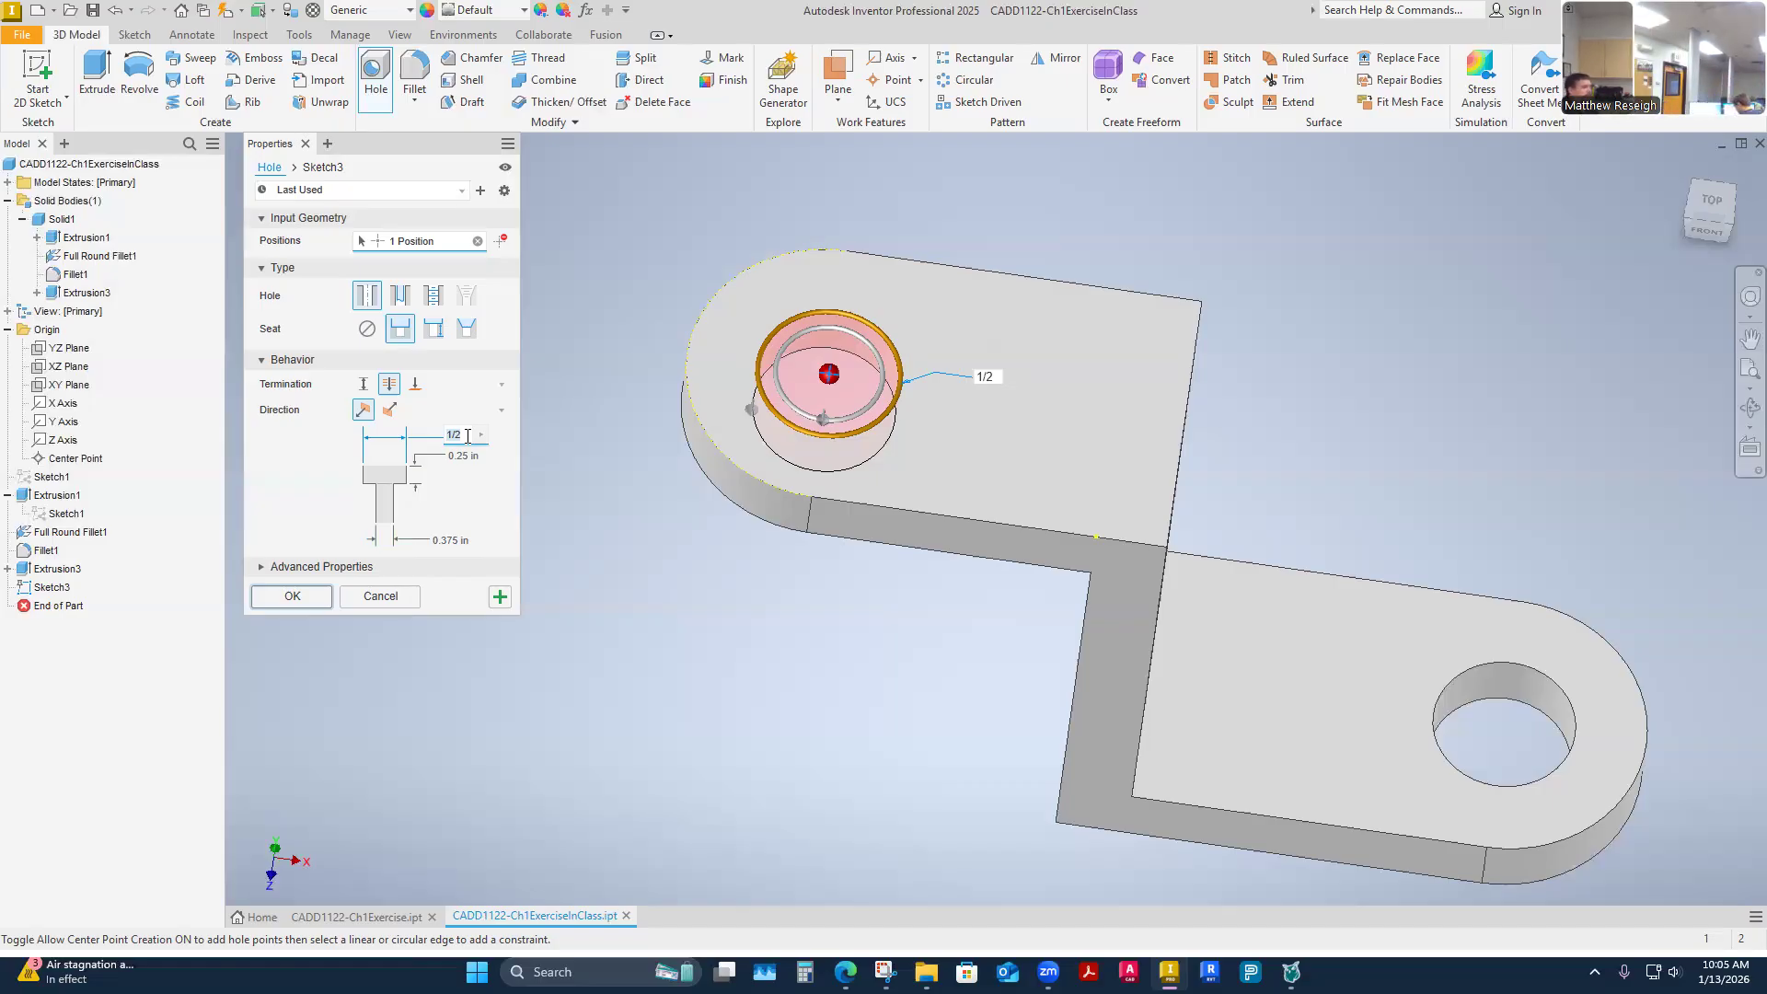
text(.5)
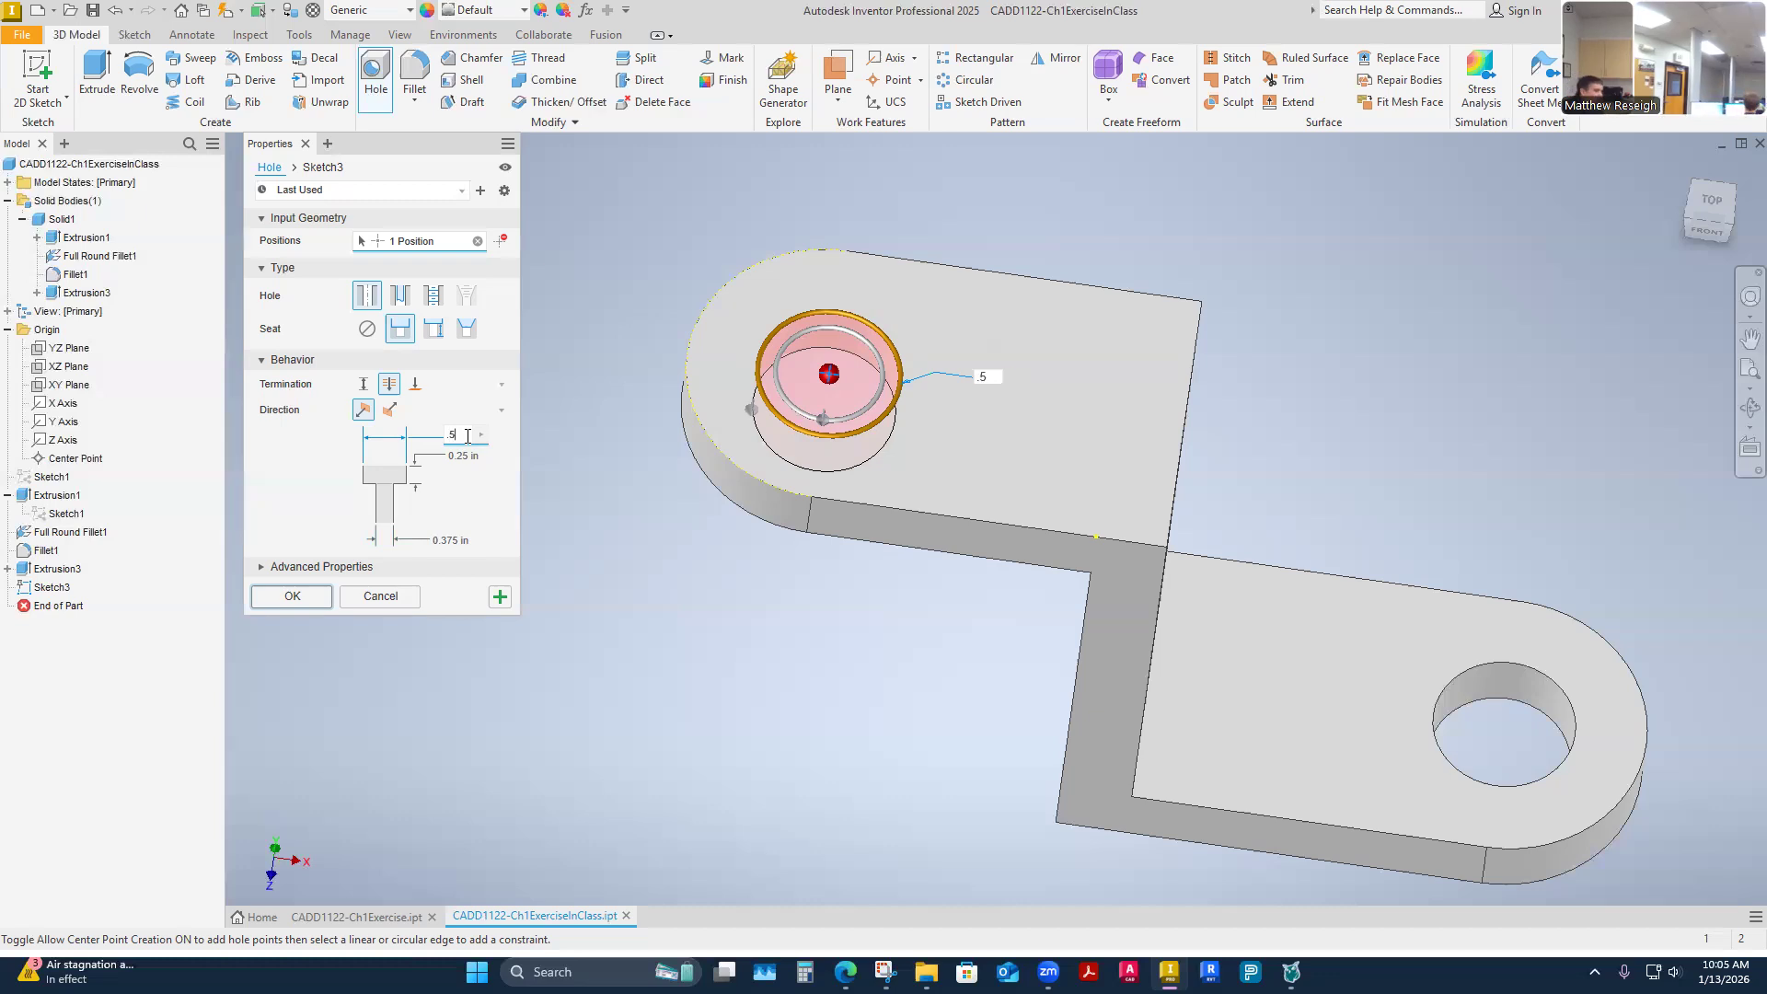
Set the counterbore depth of the upper-flange hole to .125 in
click(452, 458)
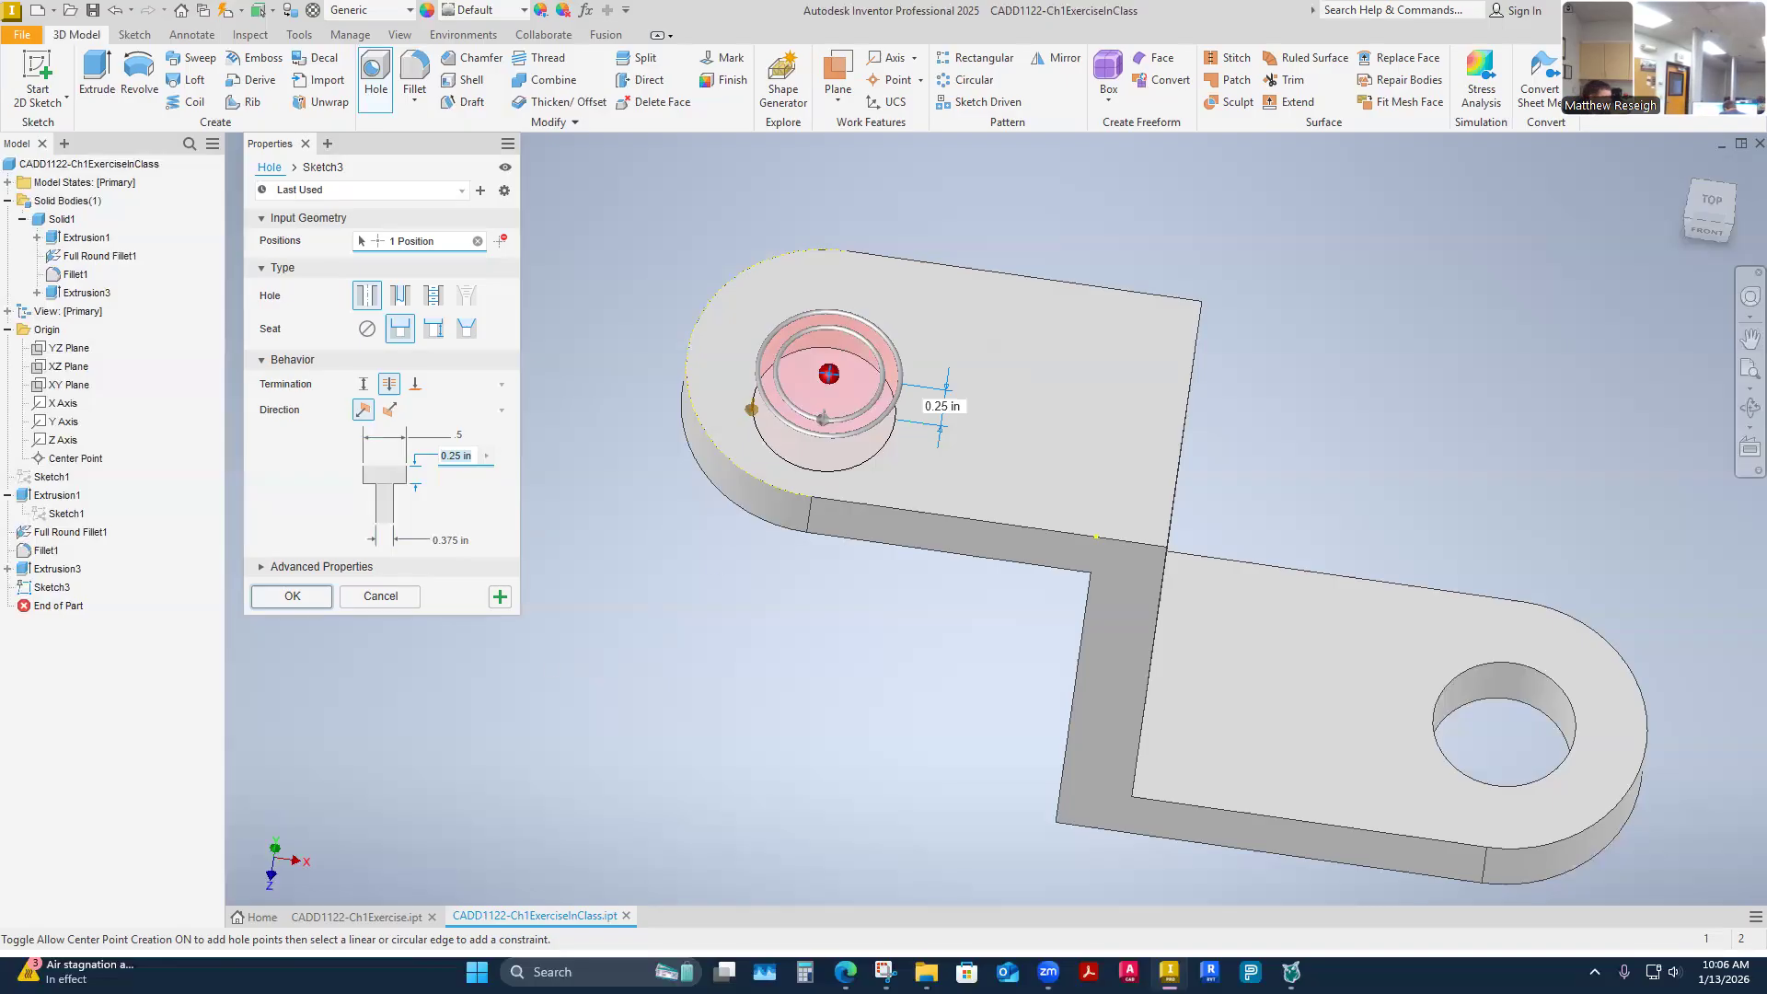
double_click(466, 456)
text(125)
key(BackSpace)
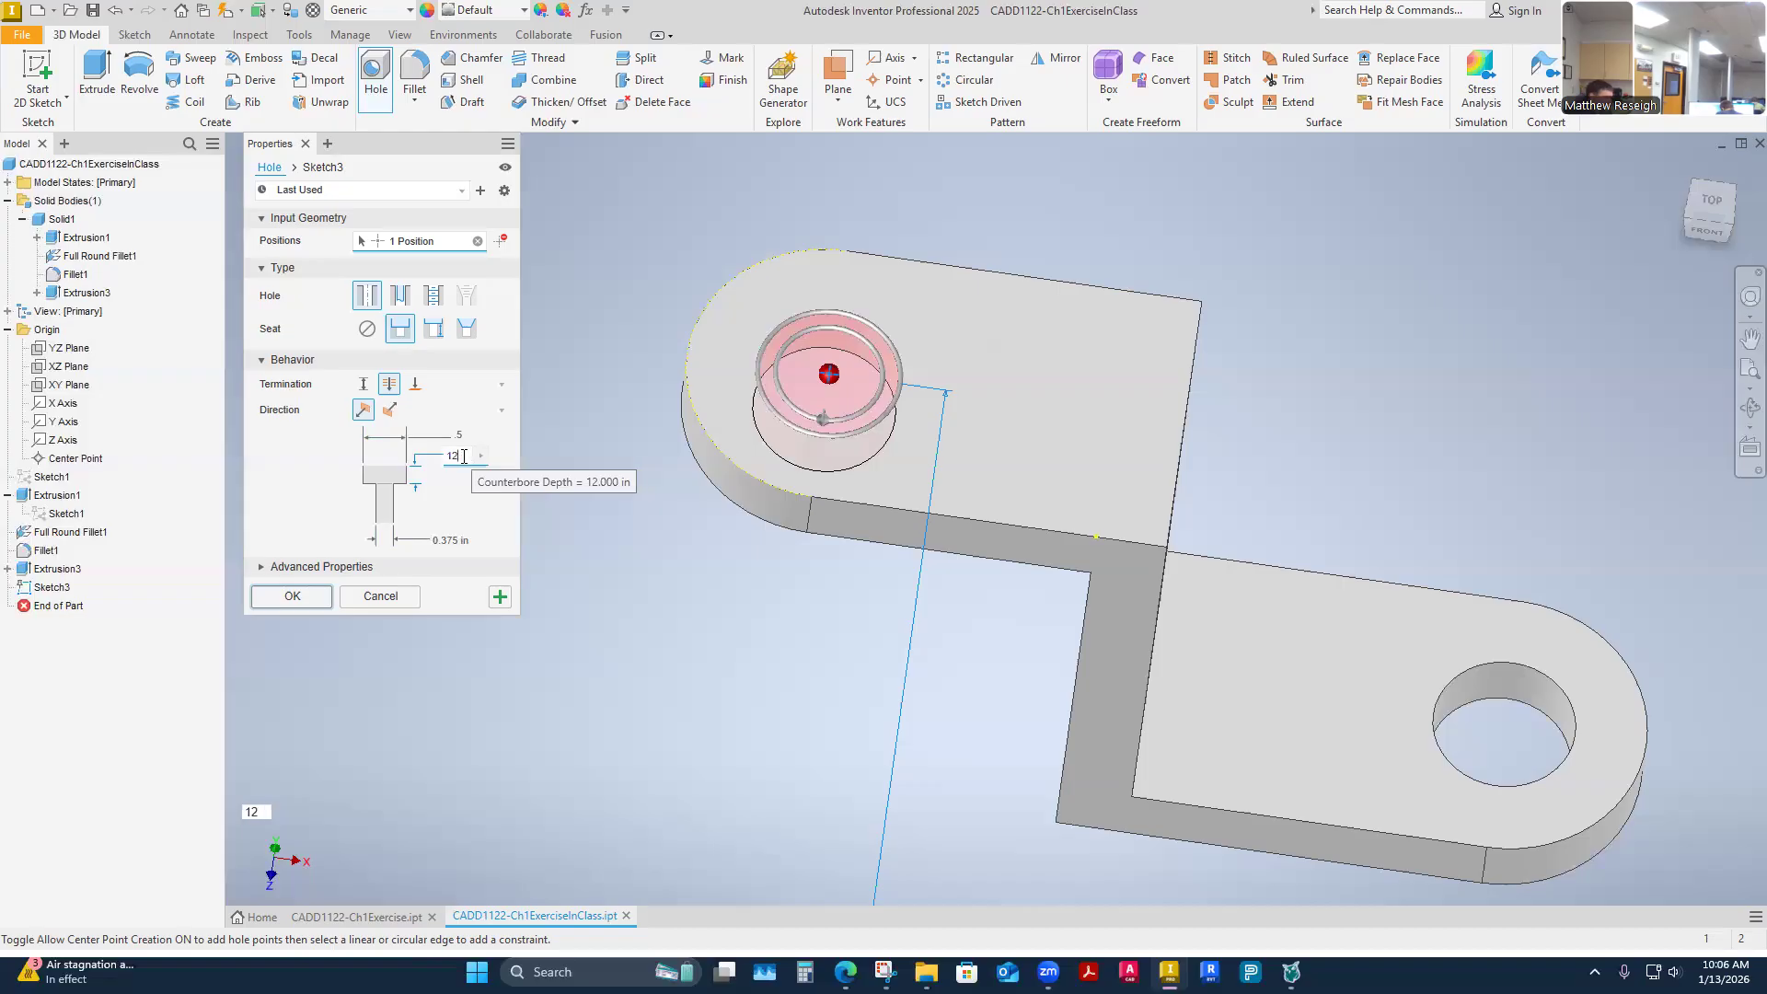
key(Home)
text(.5)
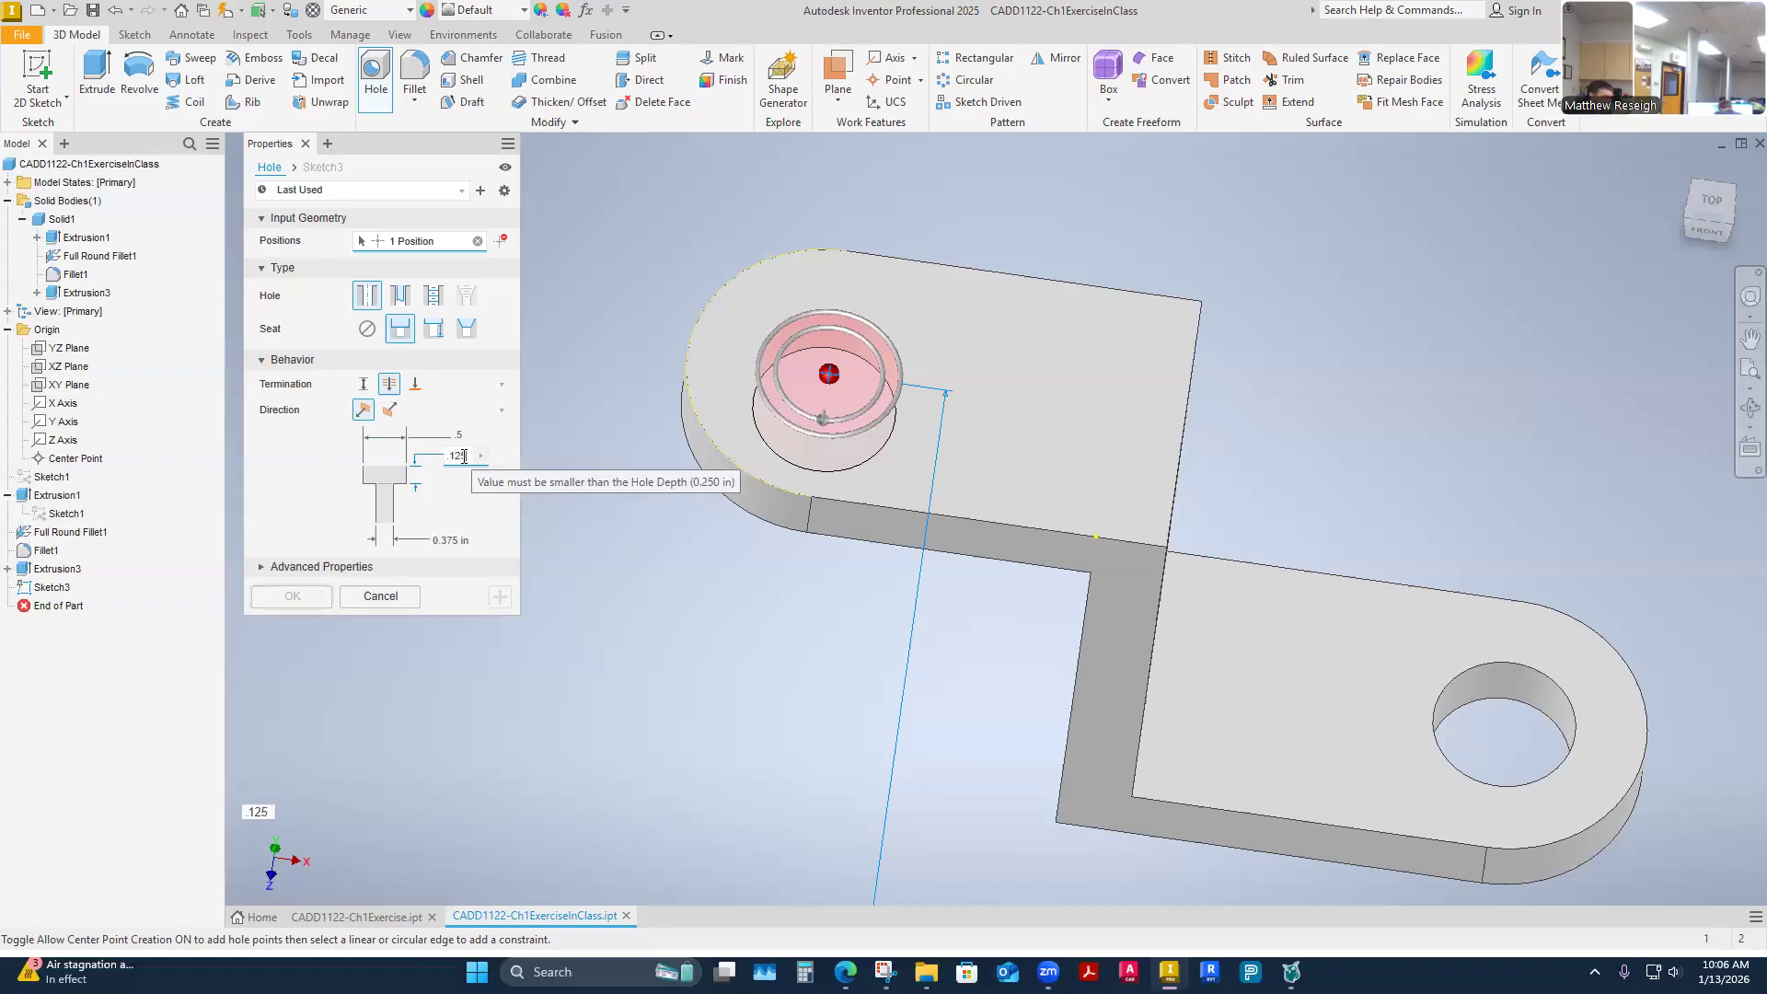
Set the through-hole diameter to .25 in and create the counterbored hole in the upper flange
click(449, 541)
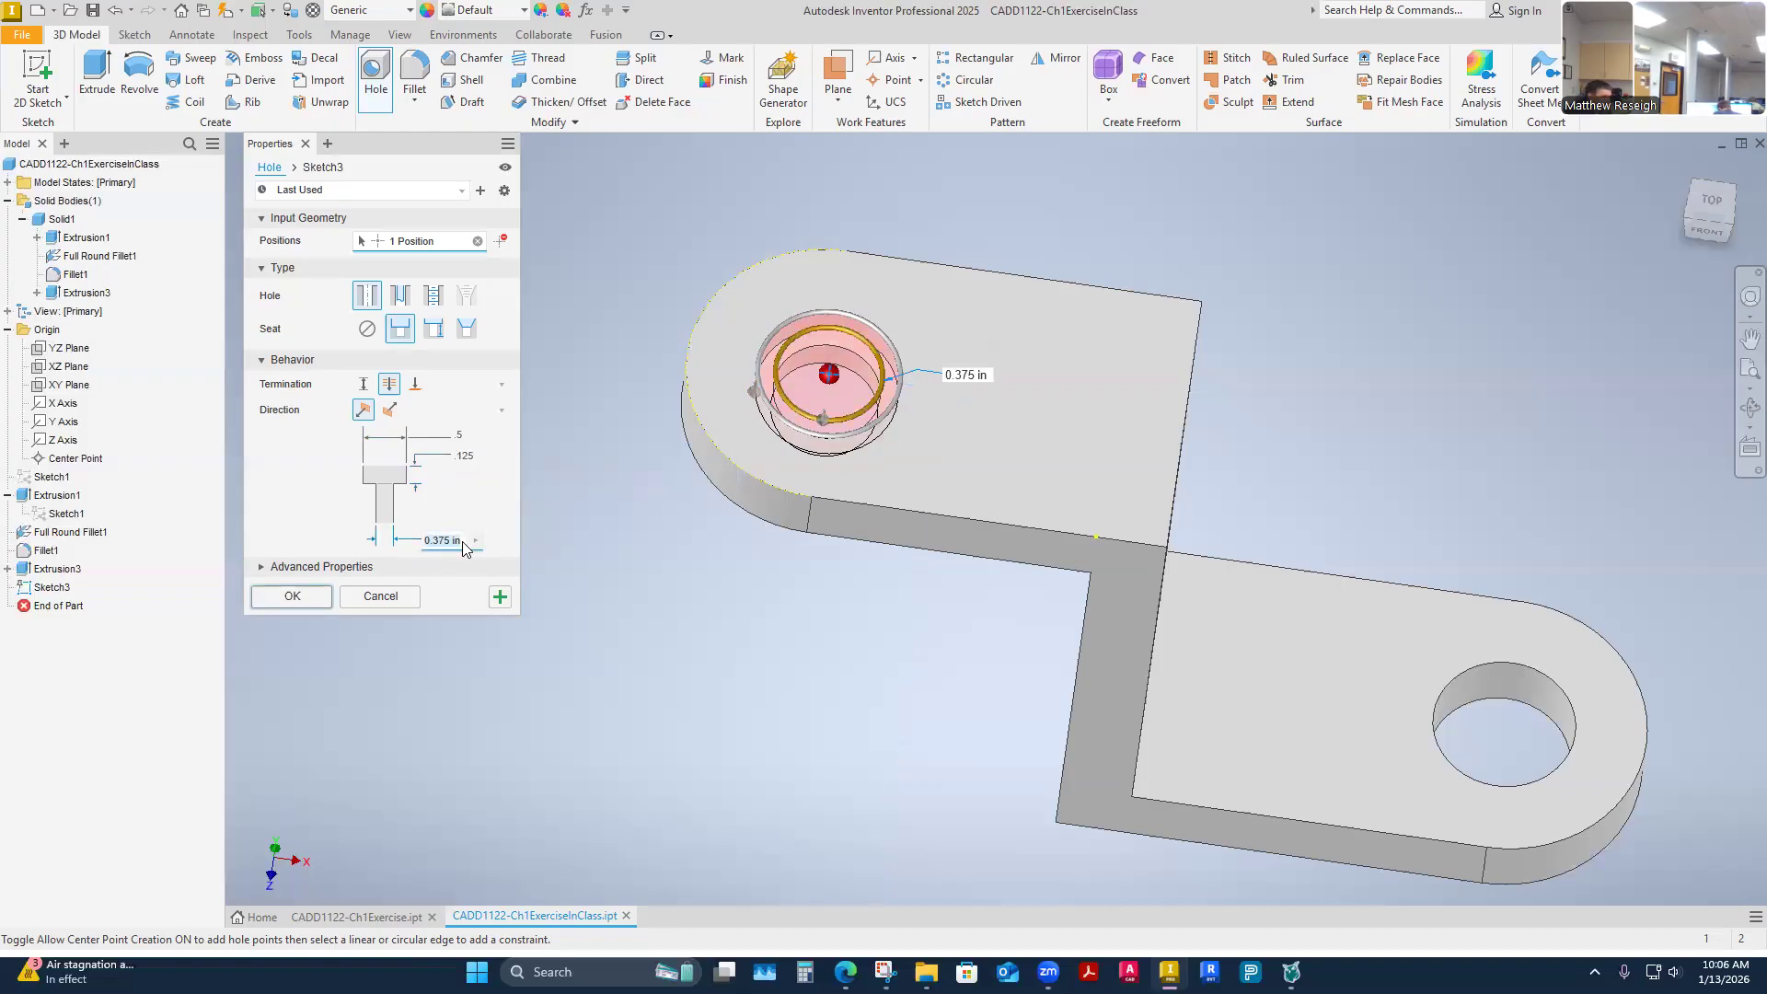
text(.25)
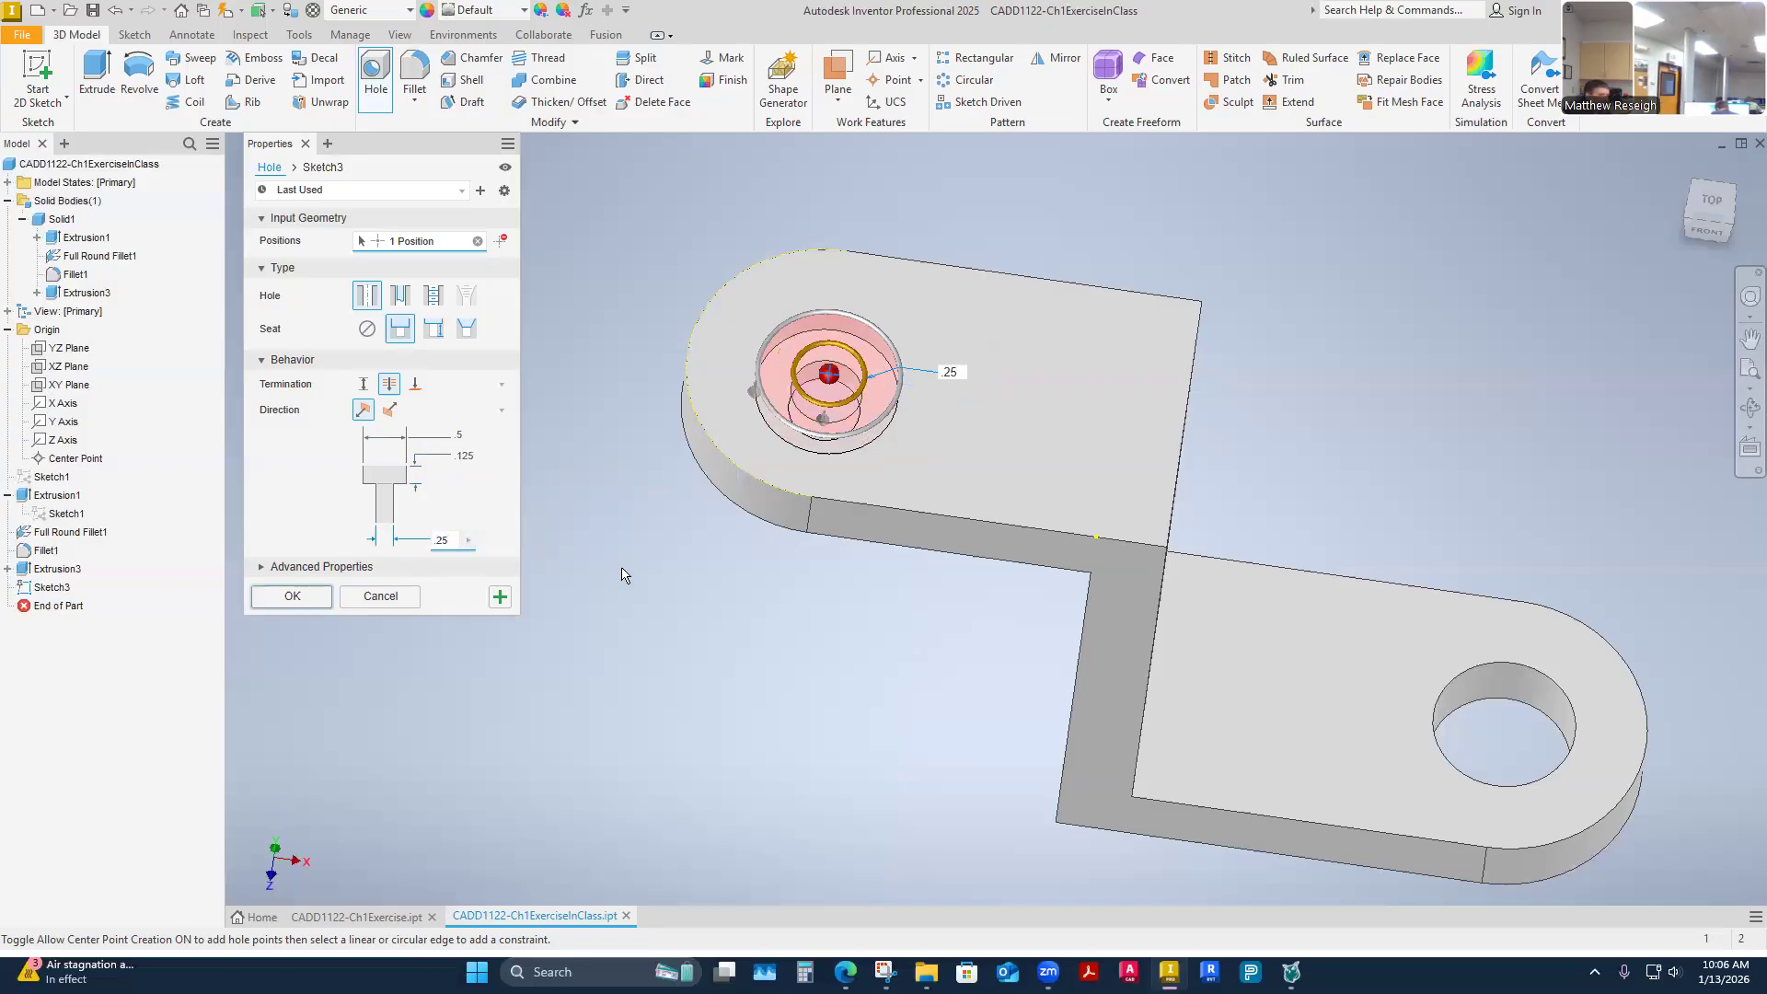
click(292, 593)
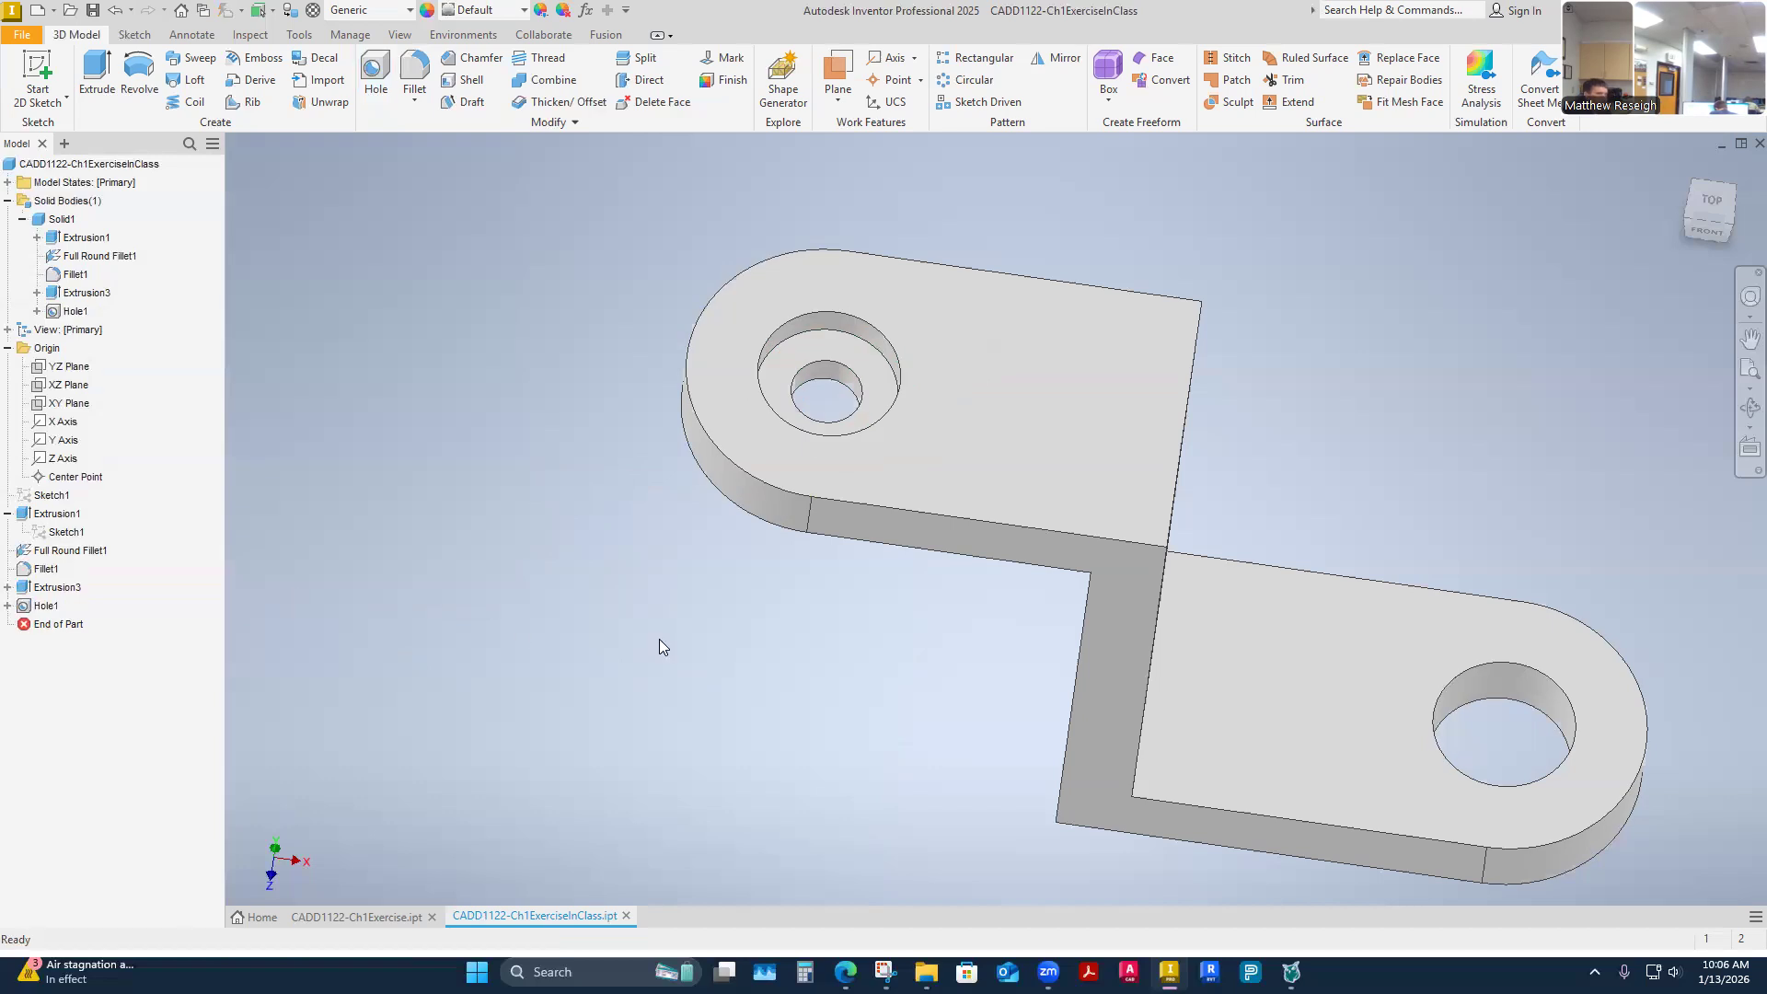
Return the finished bracket to the home view and save the part file
key(F6)
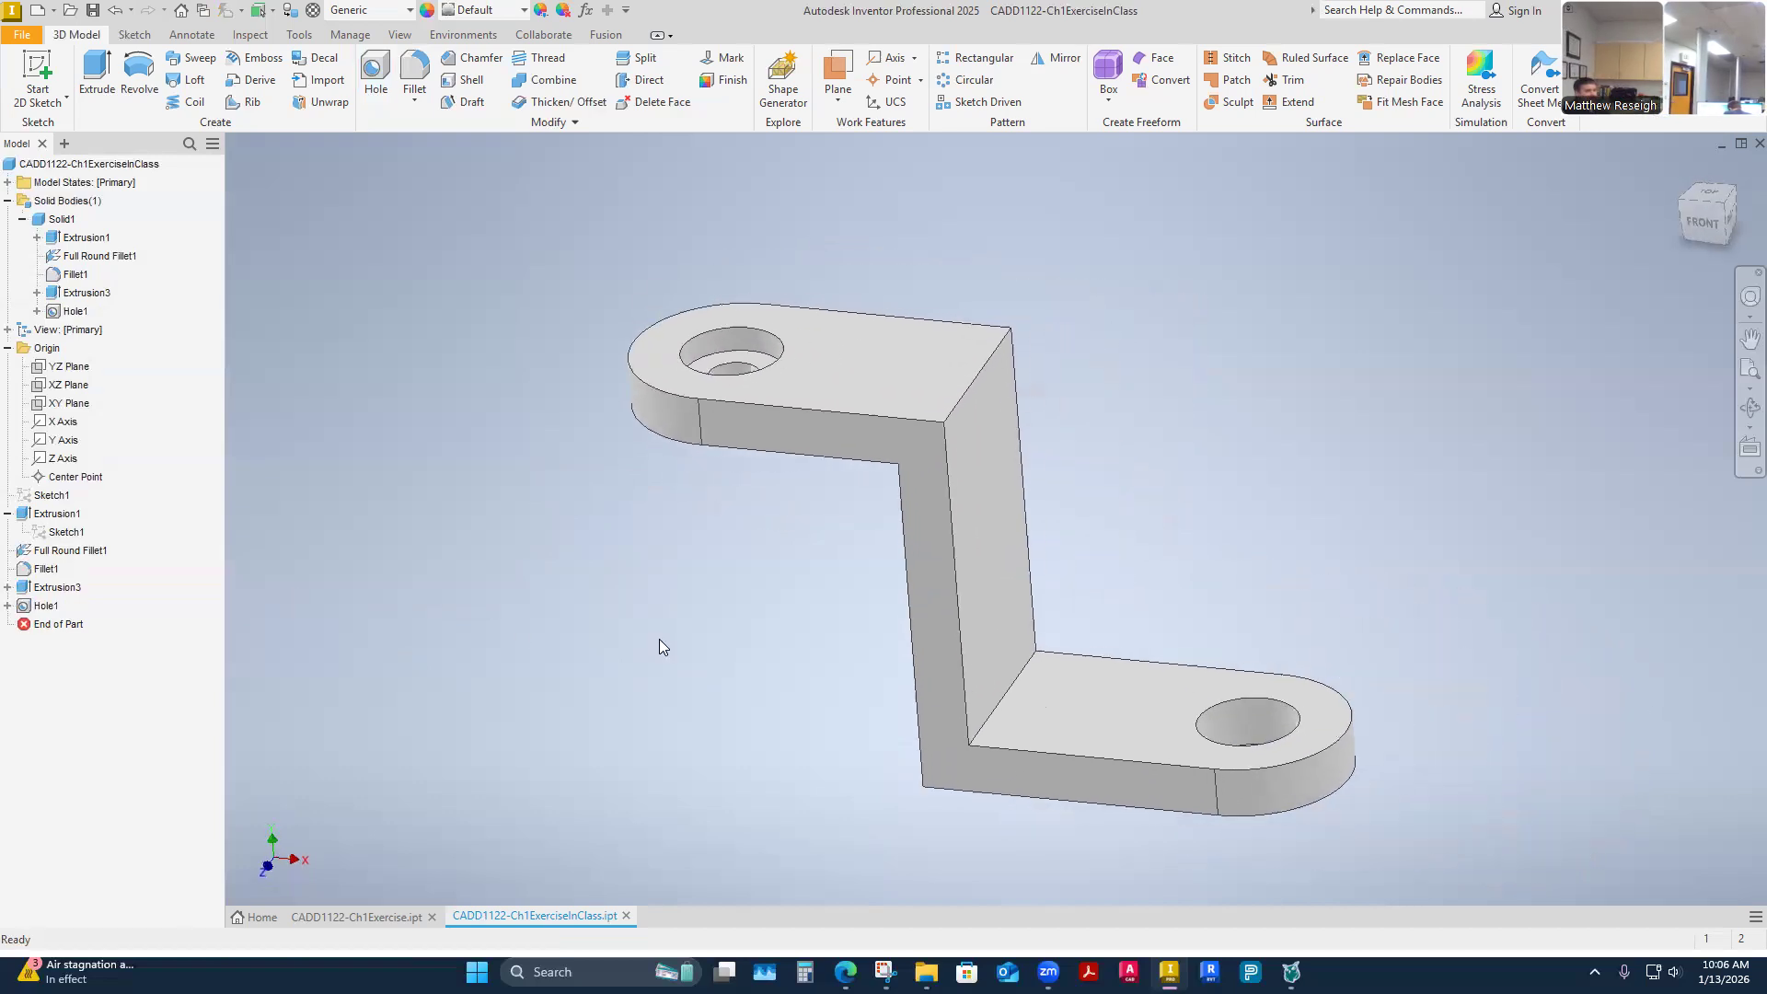
key(ctrl+s)
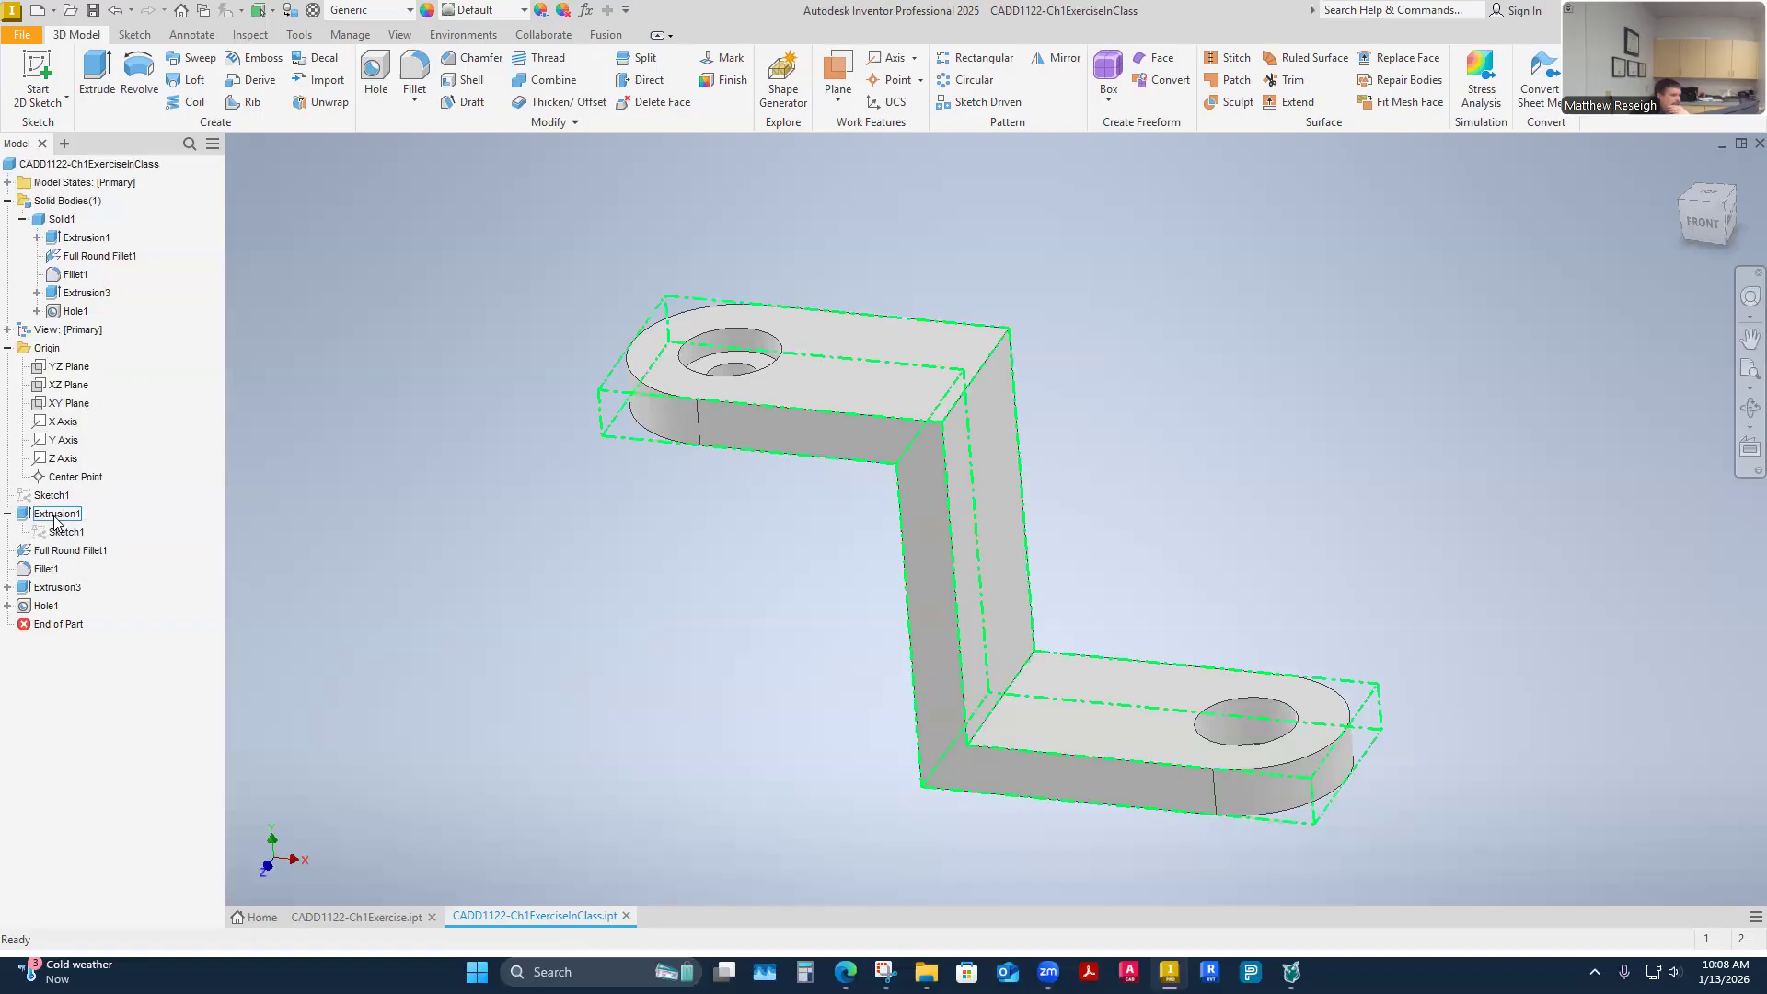
Expand Extrusion3 and Hole1, roll End of Part back to below Extrusion1 and advance it through the features to the end
click(8, 588)
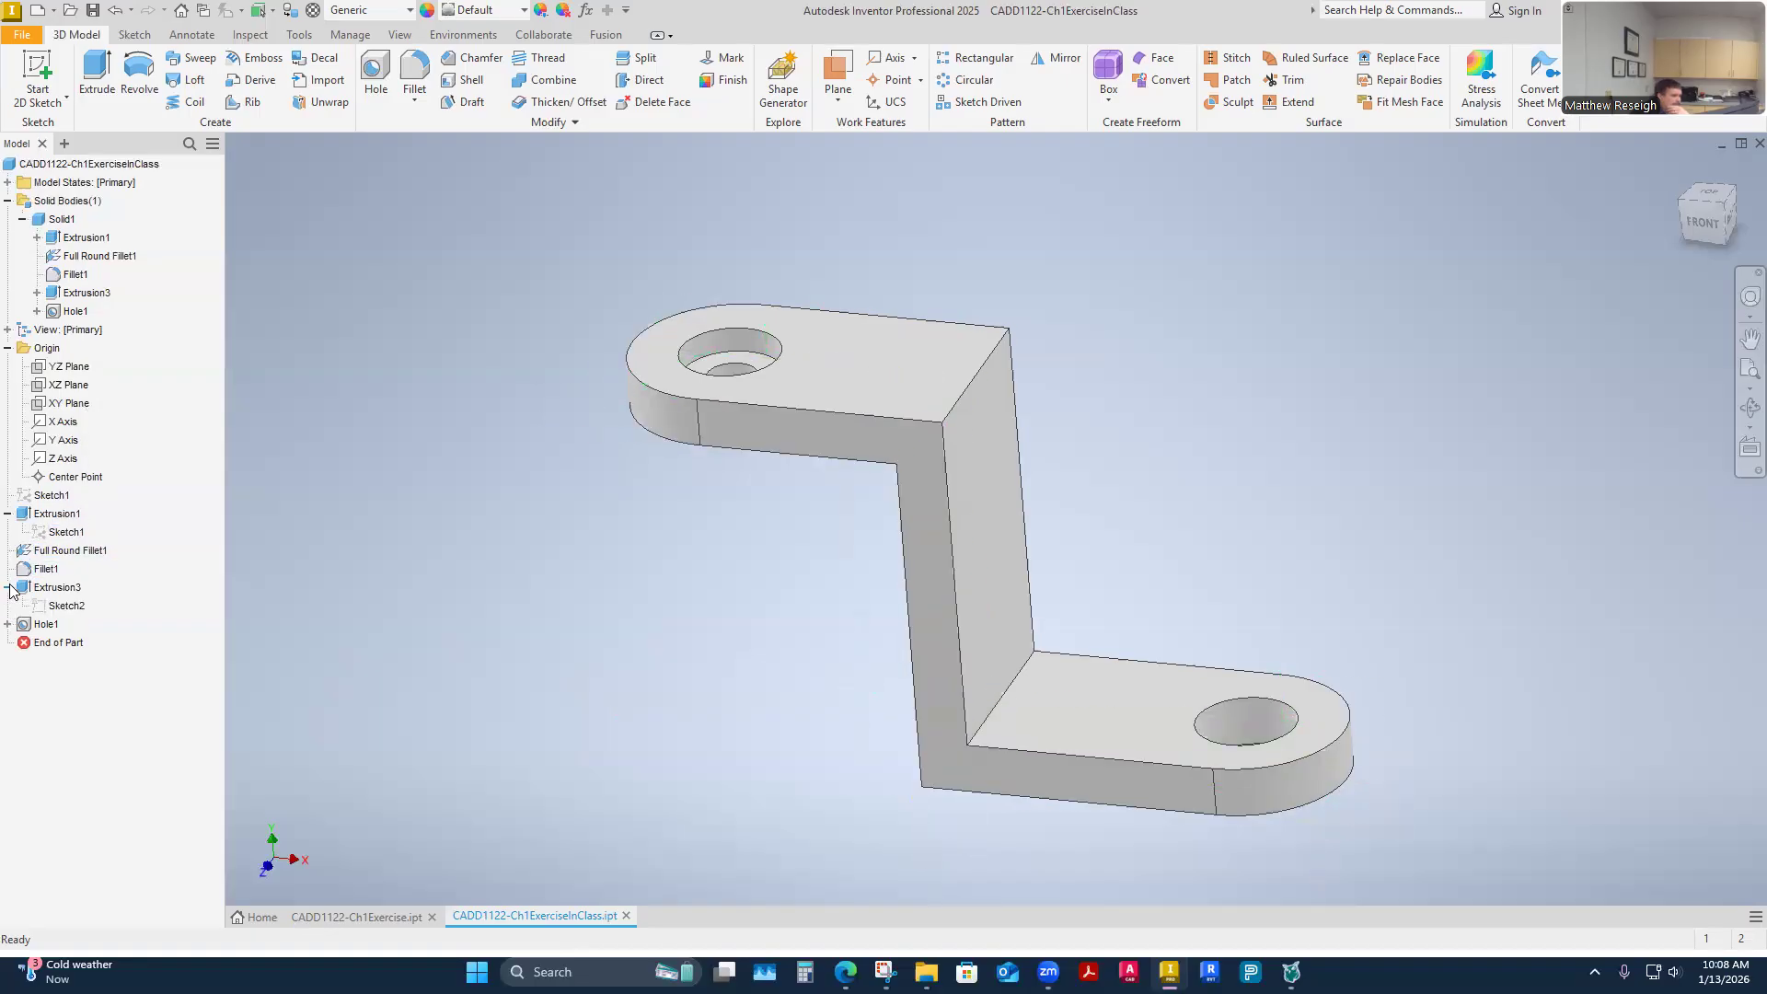
click(7, 624)
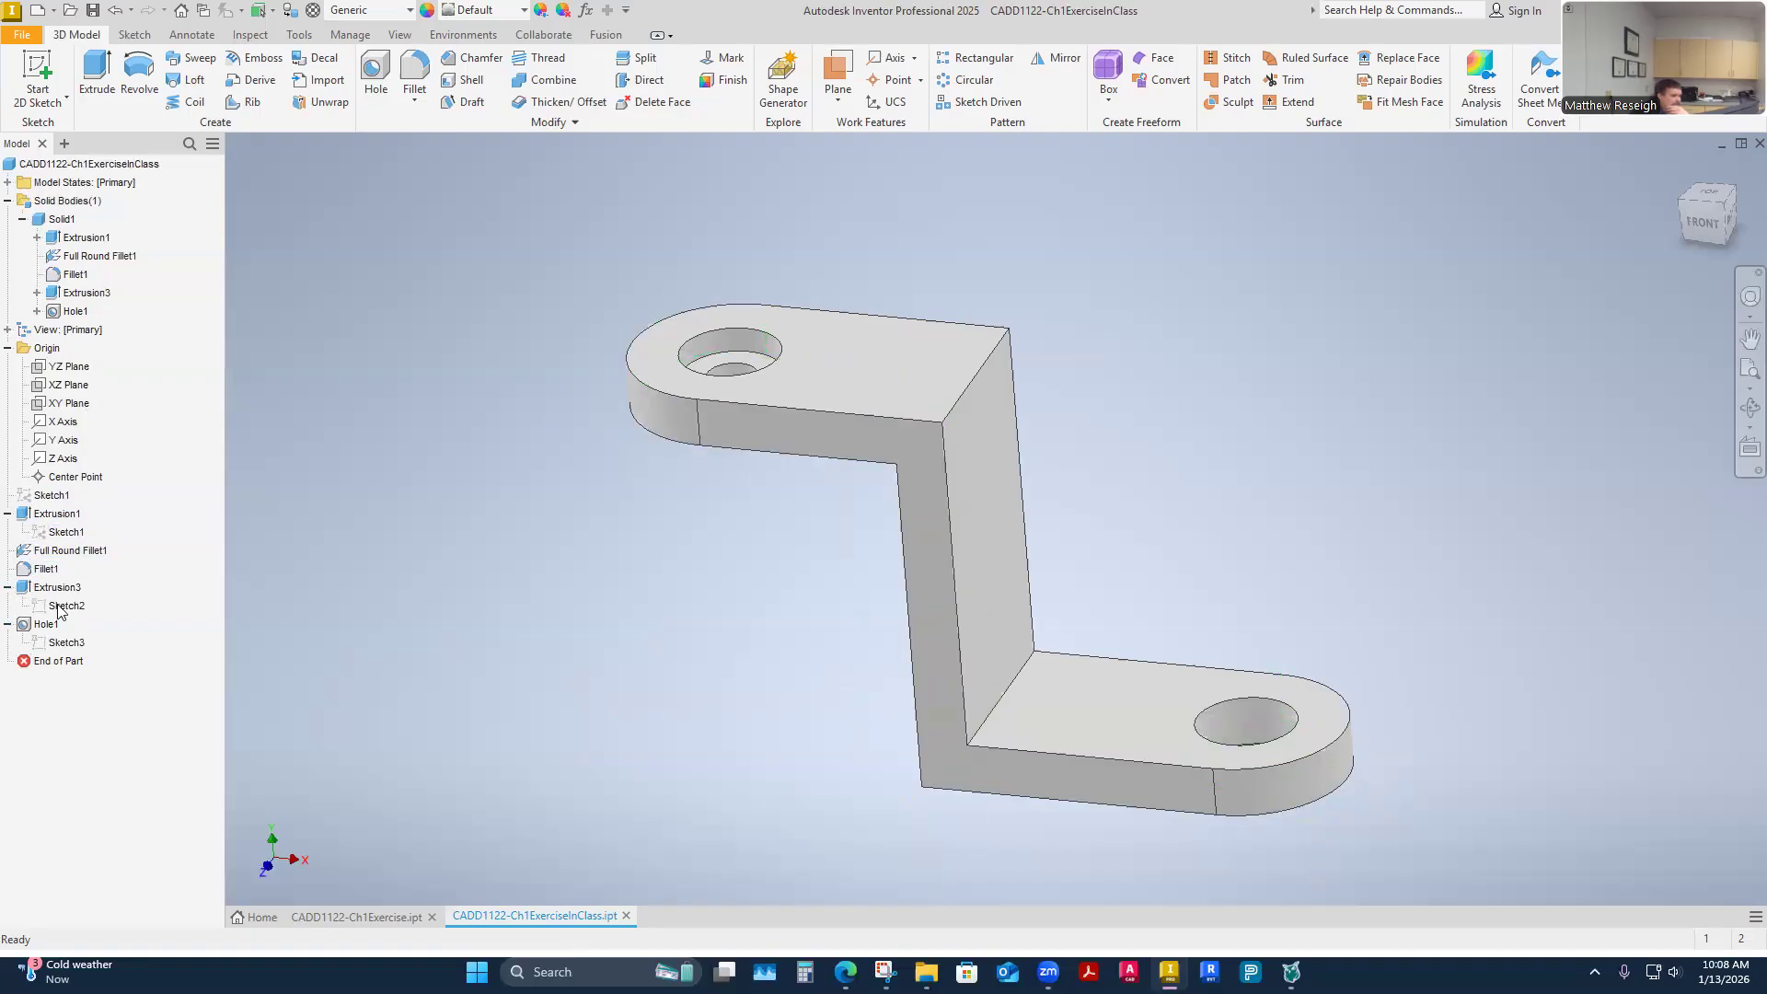
click(46, 665)
drag(51, 661, 52, 555)
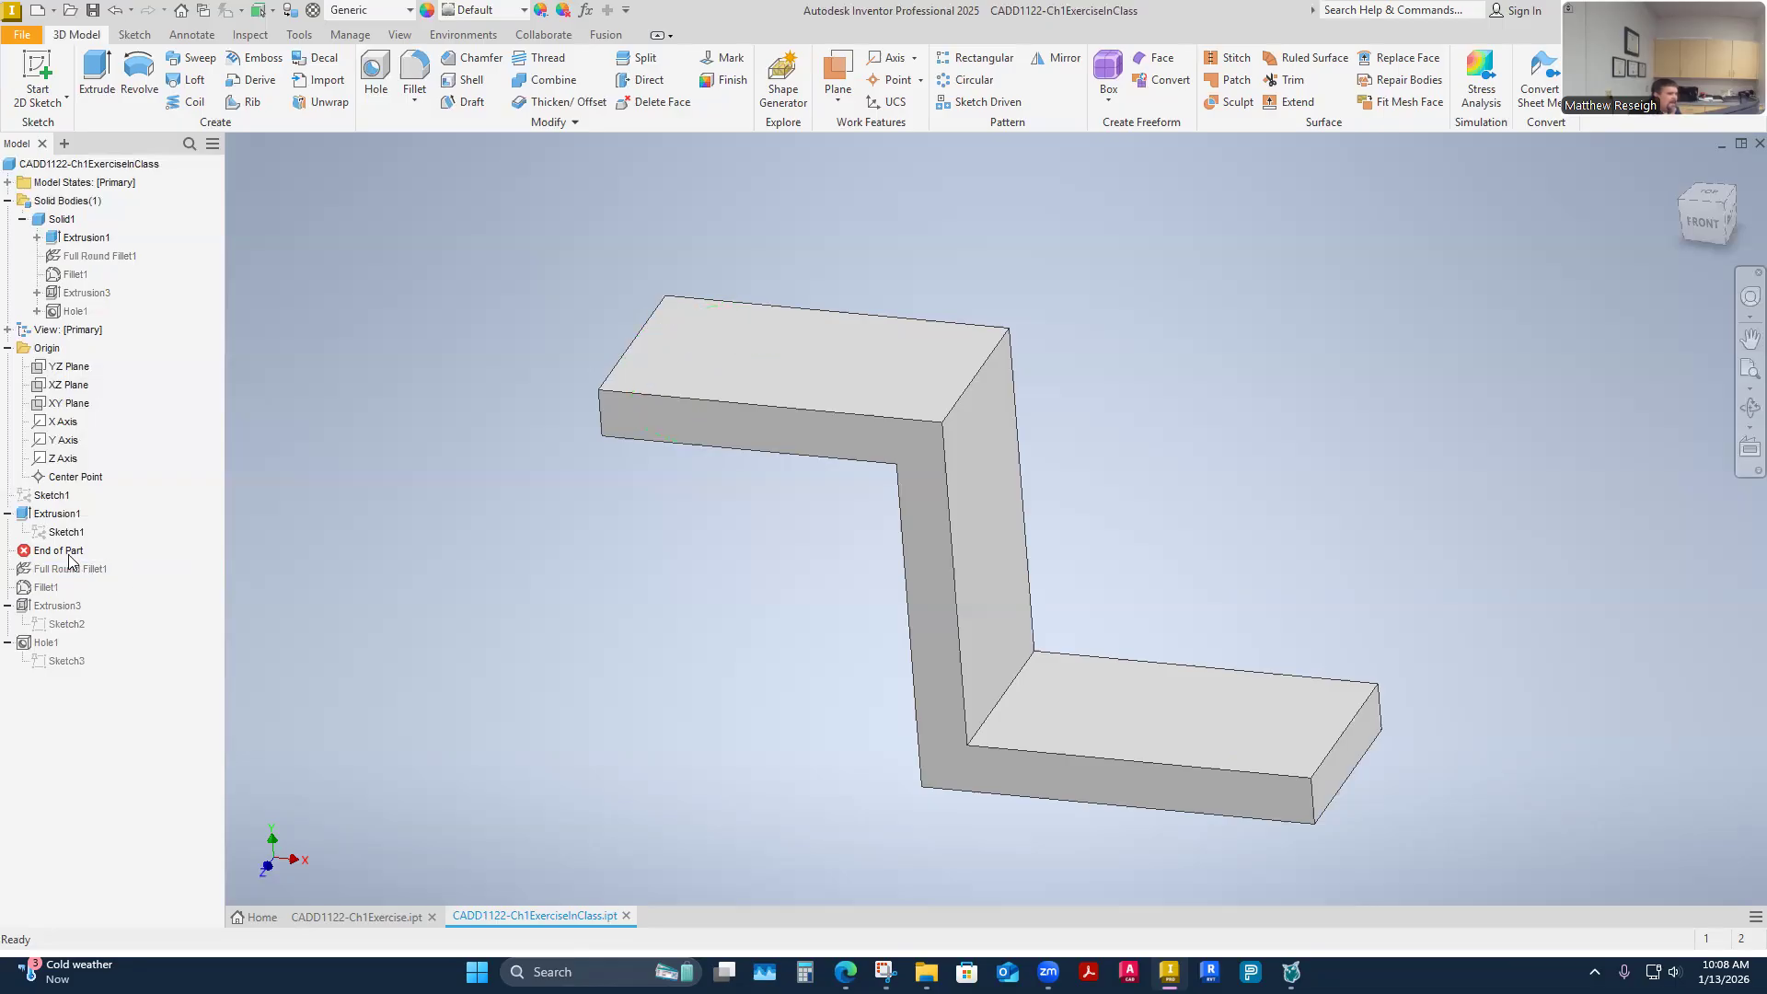
drag(64, 551, 72, 581)
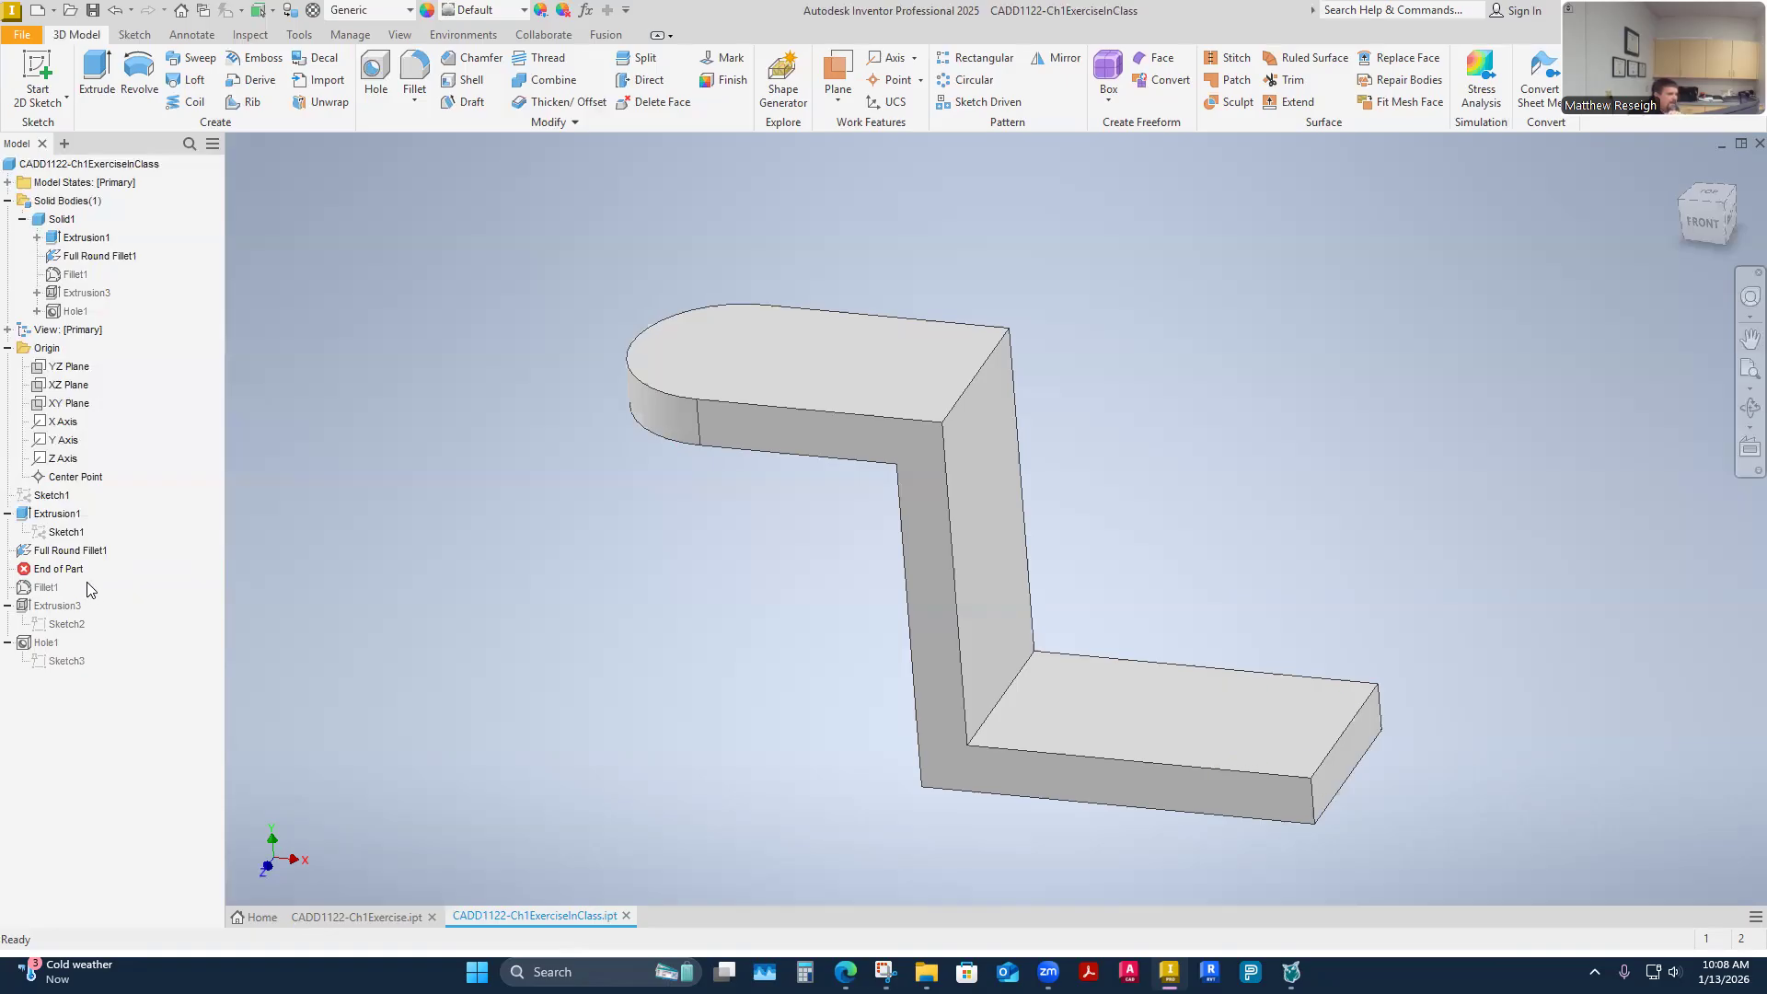
drag(70, 571, 72, 591)
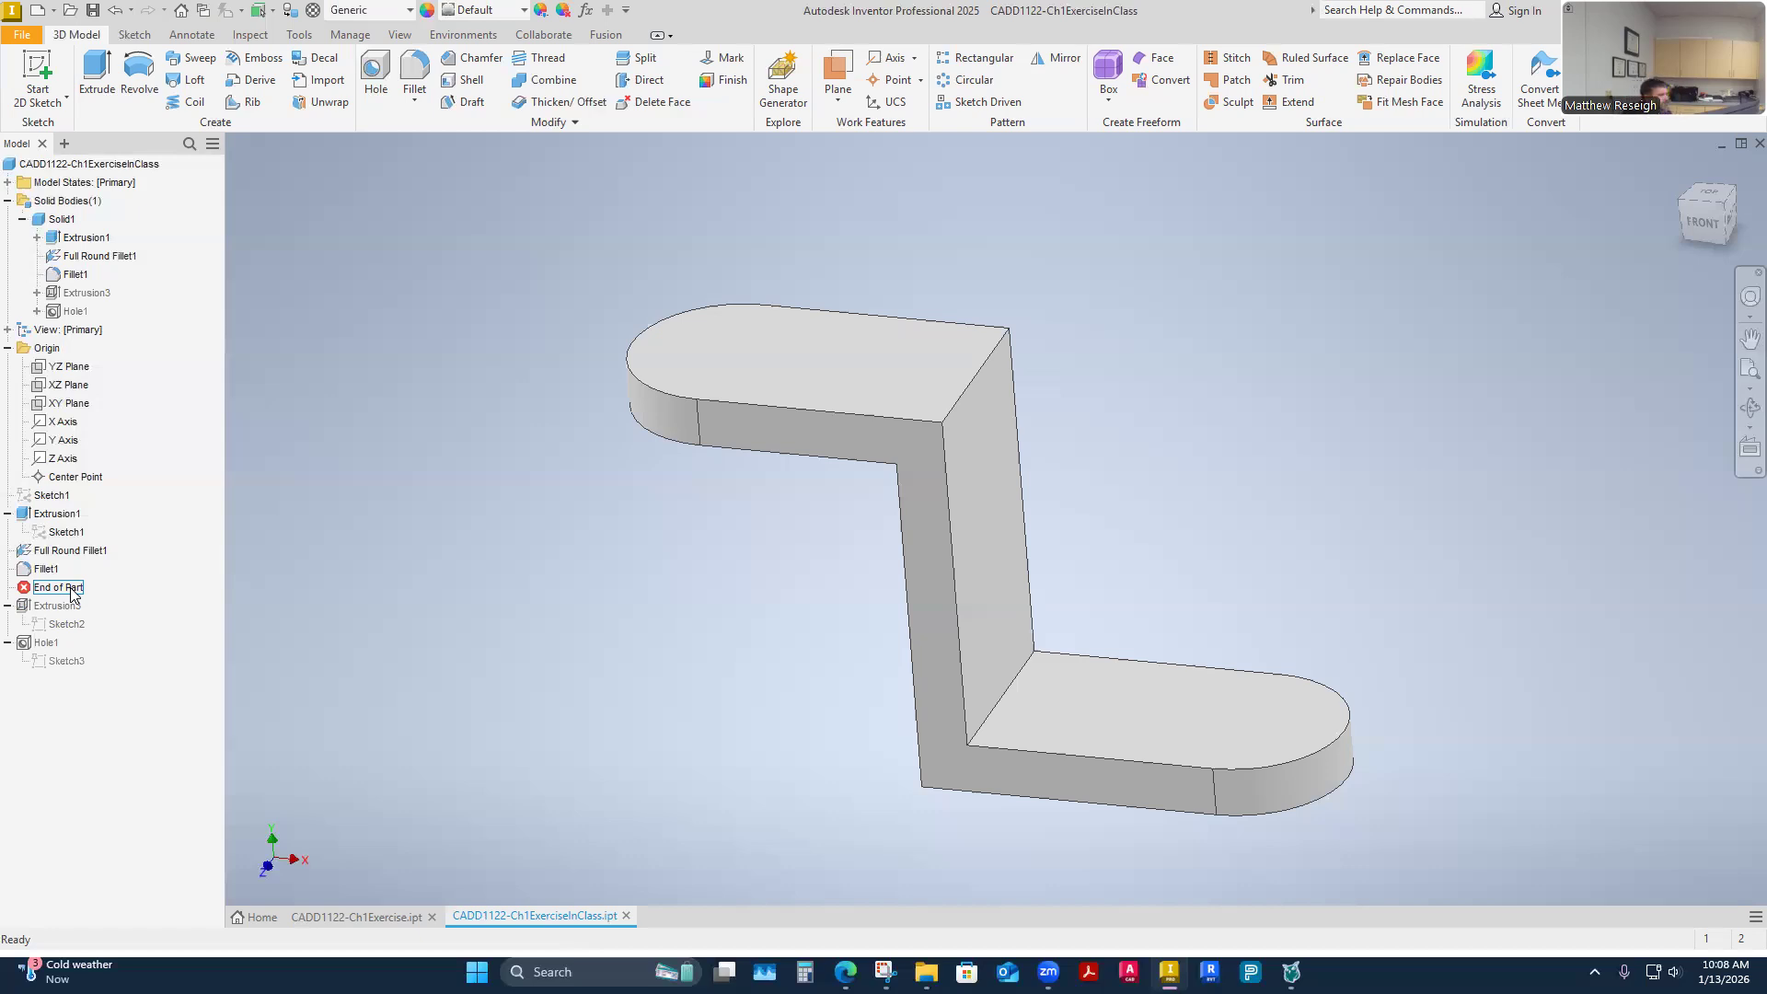
drag(40, 596, 42, 673)
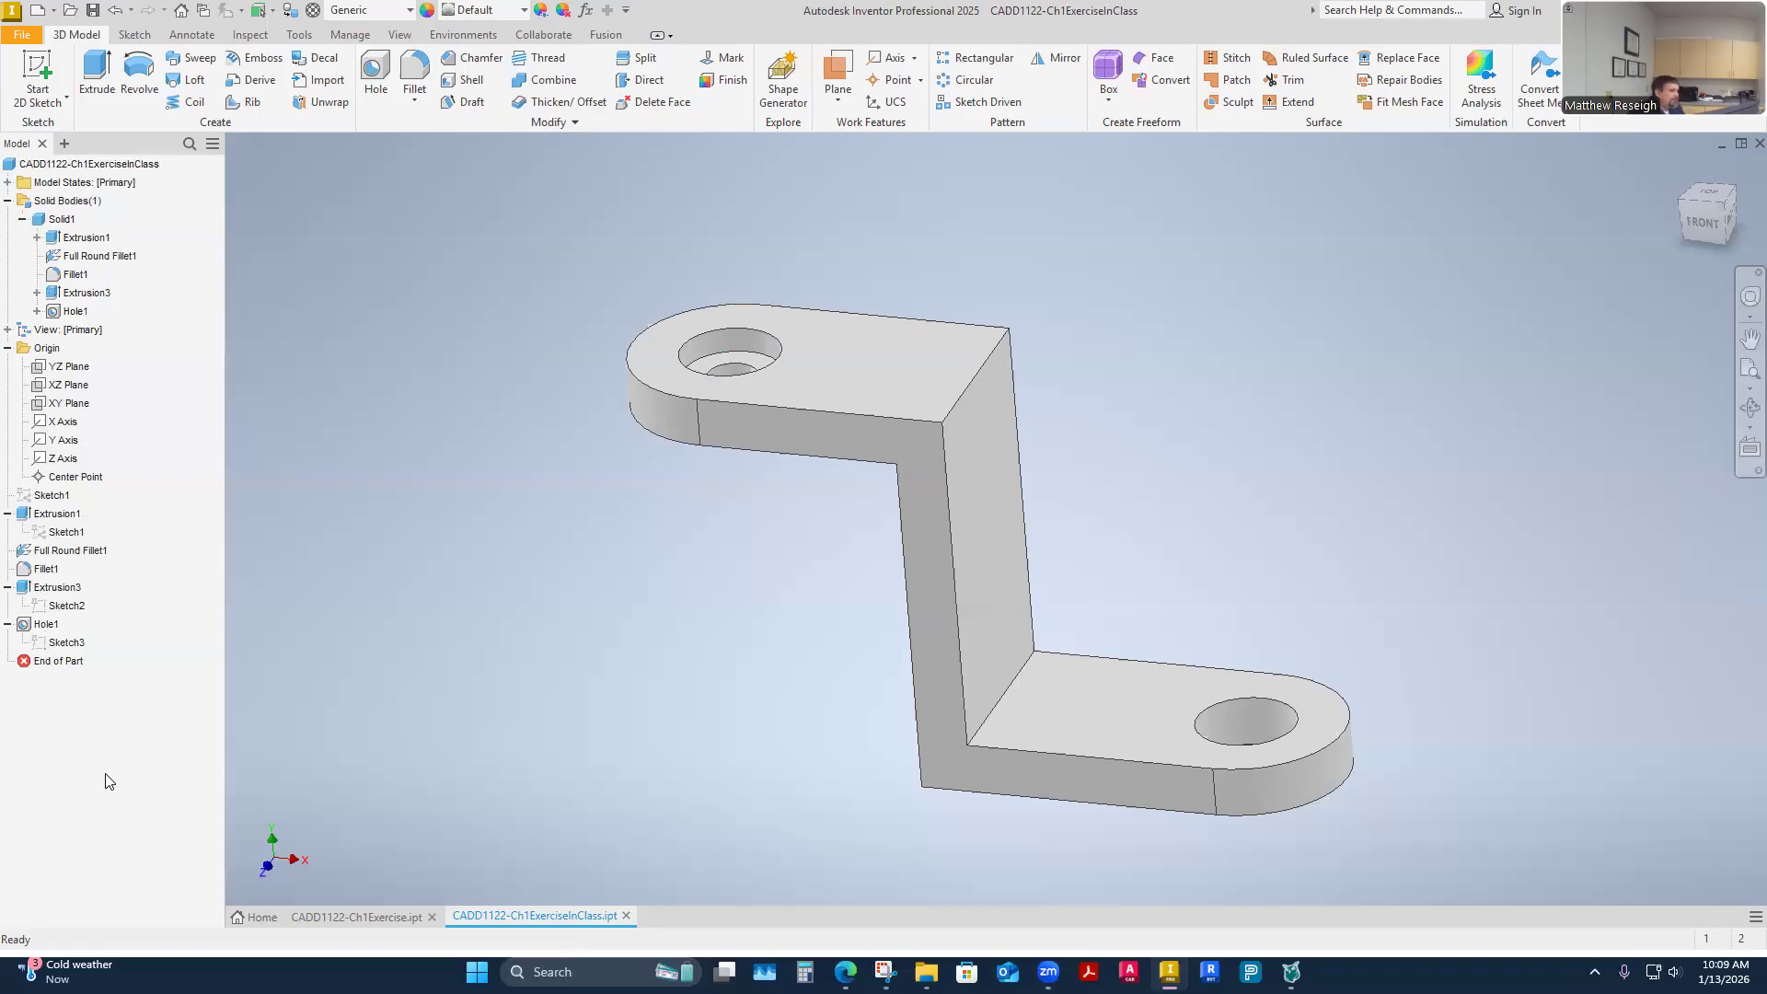
Roll End of Part back to just below Full Round Fillet1 and return it to the end of the feature history
click(61, 662)
click(64, 663)
drag(64, 663, 60, 570)
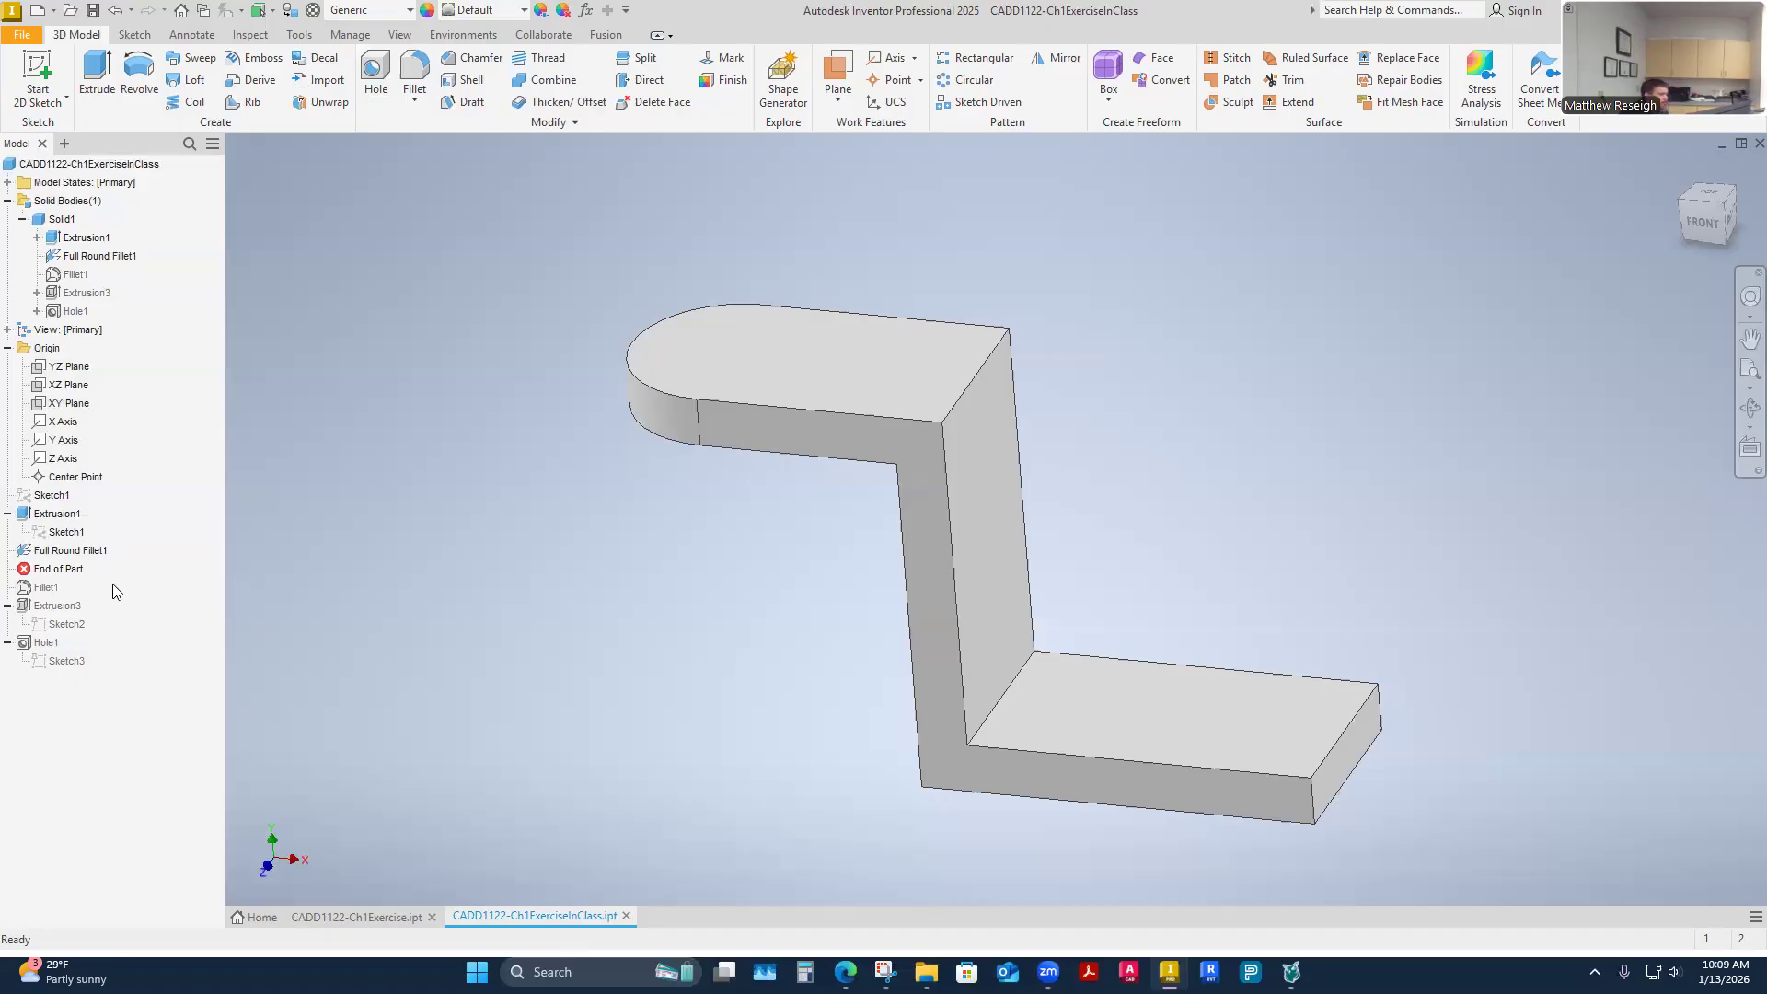
drag(58, 568, 70, 646)
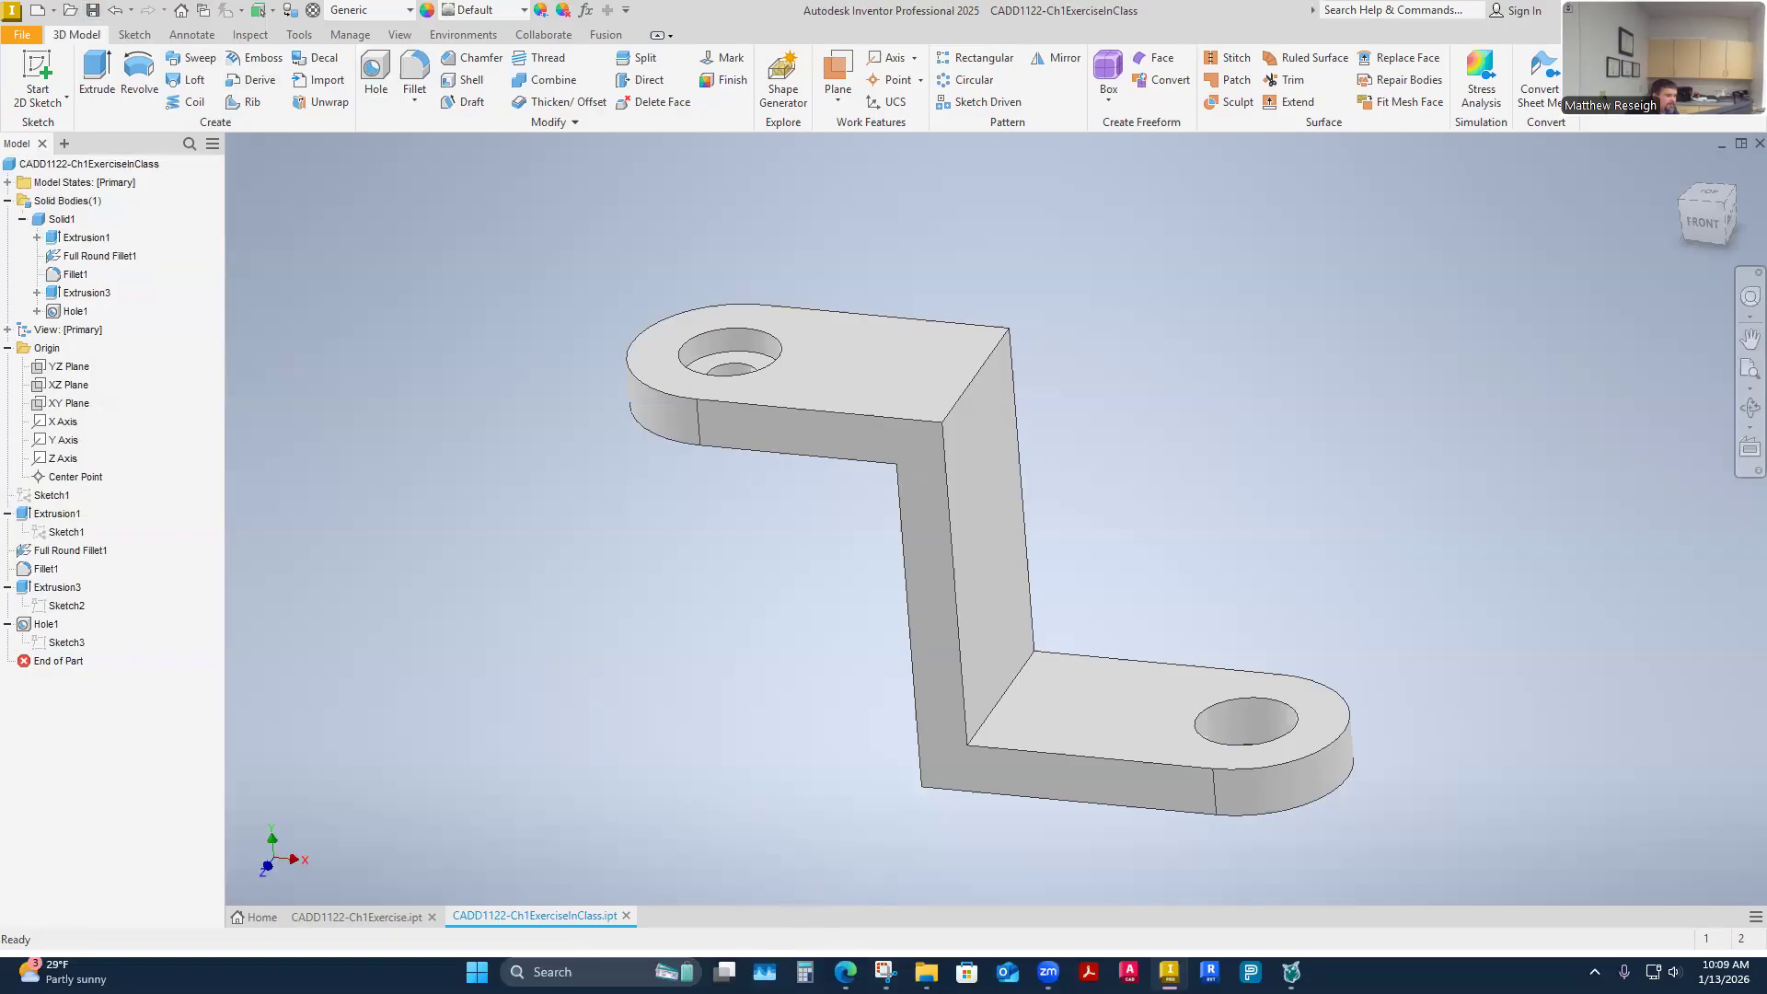
Switch to the browser window with the CADD 1122 Ch 1 Exercise assignment page
mouse_move(885, 972)
click(898, 880)
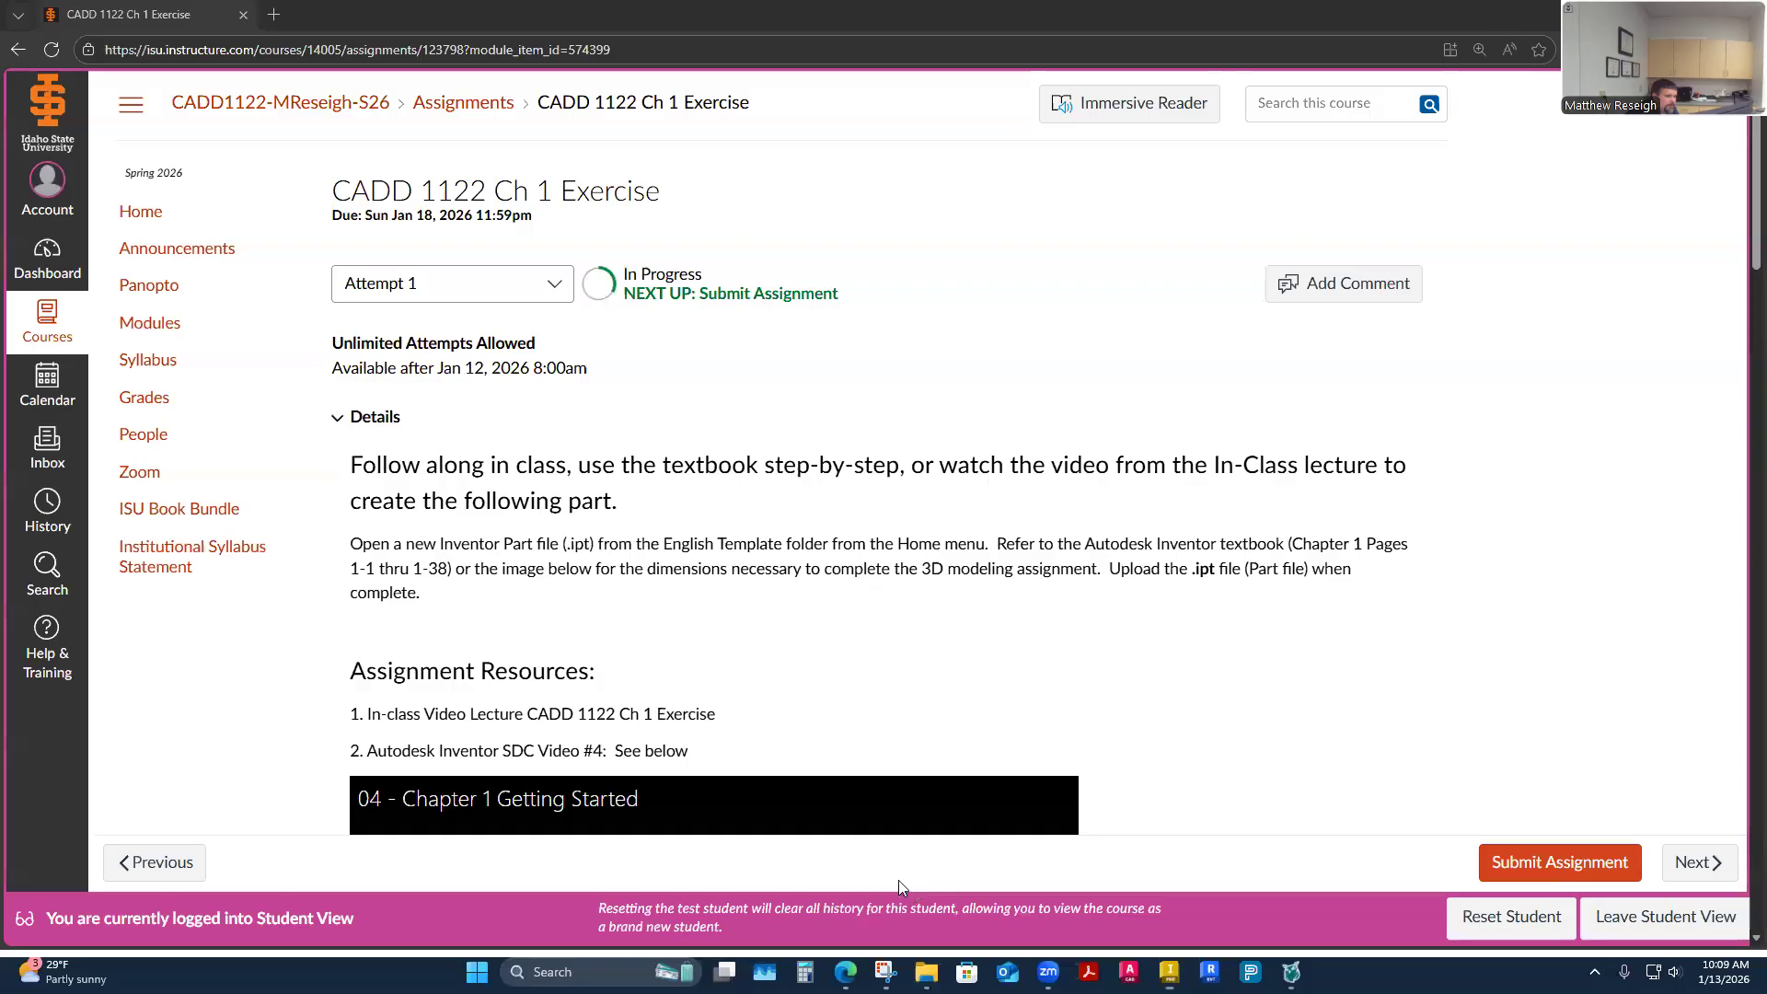
Open the CADD 1122 Problem 1-4 assignment from the course modules and examine its dimensioned L-shaped part drawing
click(184, 334)
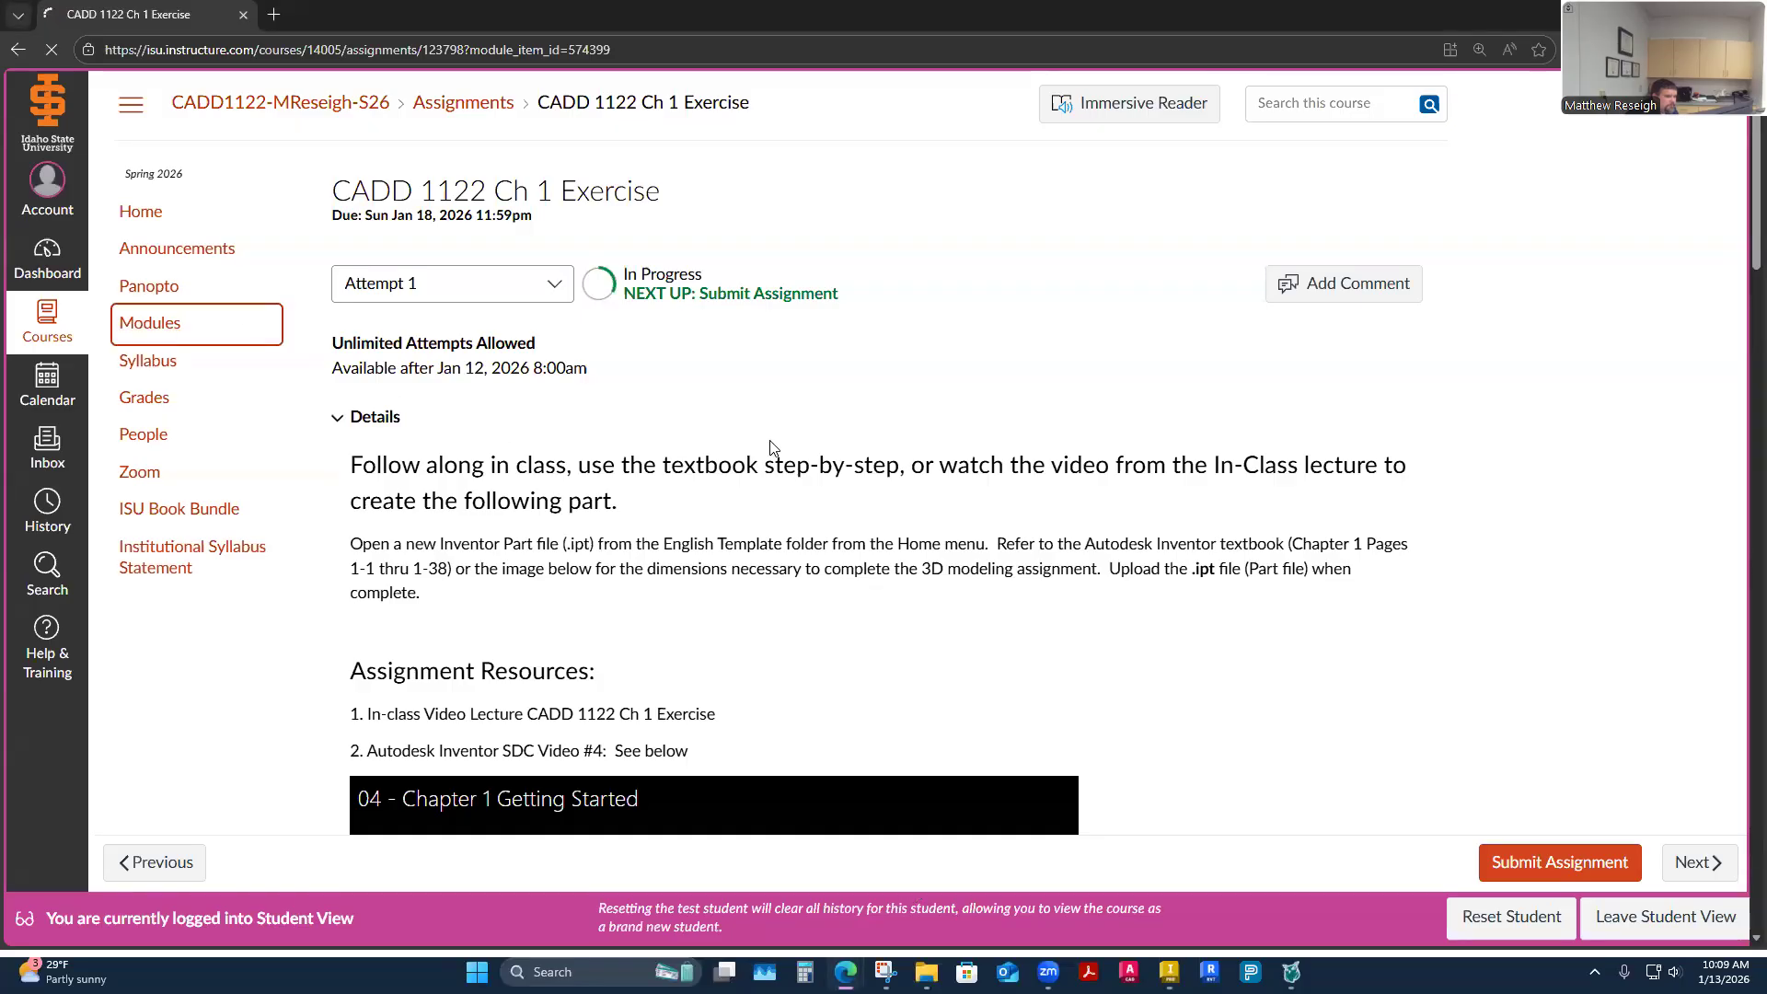
scroll(782, 479, down, 7)
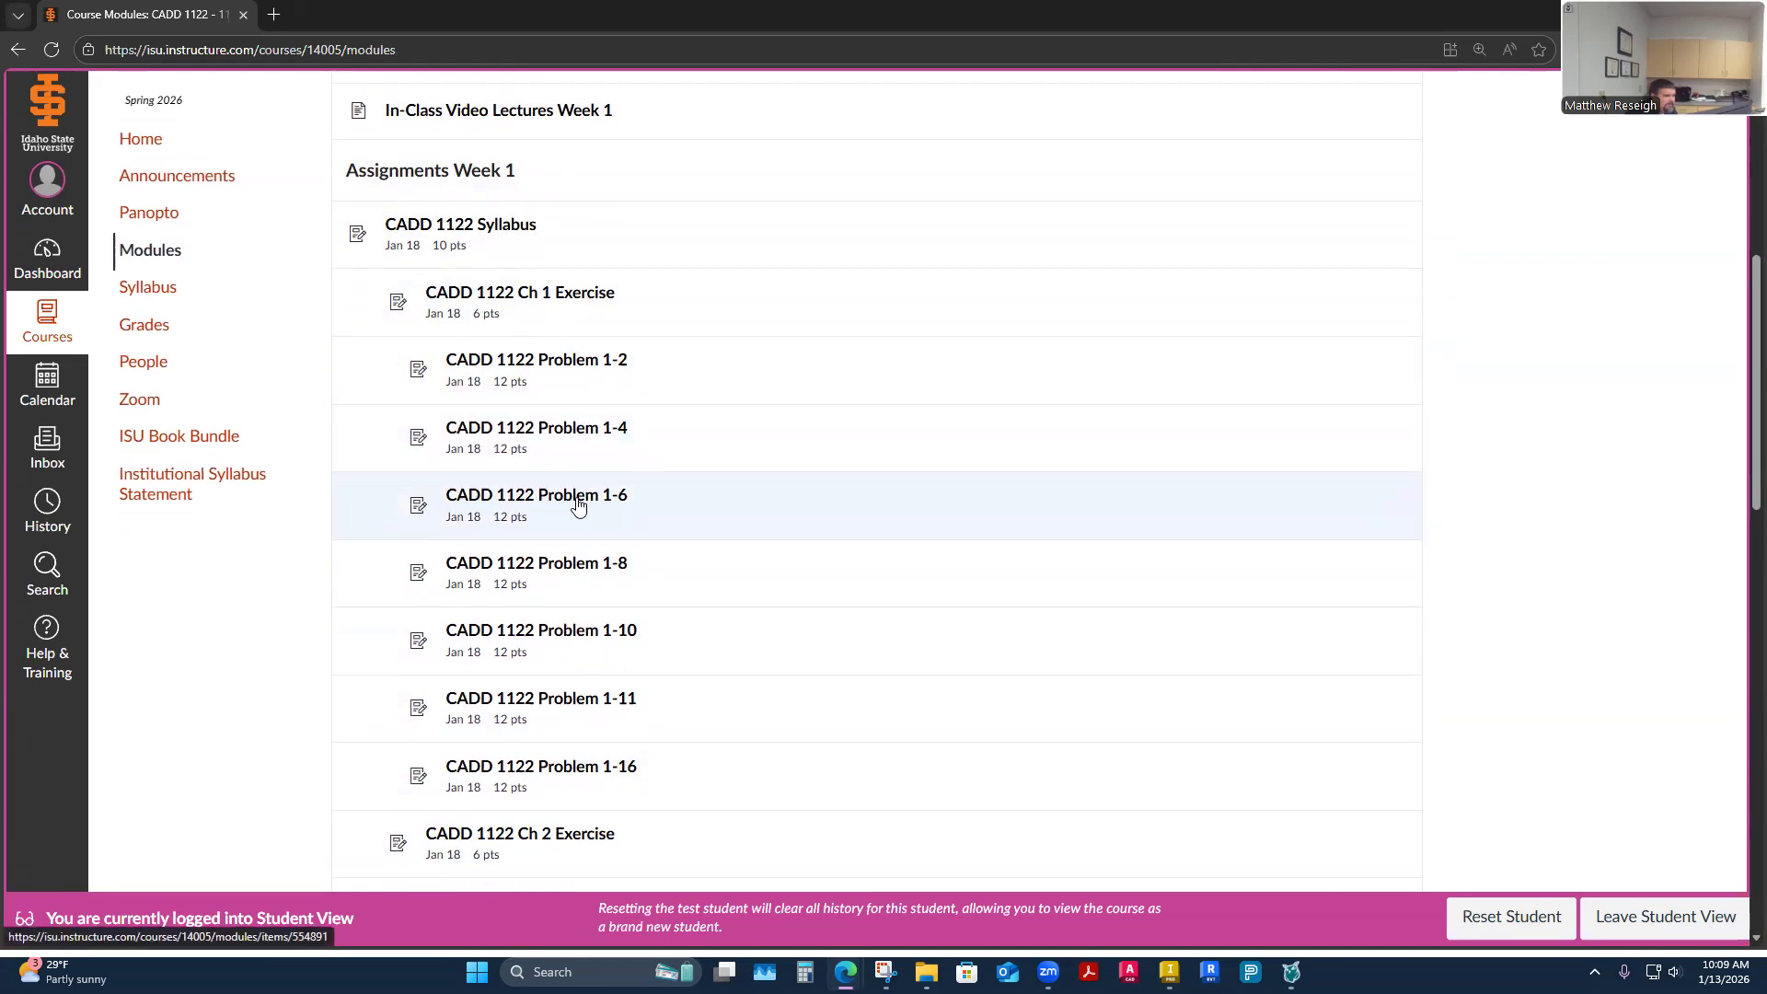
click(552, 429)
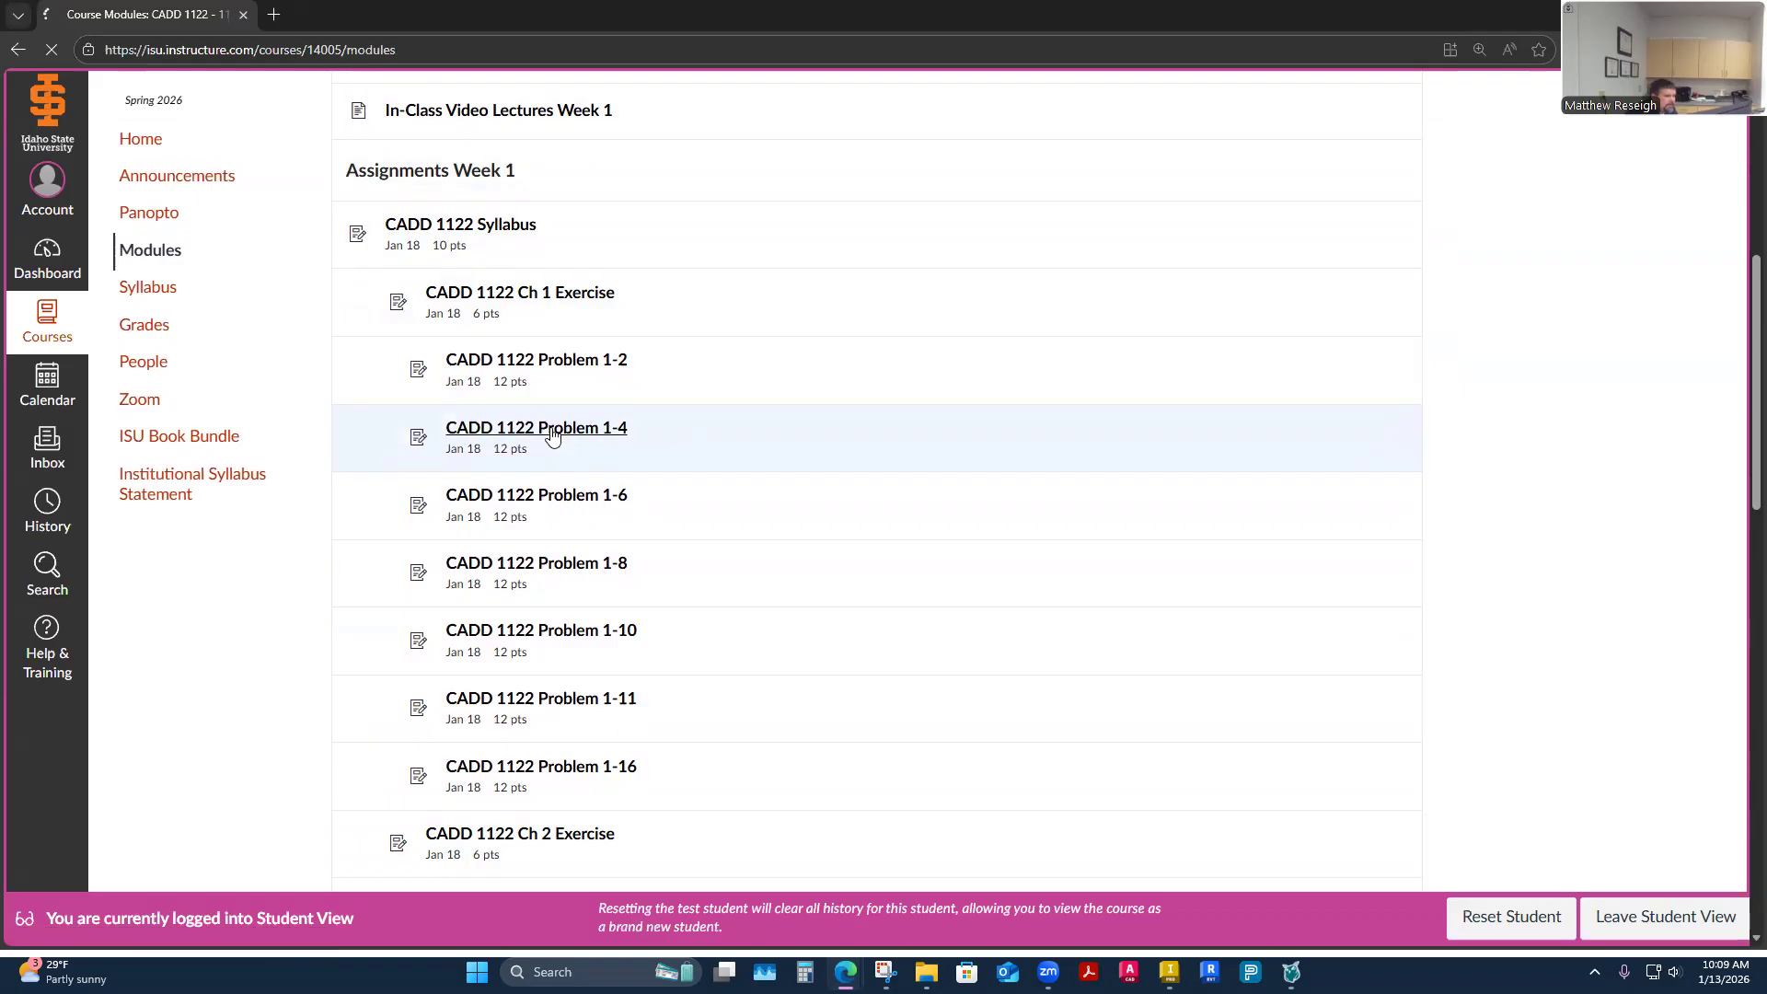
scroll(744, 503, down, 4)
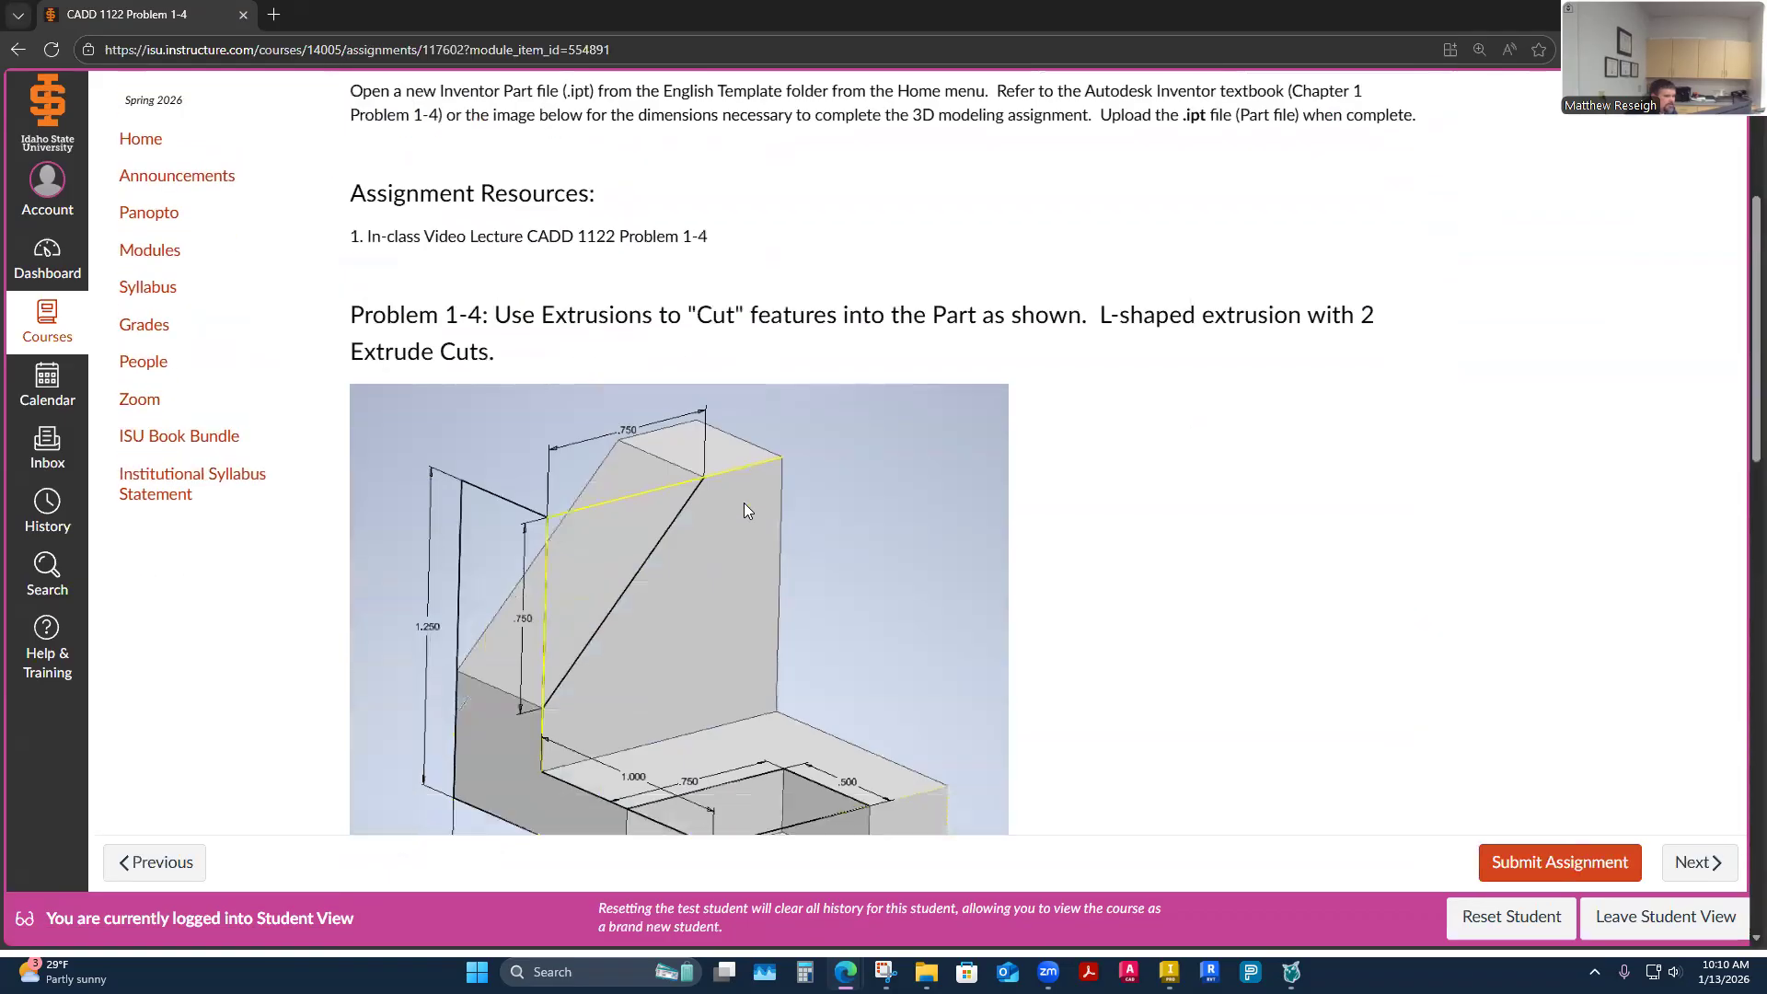
scroll(745, 510, down, 3)
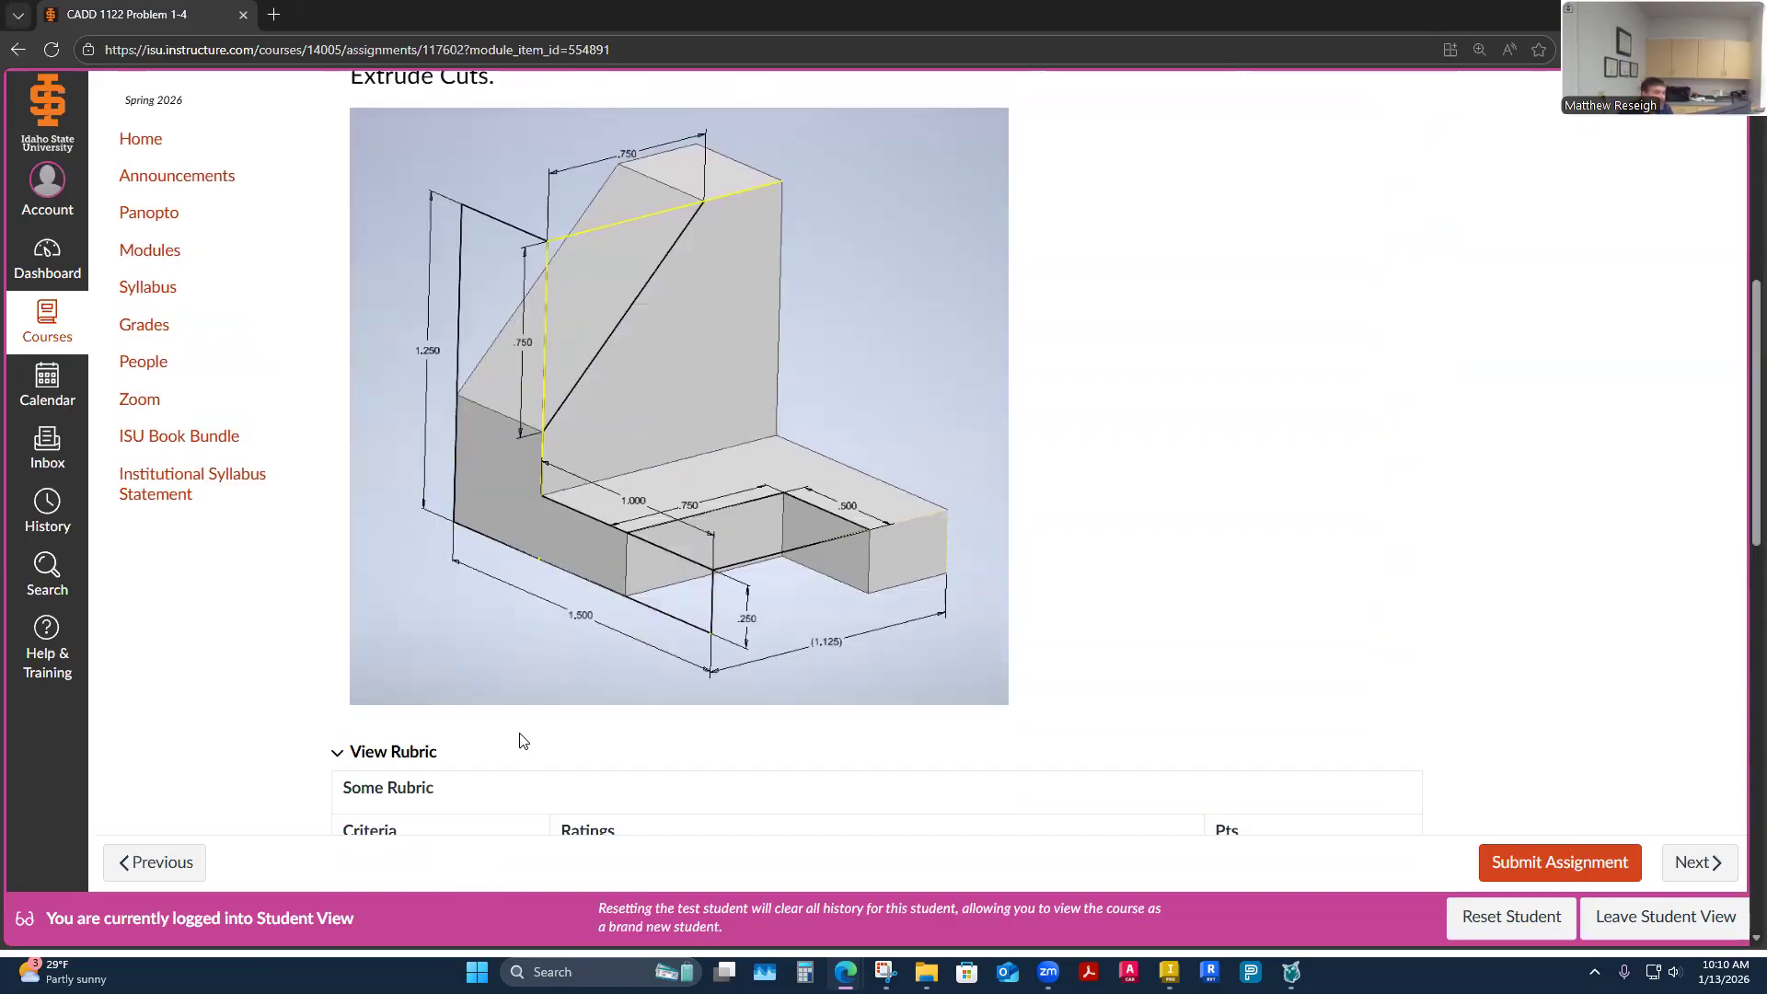
scroll(542, 716, up, 2)
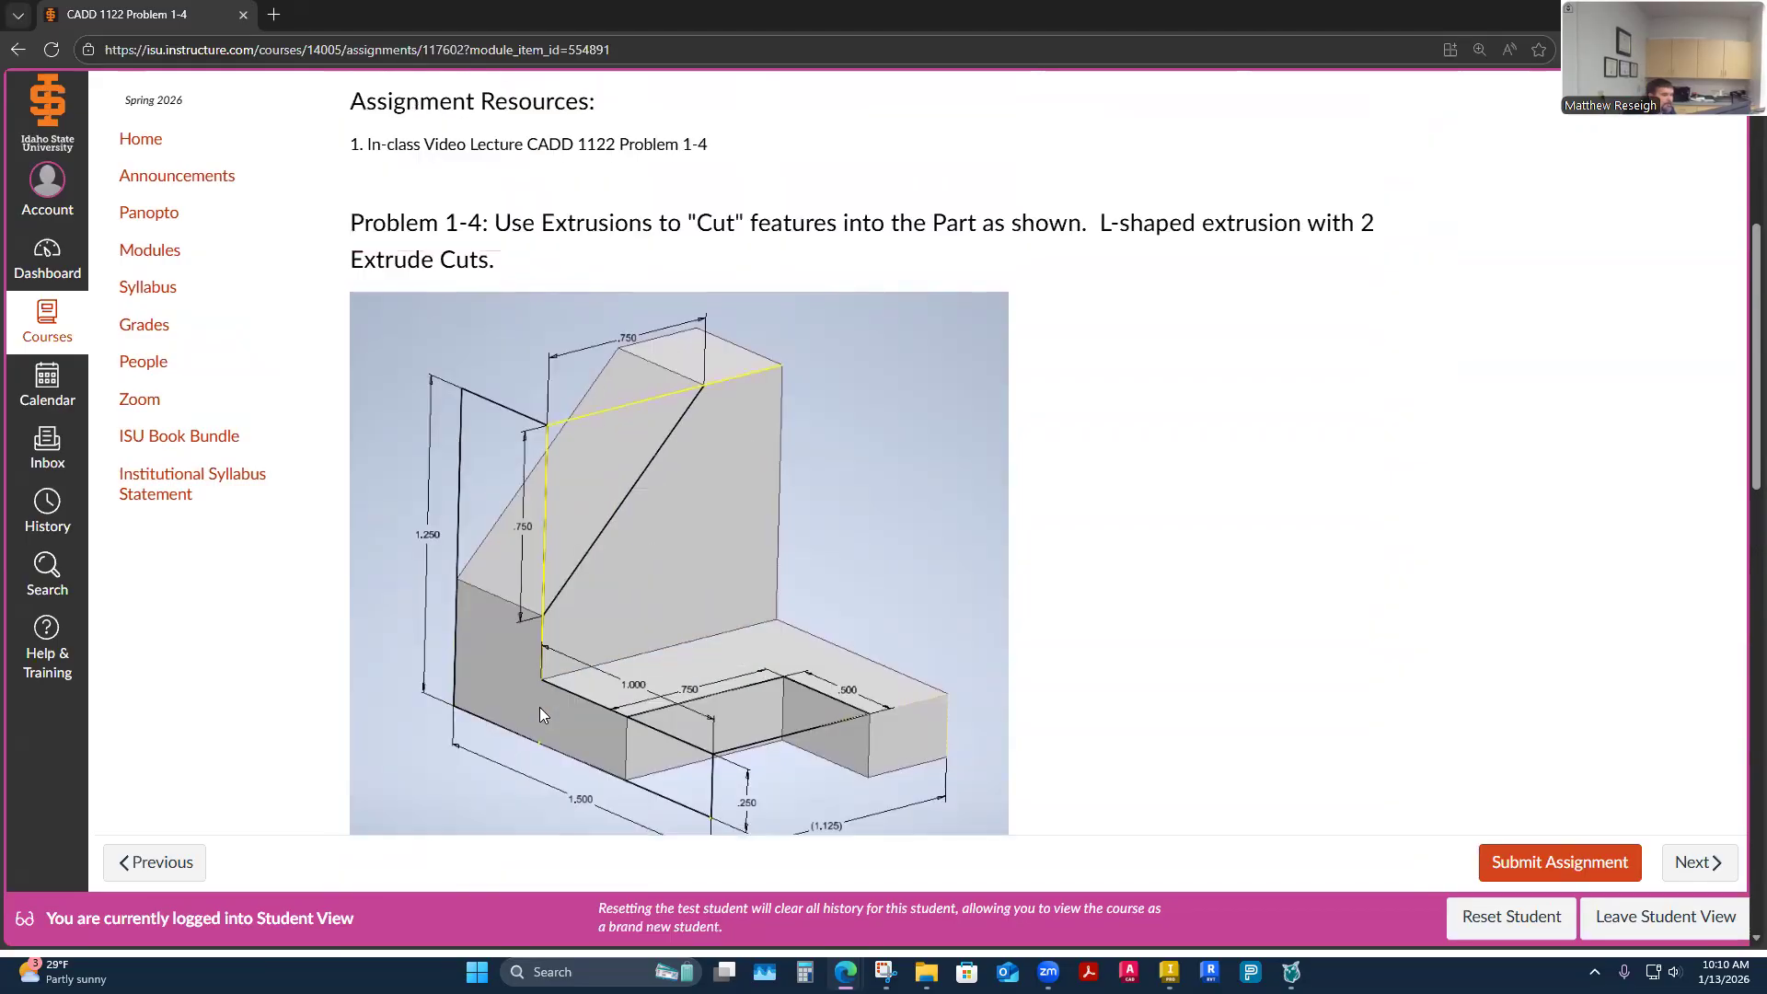
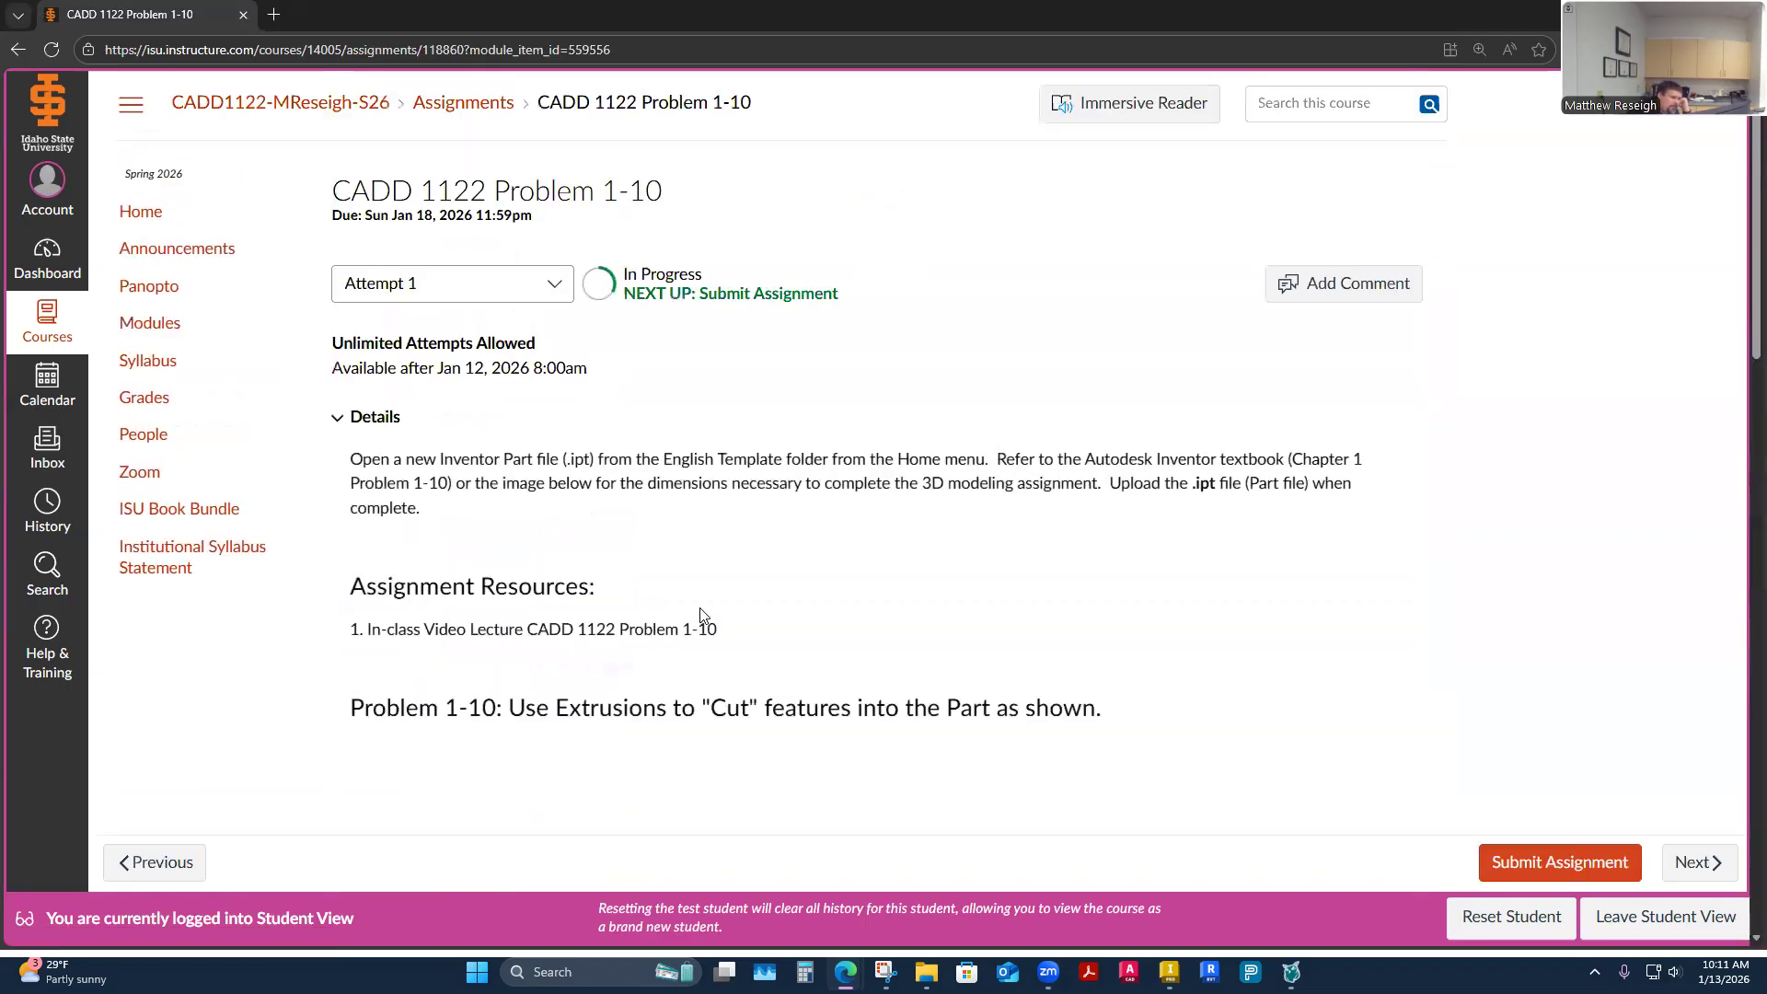
Review the Problem 1-10 drawing, return to the course modules, and open Problem 1-11 to examine its counterbored part drawing
scroll(701, 615, down, 3)
scroll(700, 621, down, 3)
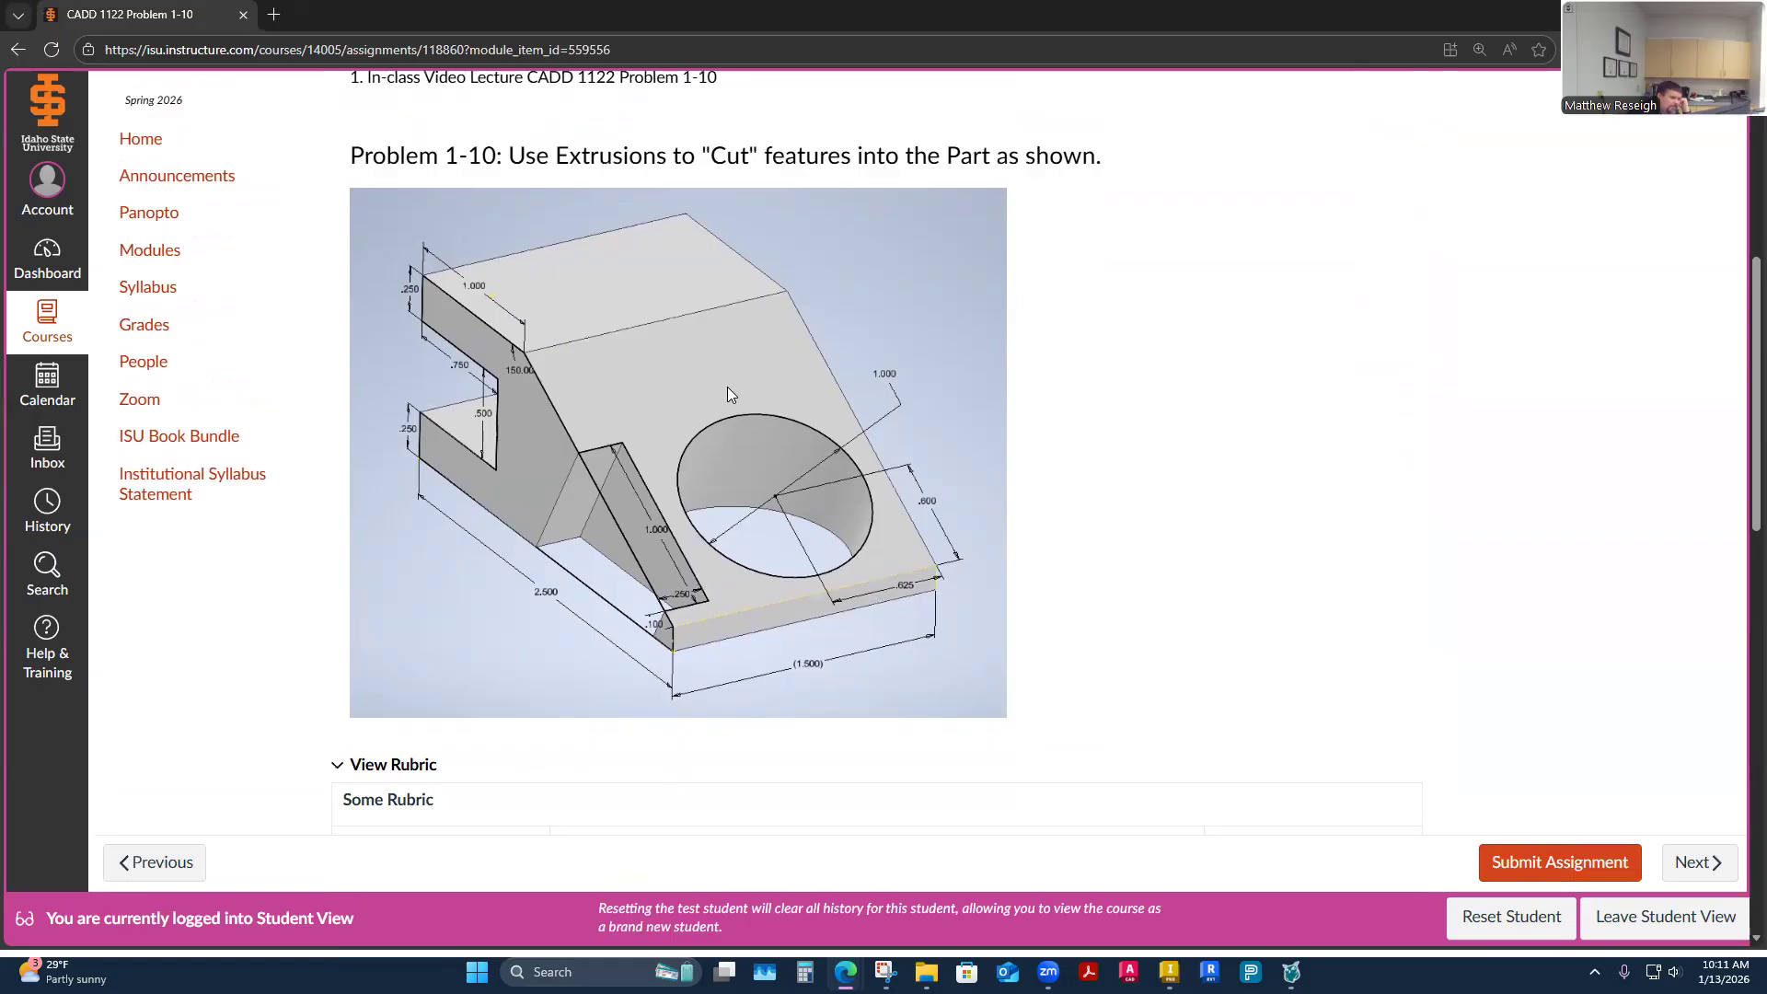
click(149, 250)
scroll(552, 681, down, 7)
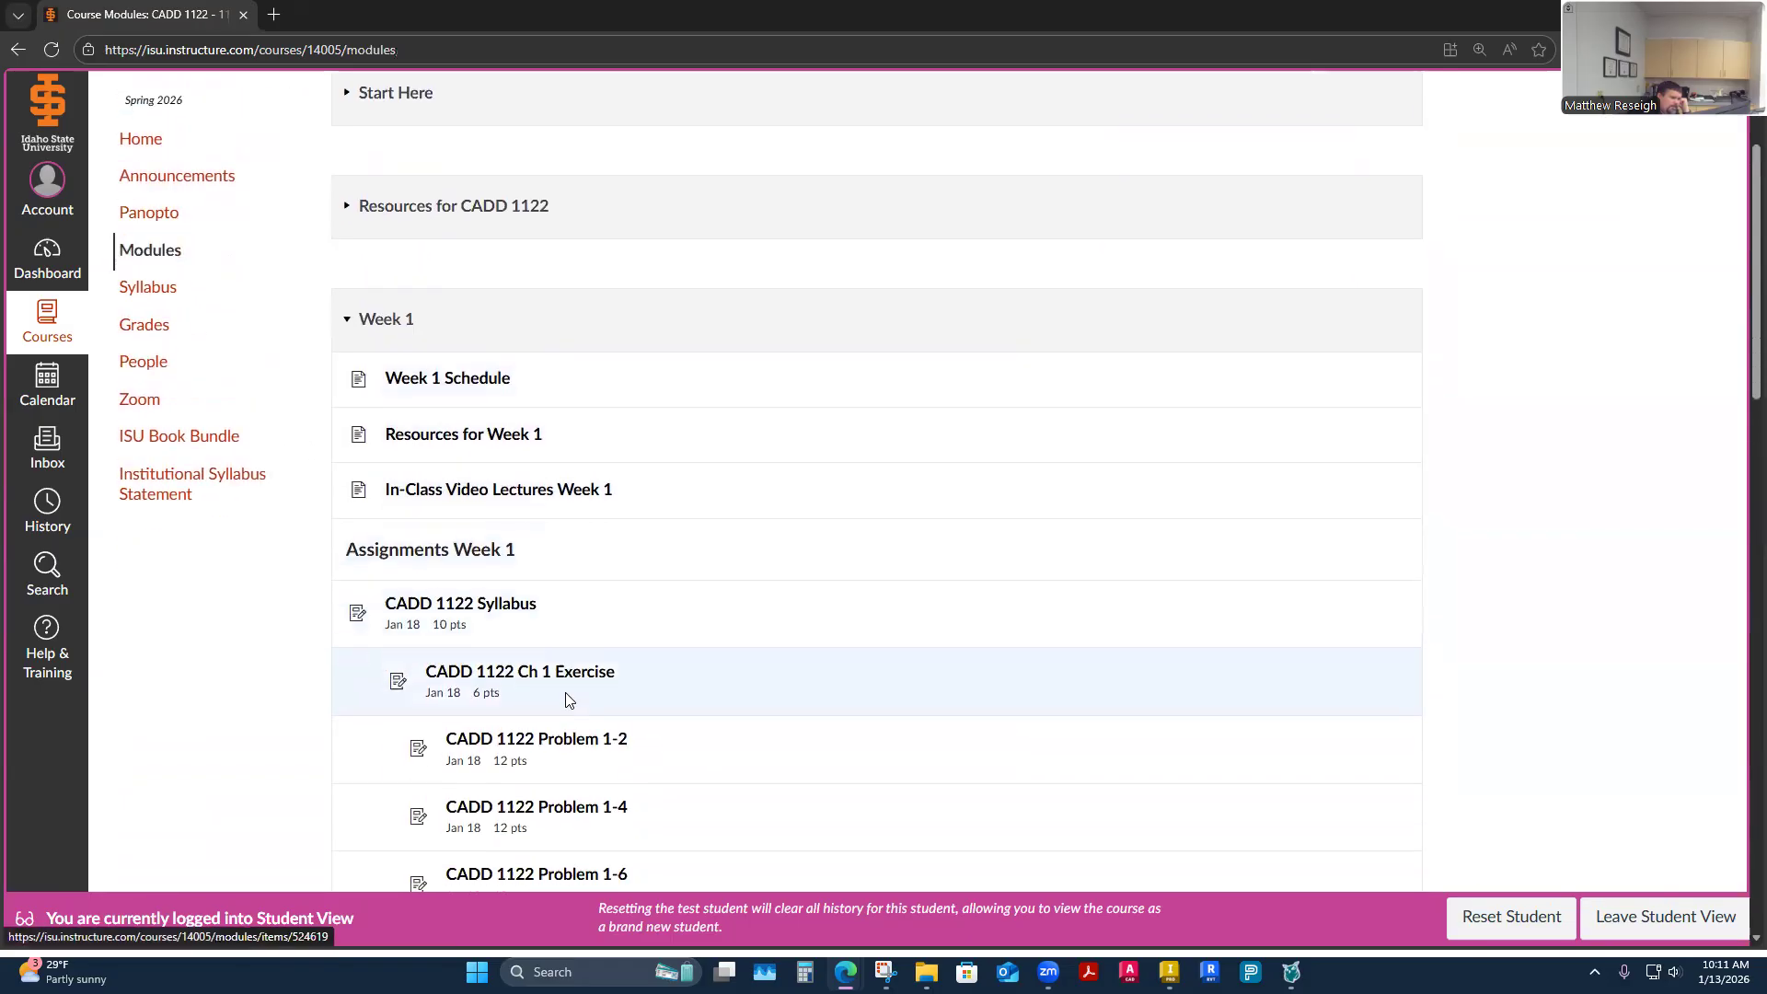
click(587, 709)
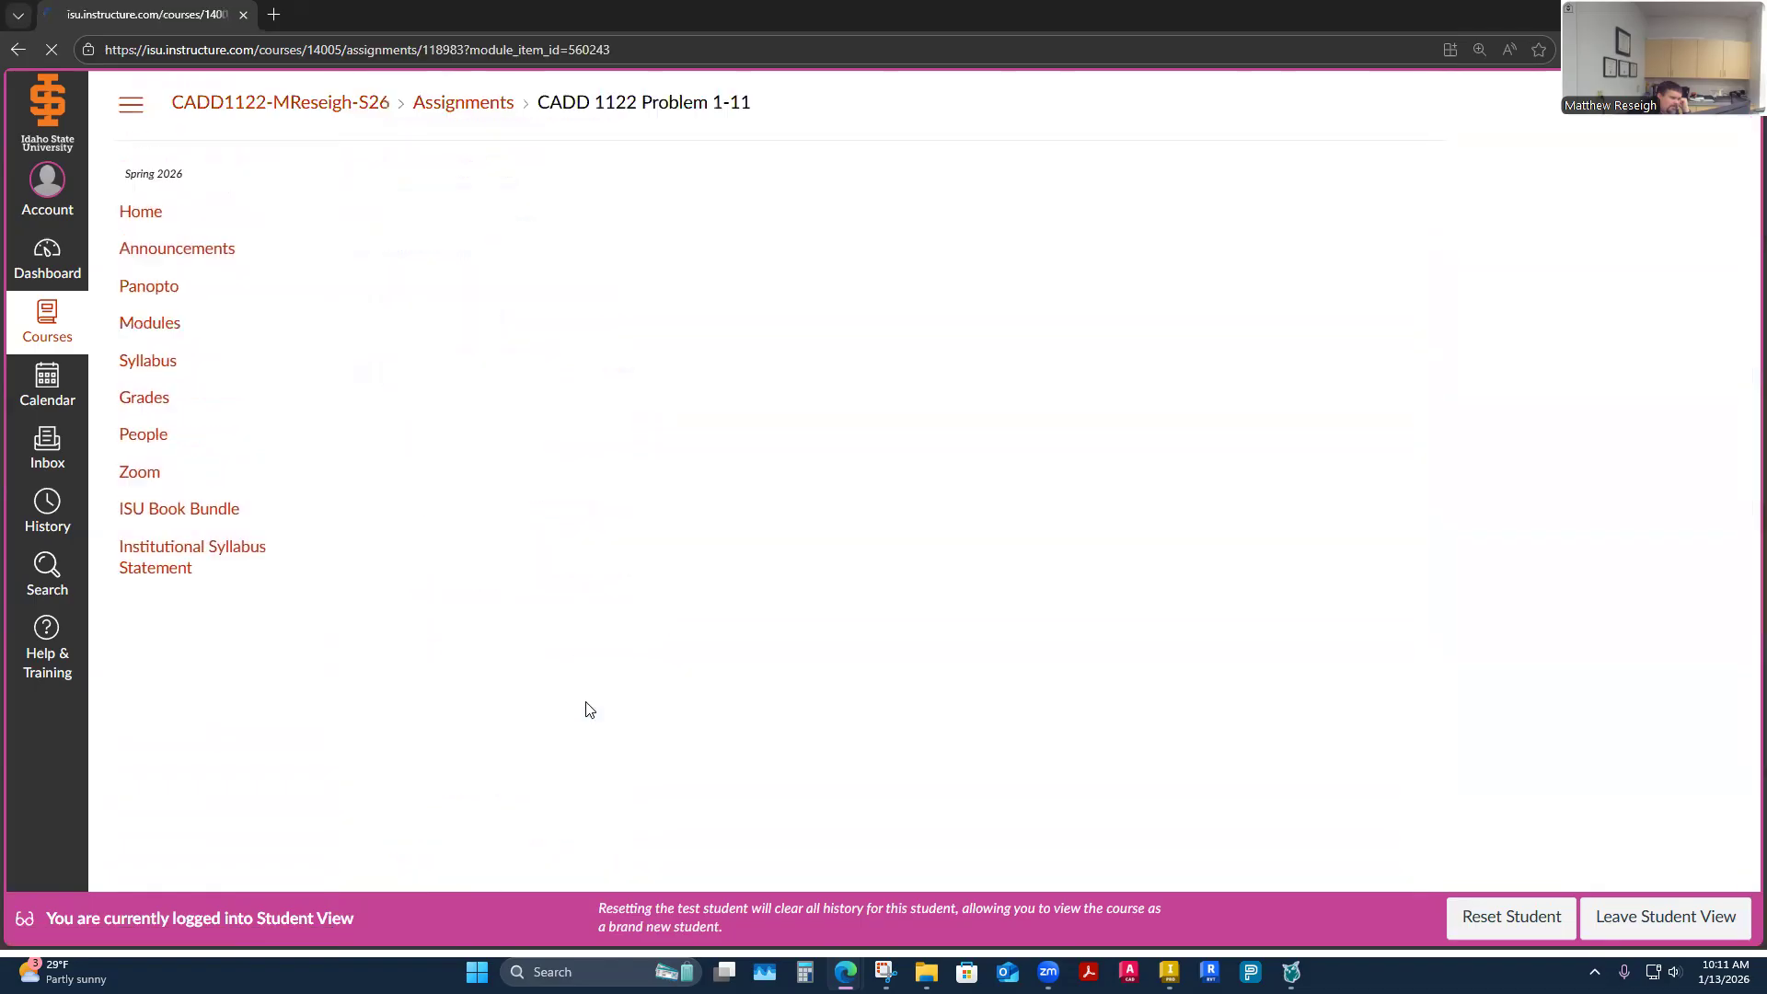
scroll(771, 659, down, 5)
scroll(771, 659, down, 2)
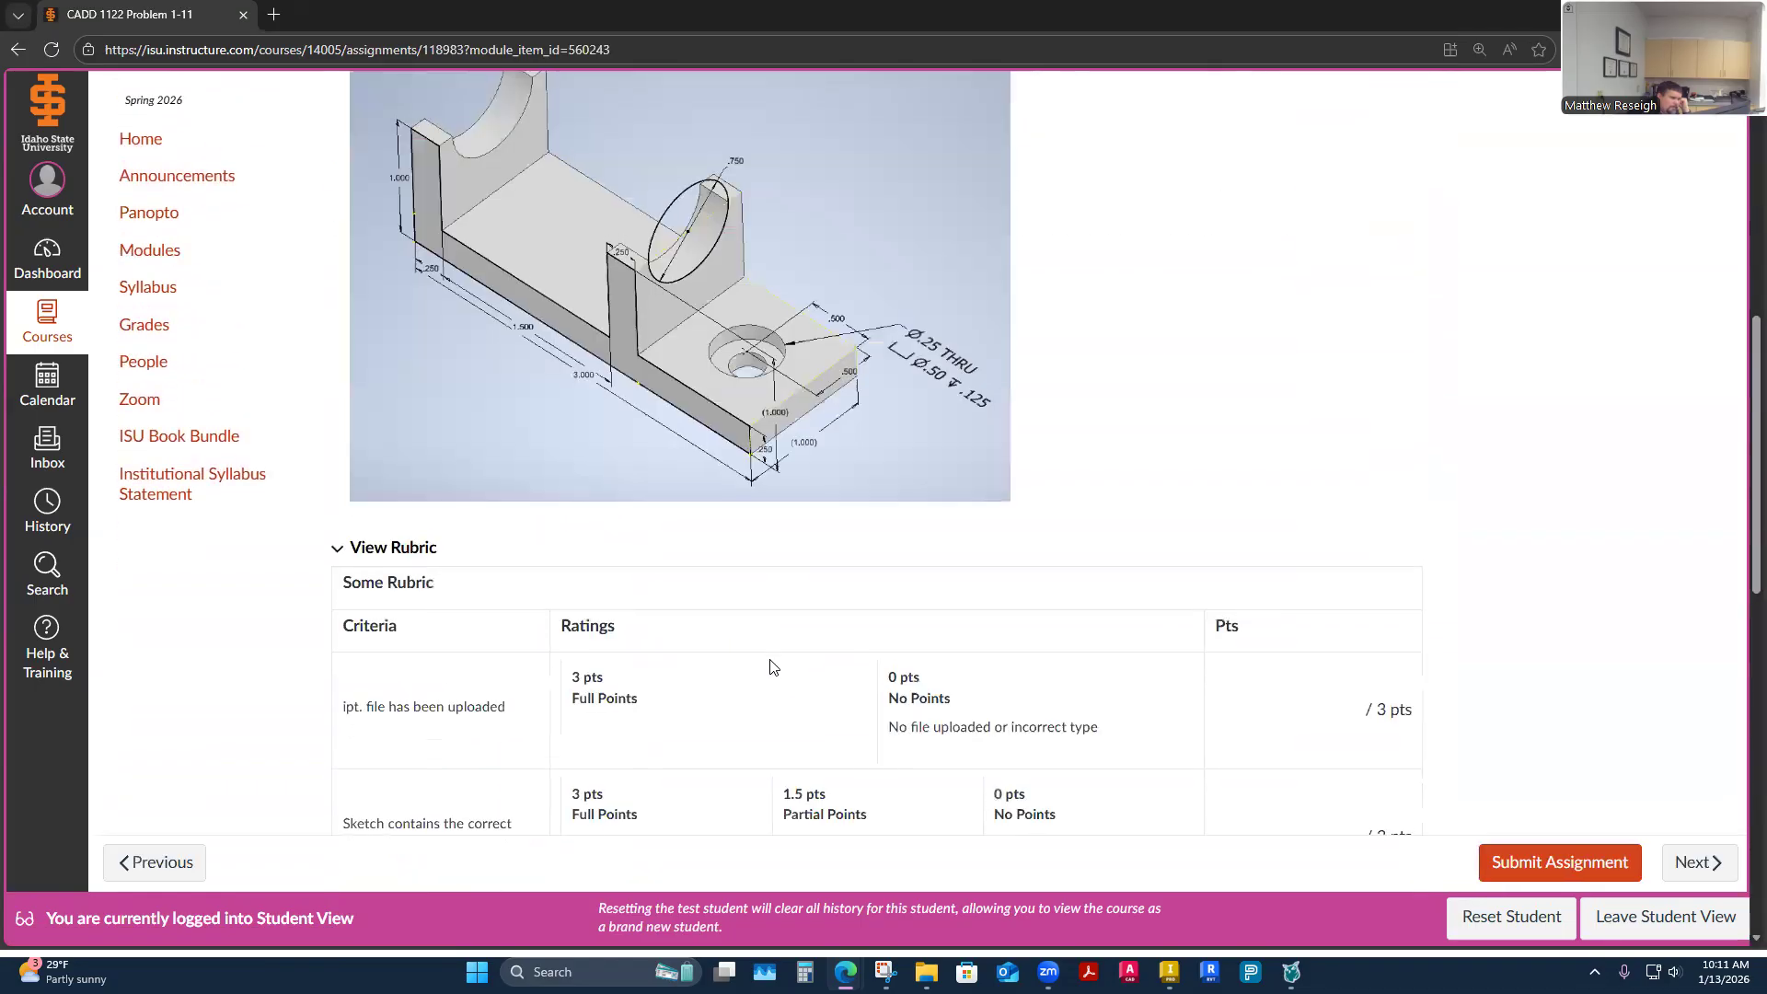
scroll(772, 661, up, 2)
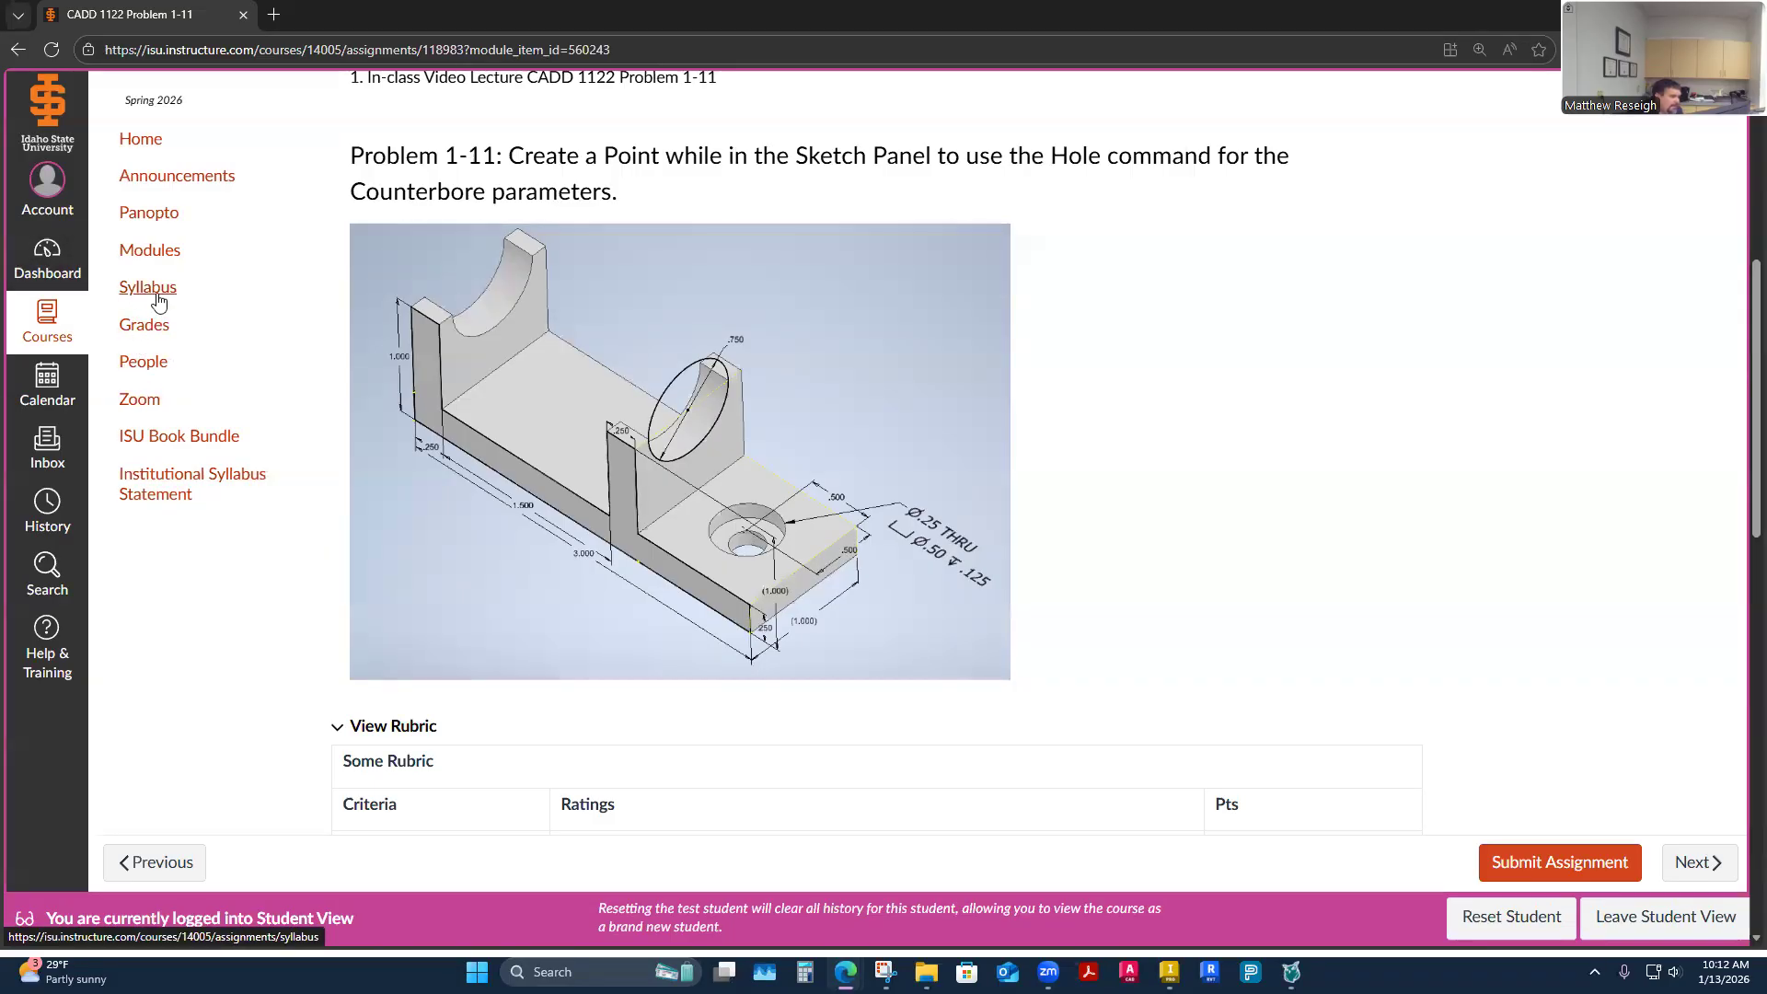
Open the Problem 1-16 assignment from the course modules and examine the base part and the profile extruded .125" onto it
click(147, 248)
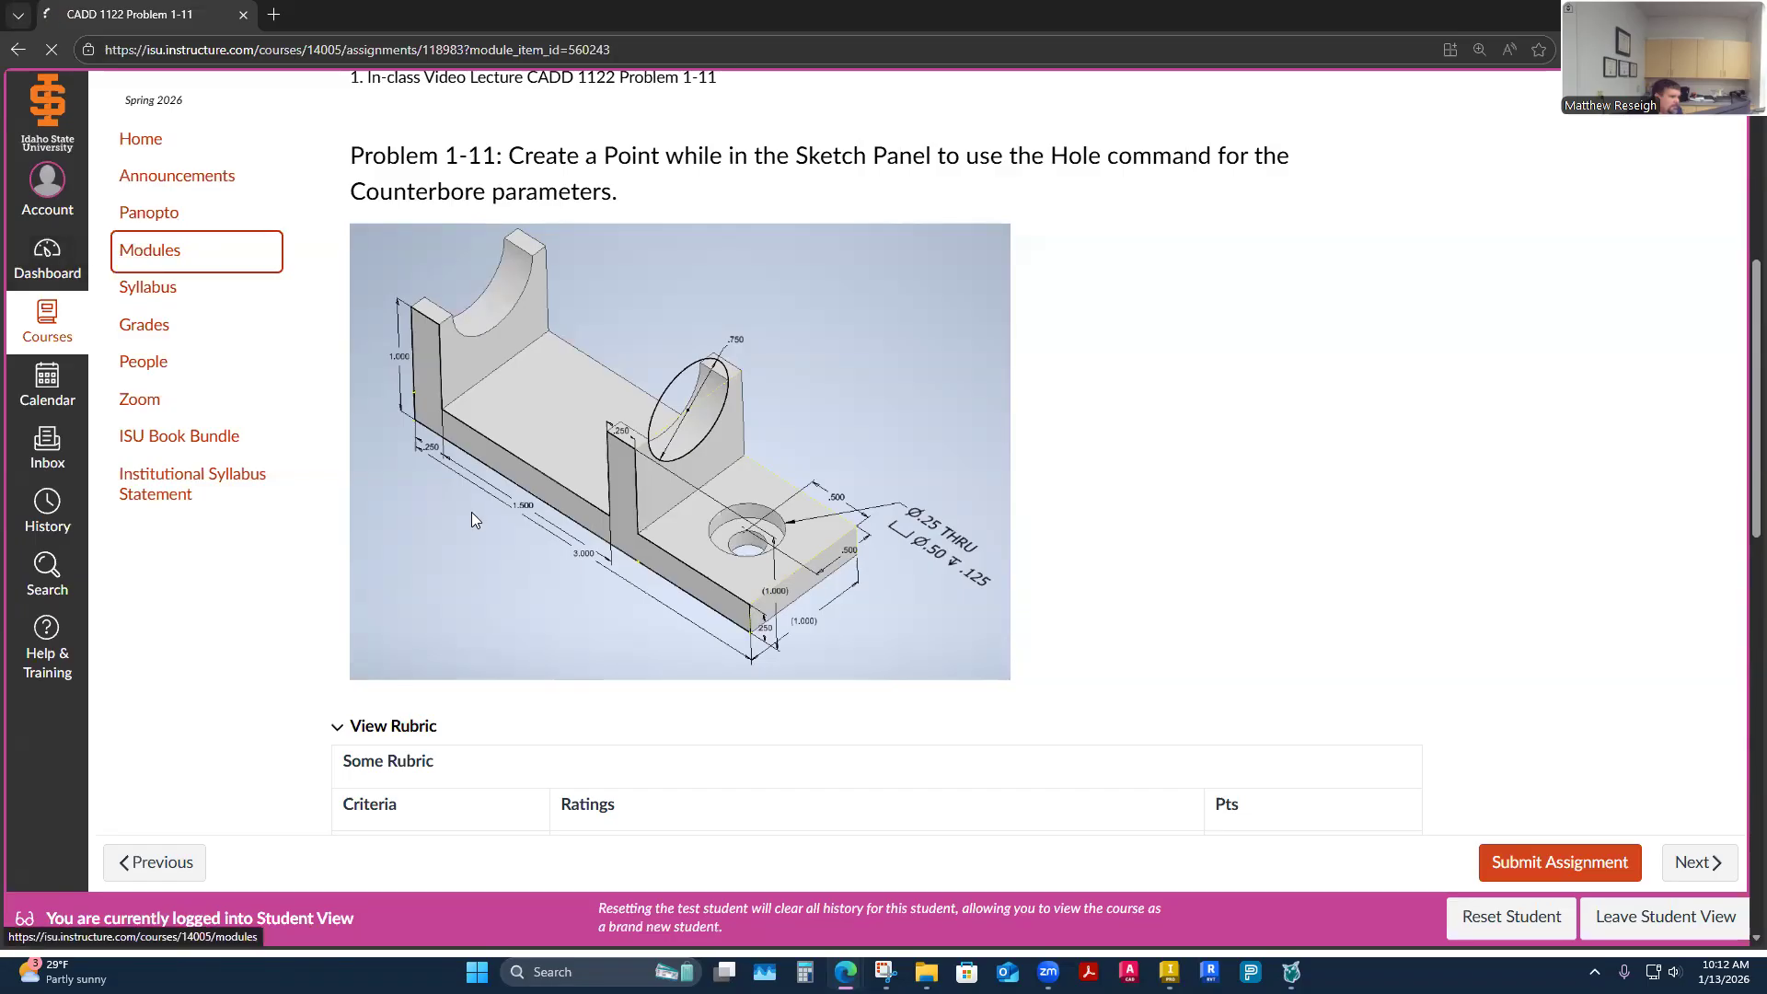
scroll(631, 579, down, 10)
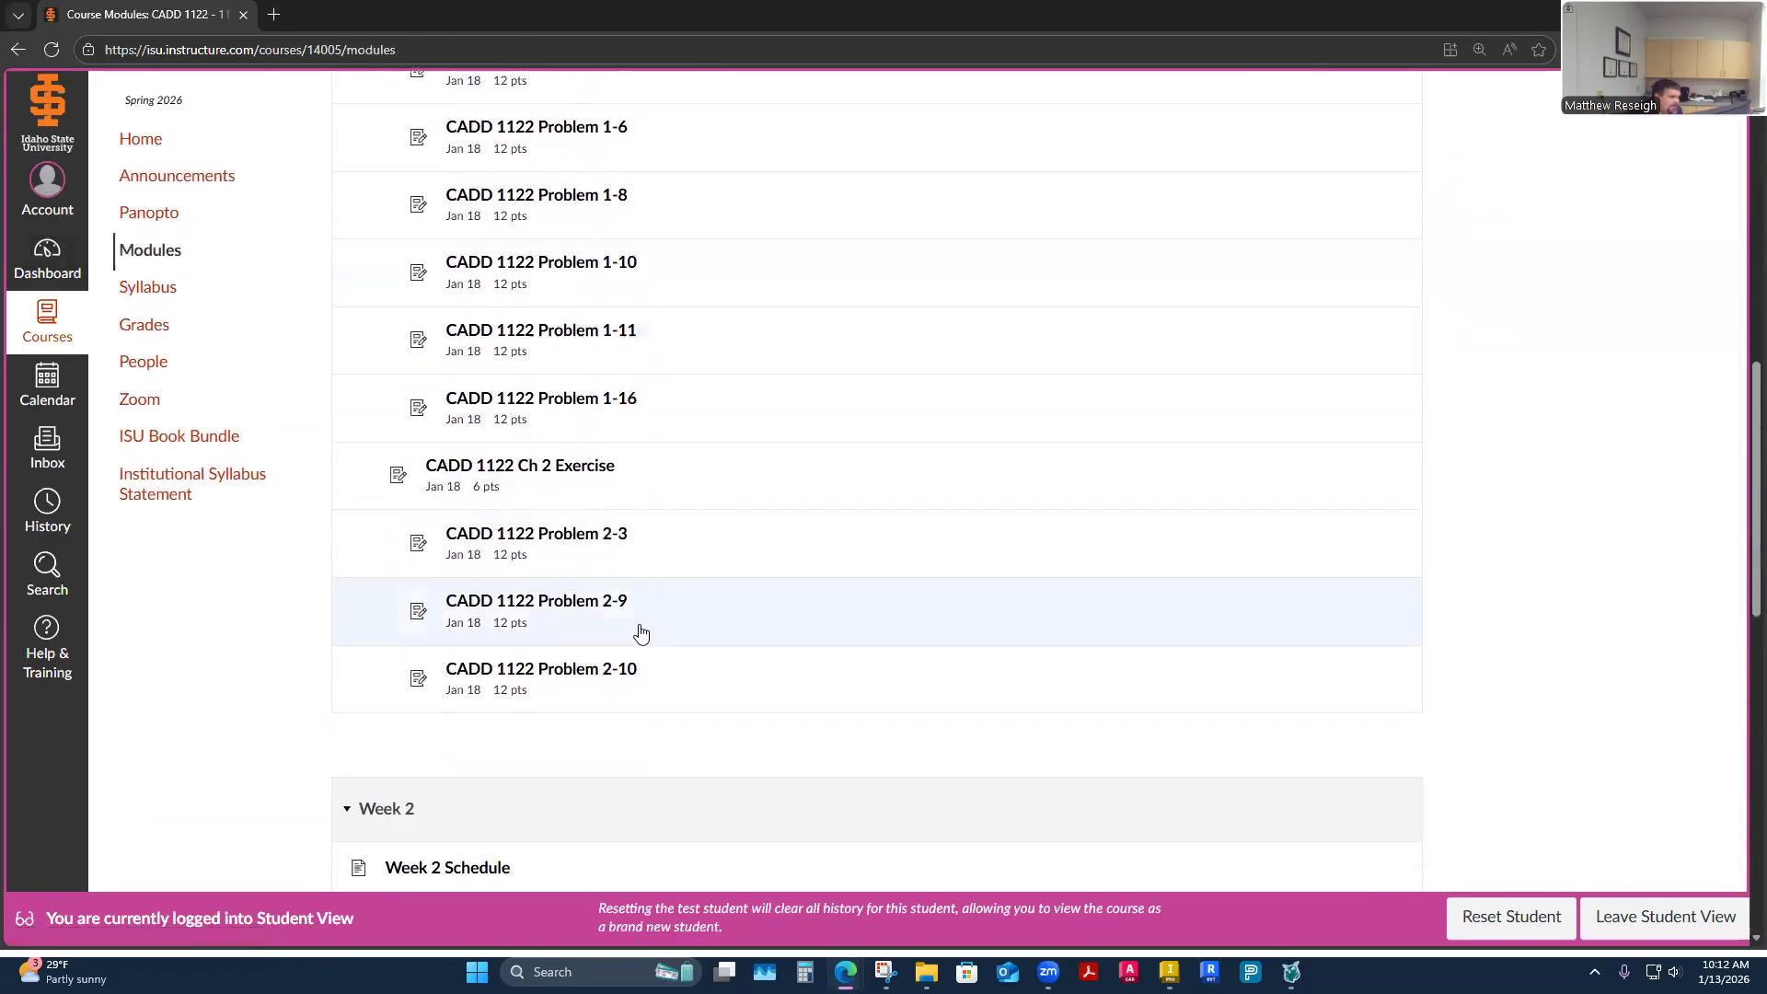
click(576, 405)
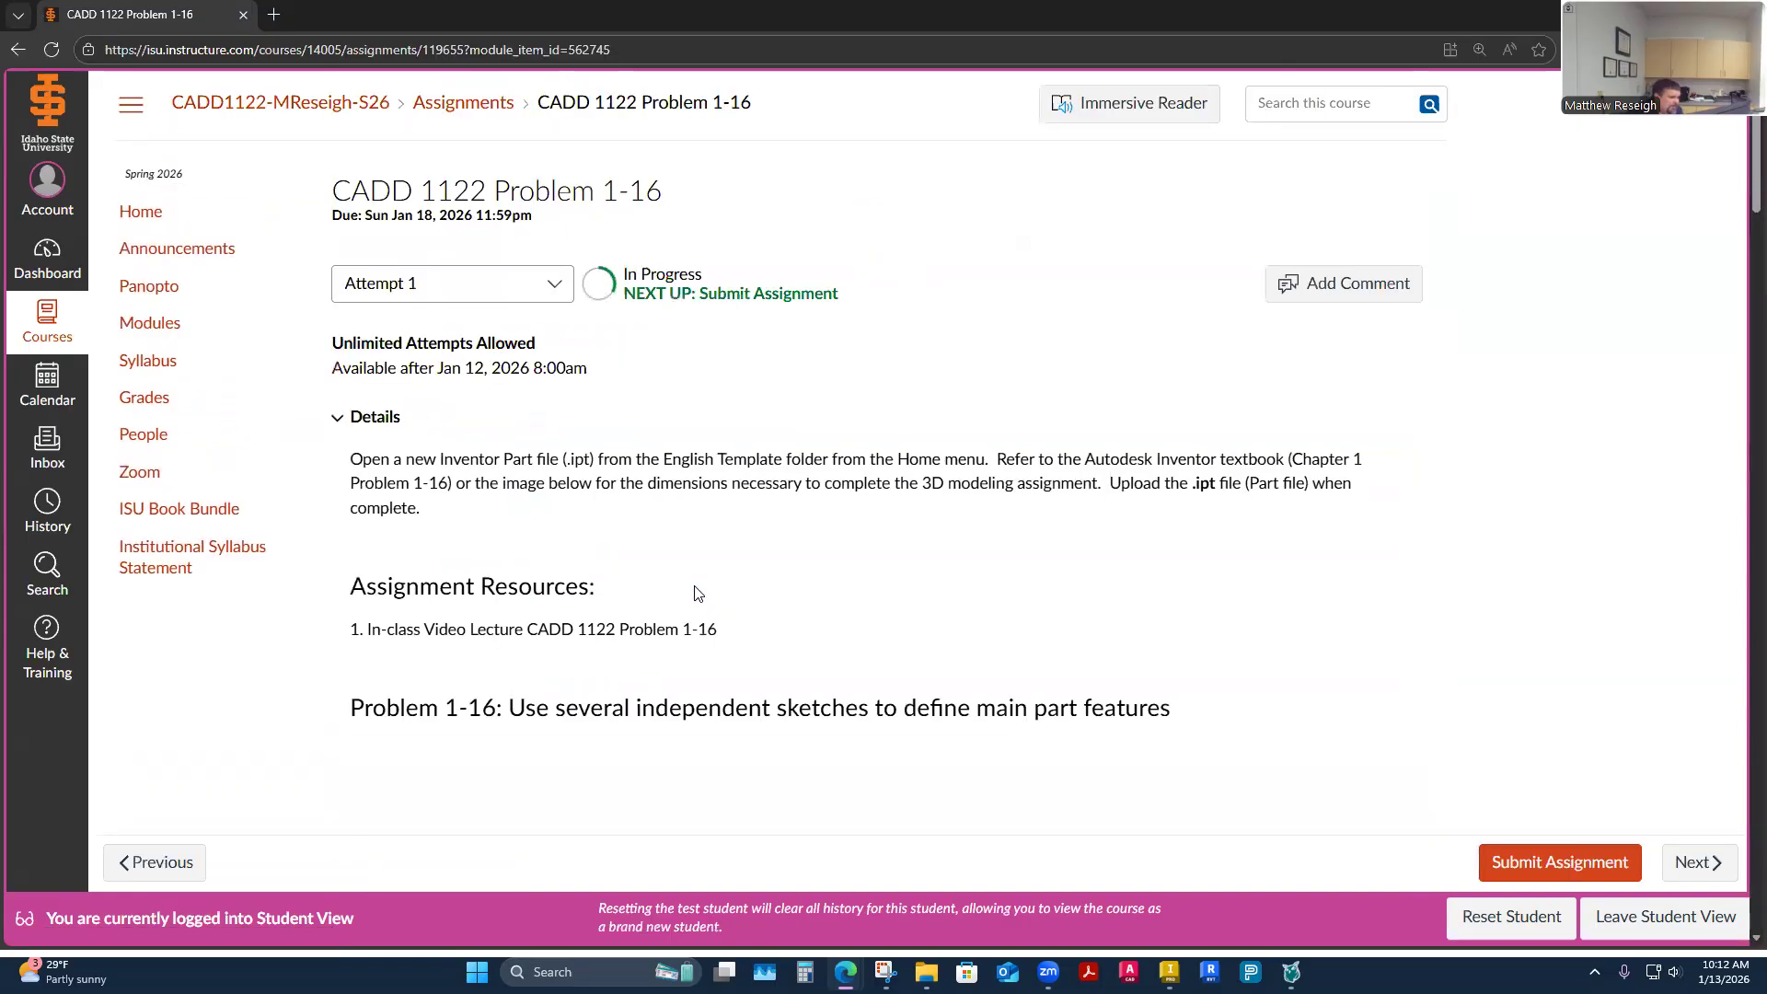
scroll(695, 594, down, 4)
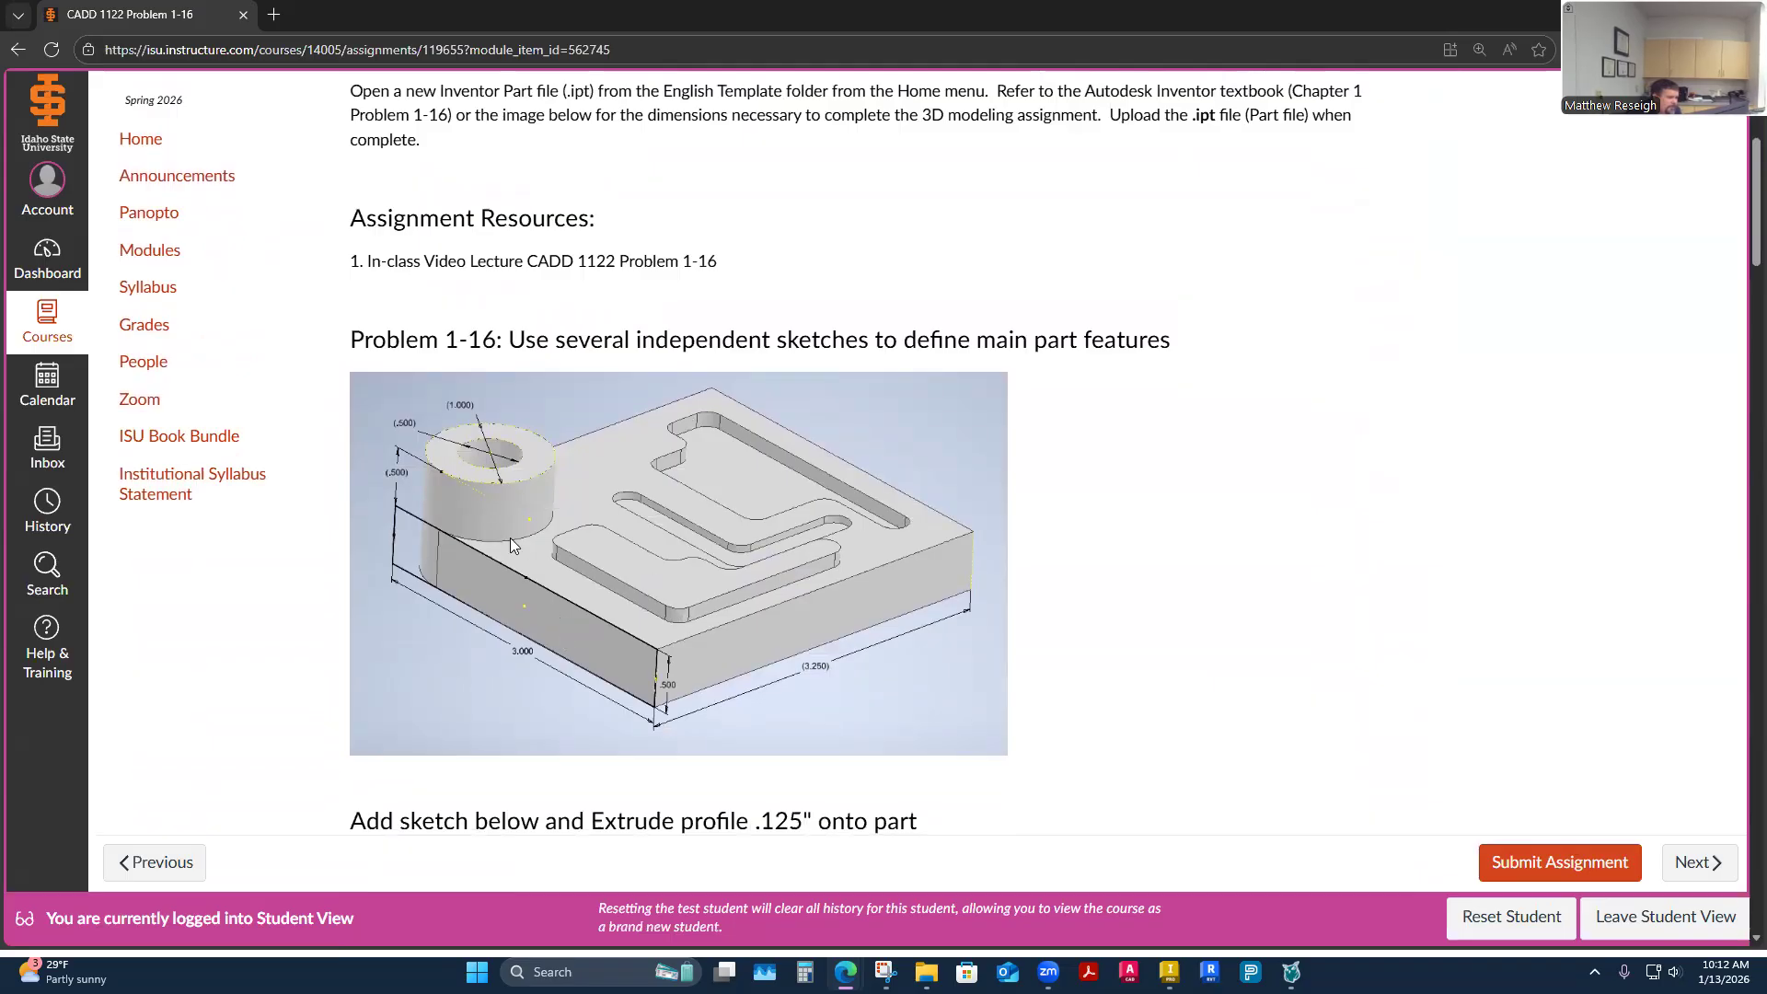
scroll(539, 559, down, 7)
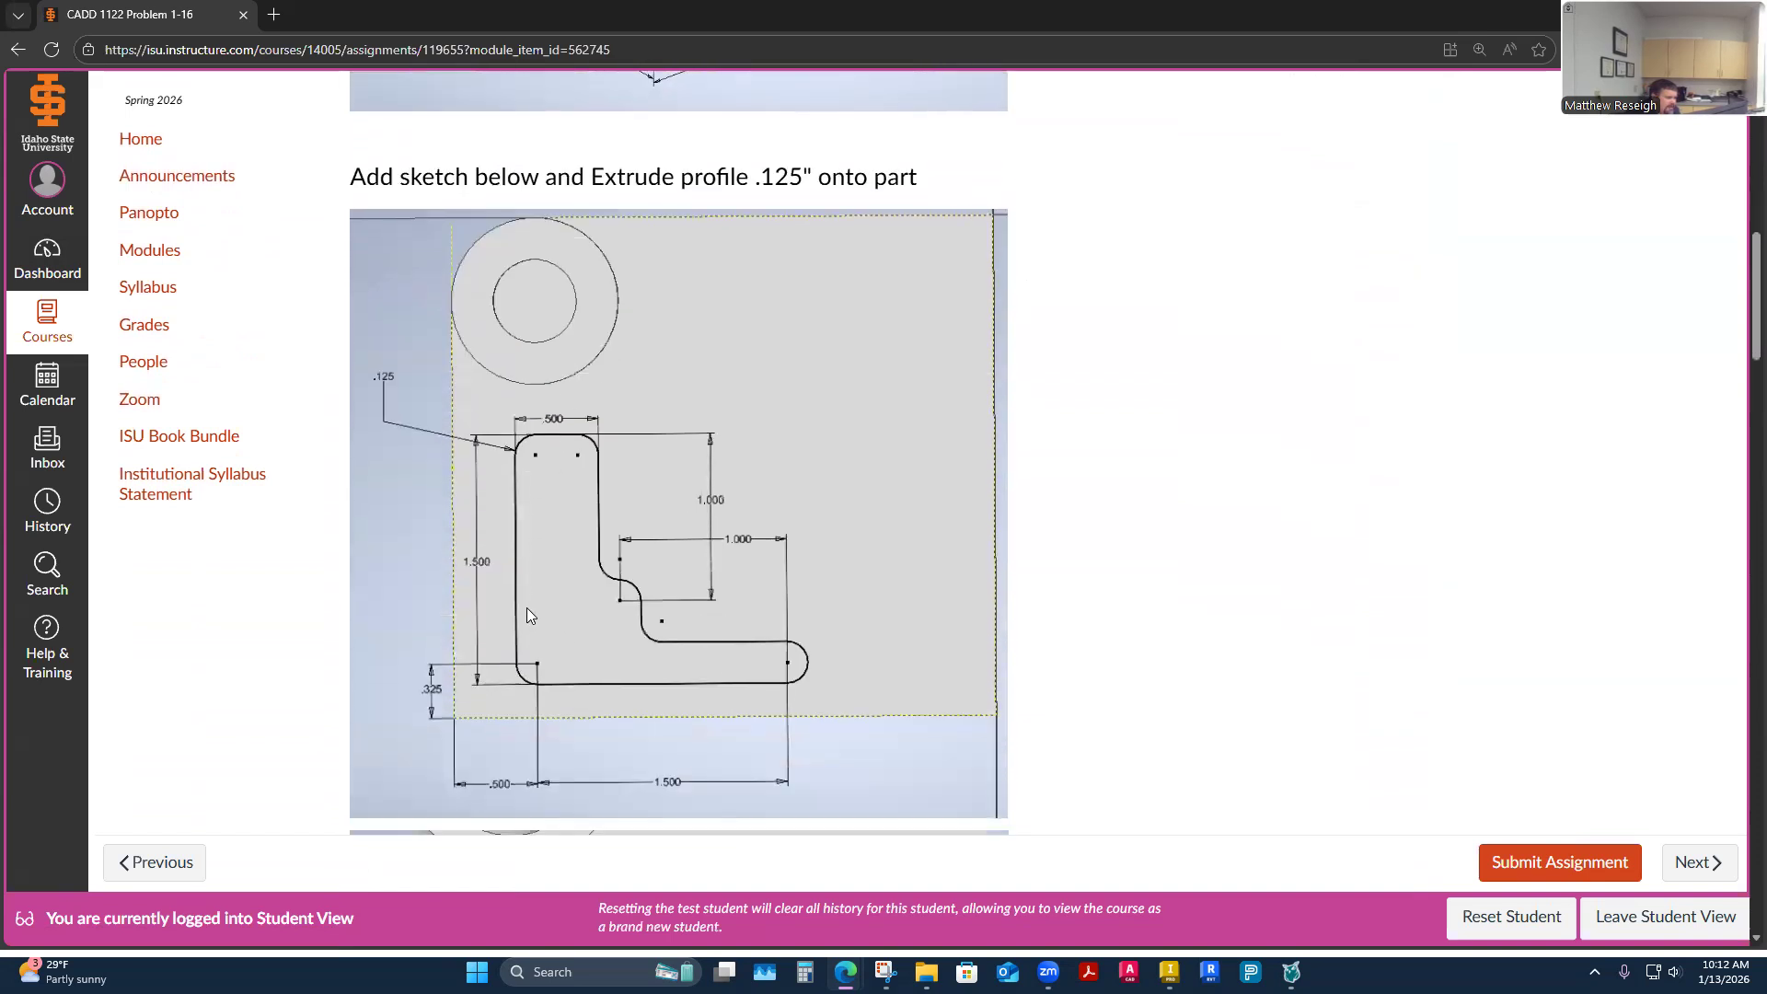
scroll(527, 615, down, 6)
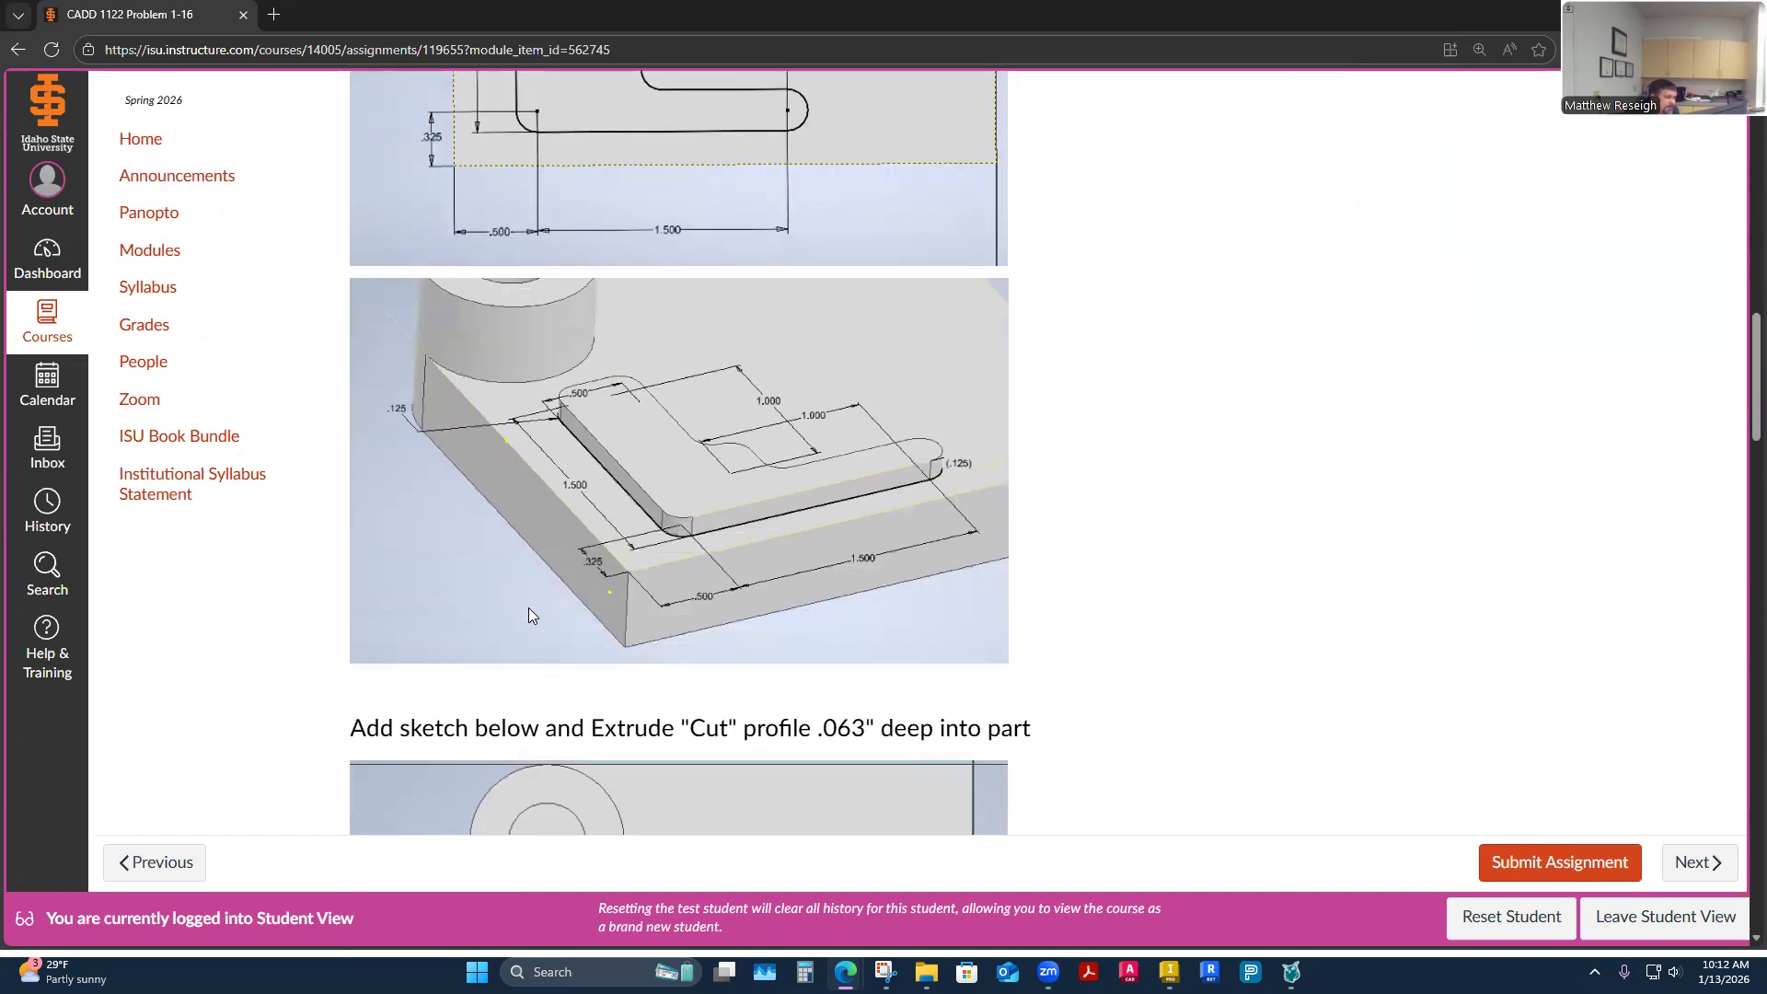
Examine the Problem 1-16 sketches for the .063" and .125" deep Extrude Cut profiles, down to the rubric
scroll(529, 610, down, 5)
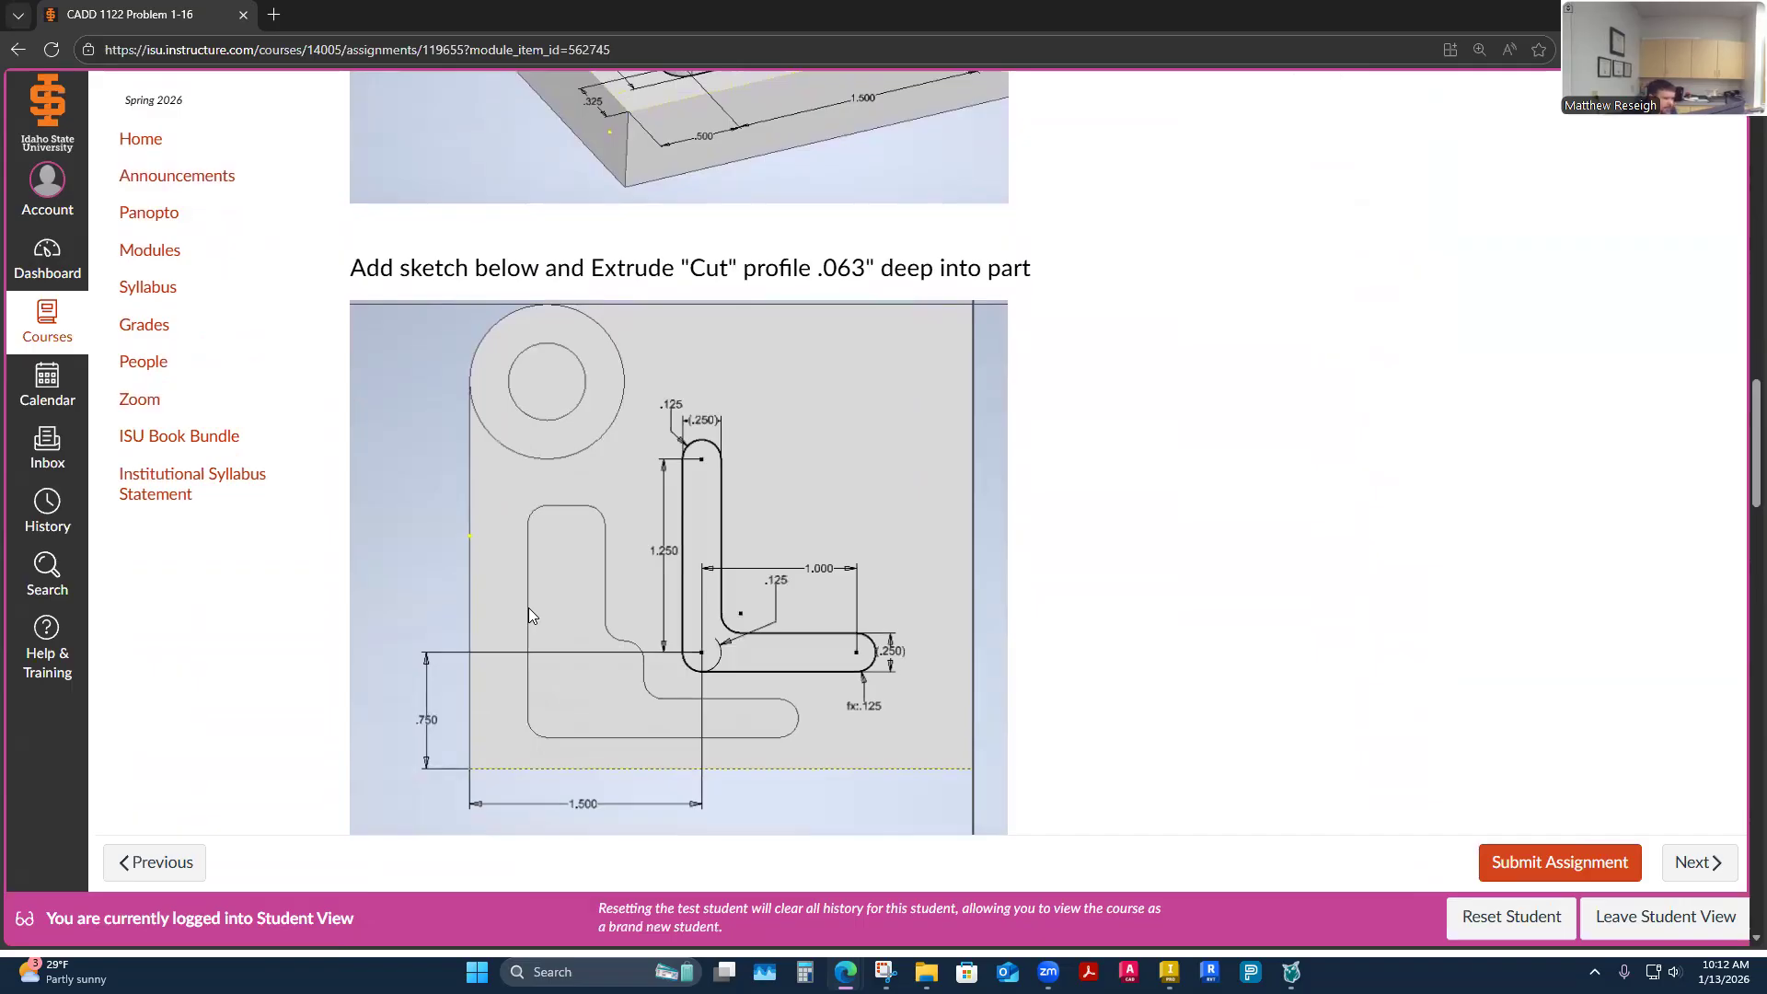
scroll(532, 608, down, 3)
scroll(543, 592, down, 3)
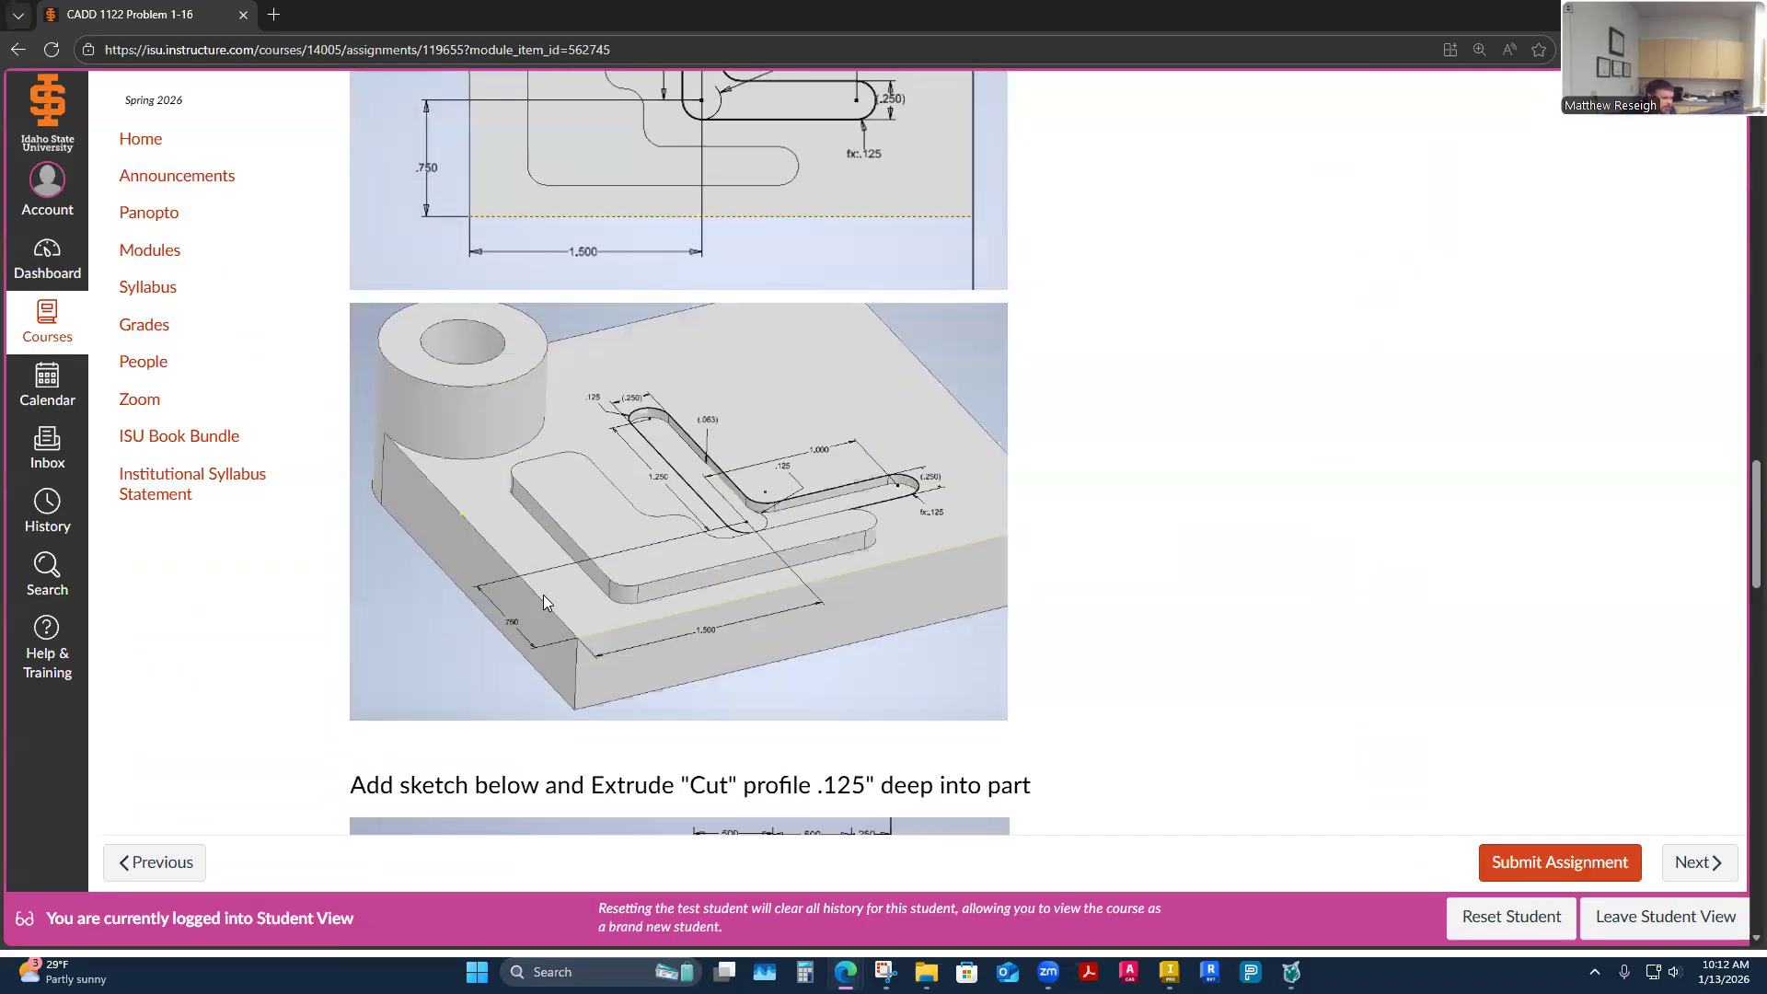
scroll(543, 594, down, 6)
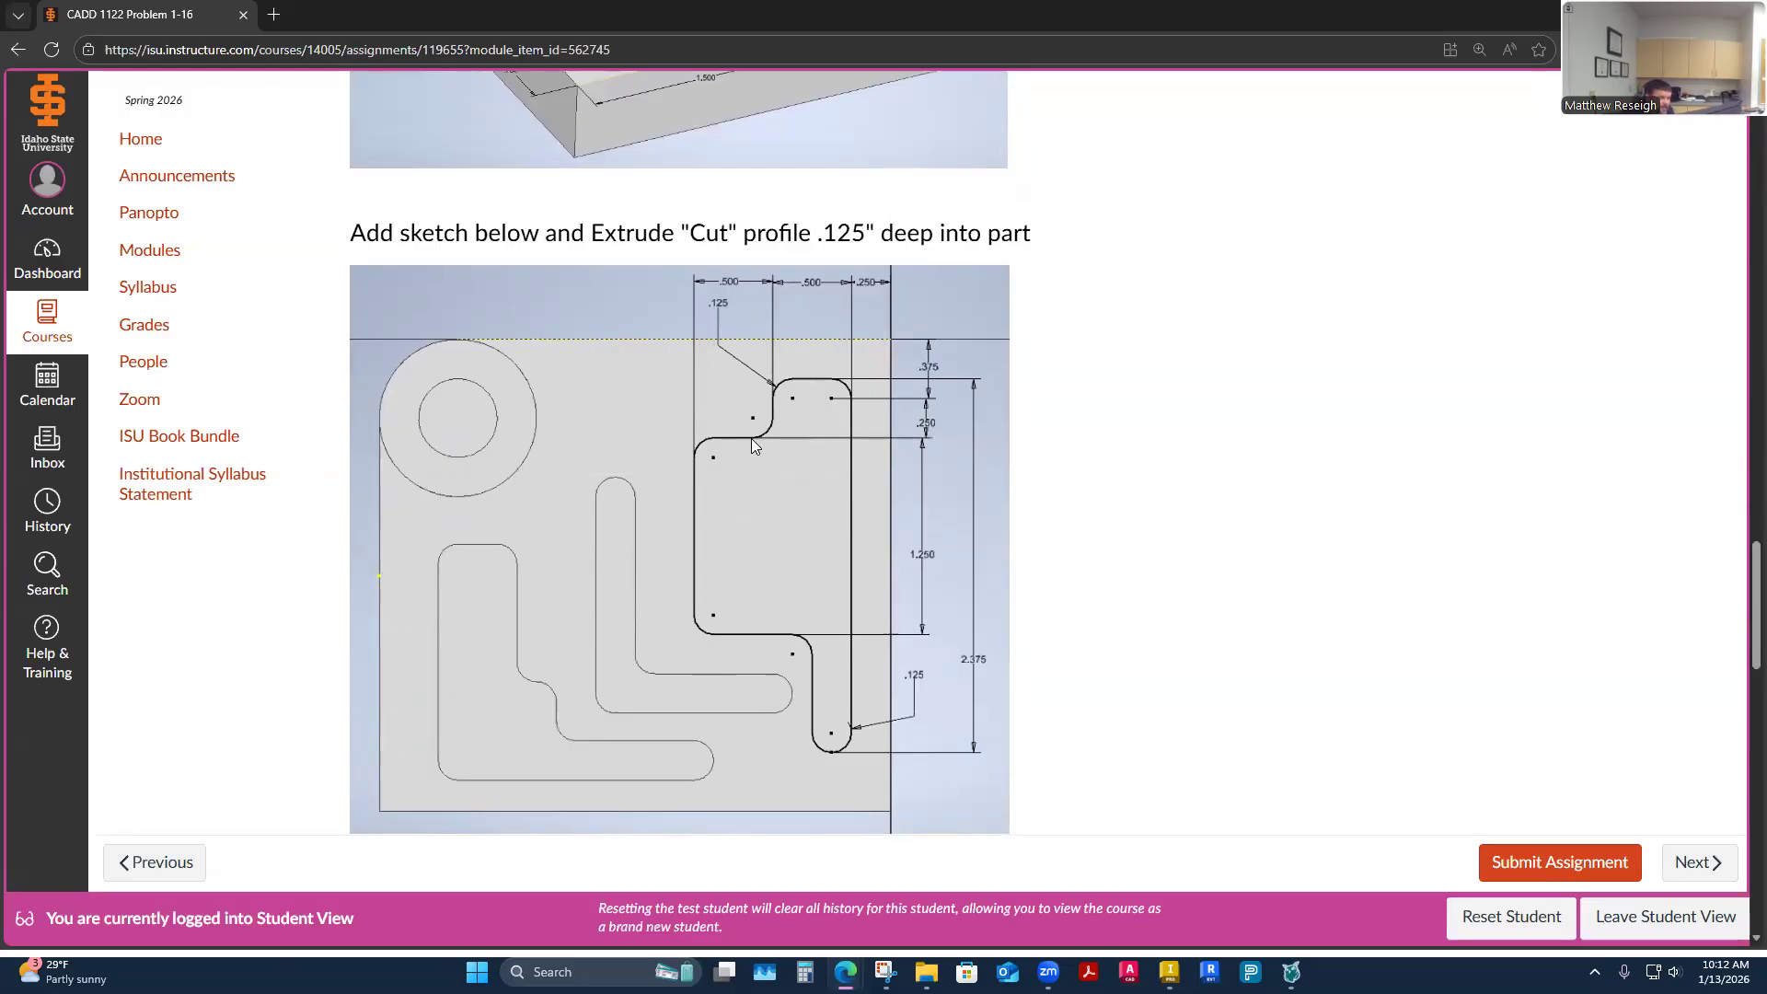
scroll(707, 546, down, 1)
scroll(630, 607, up, 10)
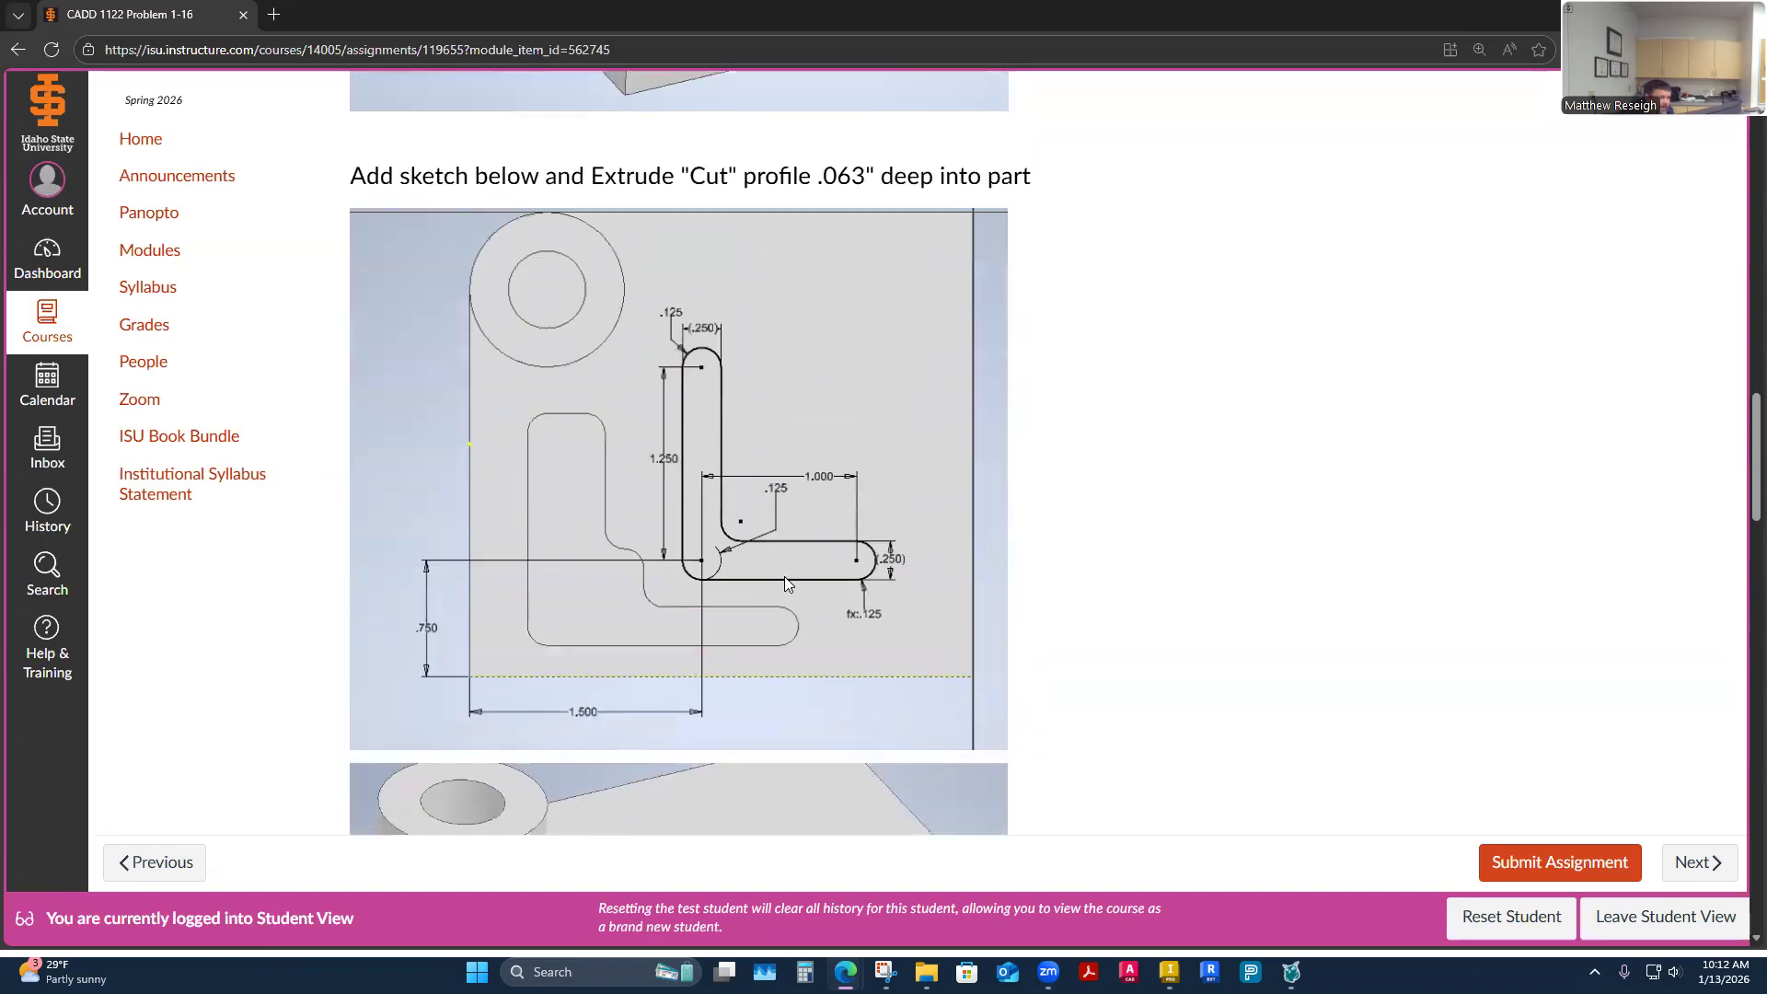
scroll(749, 637, down, 10)
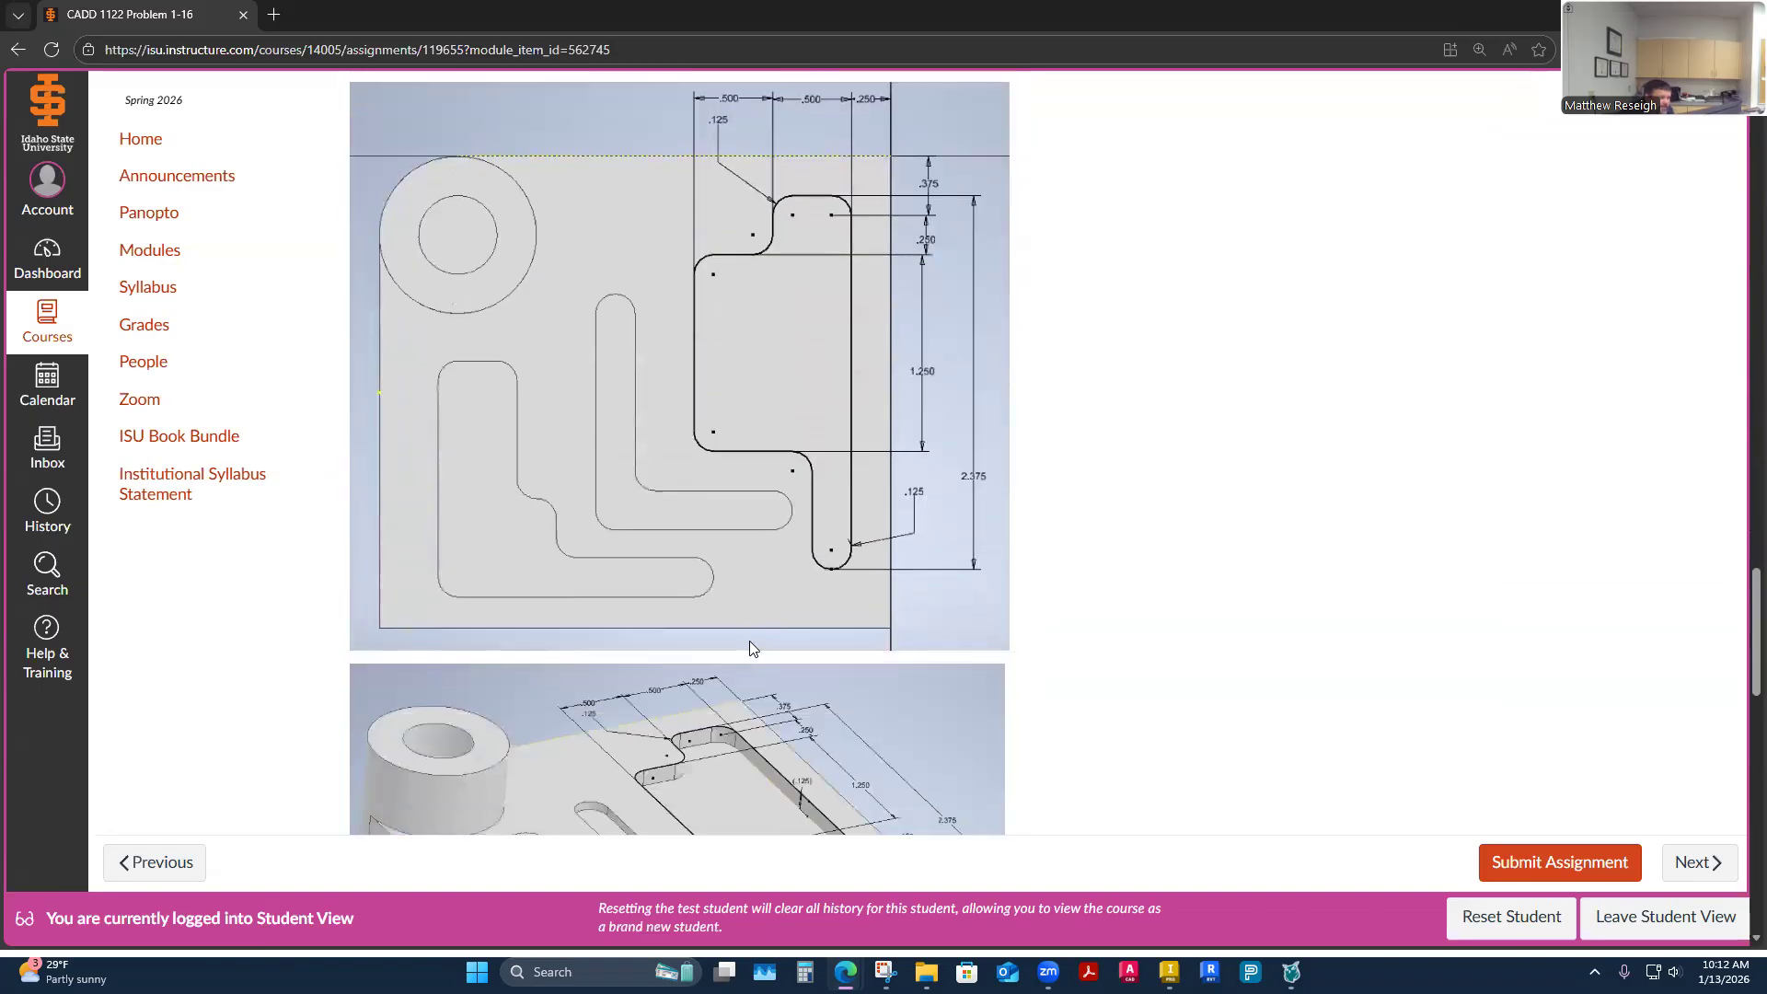
scroll(749, 641, down, 4)
scroll(748, 640, down, 2)
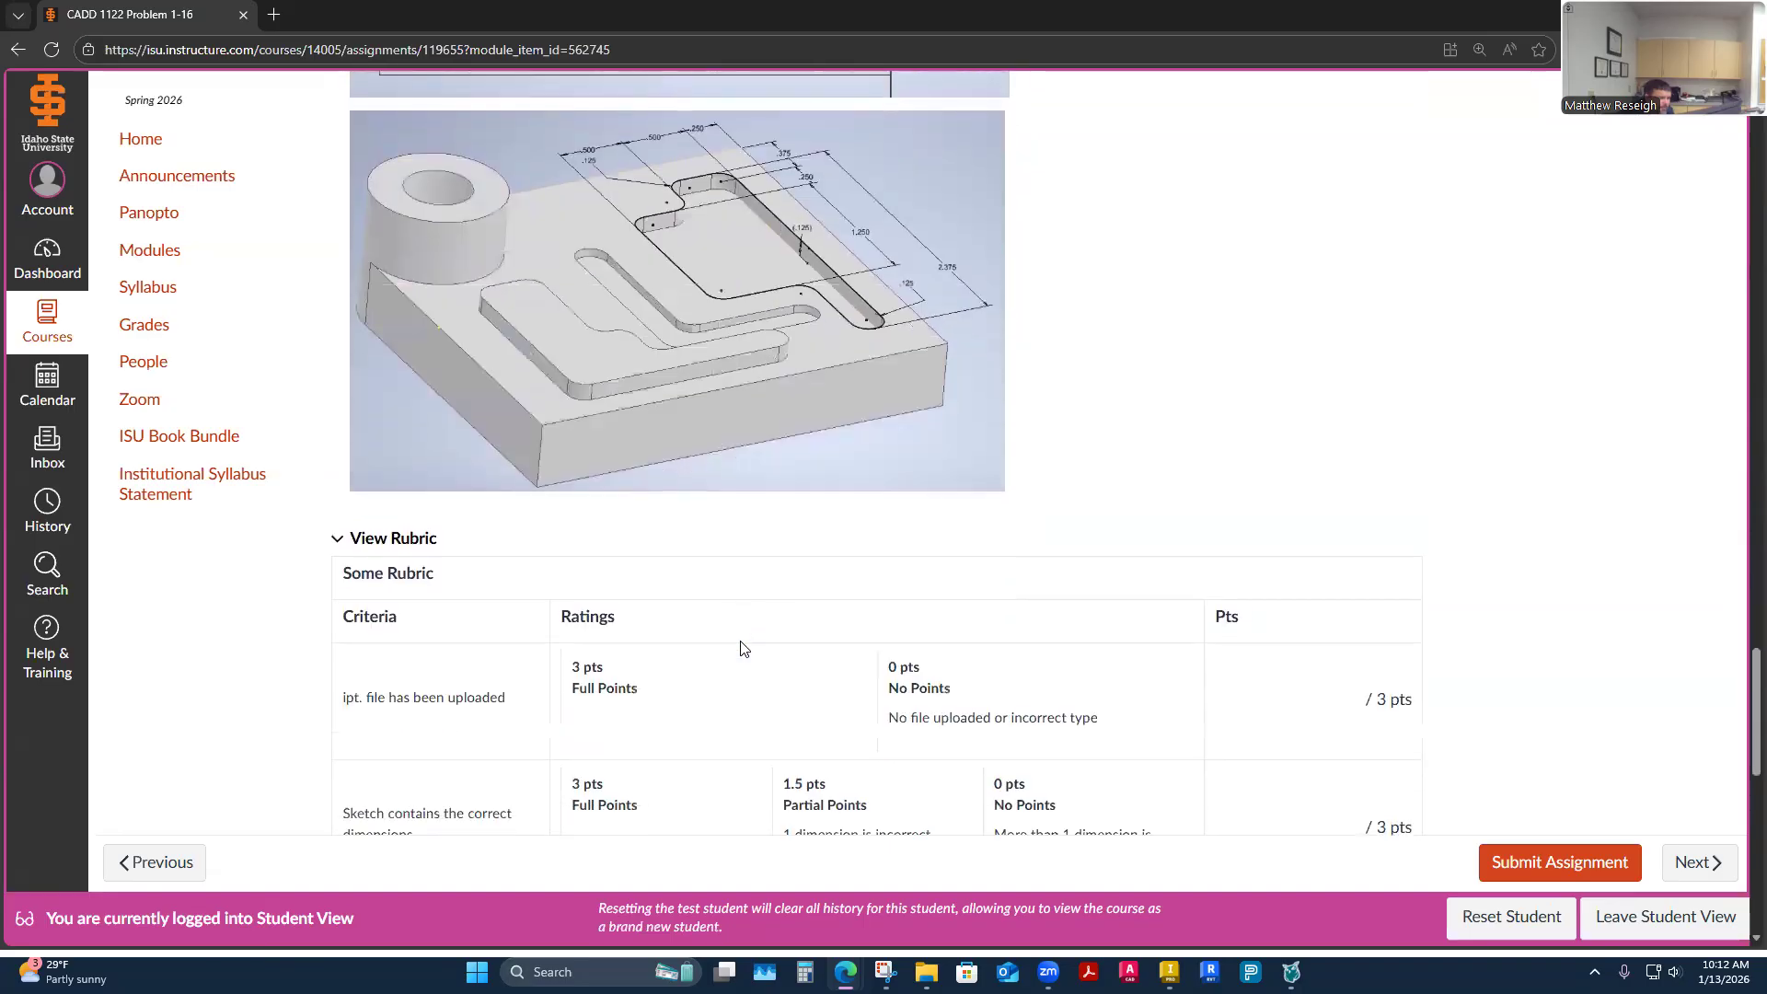
Return to the course modules, look briefly at the finished bracket in Autodesk Inventor, and switch back to the browser
scroll(742, 642, up, 12)
click(152, 260)
scroll(813, 758, down, 4)
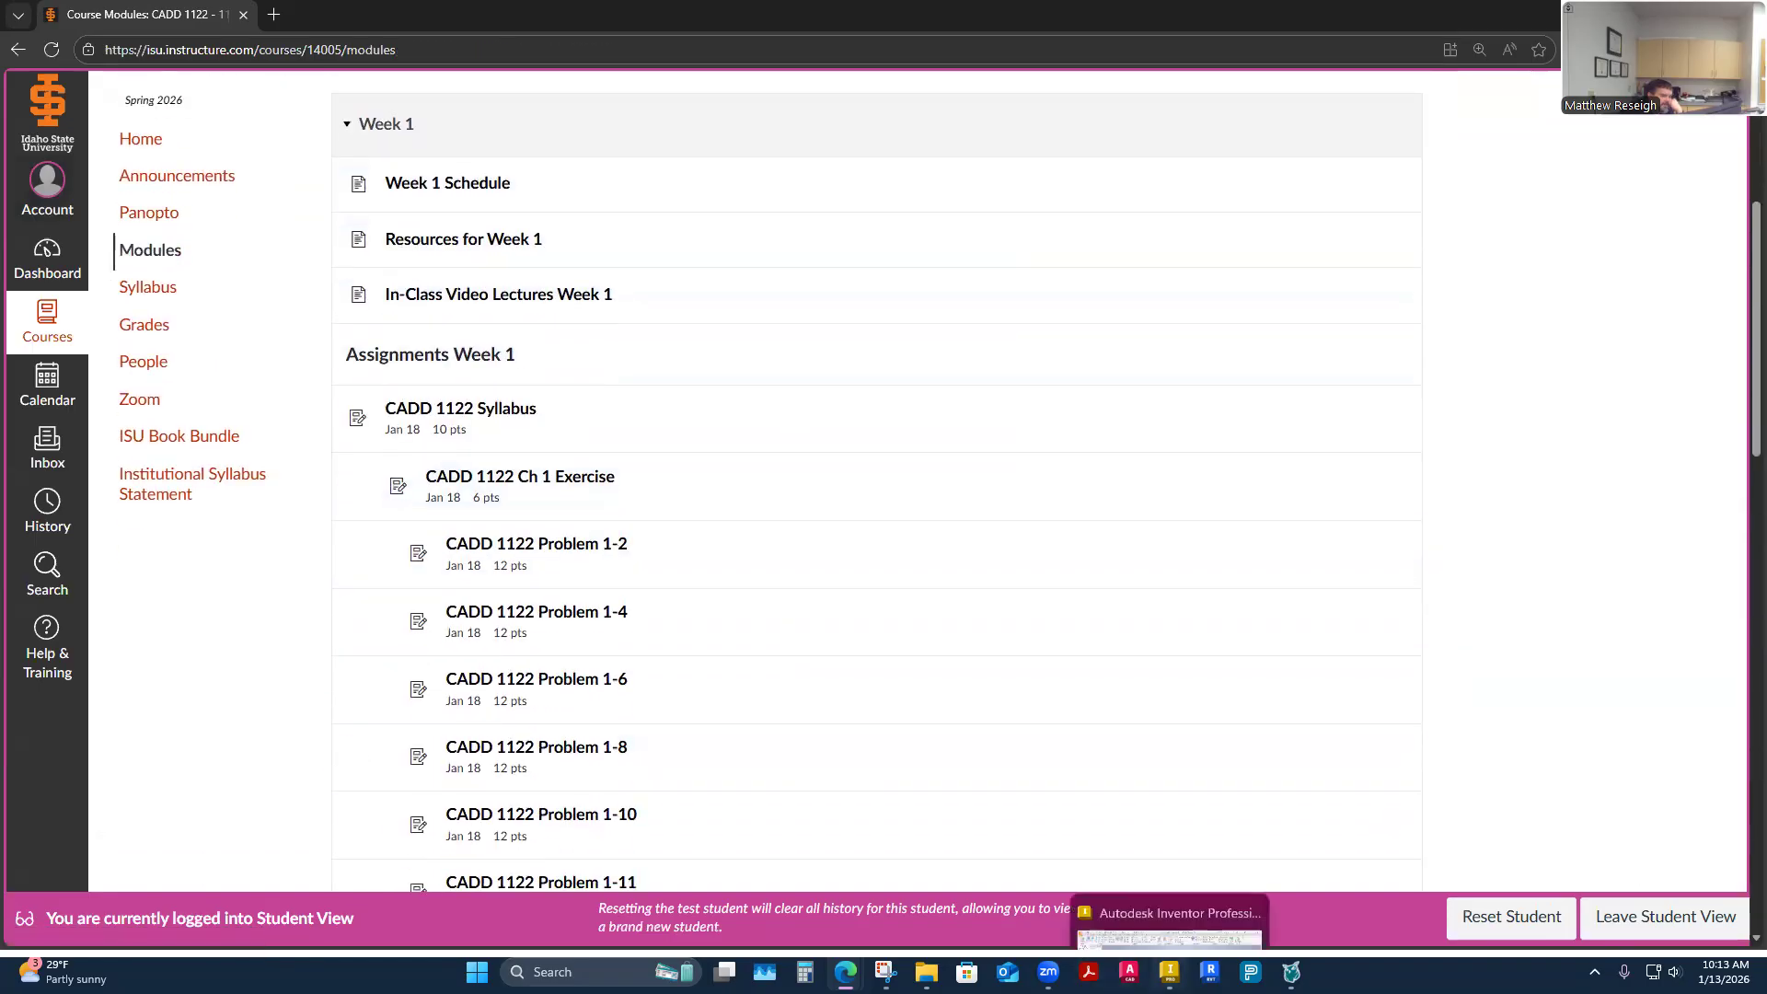
click(1169, 972)
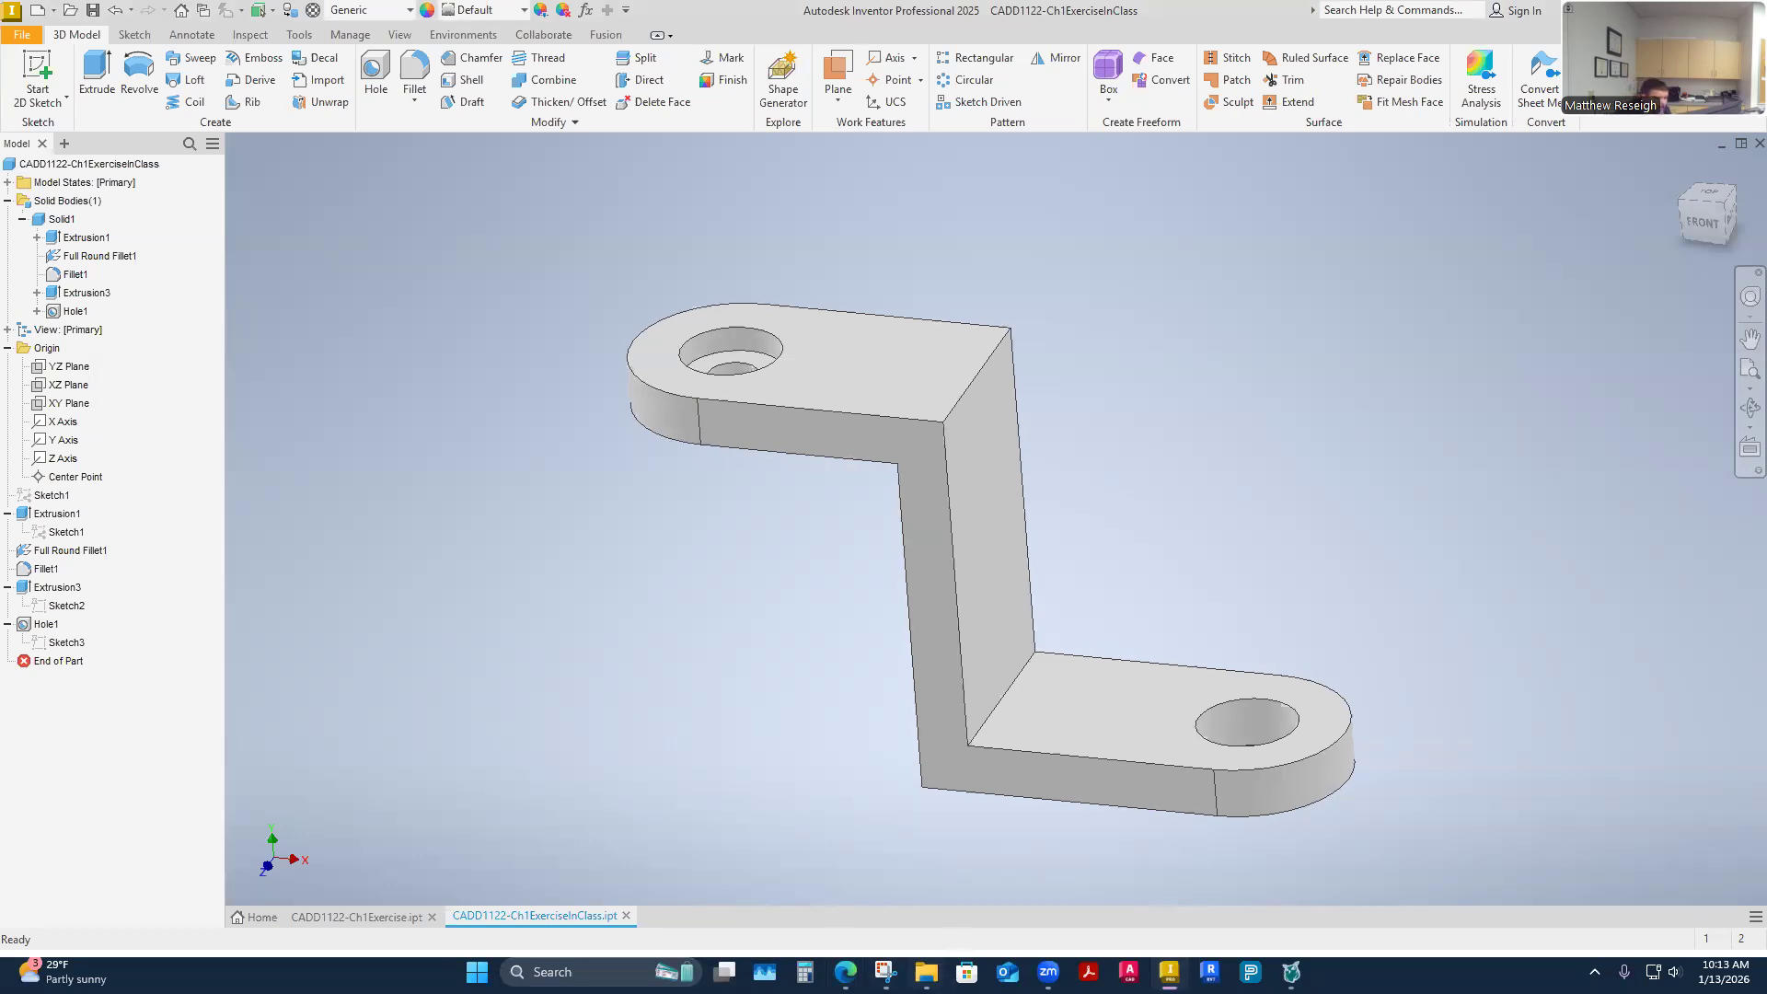
click(845, 971)
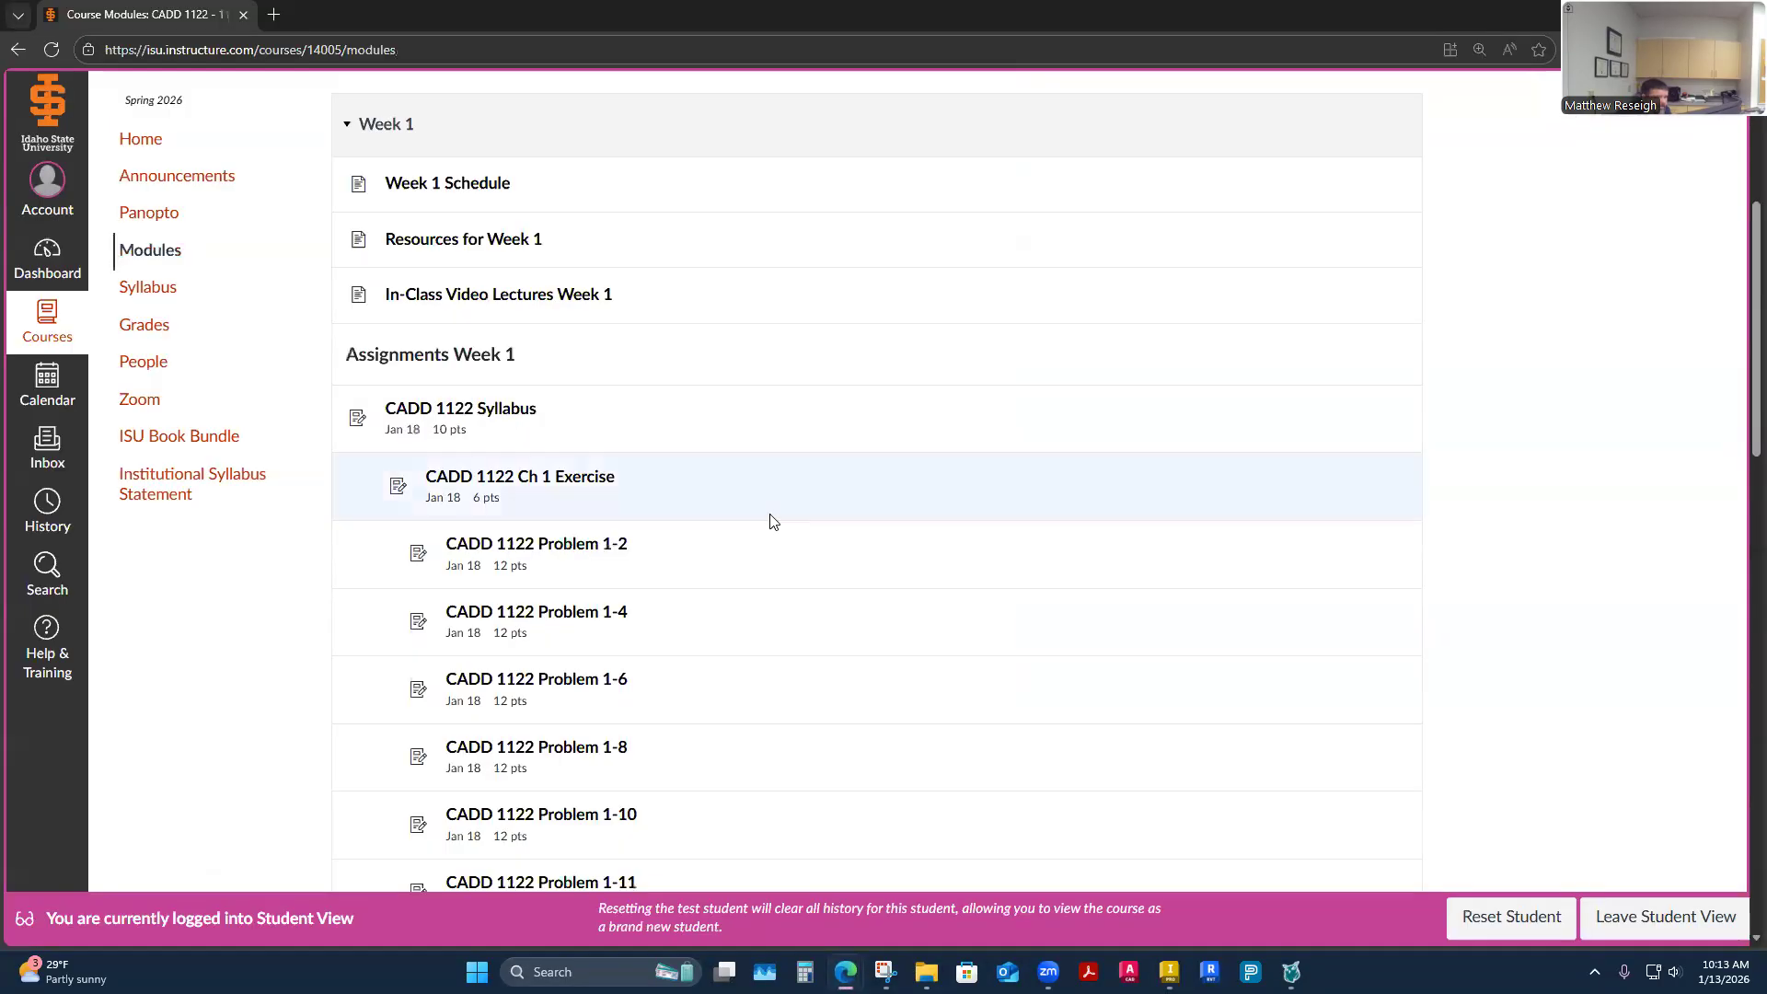
Expand the Resources for CADD 1122 module and open Inventor-ShortcutKeys.pdf
scroll(697, 538, up, 2)
click(348, 414)
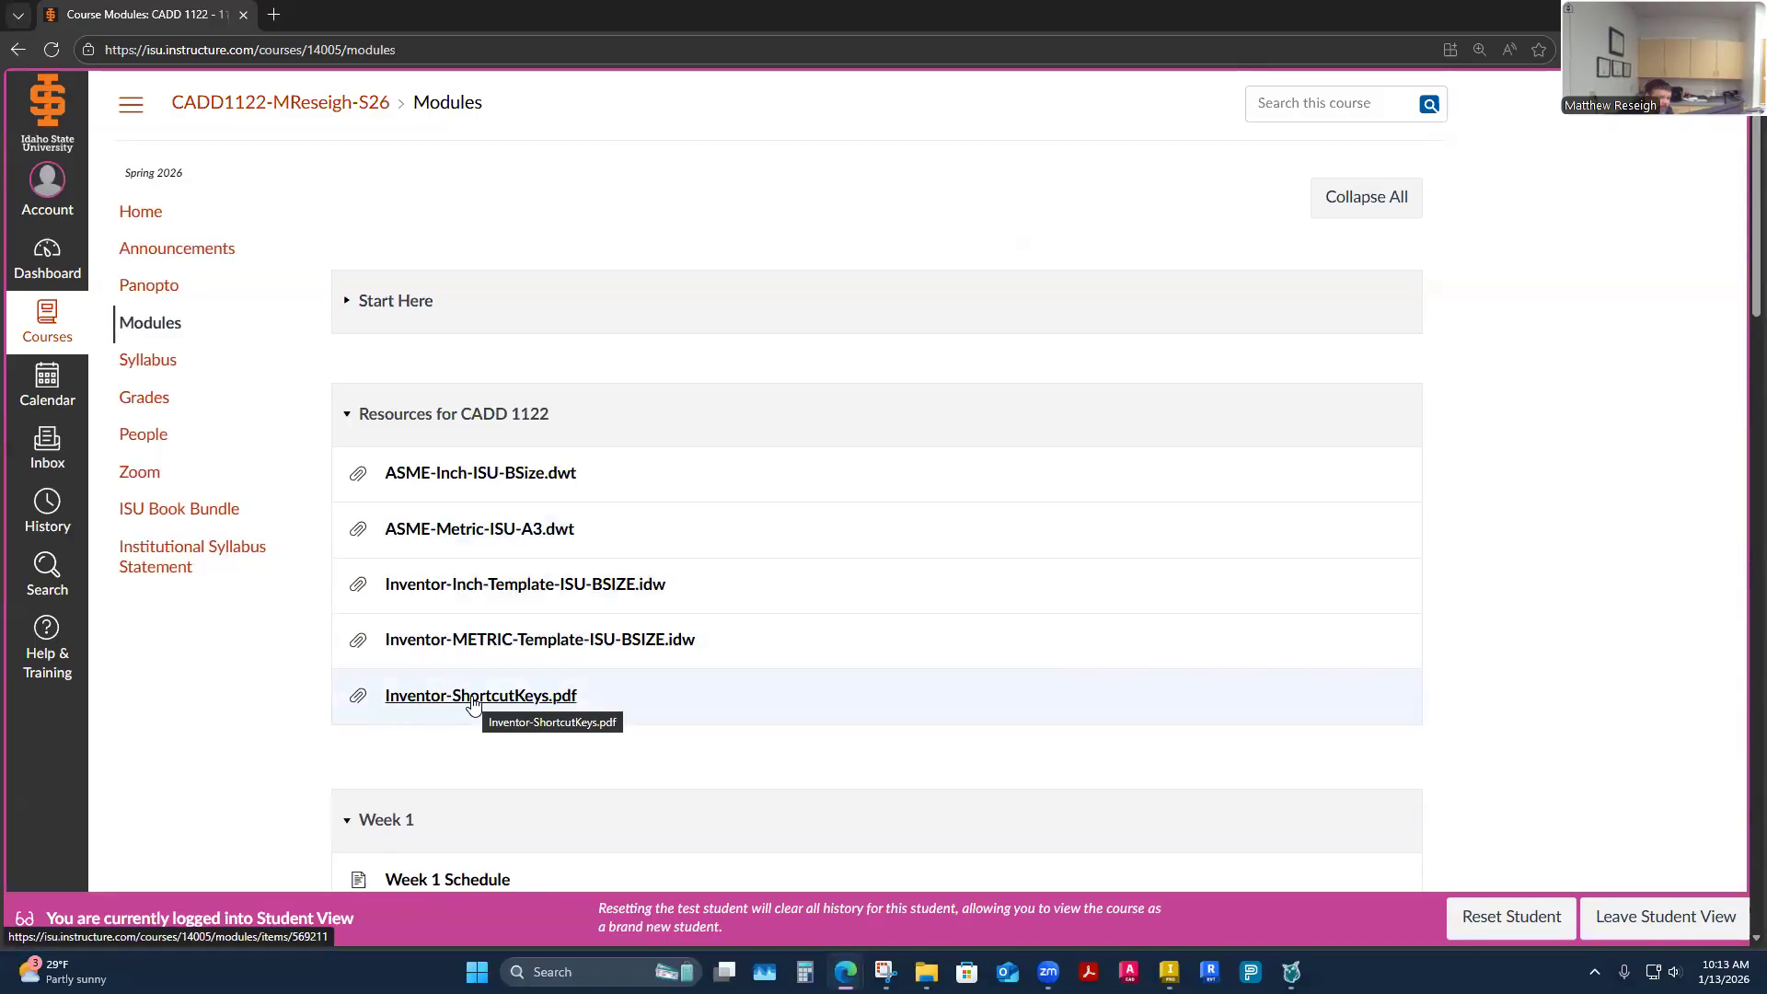
click(473, 697)
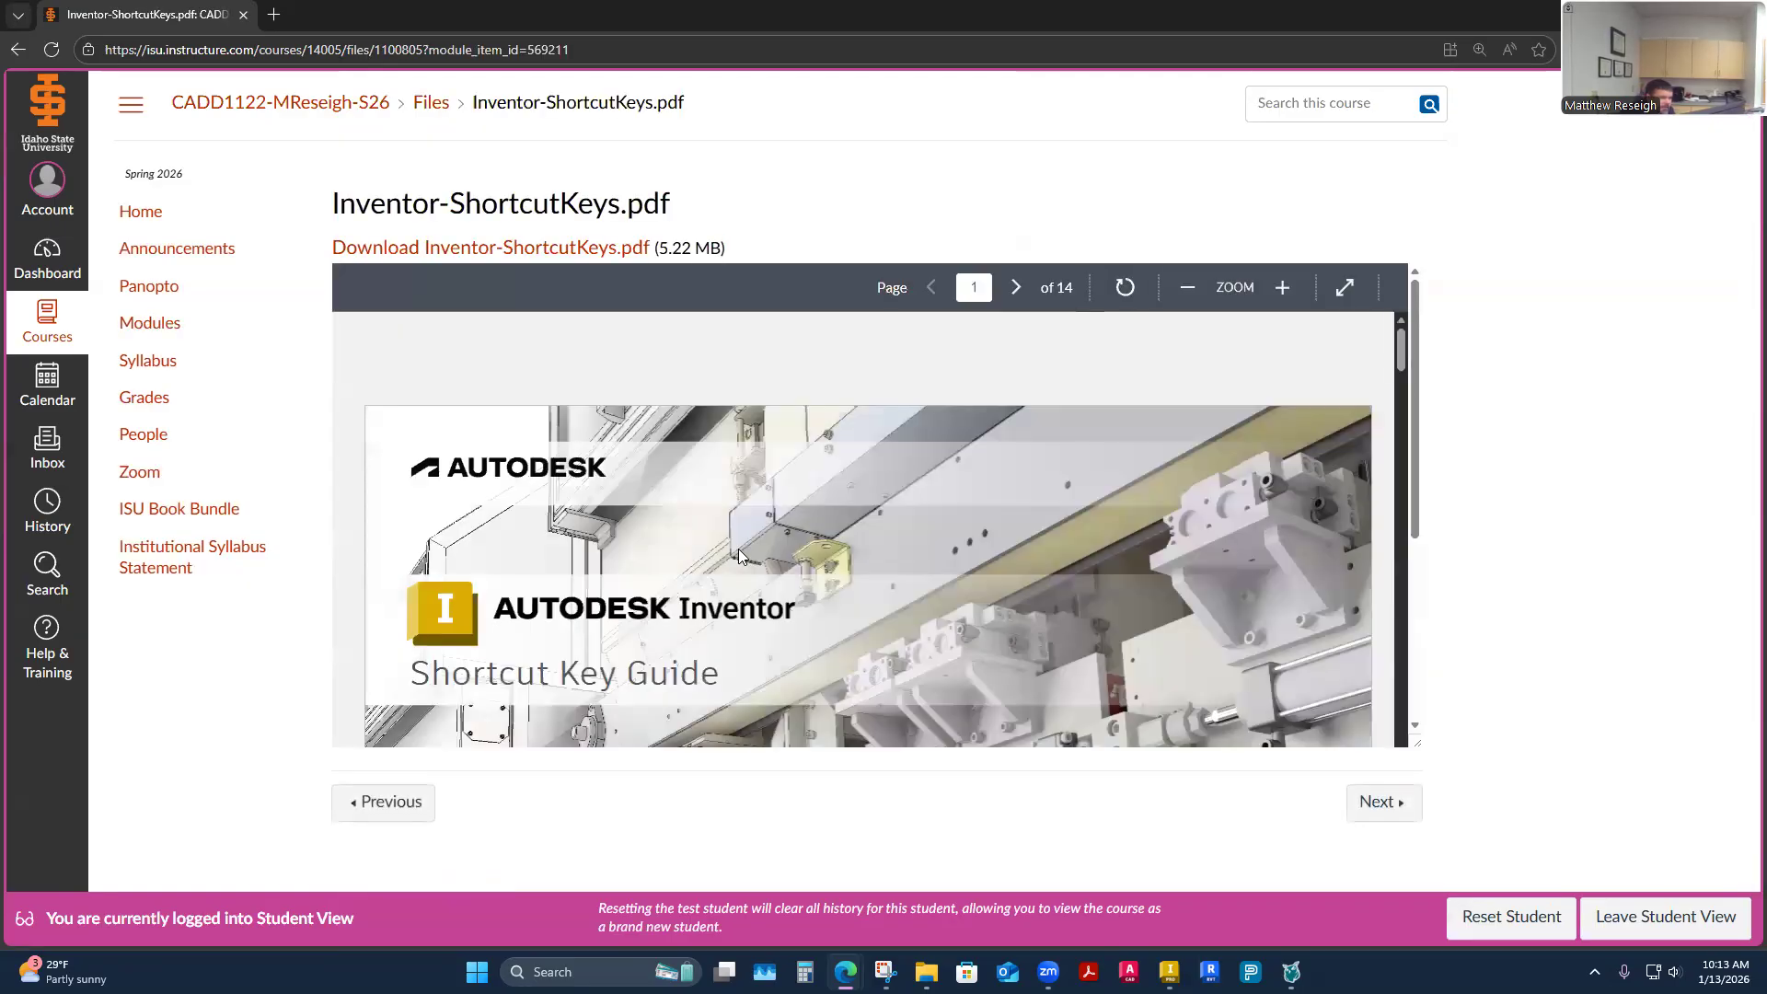
Look through the shortcut key guide, from the one-key shortcuts on page 3 to the multi-character command aliases on page 8
scroll(718, 553, down, 15)
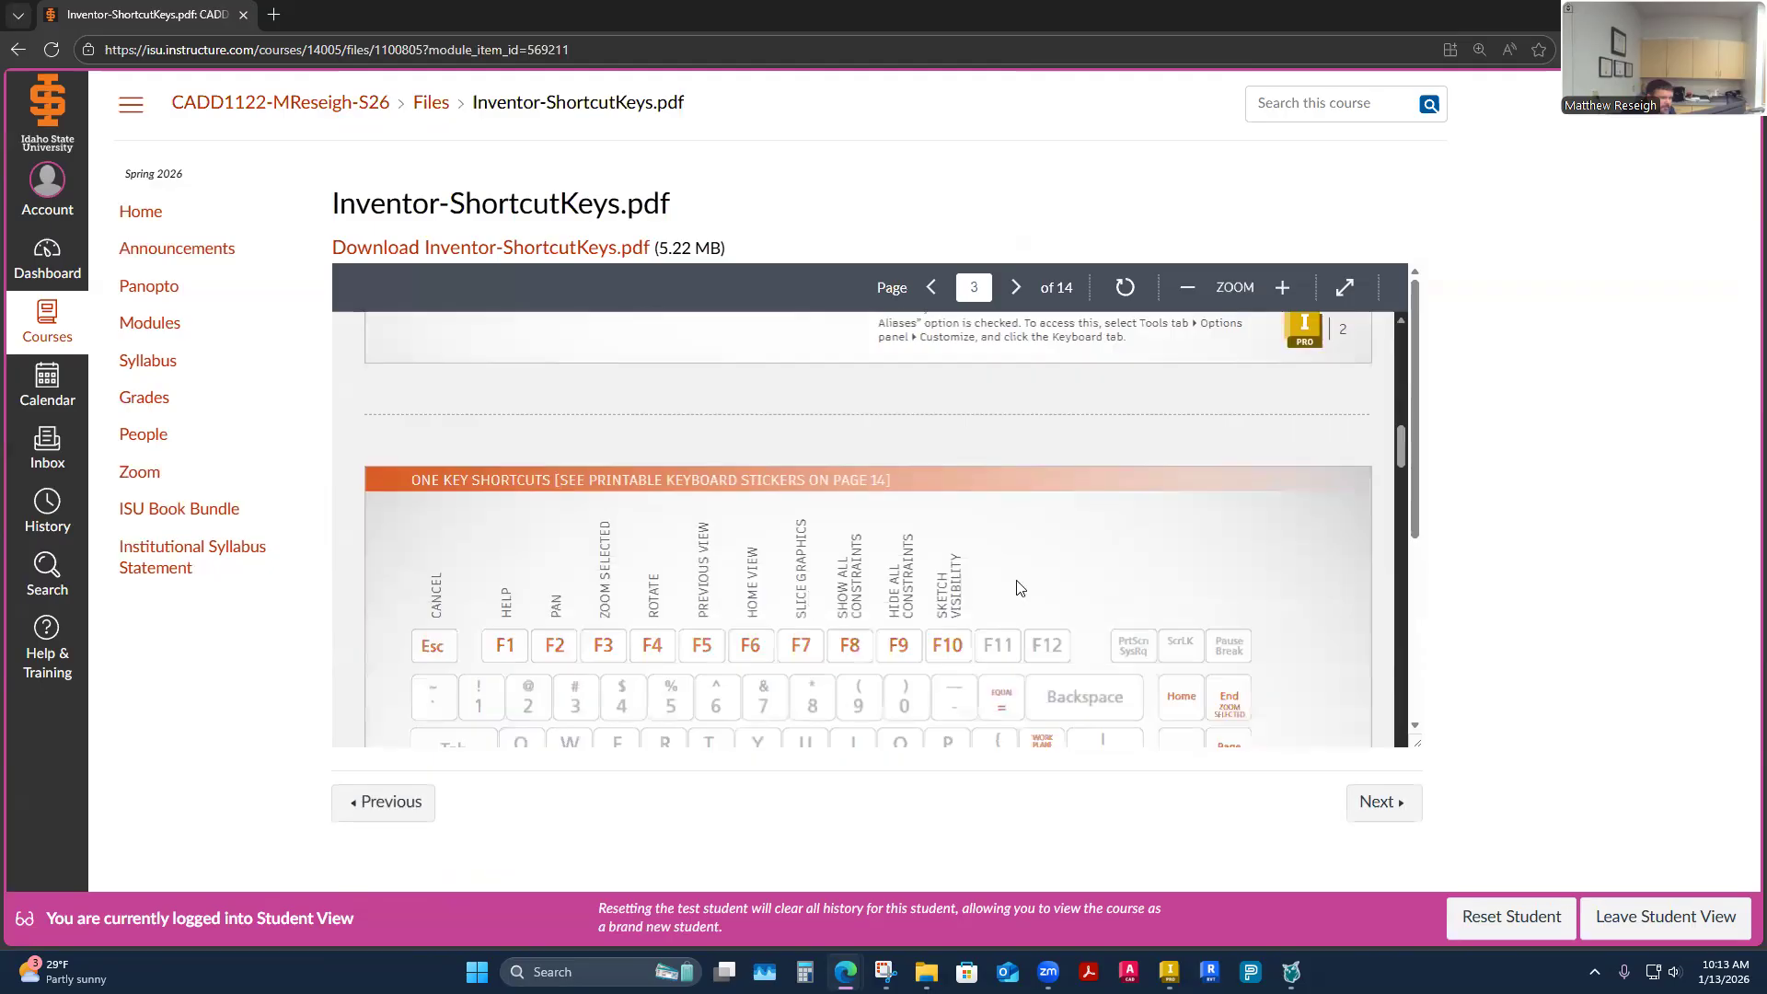
scroll(1140, 497, down, 4)
scroll(1102, 550, up, 3)
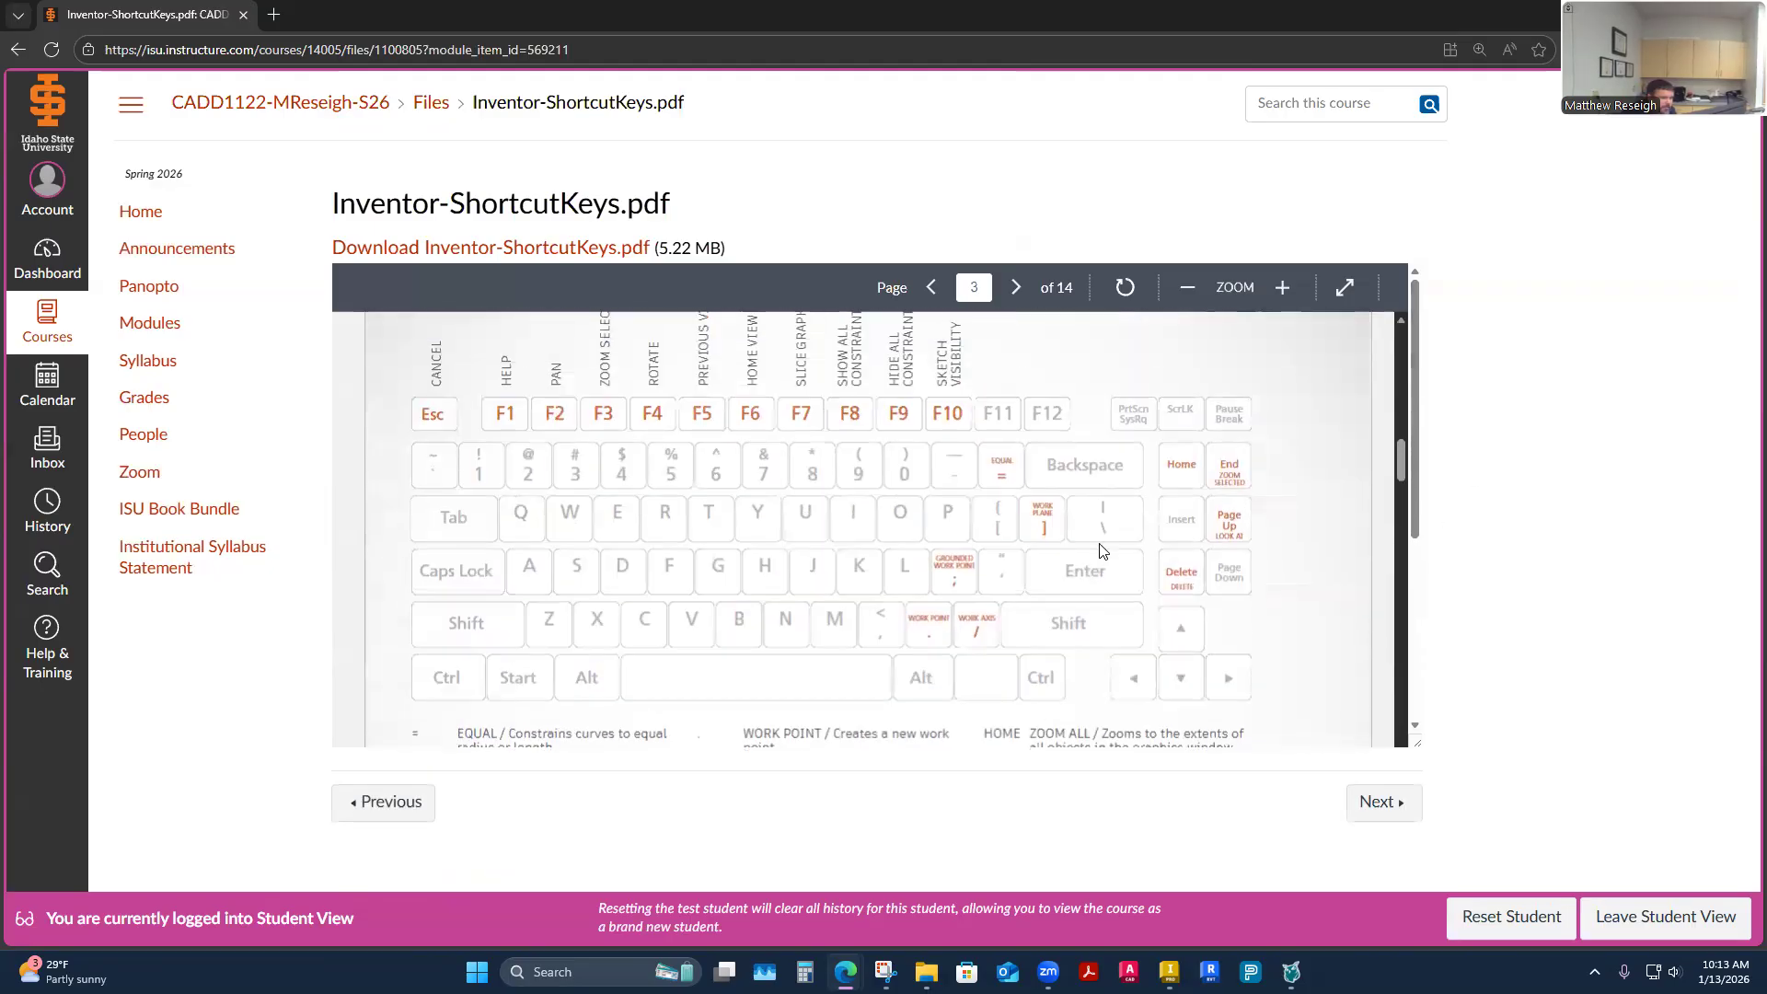
scroll(1100, 548, up, 5)
scroll(1099, 552, down, 10)
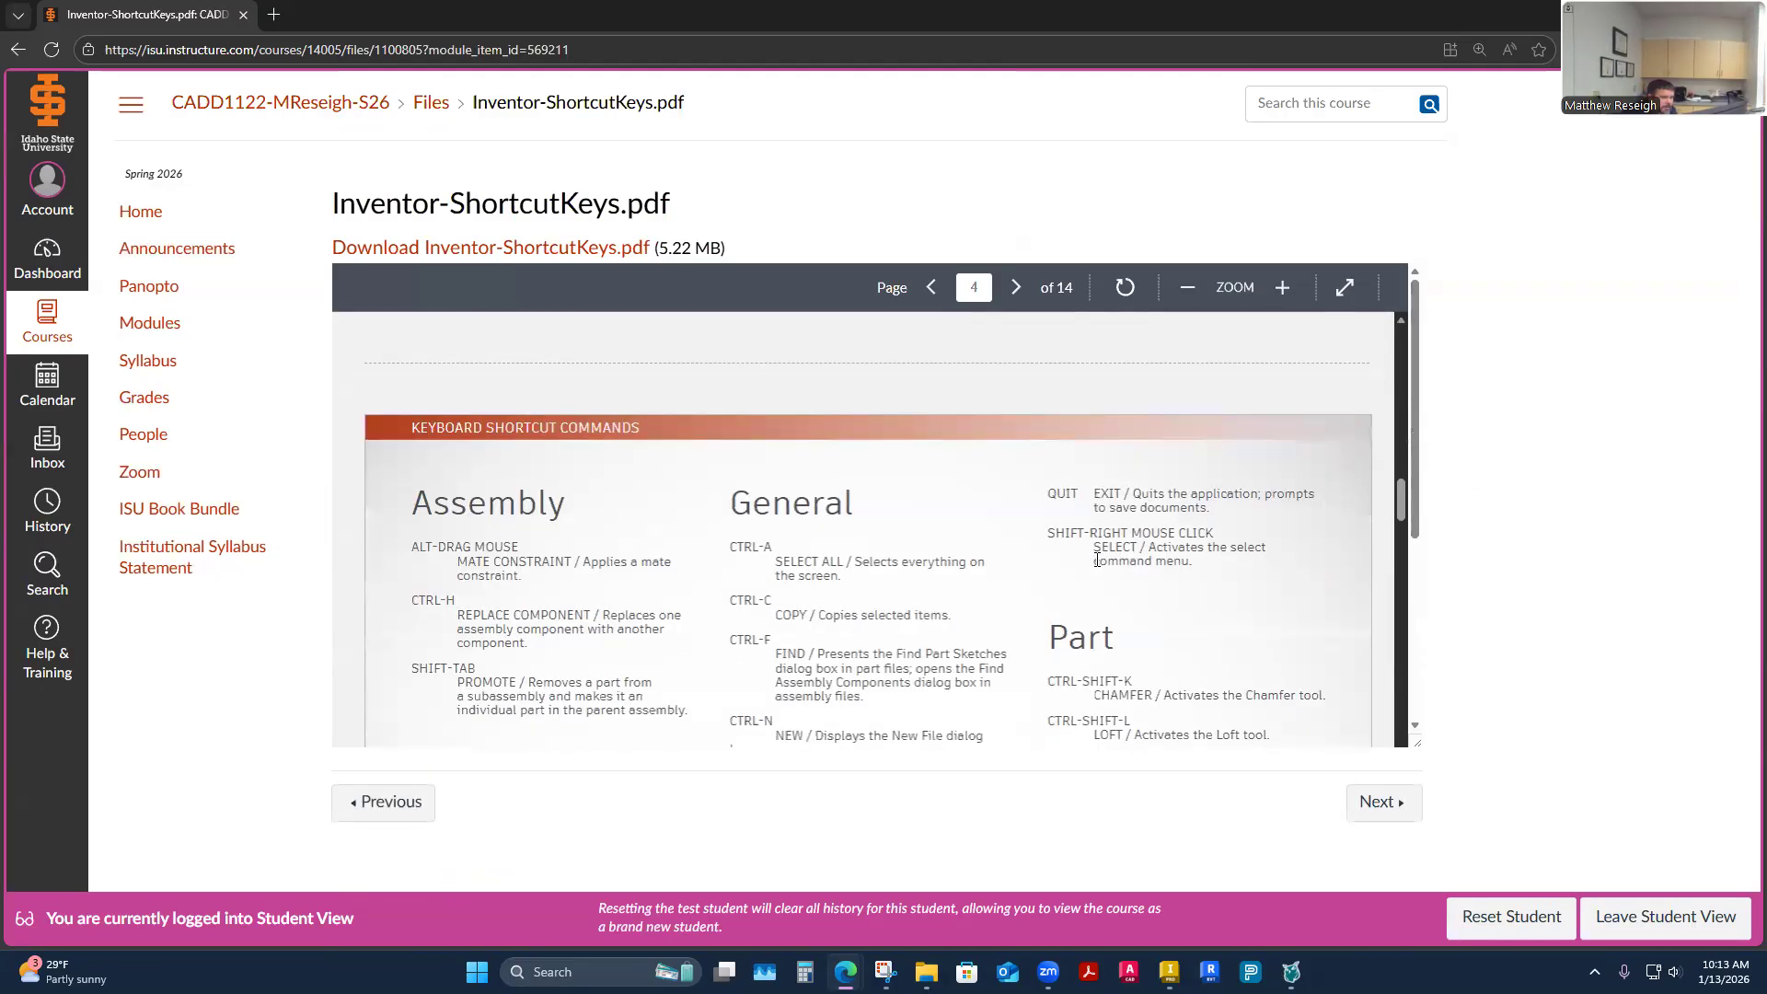
scroll(1097, 559, down, 12)
scroll(1093, 574, down, 12)
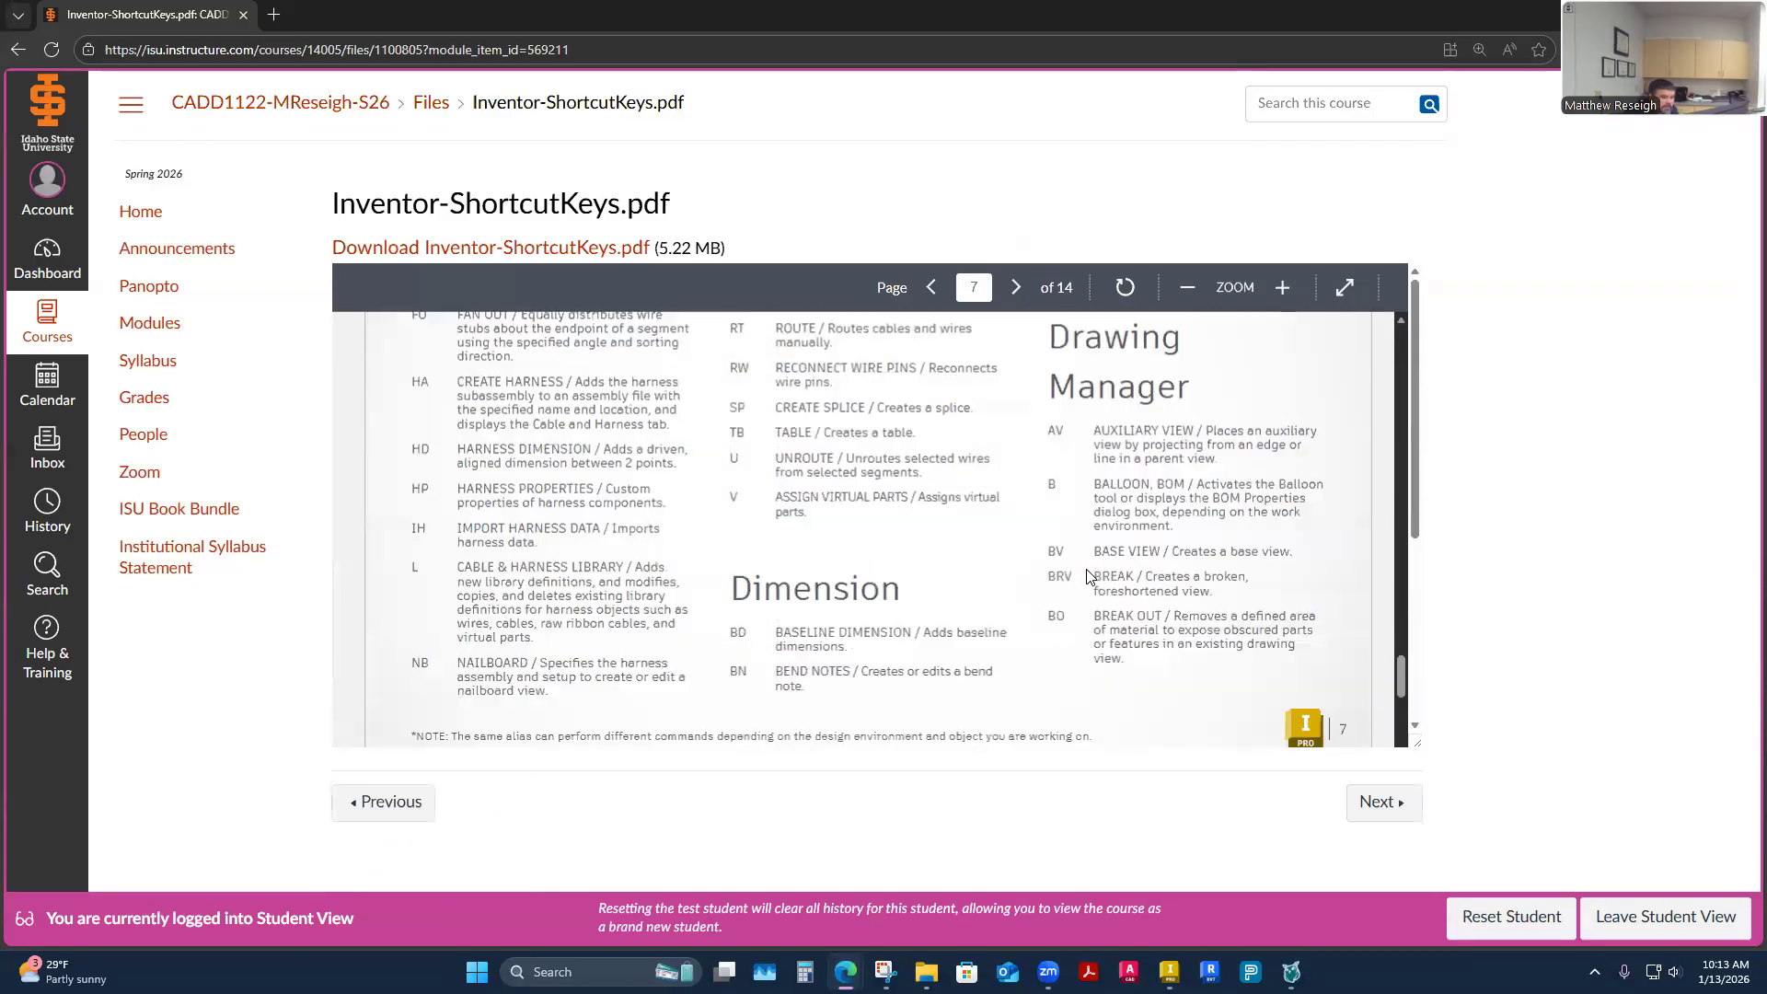
scroll(1087, 575, down, 6)
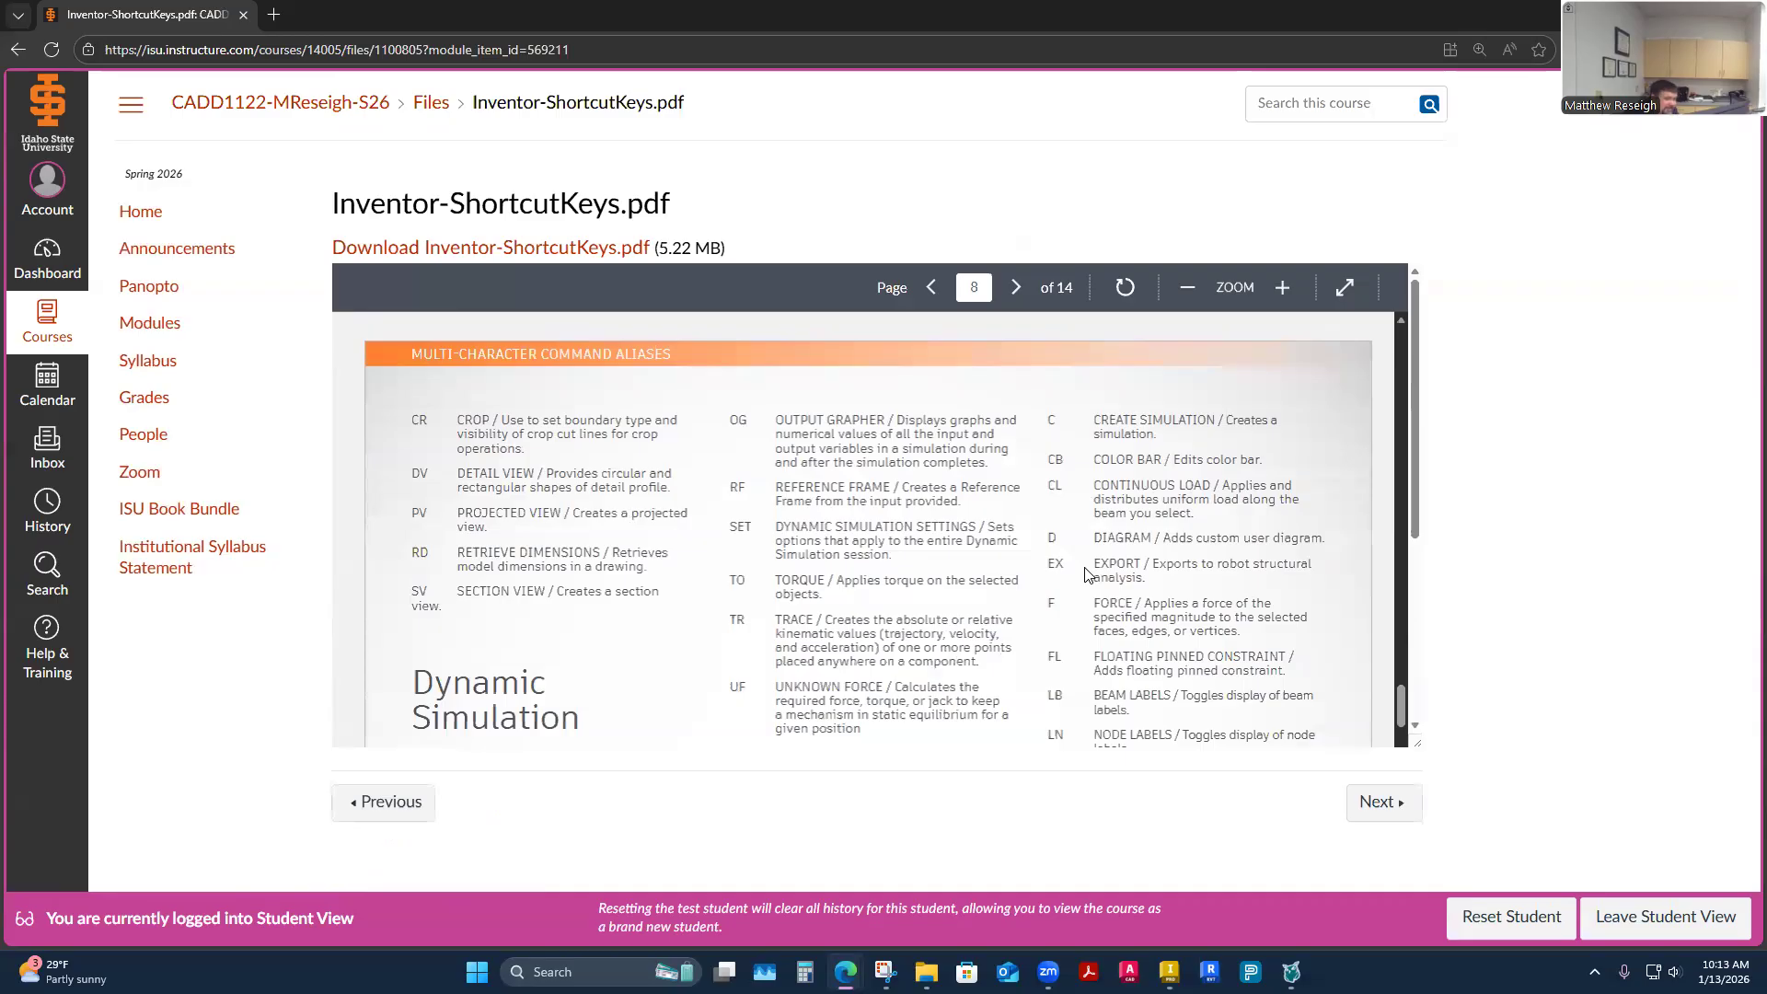
scroll(1086, 575, down, 1)
scroll(1087, 575, up, 2)
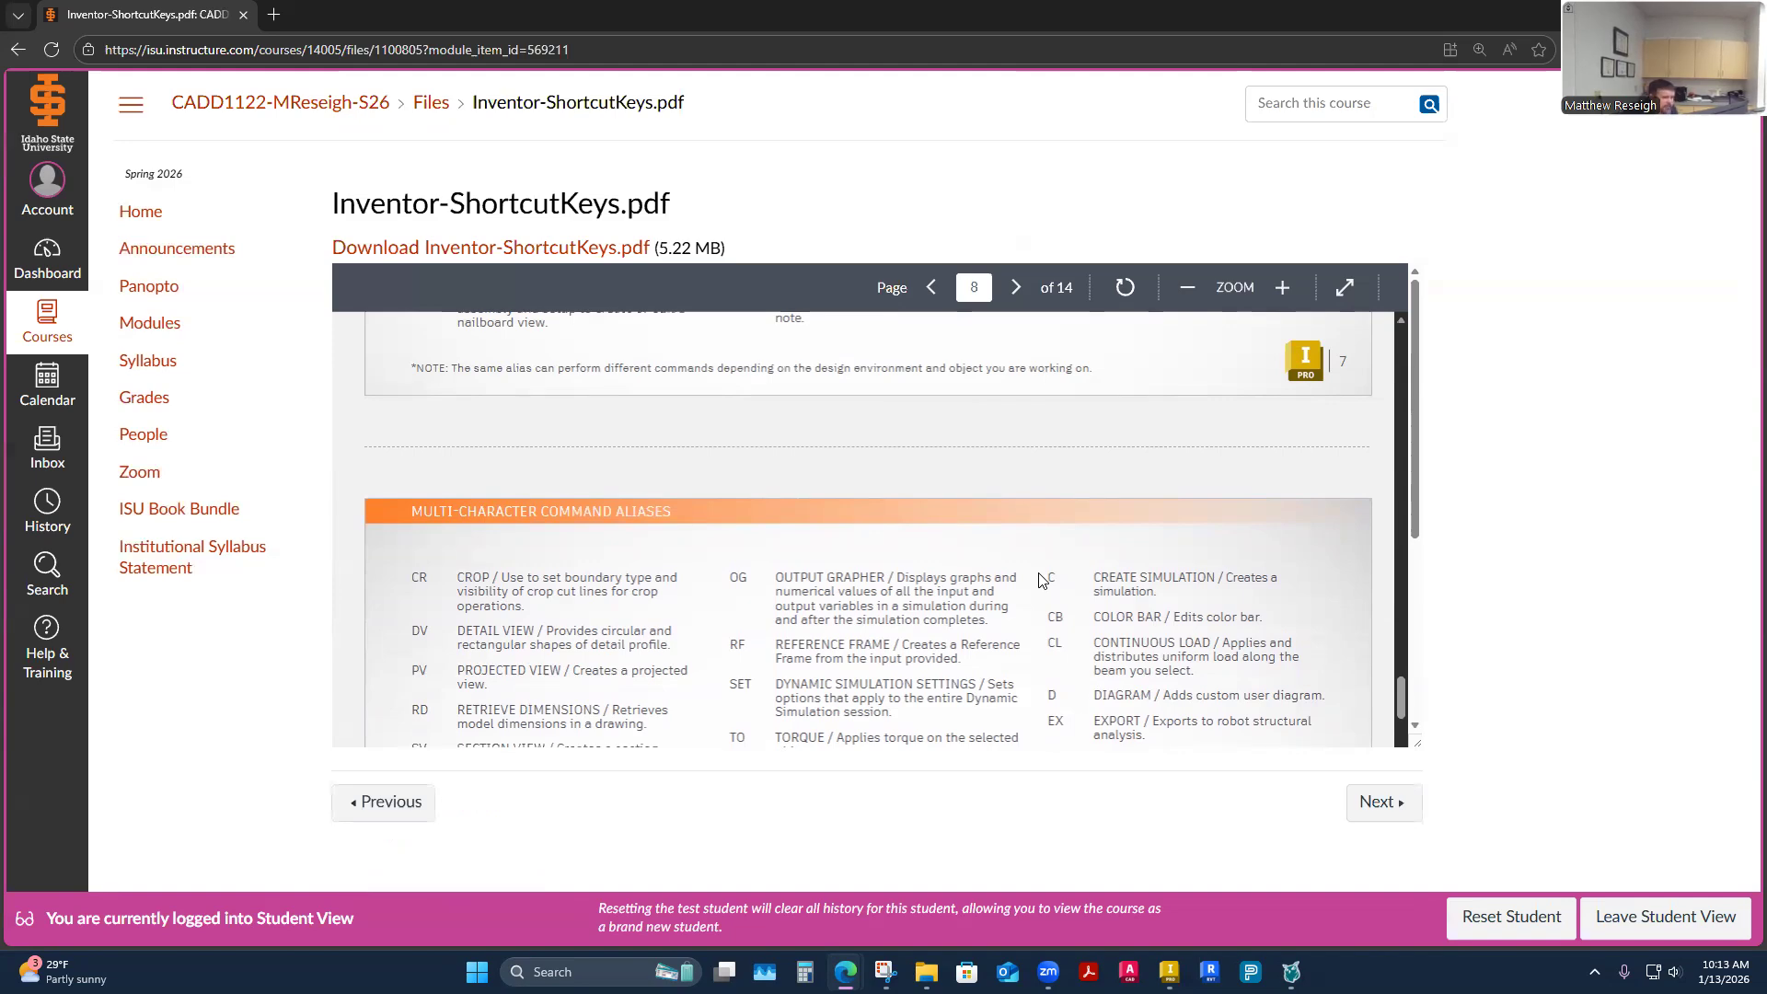
Go back through the shortcut key guide from page 8 to the one-key shortcuts on page 3
scroll(855, 512, down, 4)
scroll(863, 565, up, 8)
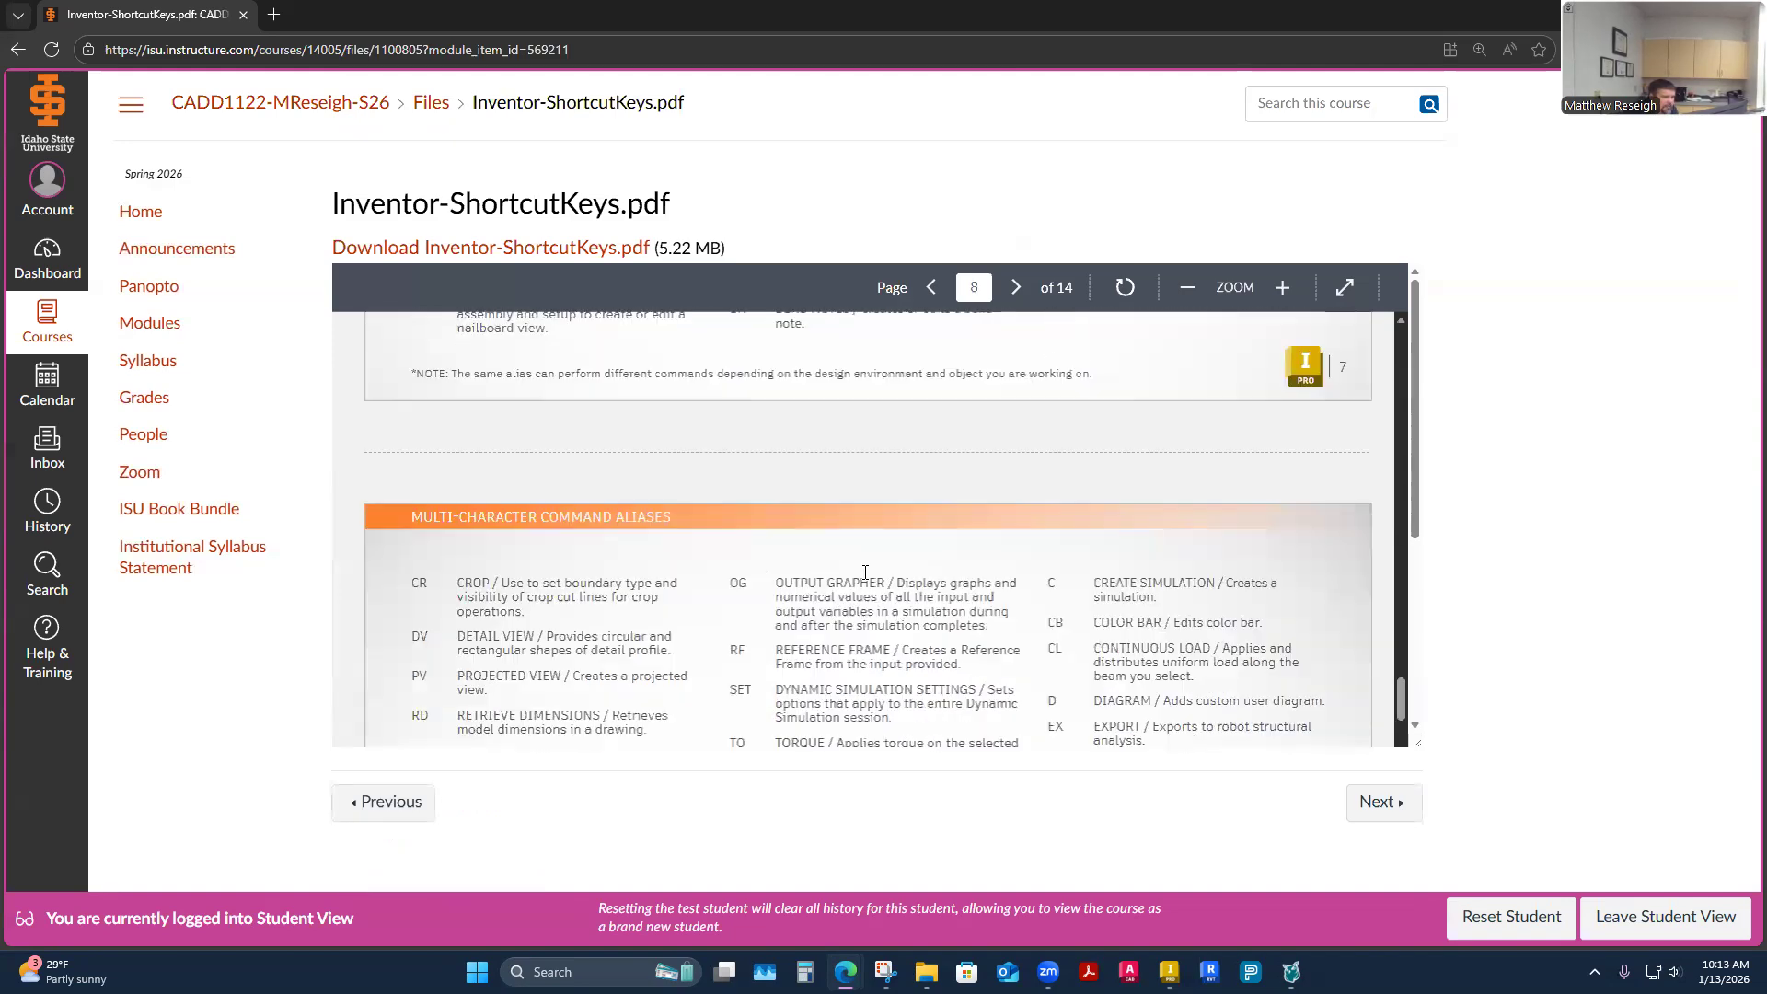
scroll(865, 572, up, 15)
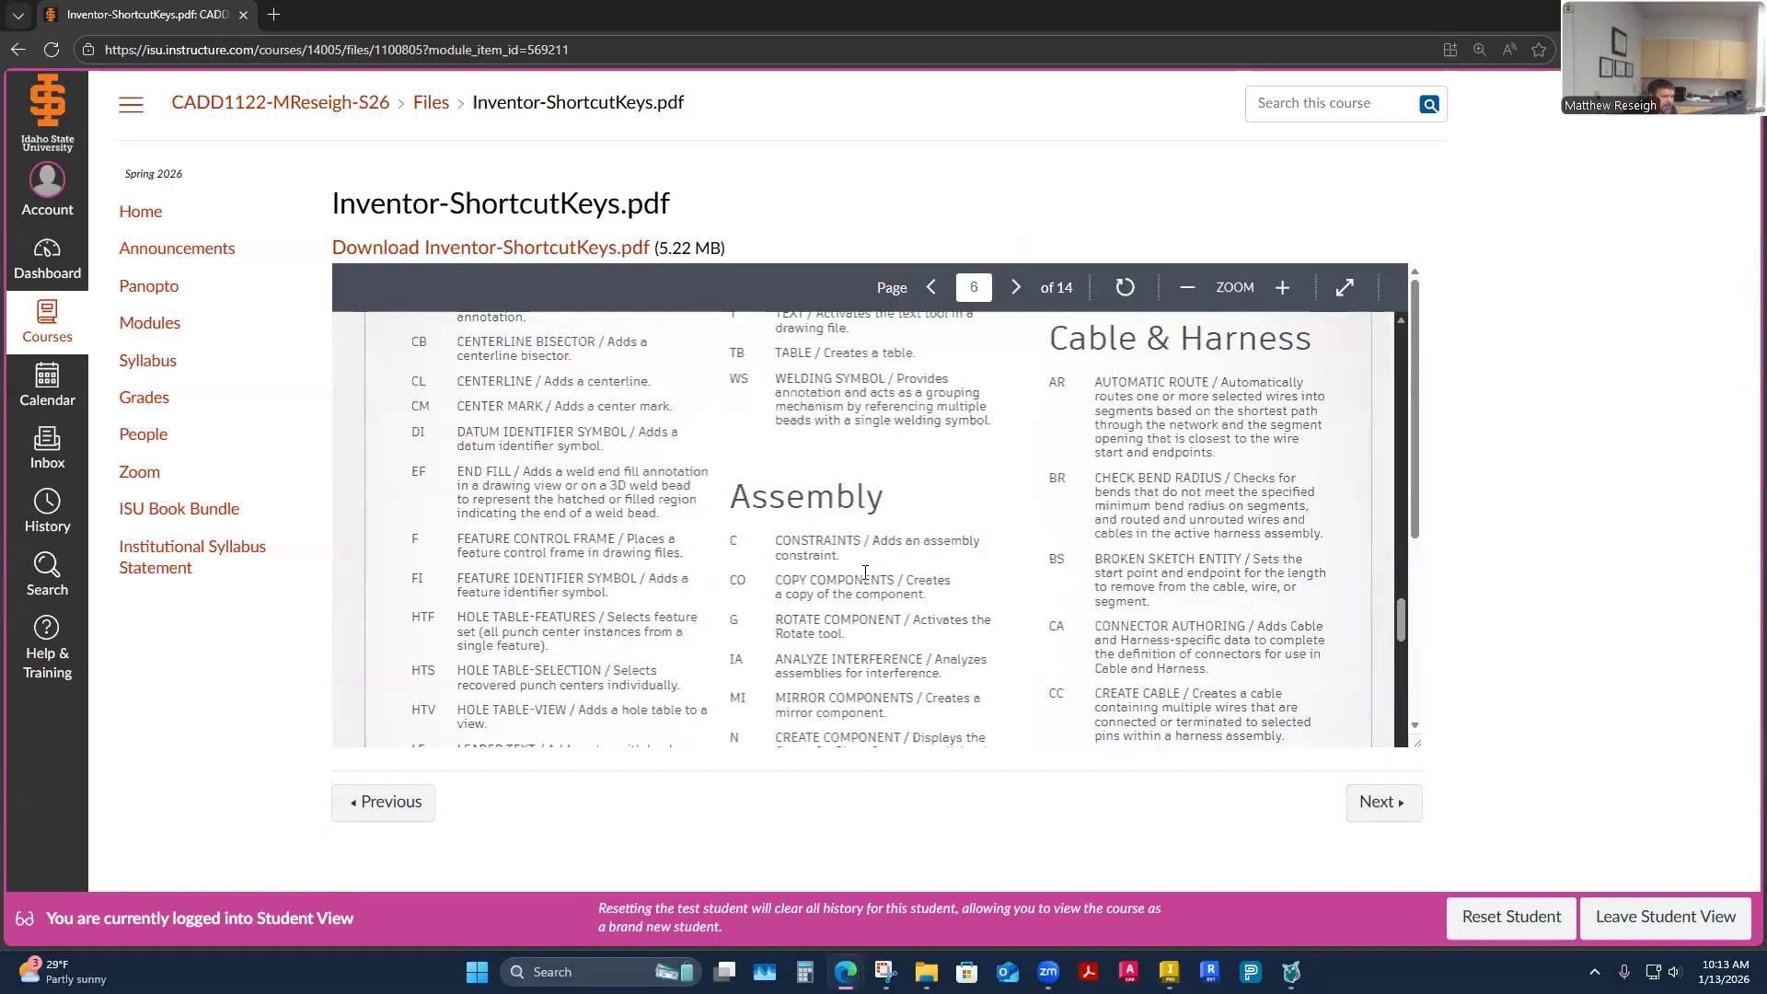
scroll(865, 572, up, 15)
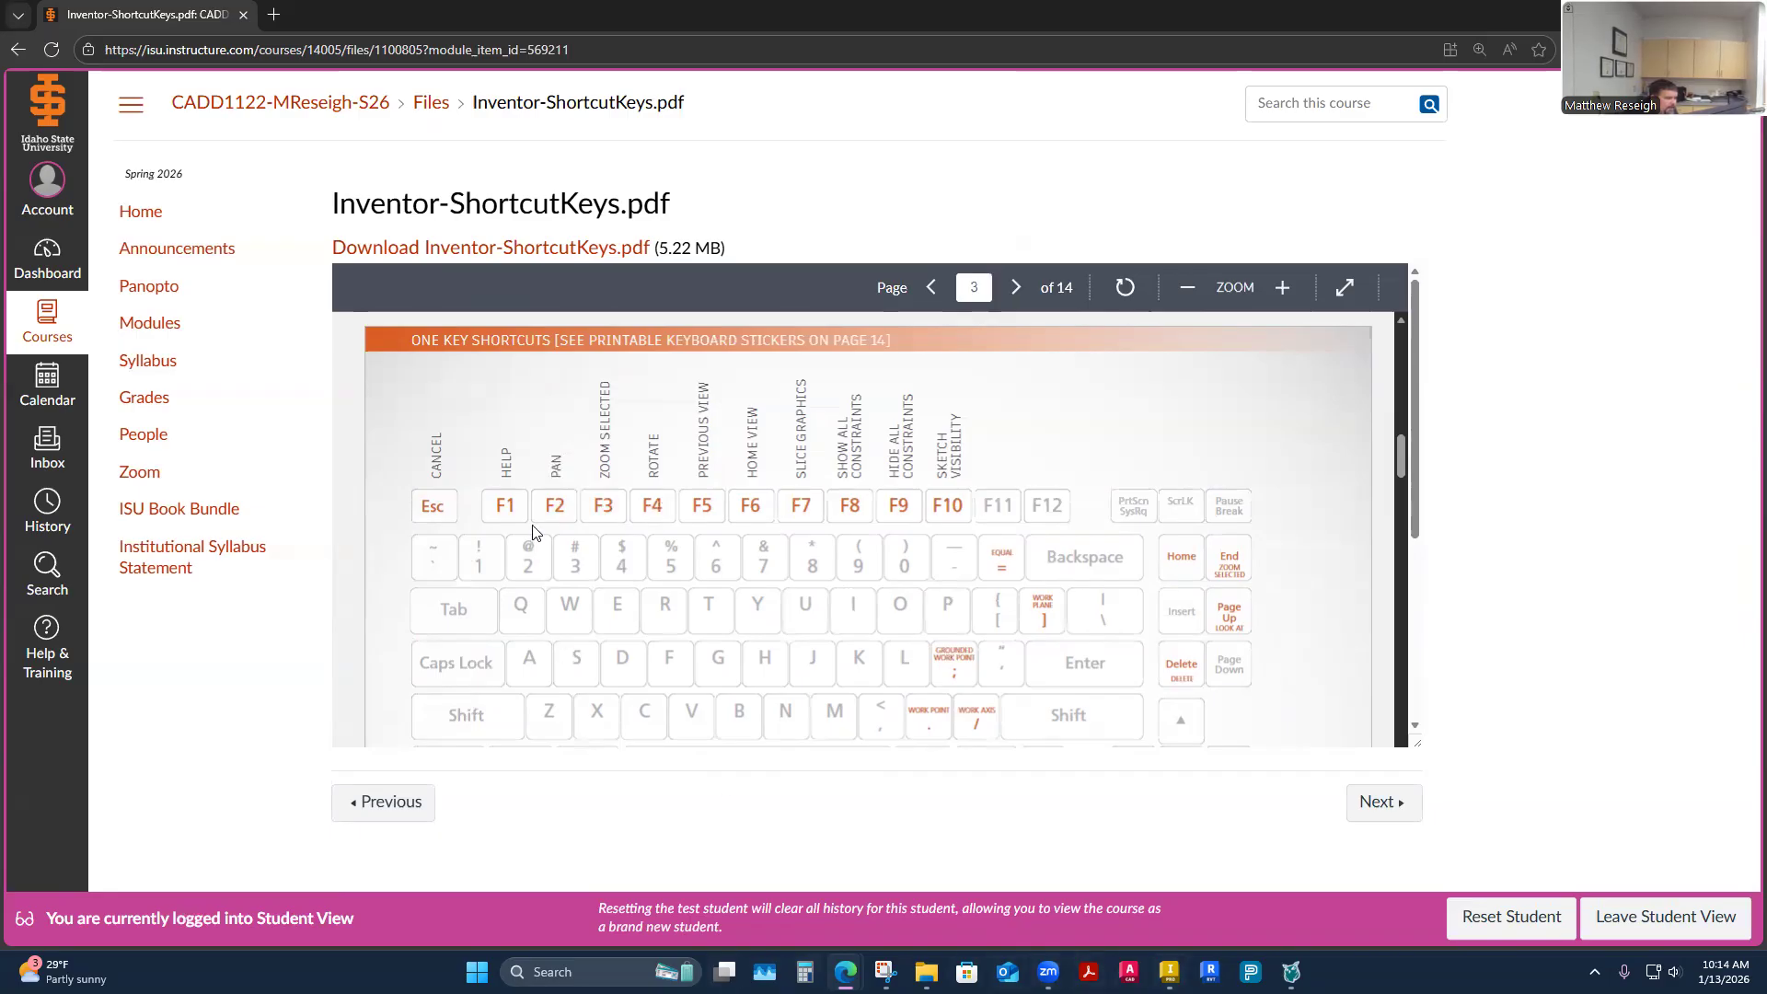
Switch to Autodesk Inventor and free-orbit the finished bracket to examine it from the front, side and underside
mouse_move(1169, 972)
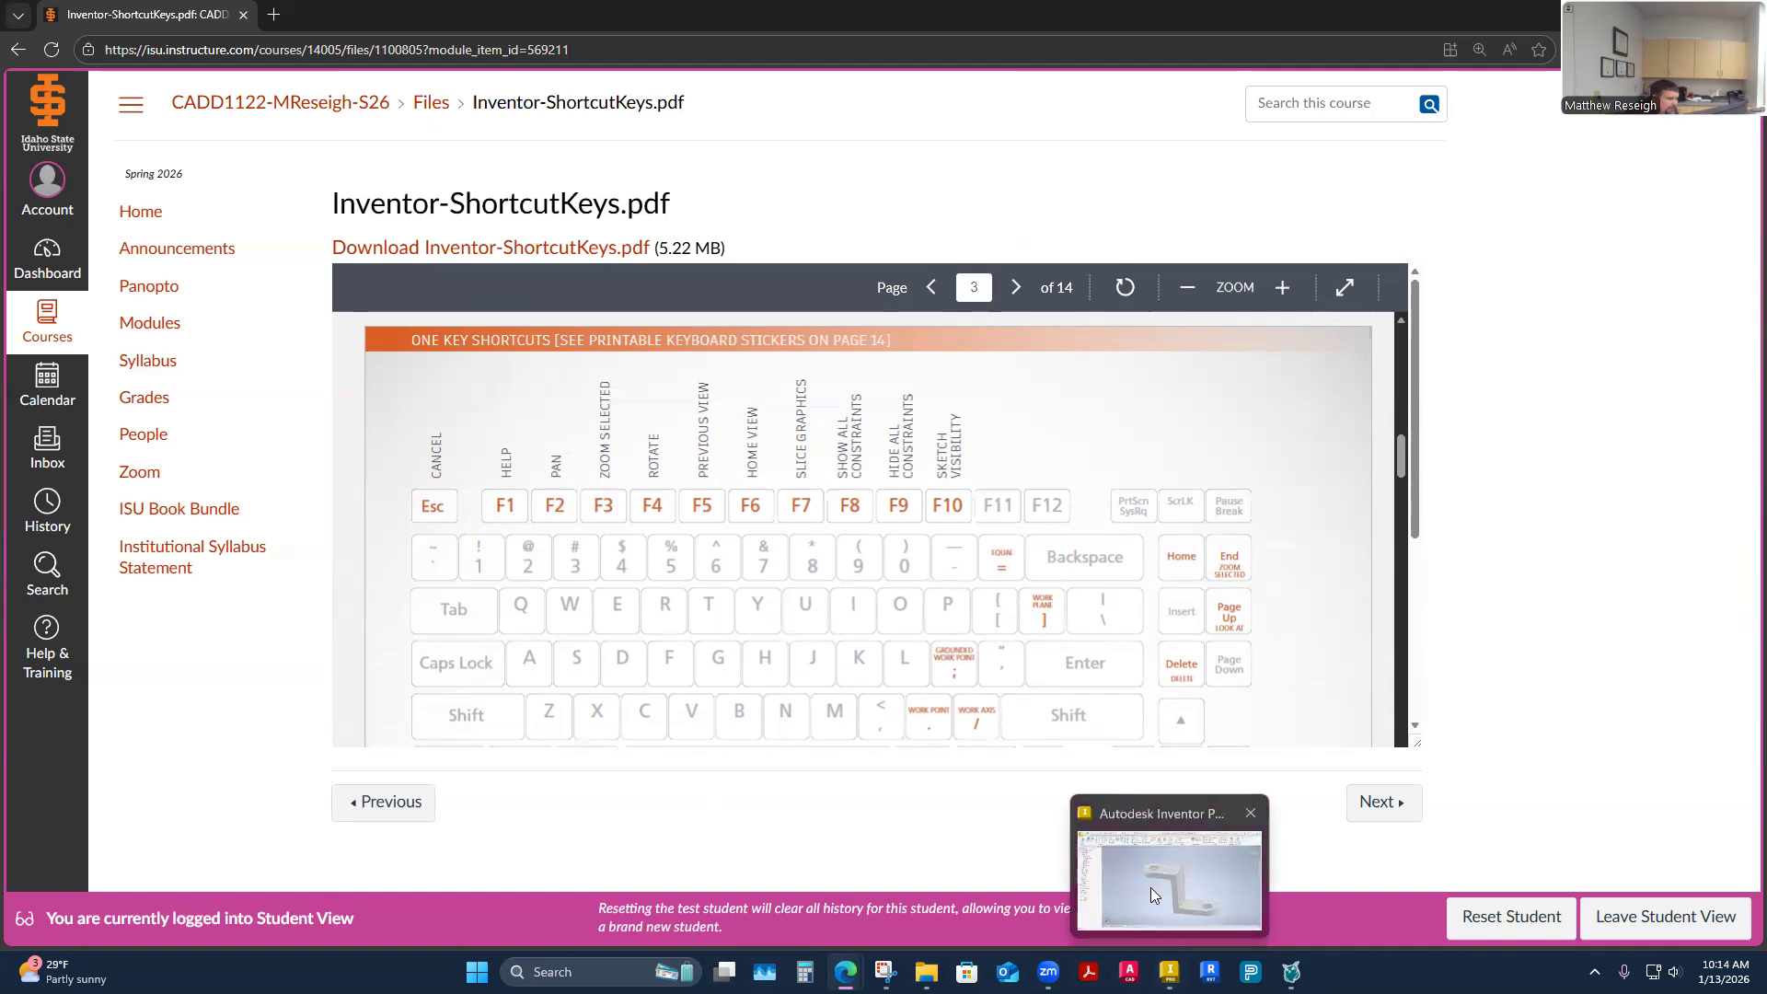
click(1169, 883)
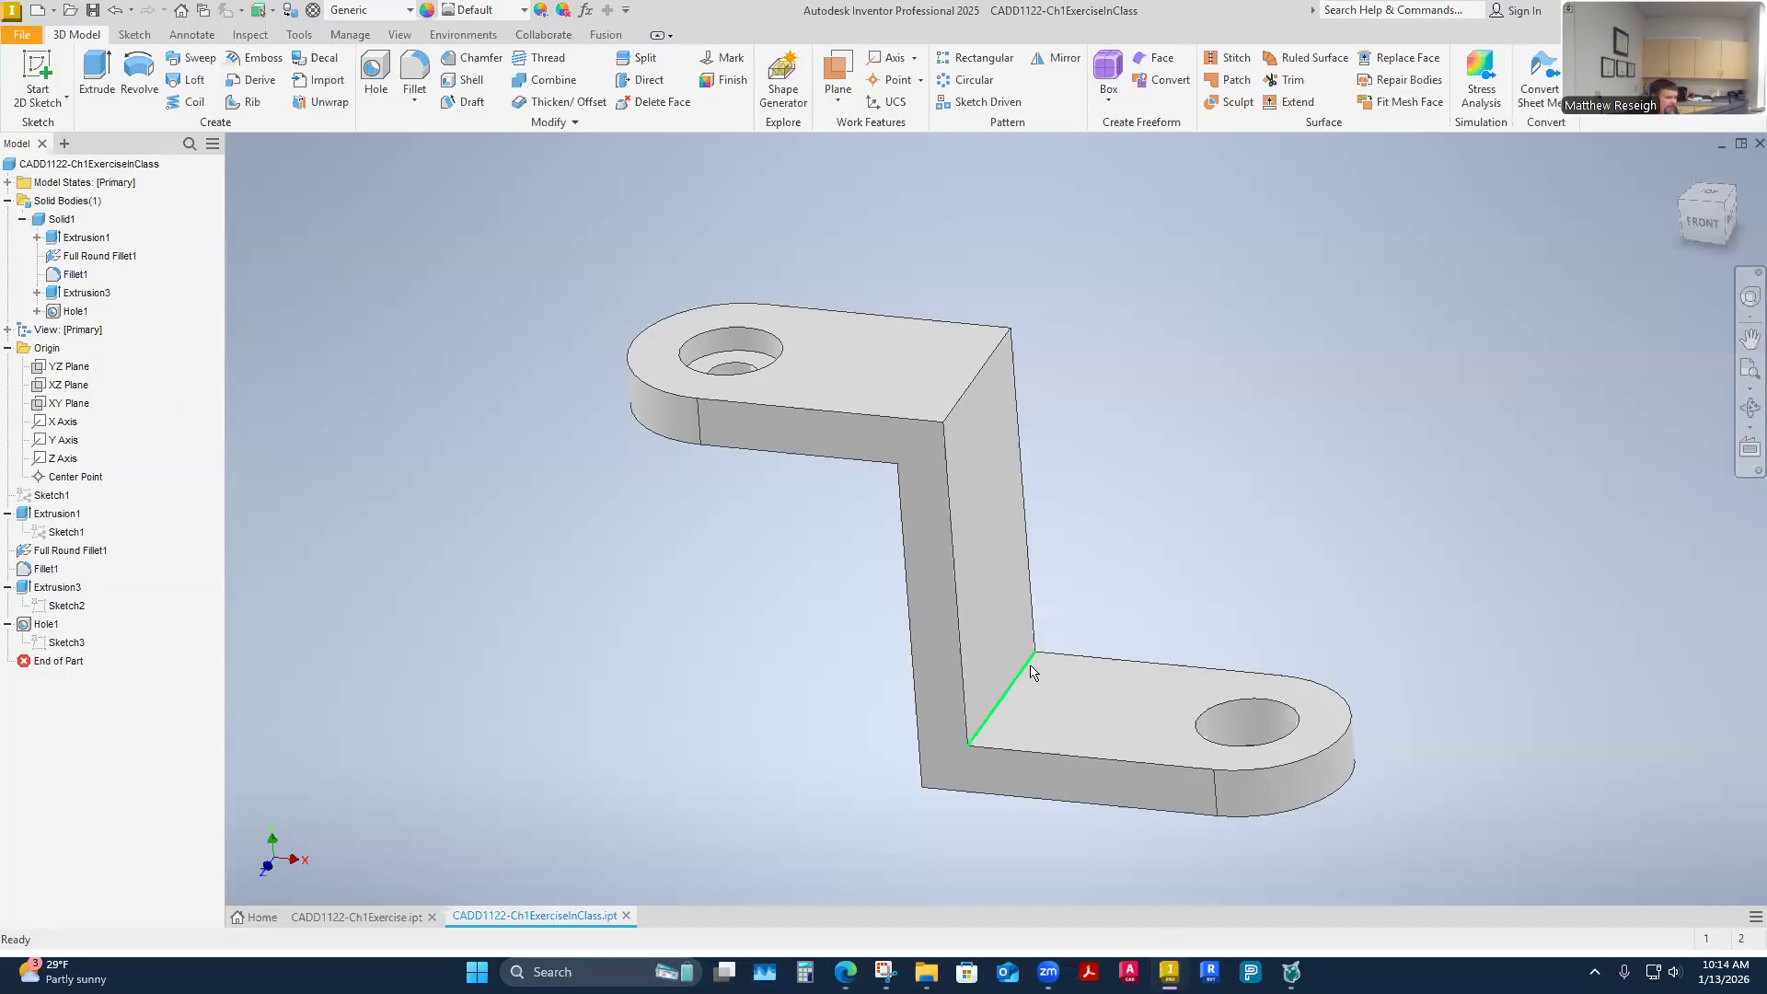
key(F4)
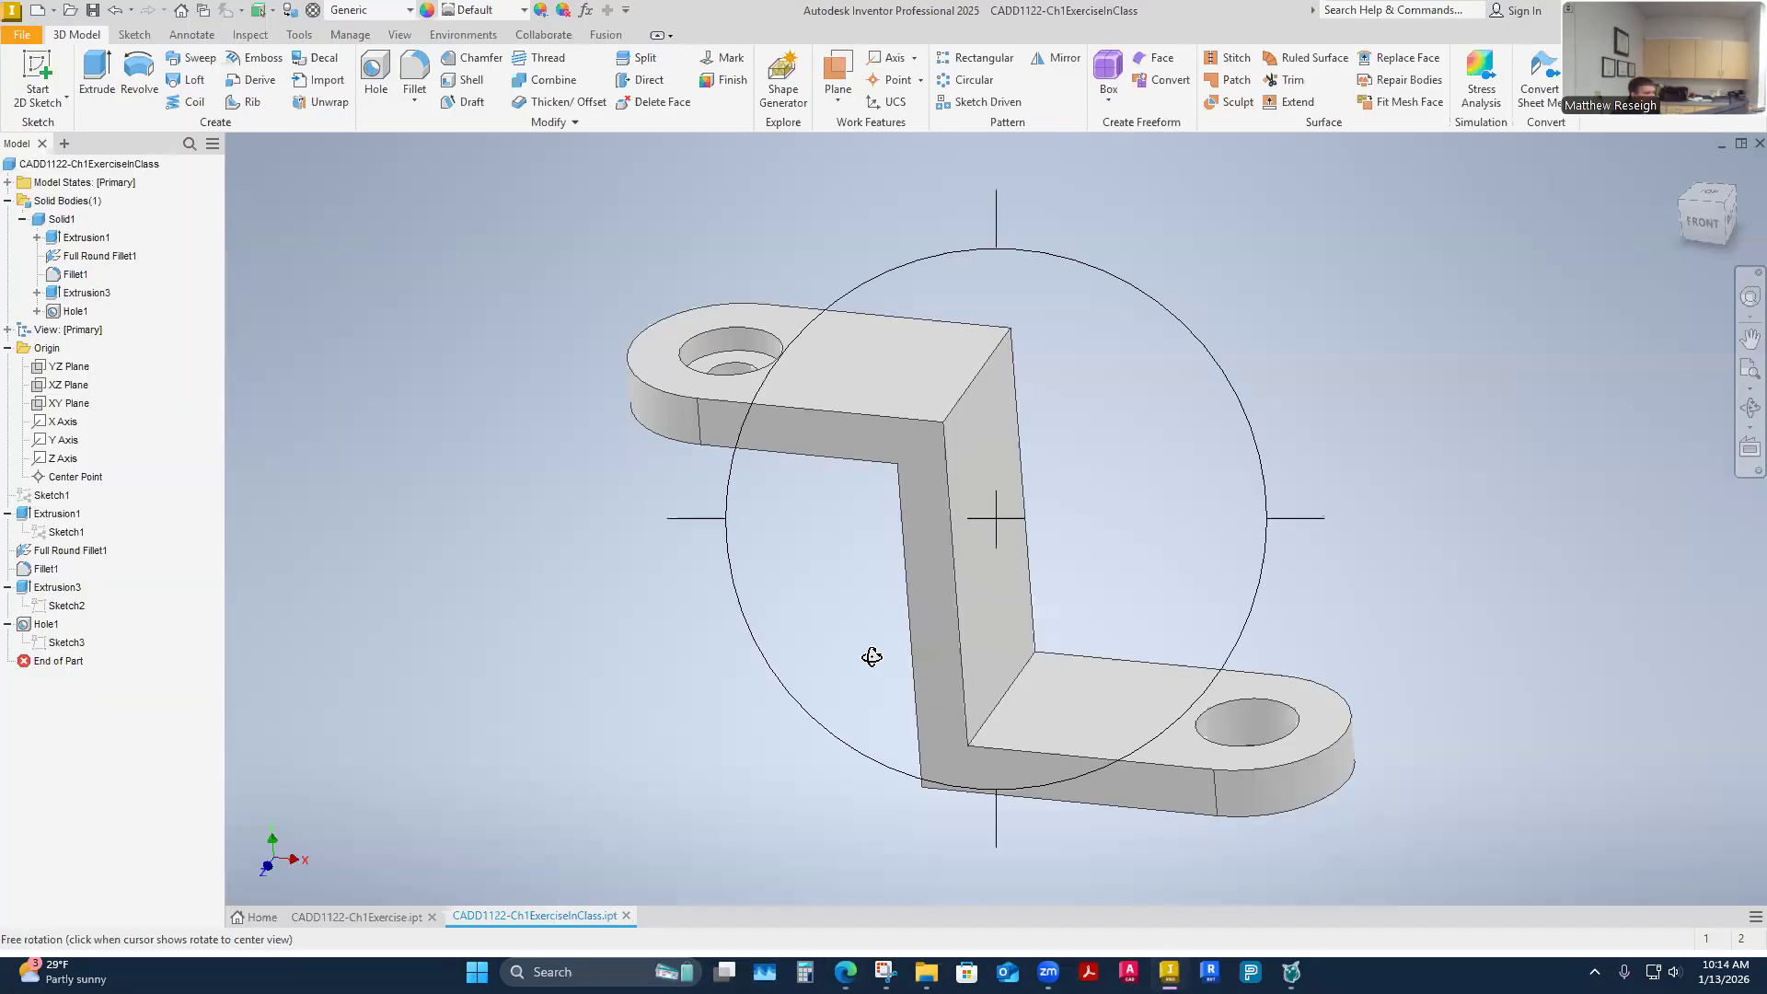
drag(855, 662, 907, 788)
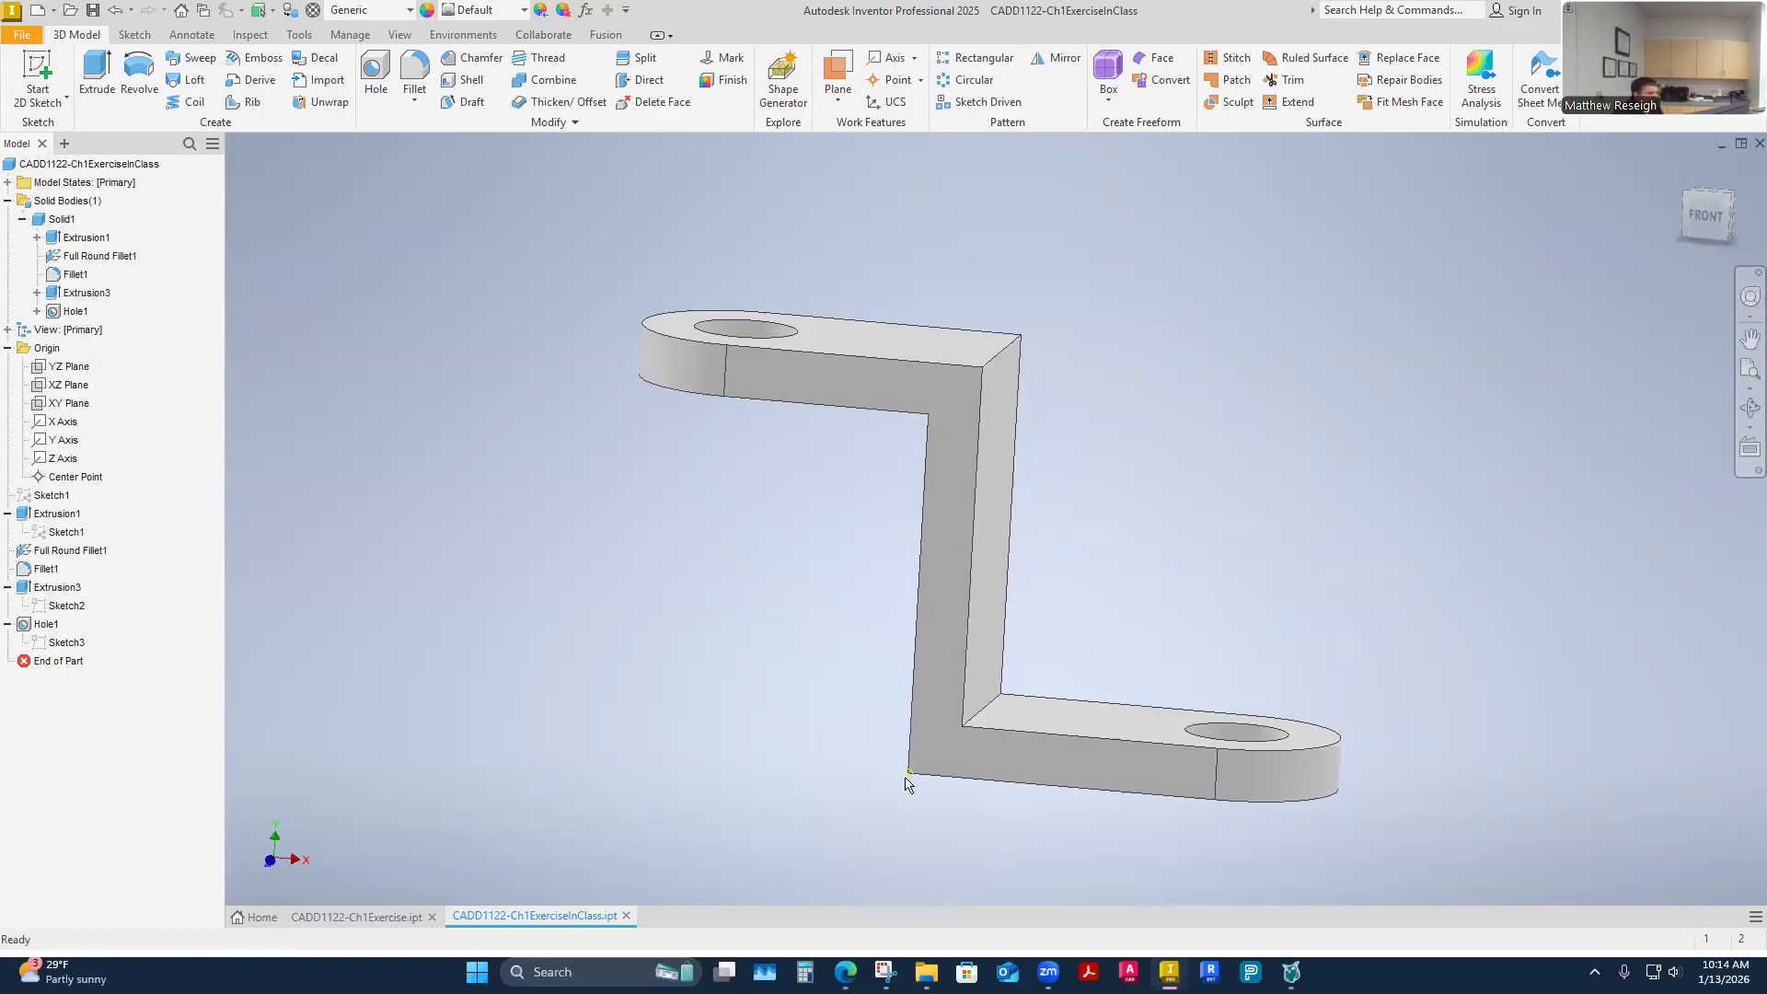
key(F4)
drag(840, 589, 941, 744)
key(F4)
drag(986, 611, 810, 644)
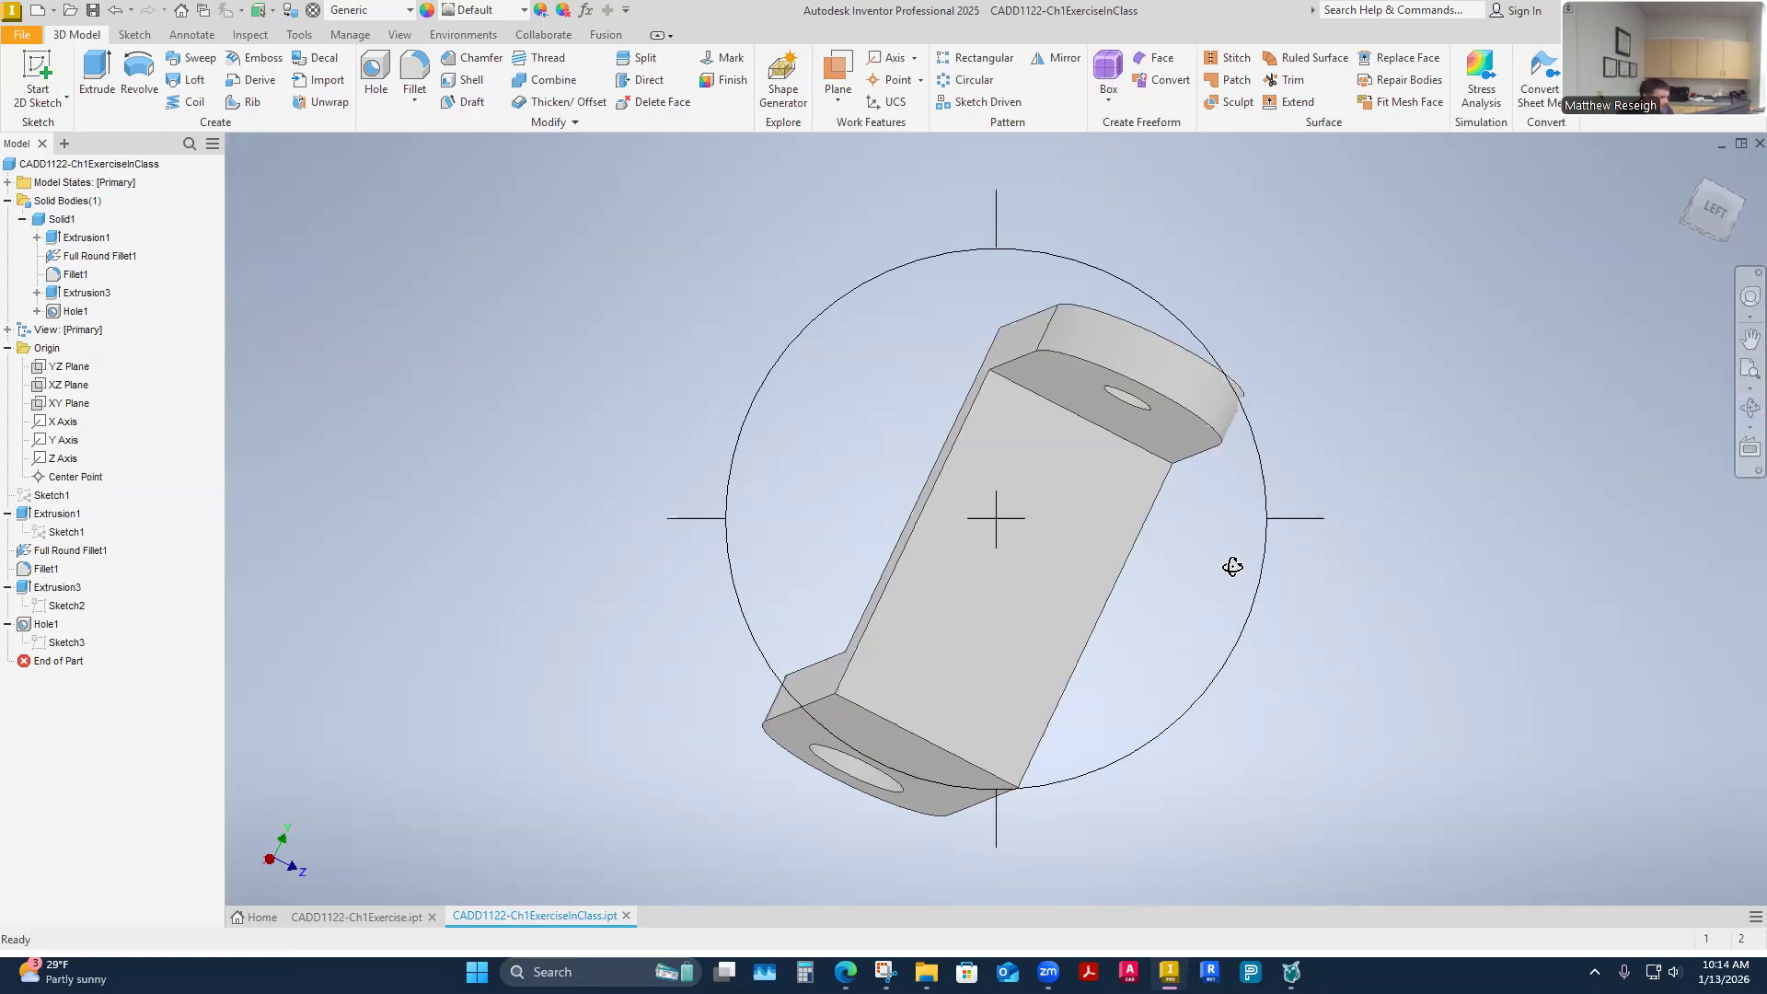
drag(1103, 510, 869, 277)
key(Escape)
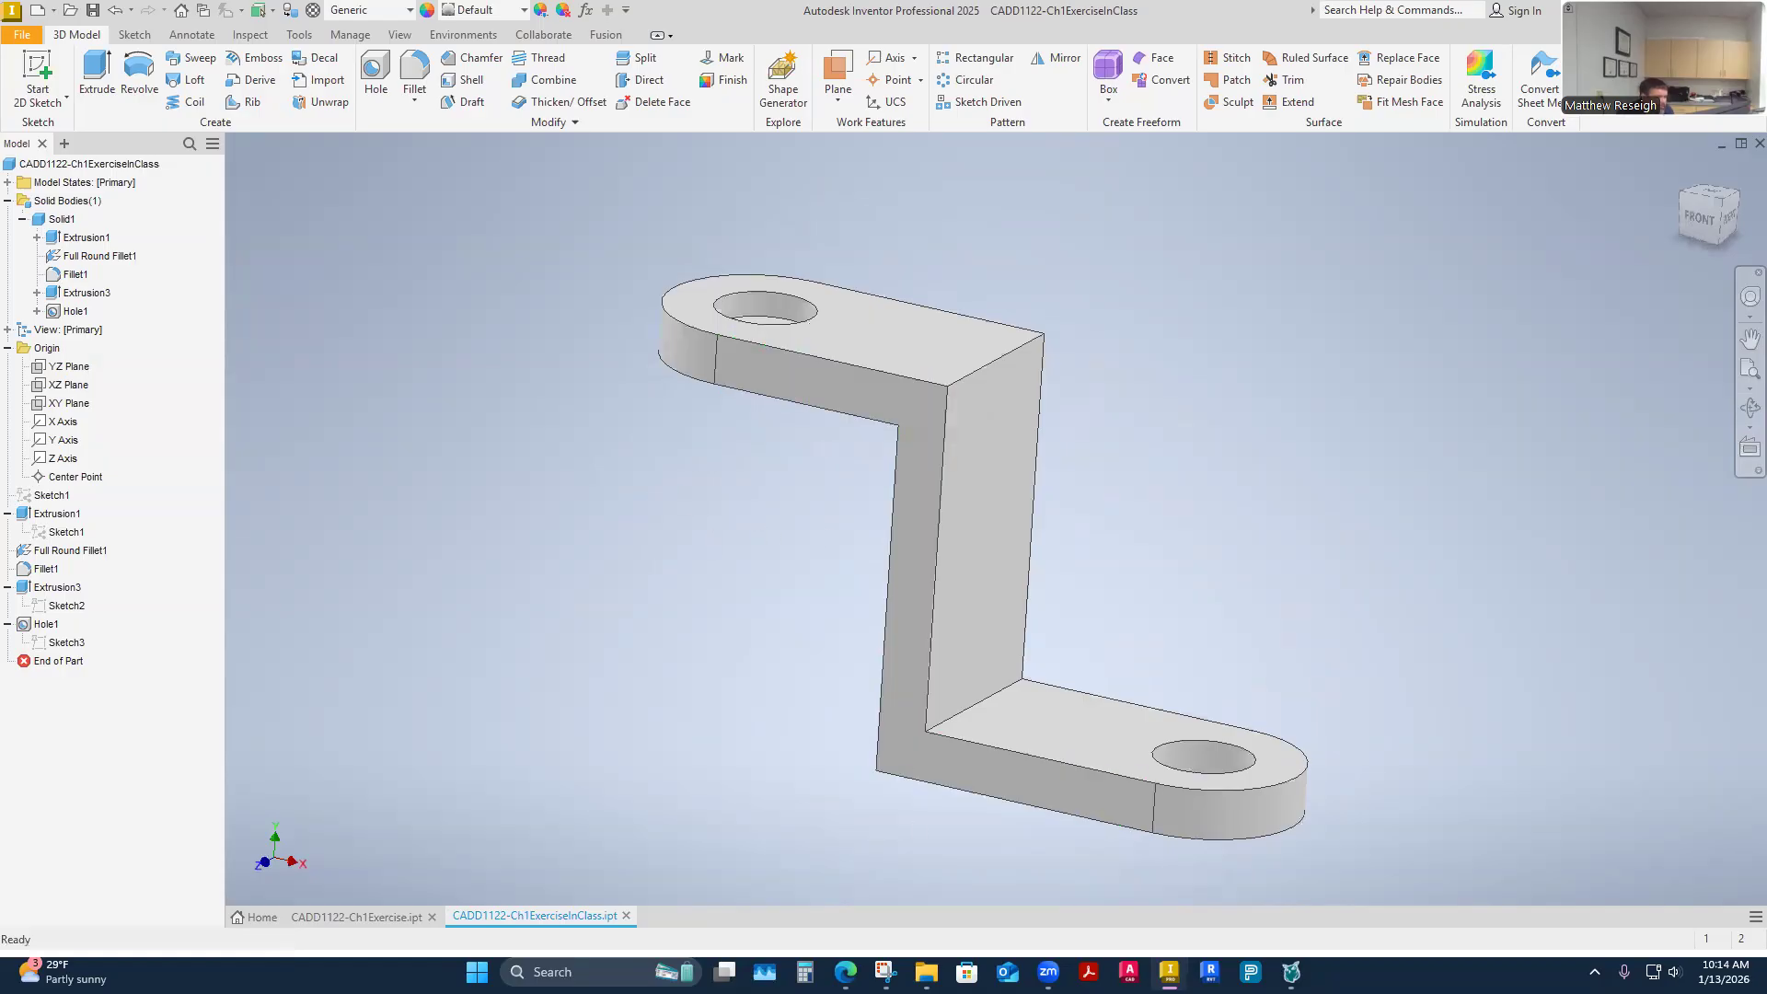
Inspect the bracket at different angles and zoom levels, and restore the home view
mouse_move(1169, 972)
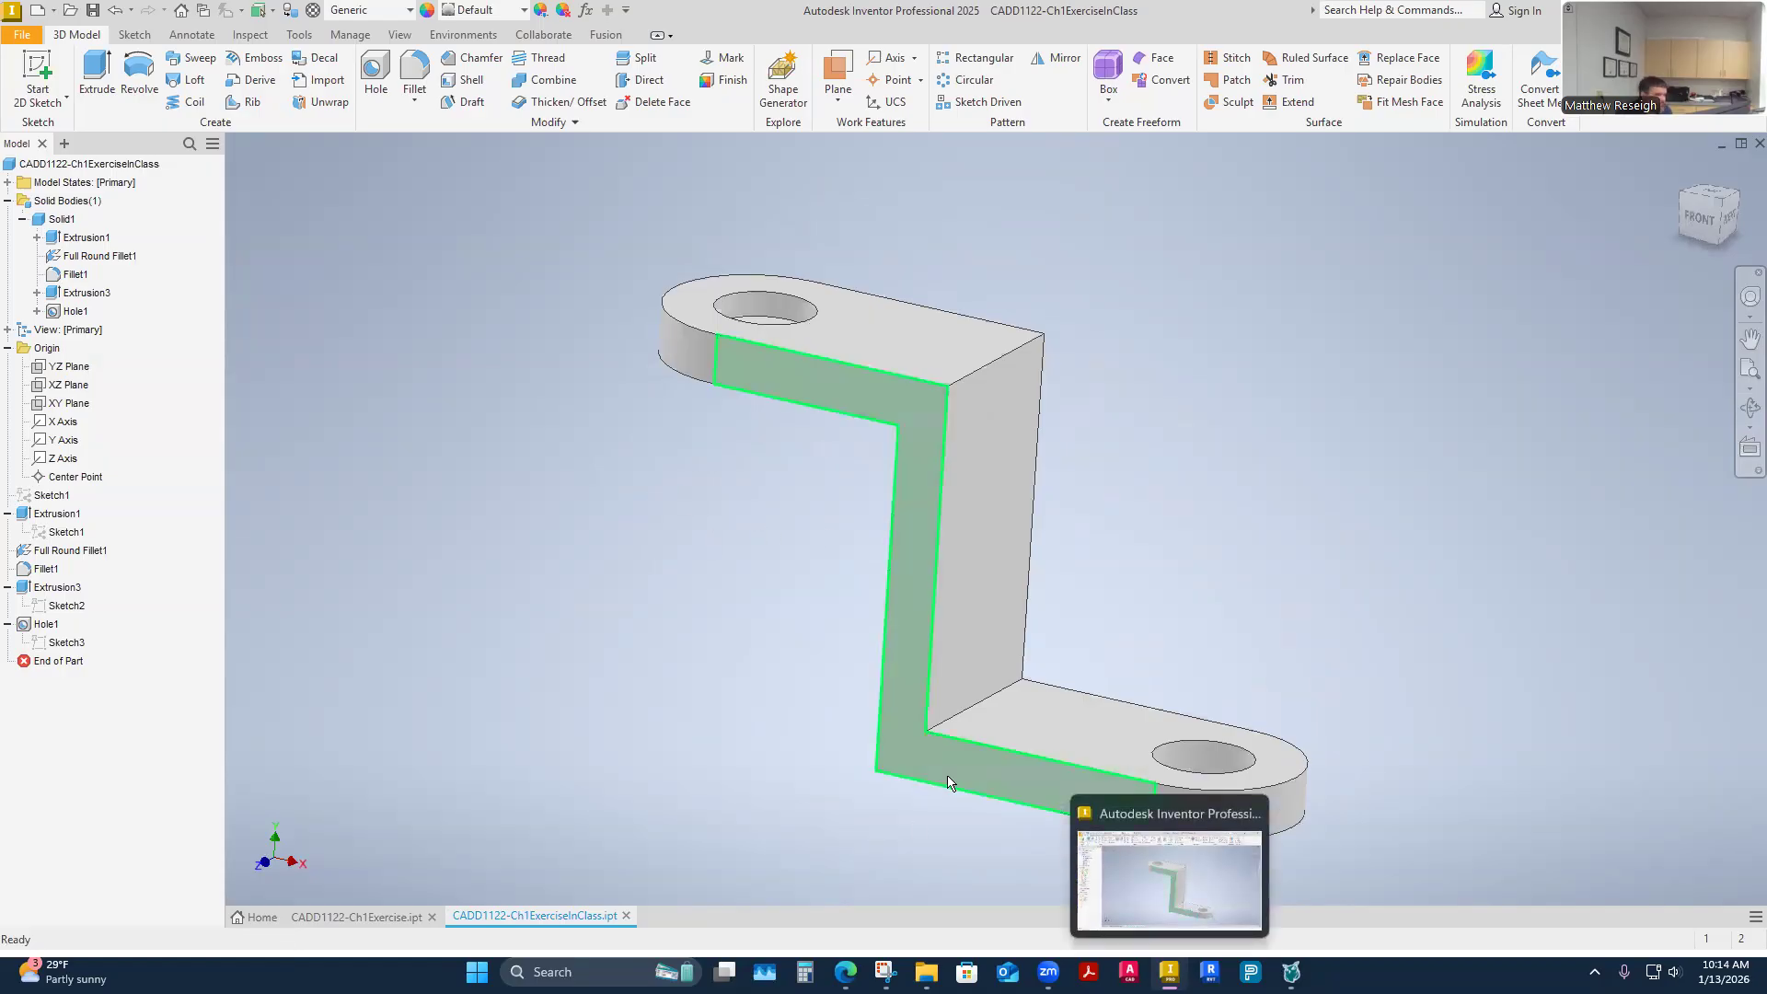
key(F4)
drag(844, 604, 868, 663)
scroll(871, 664, up, 1)
scroll(870, 664, down, 1)
scroll(873, 665, up, 4)
mouse_move(873, 667)
shift+middle_down()
mouse_move(883, 644)
mouse_move(841, 638)
mouse_move(1013, 718)
mouse_move(894, 521)
mouse_move(891, 765)
mouse_move(765, 754)
mouse_move(836, 742)
shift+middle_up()
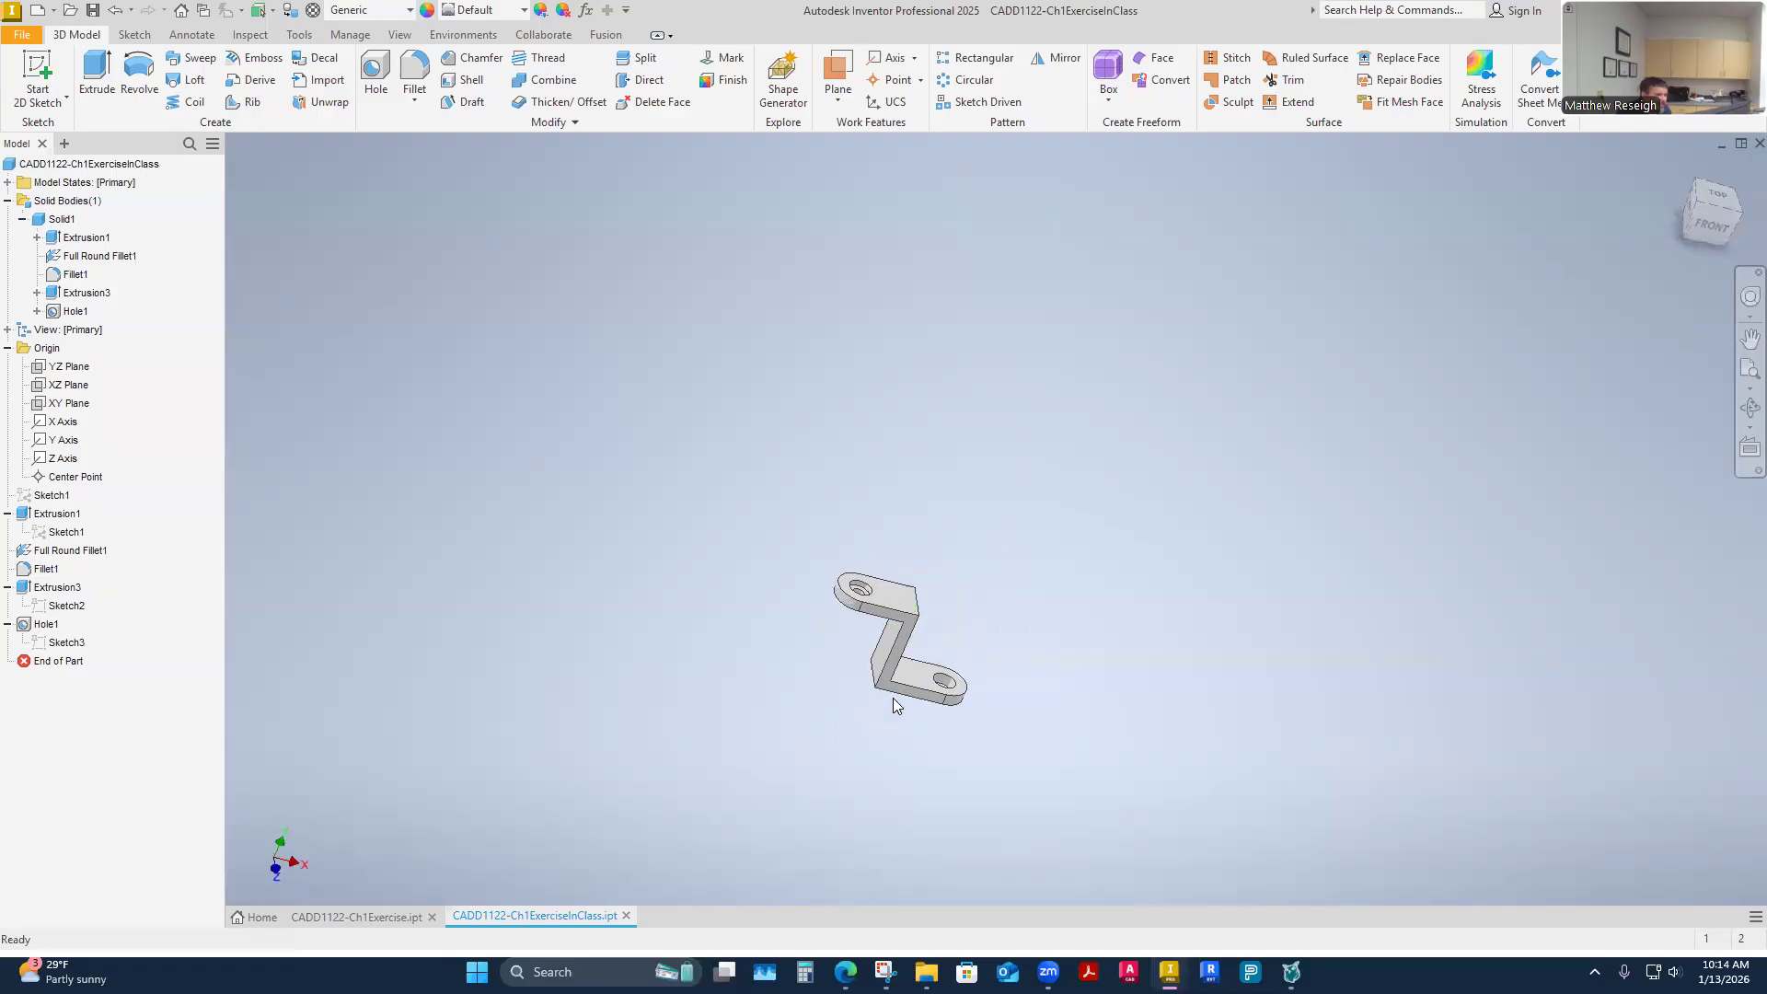
mouse_move(934, 643)
shift+middle_down()
mouse_move(899, 639)
mouse_move(868, 512)
mouse_move(899, 645)
shift+middle_up()
scroll(923, 637, up, 2)
scroll(924, 639, down, 5)
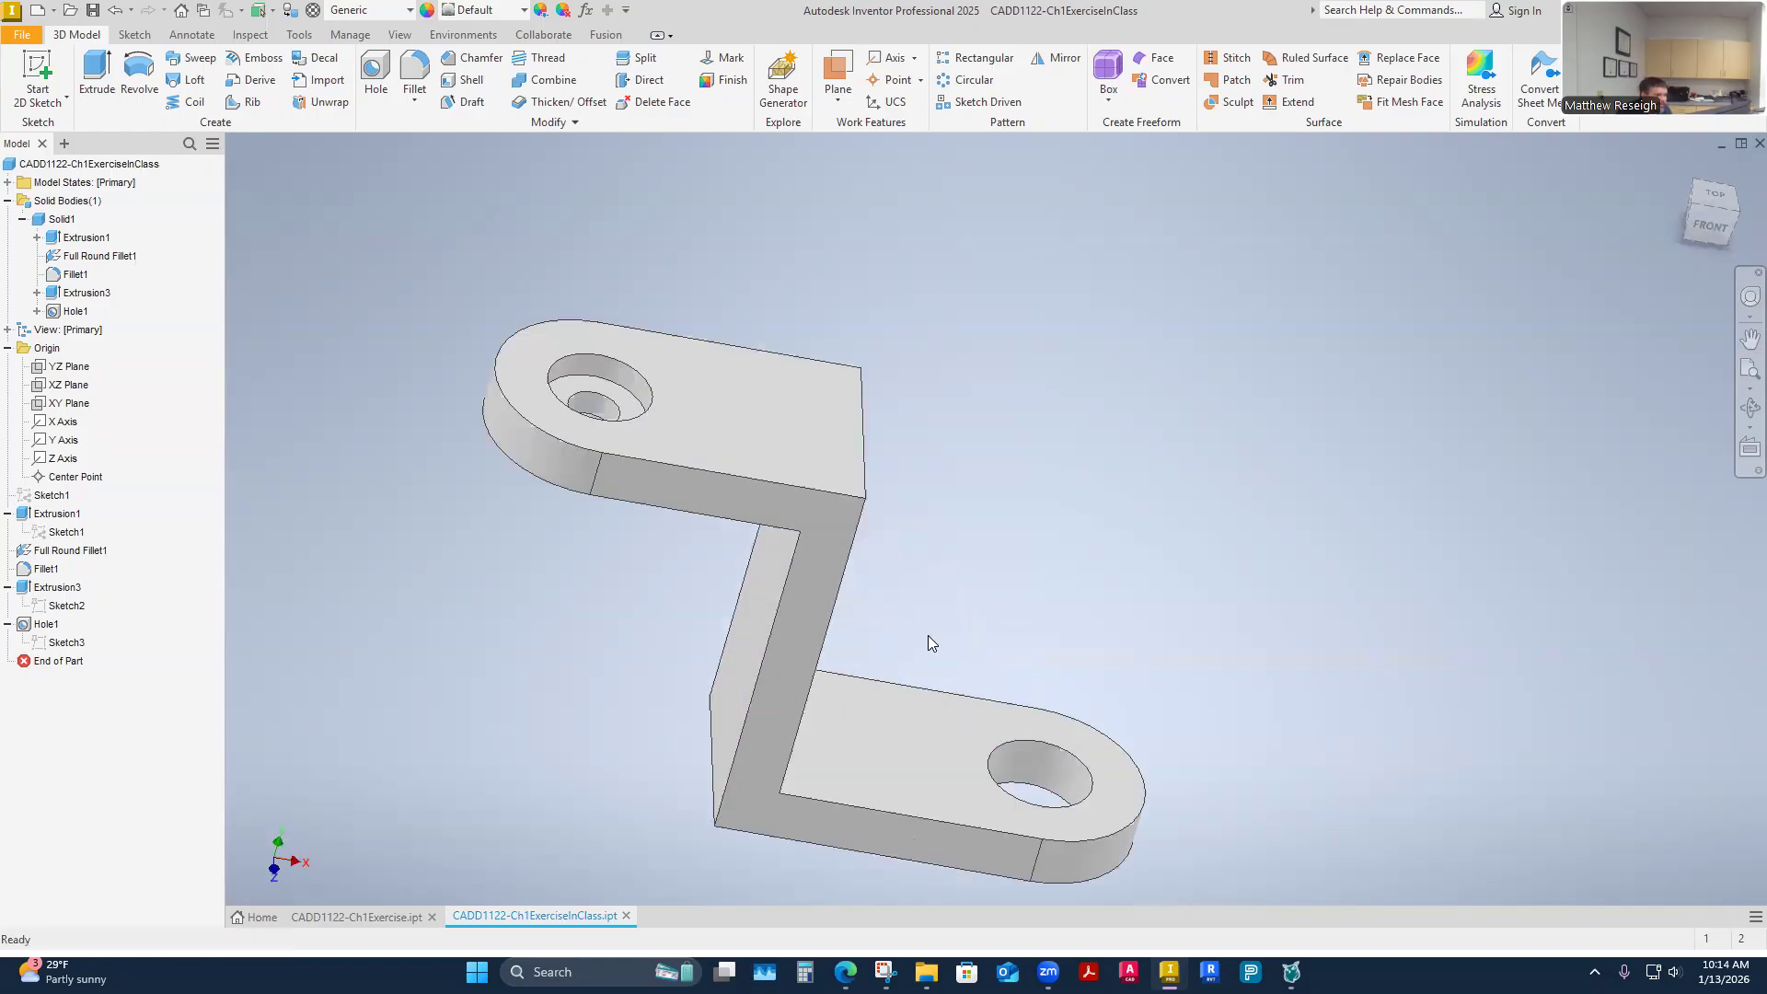
mouse_move(951, 611)
shift+middle_down()
mouse_move(782, 512)
mouse_move(1006, 512)
mouse_move(1096, 604)
mouse_move(982, 505)
mouse_move(977, 535)
mouse_move(927, 493)
mouse_move(982, 556)
mouse_move(961, 436)
mouse_move(974, 530)
shift+middle_up()
key(F6)
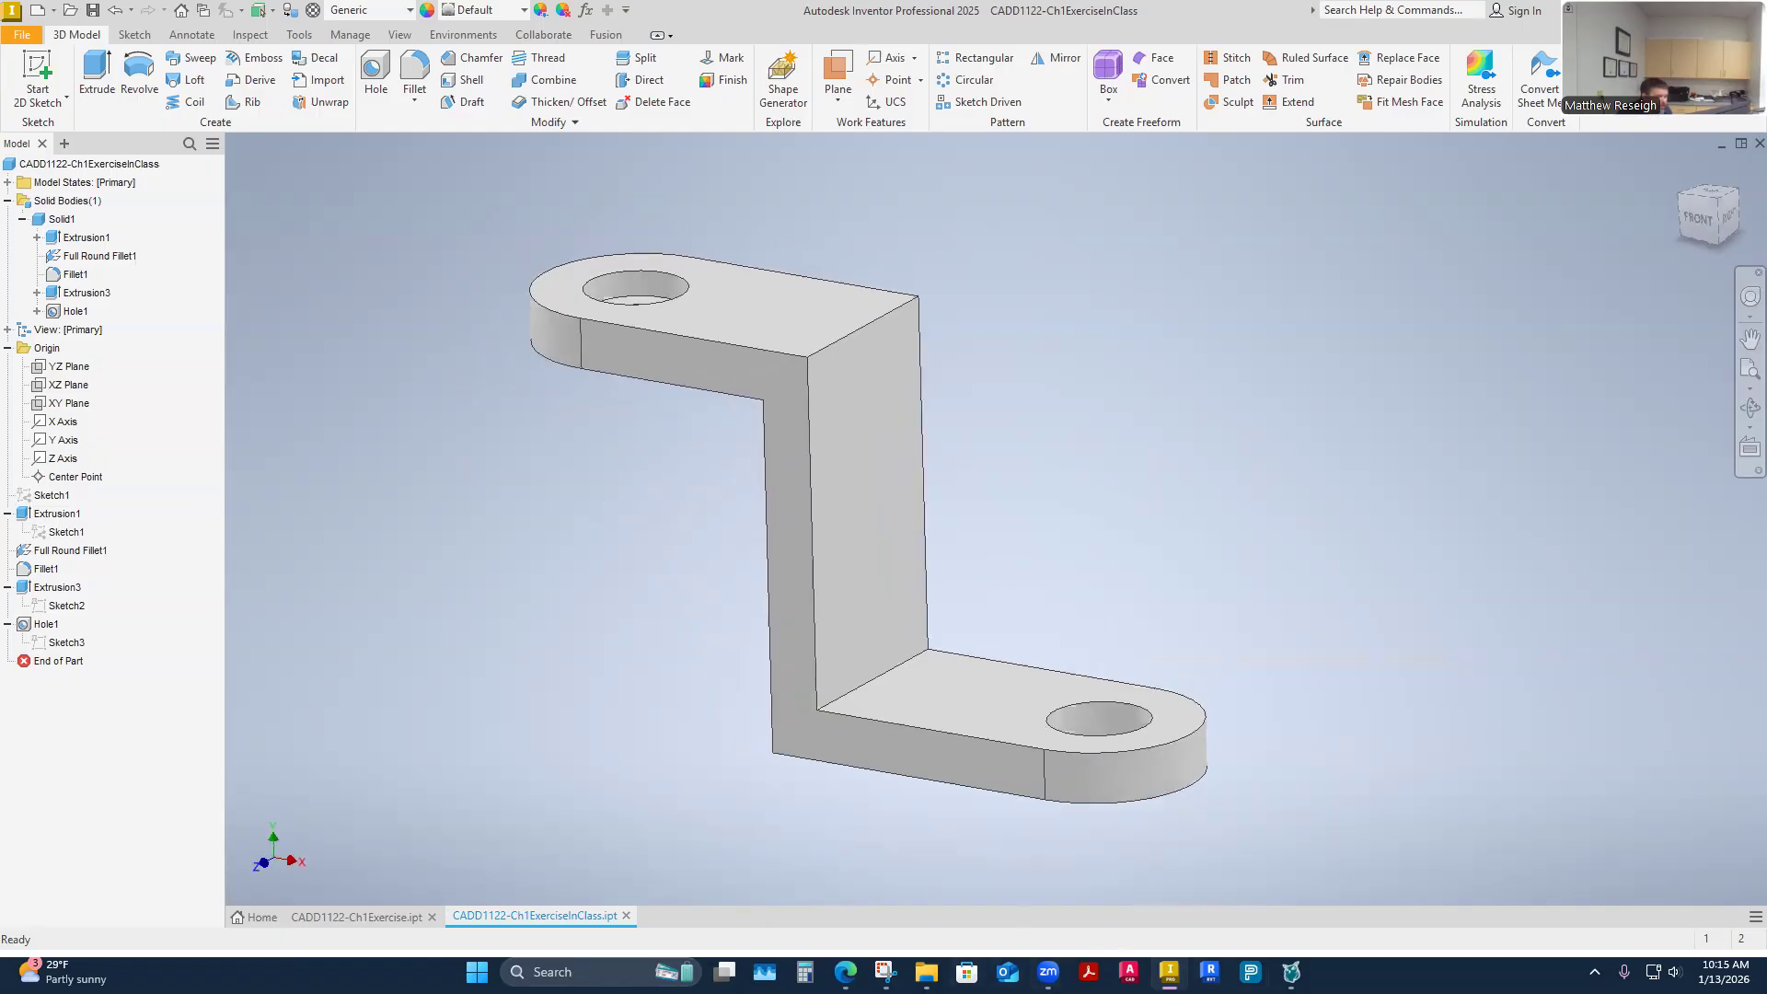
Check the one-key shortcuts in the browser's guide and switch back to Autodesk Inventor
mouse_move(845, 972)
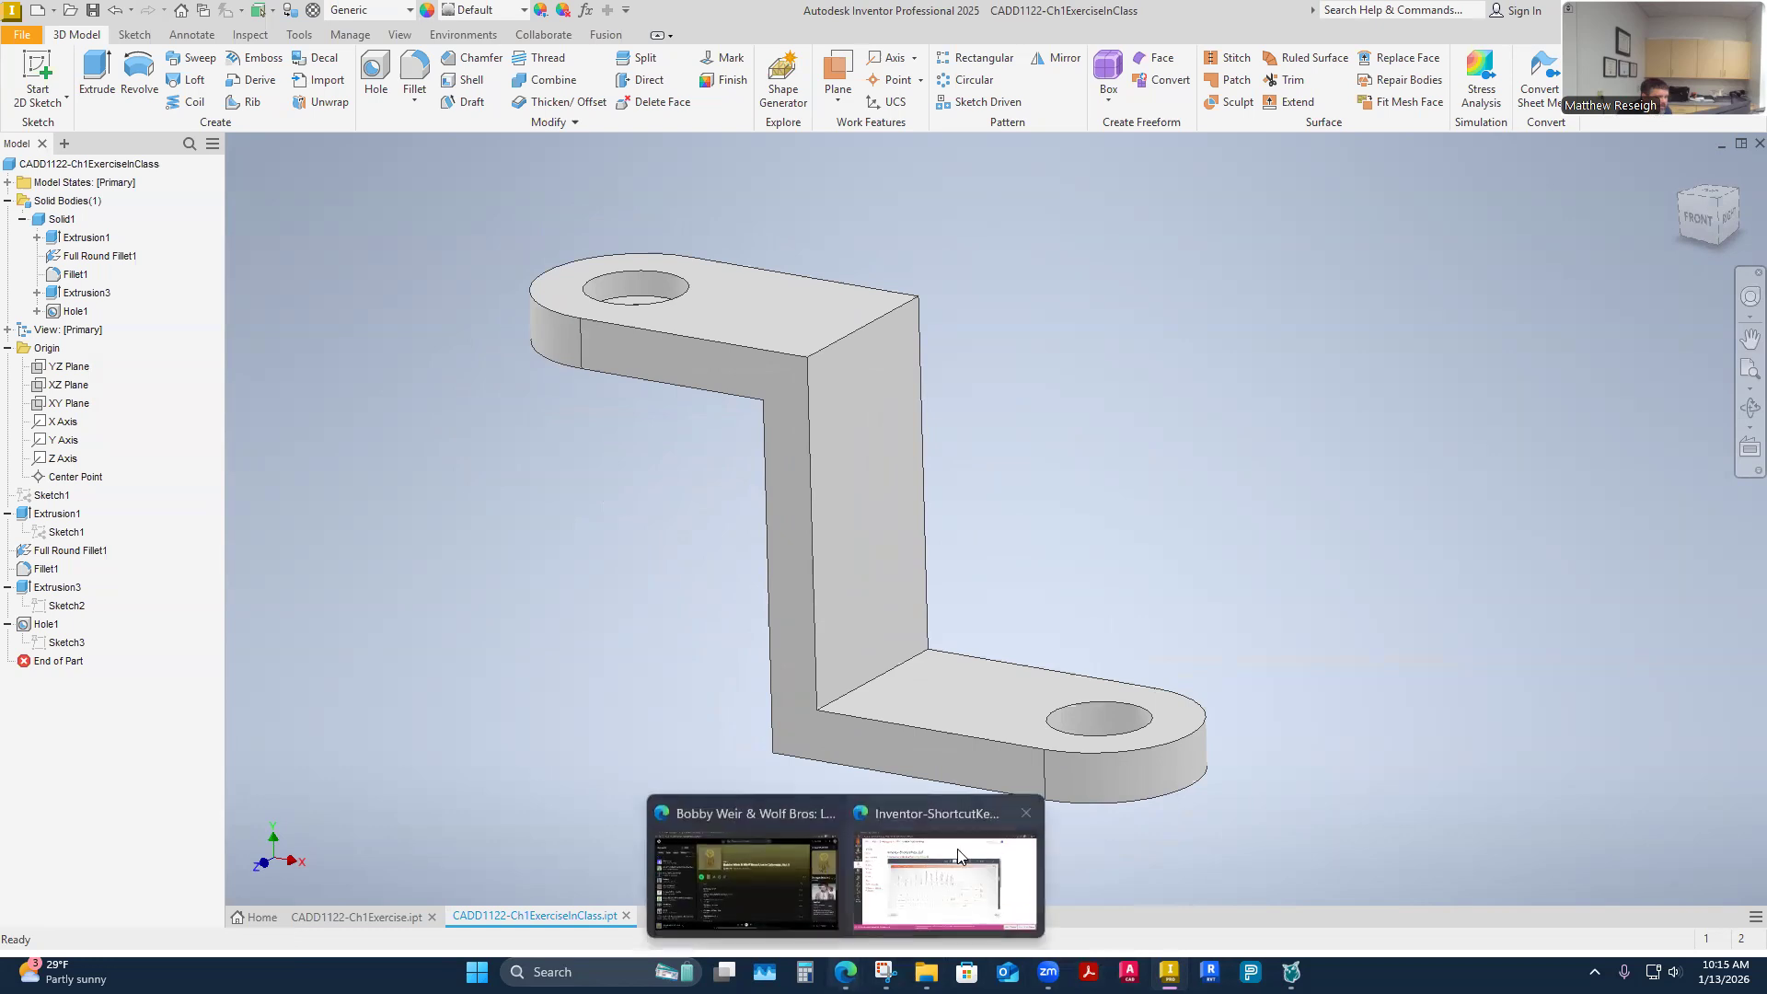
click(959, 855)
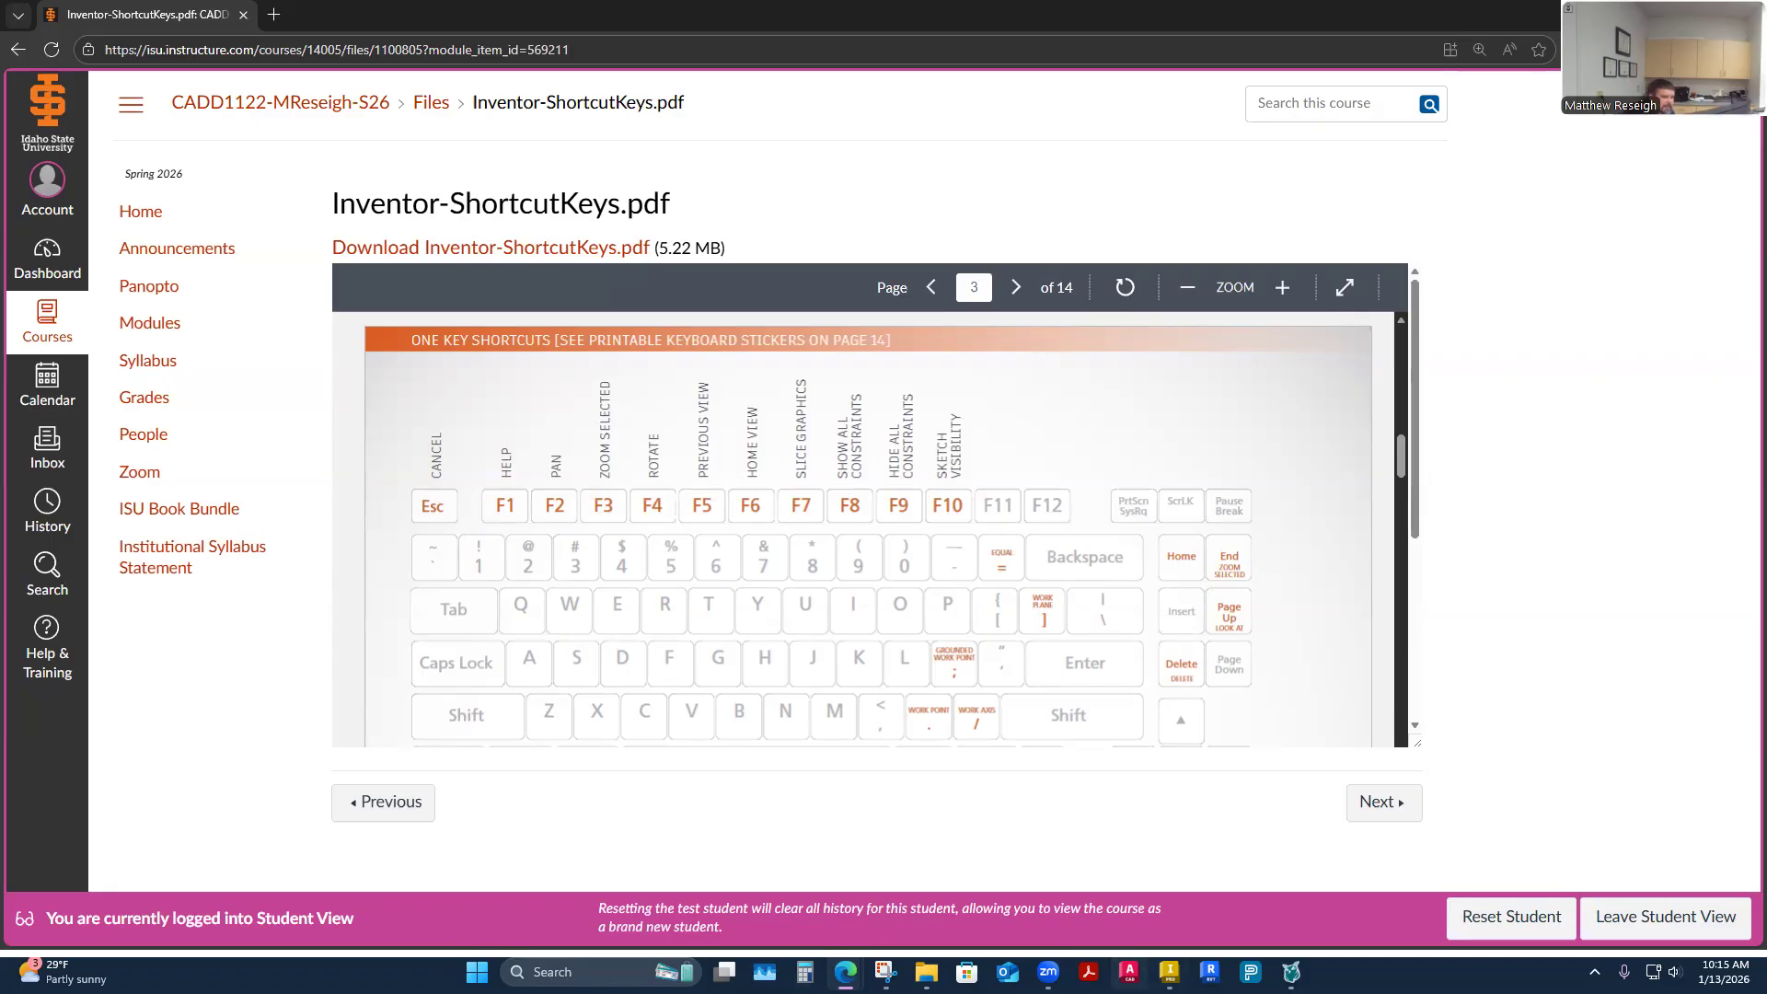
key(alt+Tab)
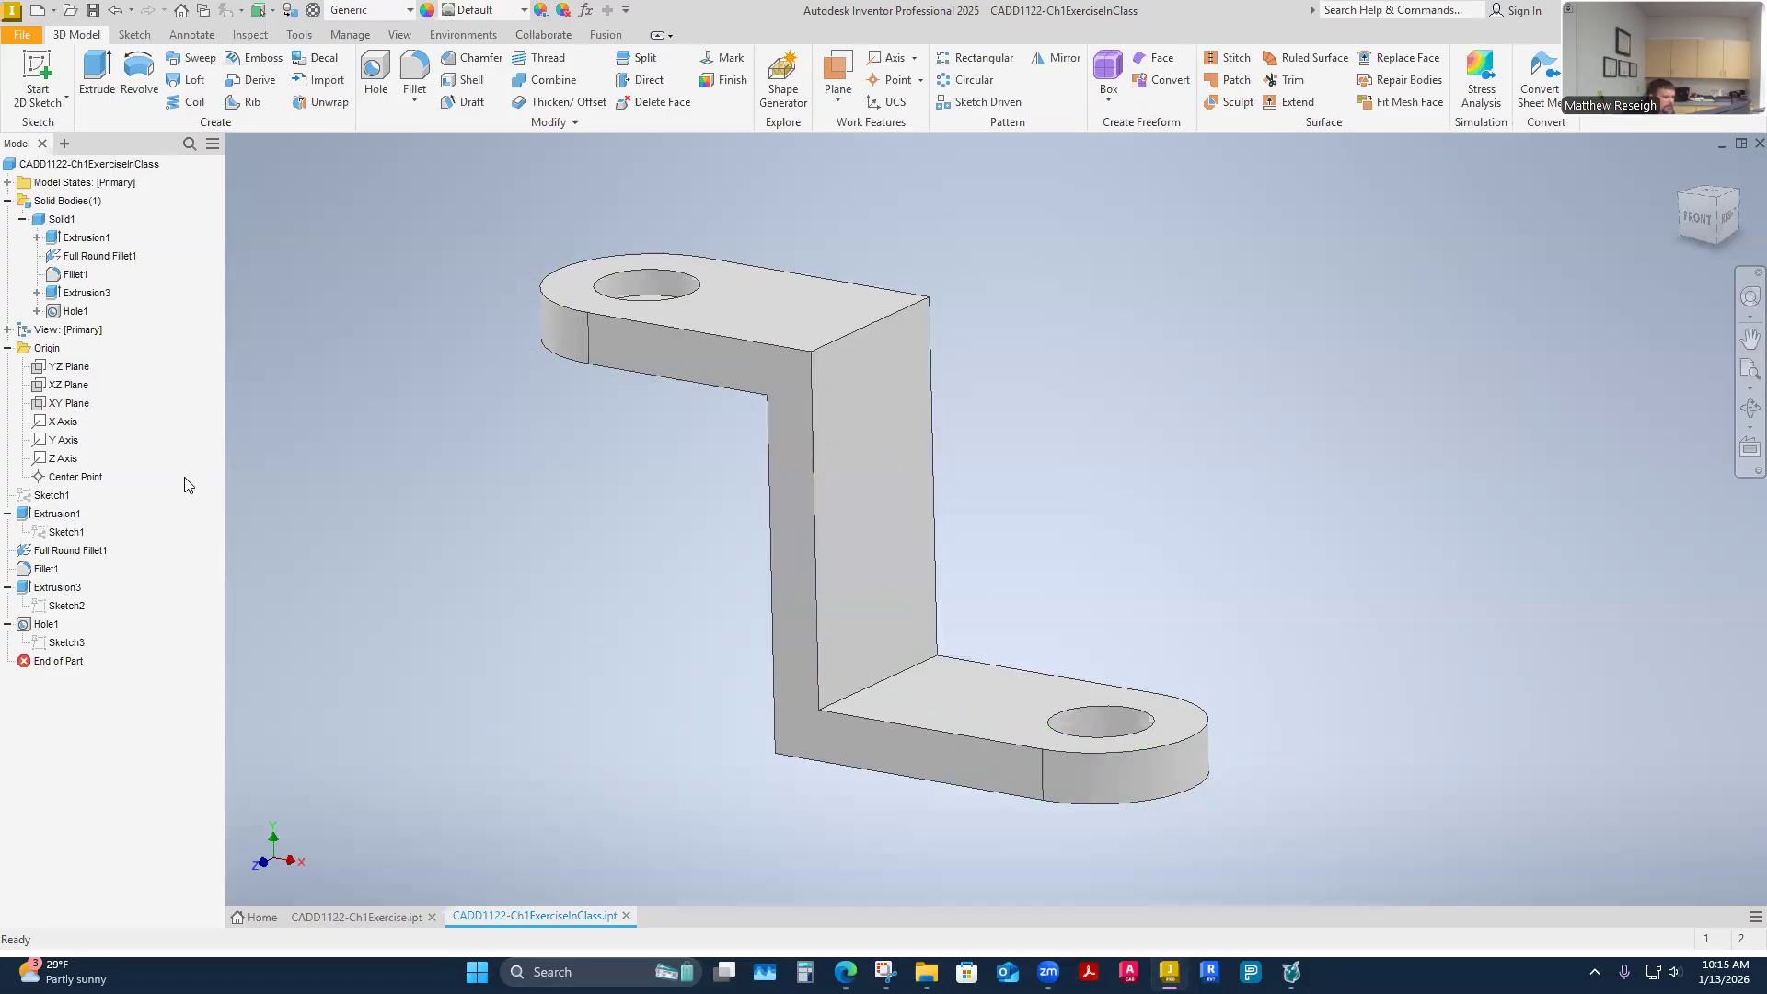
Edit Extrusion1 with the symmetric direction and a 1 in distance, and restore the home view
right_click(59, 513)
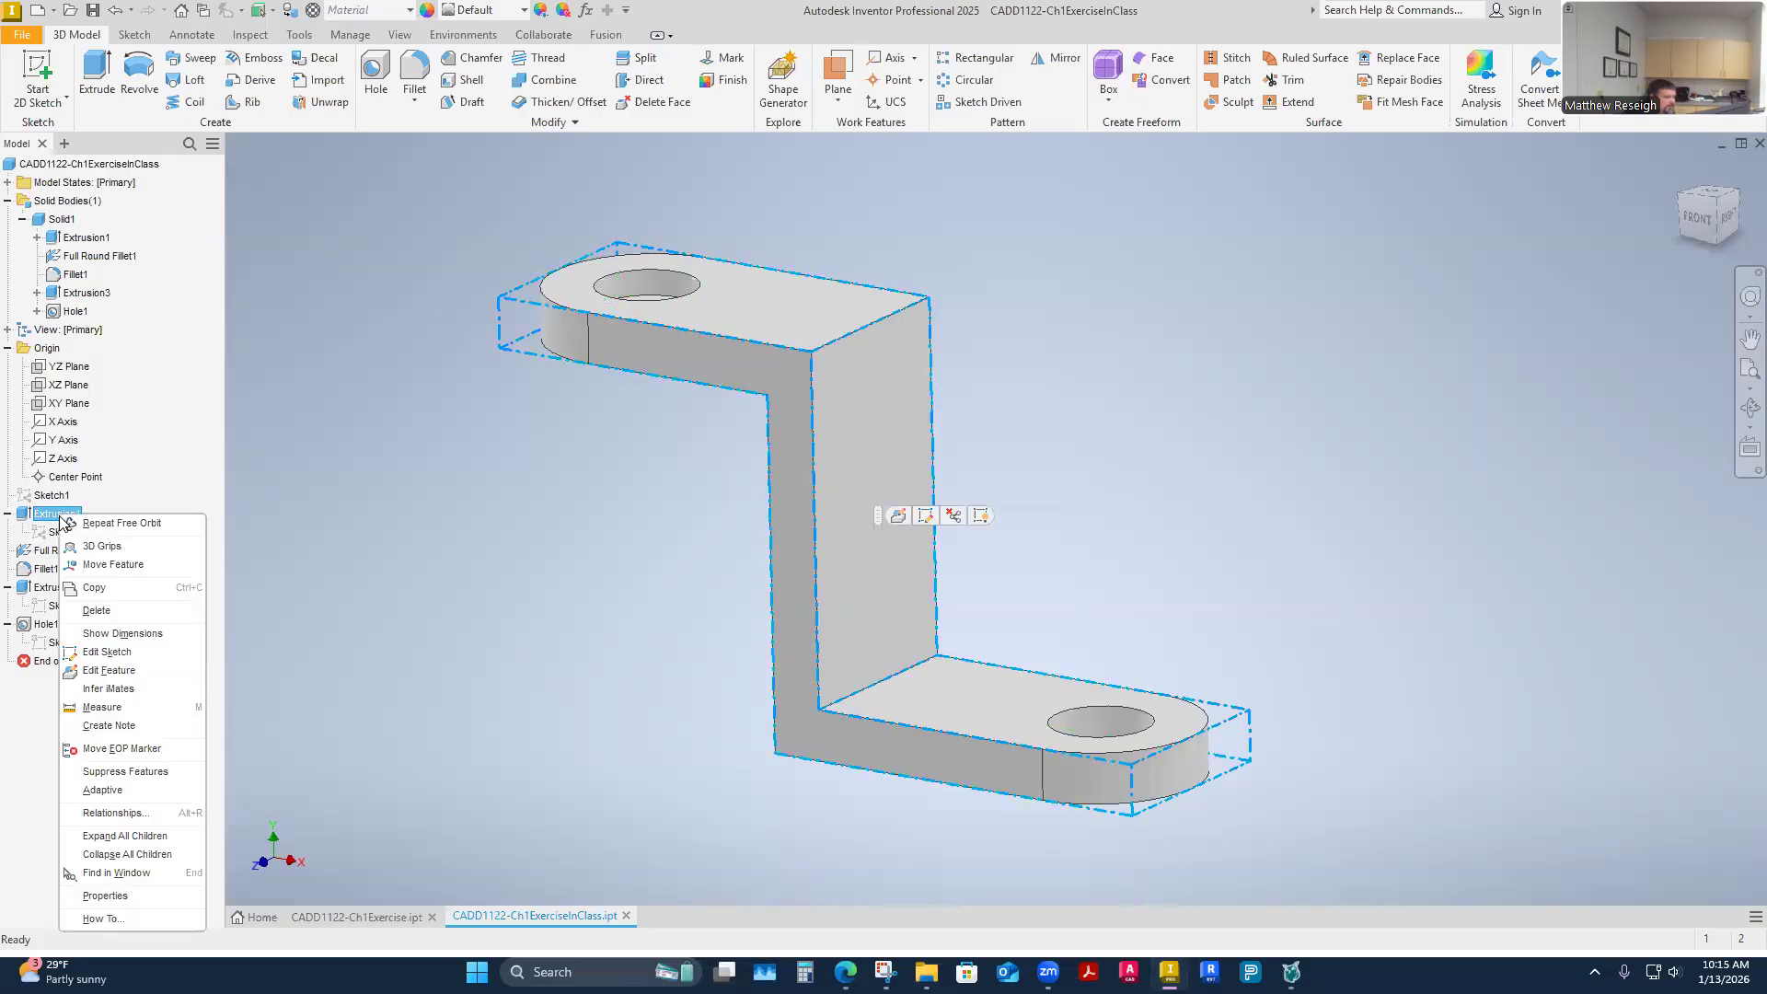
click(97, 671)
click(415, 296)
shift+middle_drag(852, 541, 725, 468)
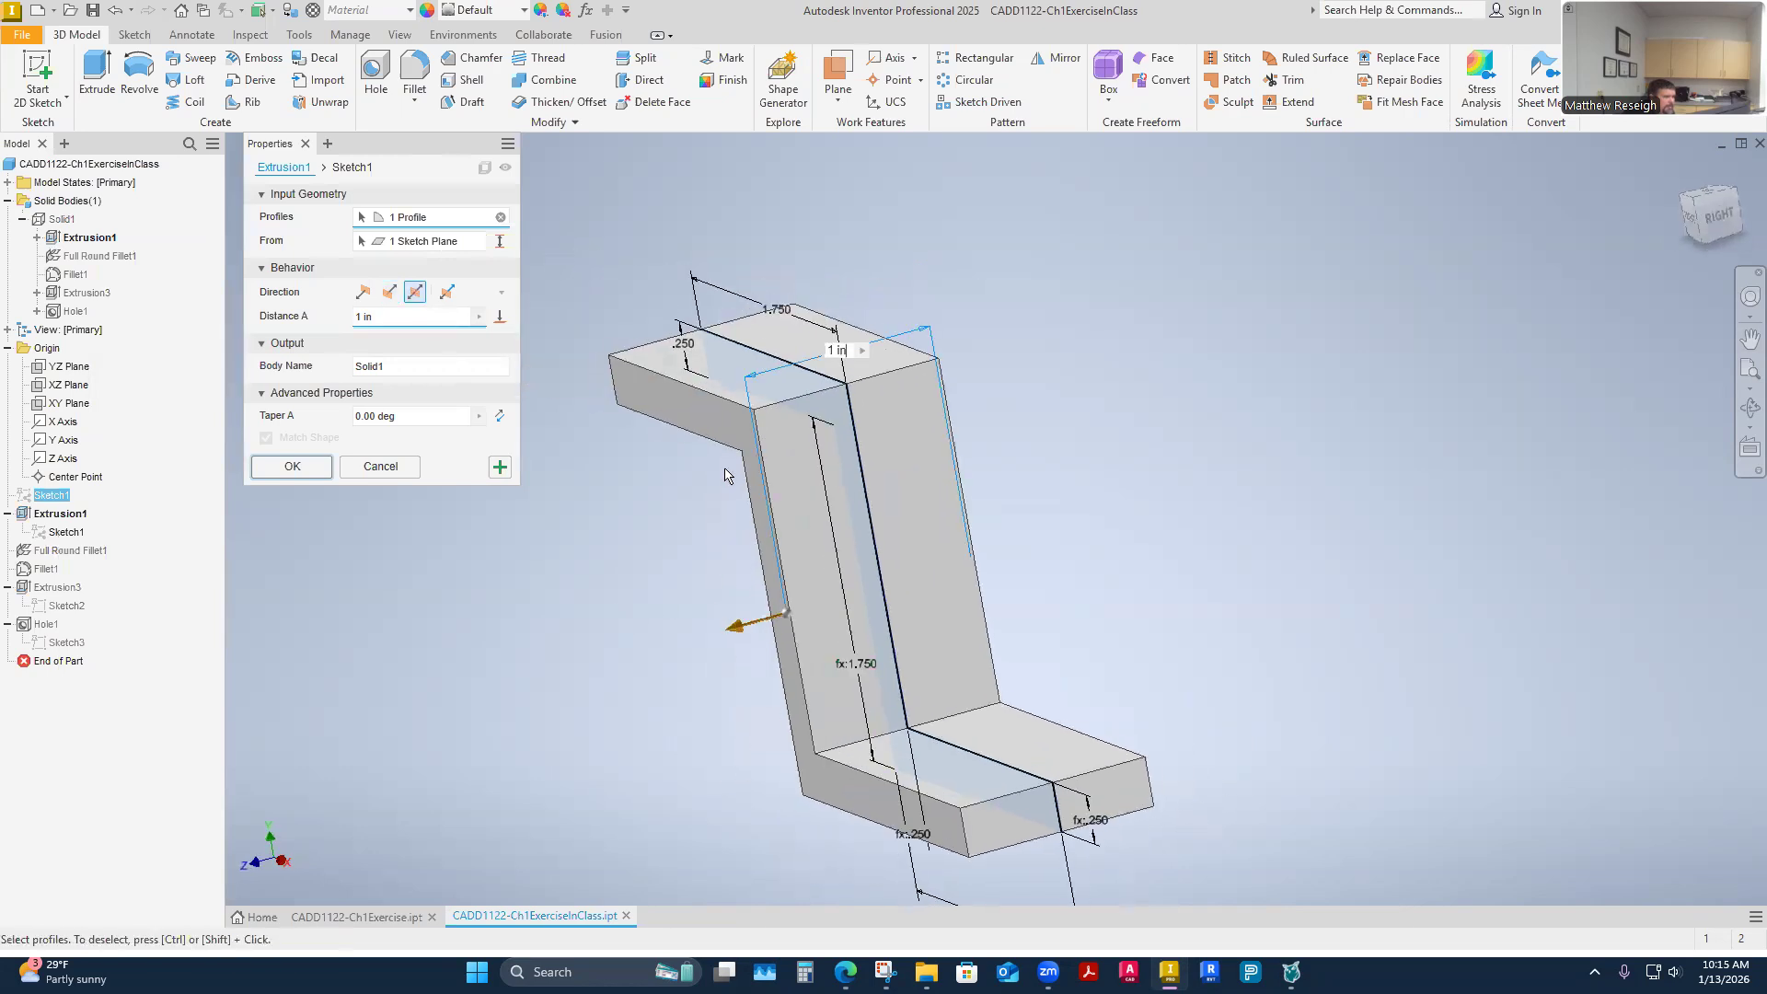
click(292, 467)
key(F6)
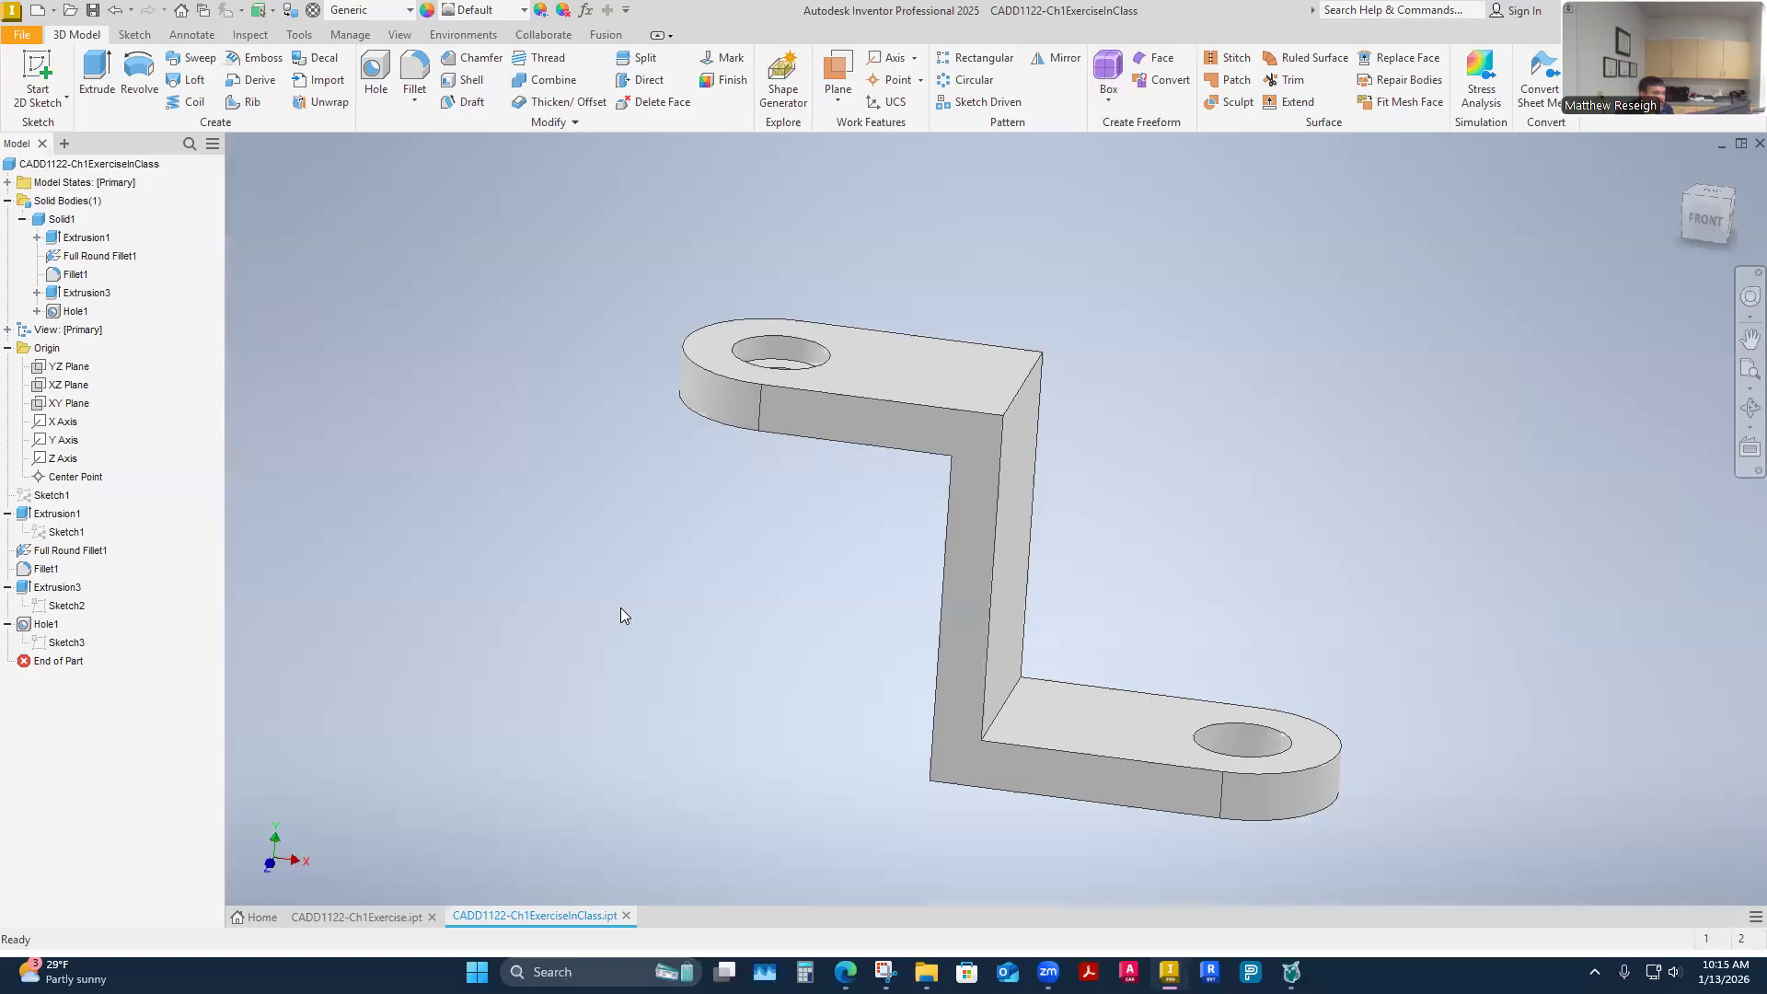
Inspect Extrusion1's sketch and the origin planes in relation to the bracket
click(66, 532)
click(554, 615)
key(F6)
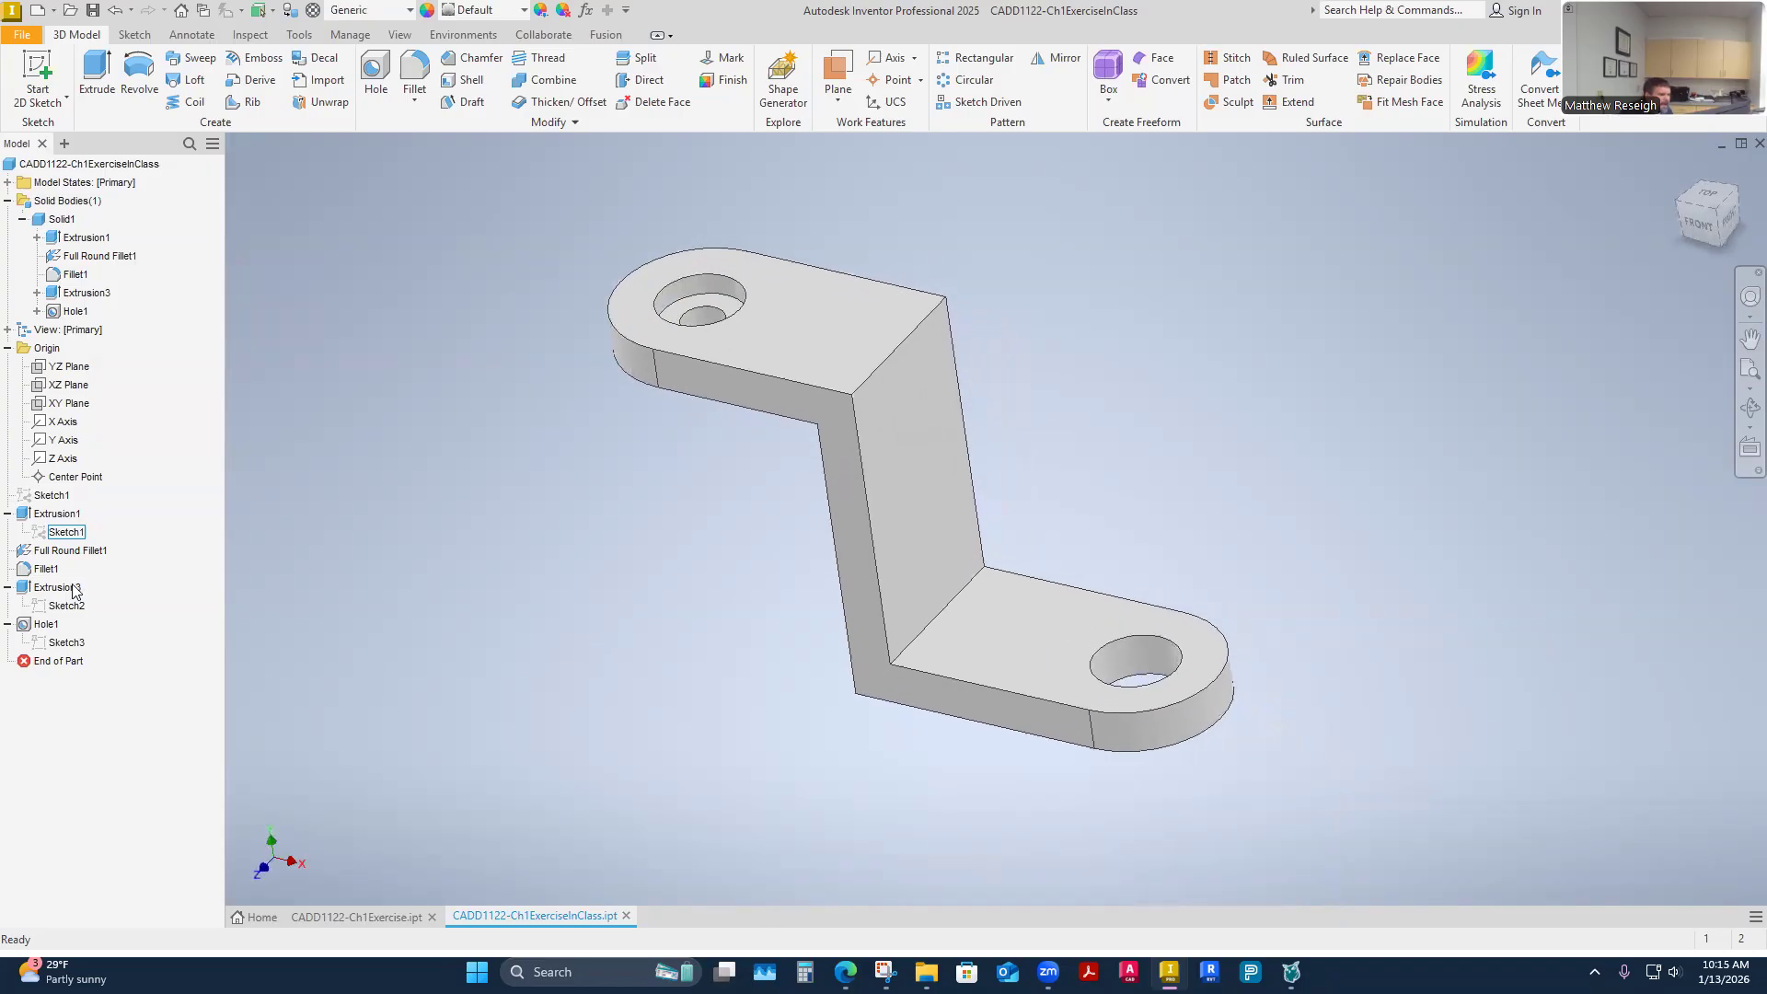
shift+middle_drag(630, 611, 608, 608)
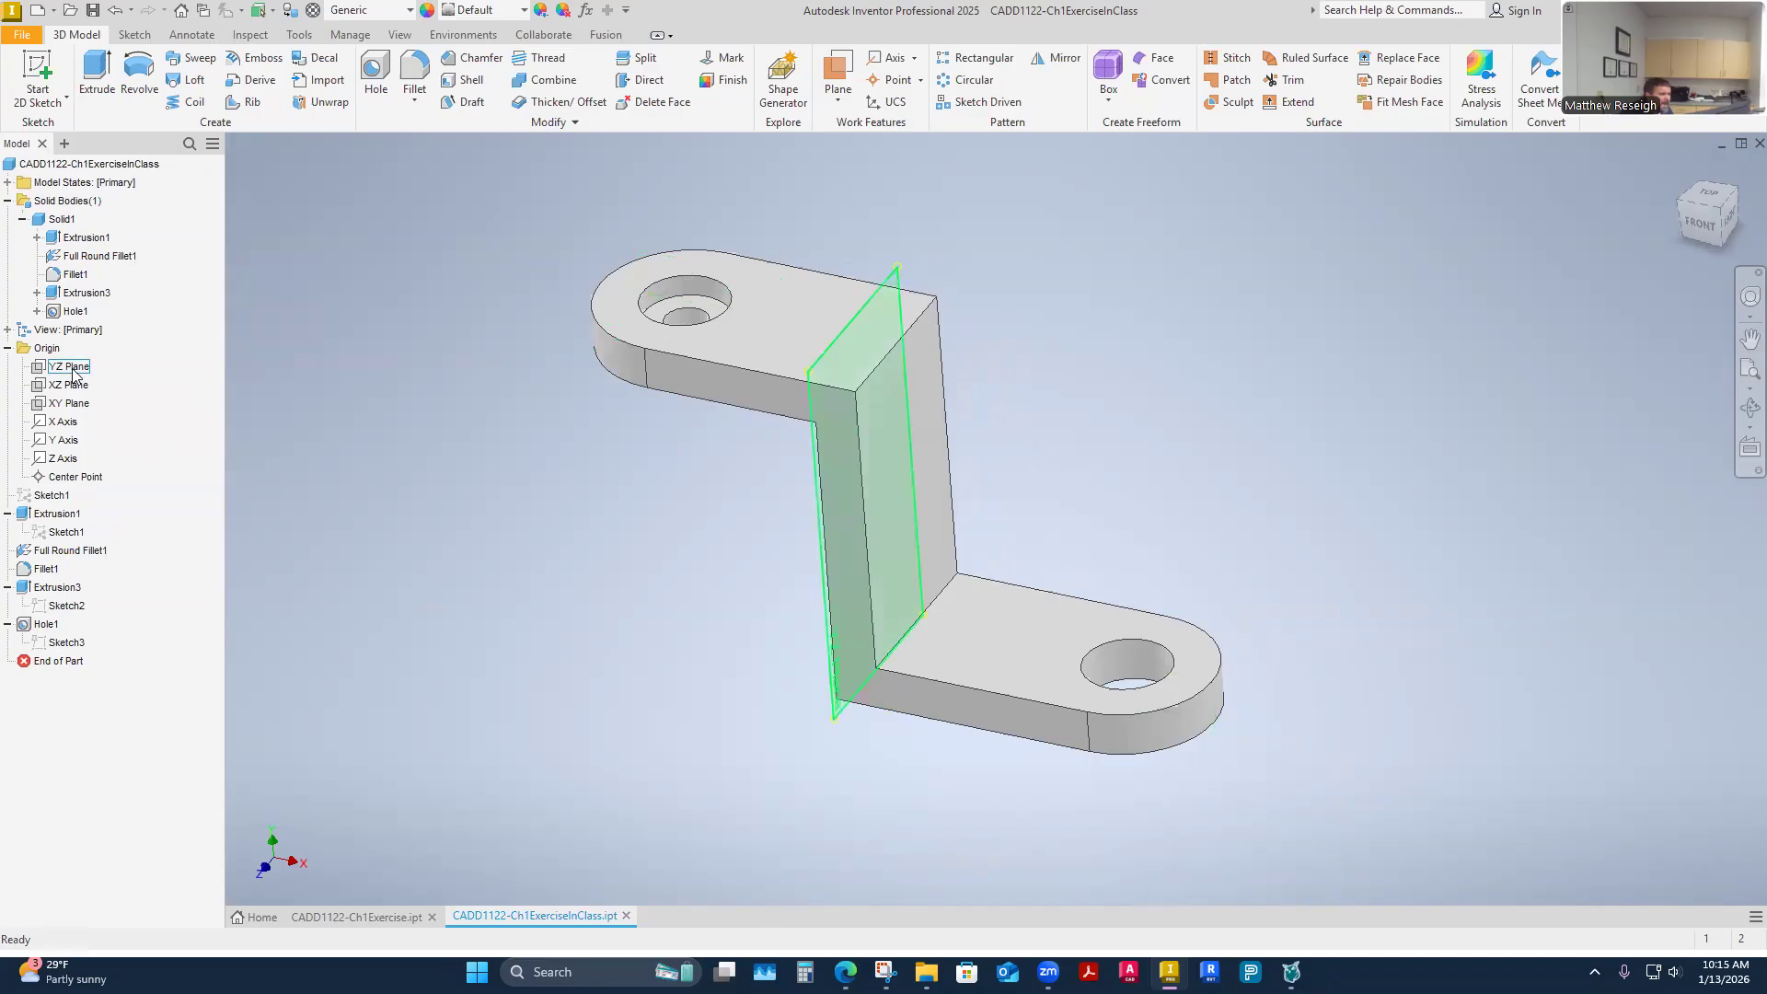
key(F6)
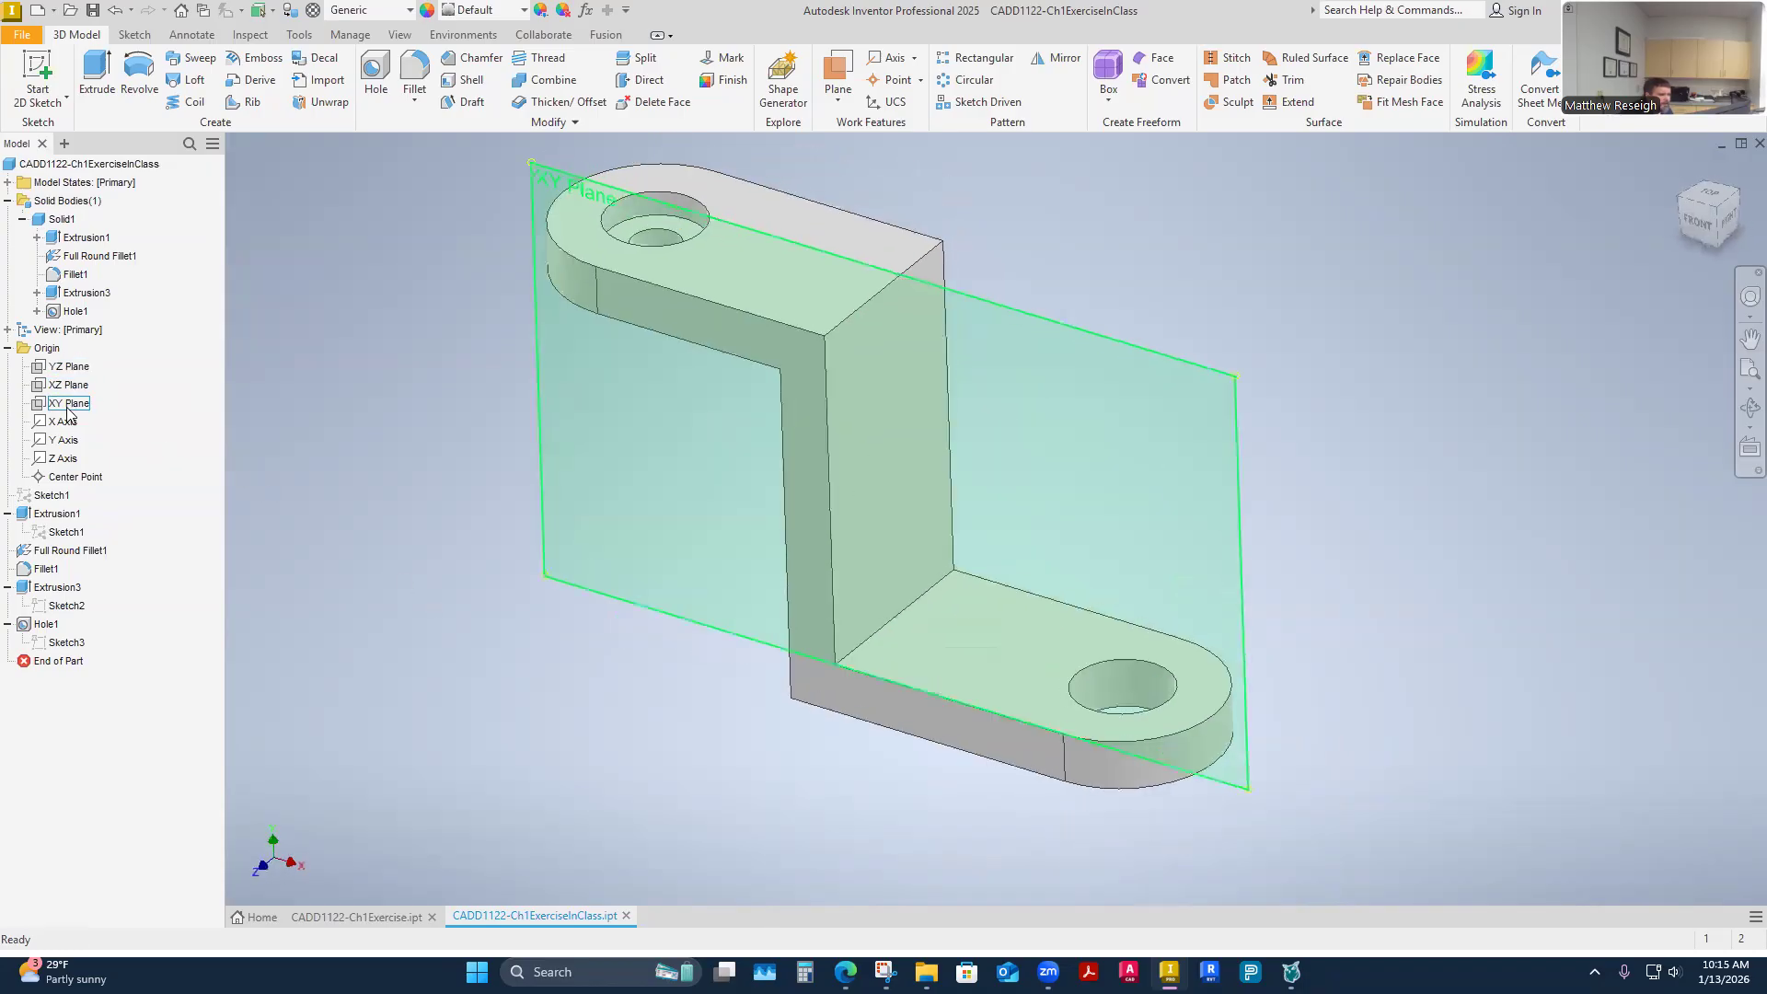
Start a new sketch on the XY Plane through the bracket and view it squarely from the front
right_click(66, 405)
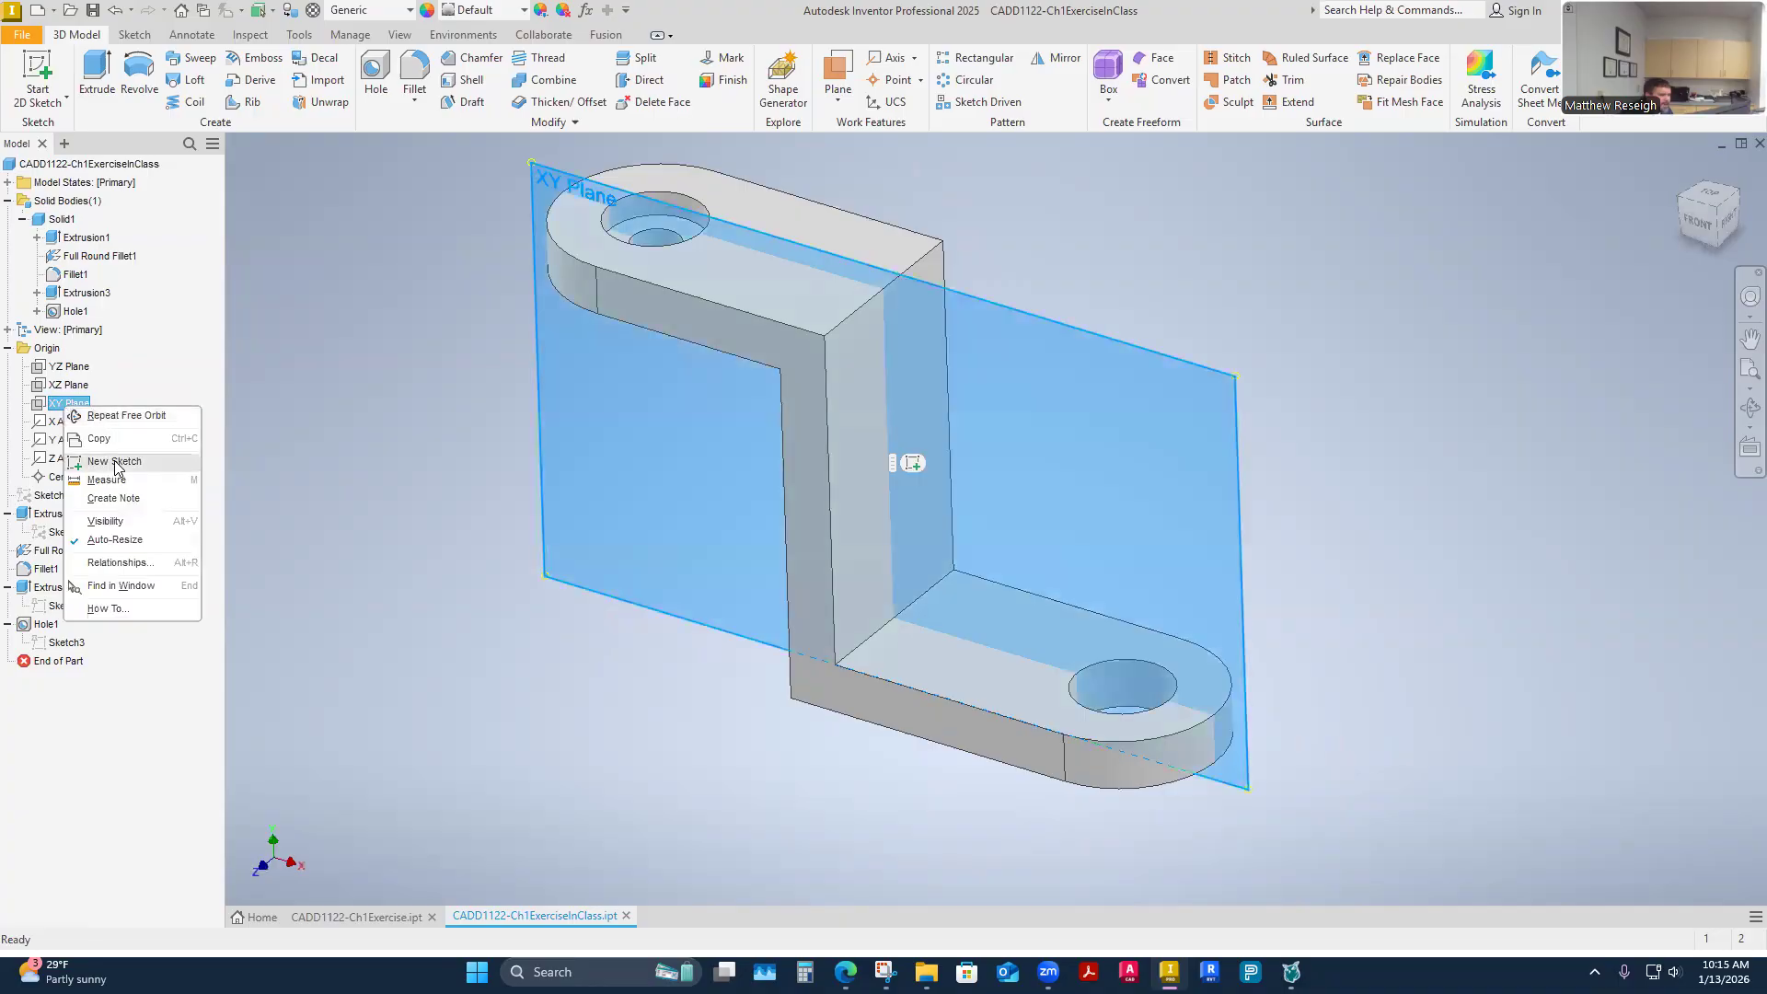
click(114, 462)
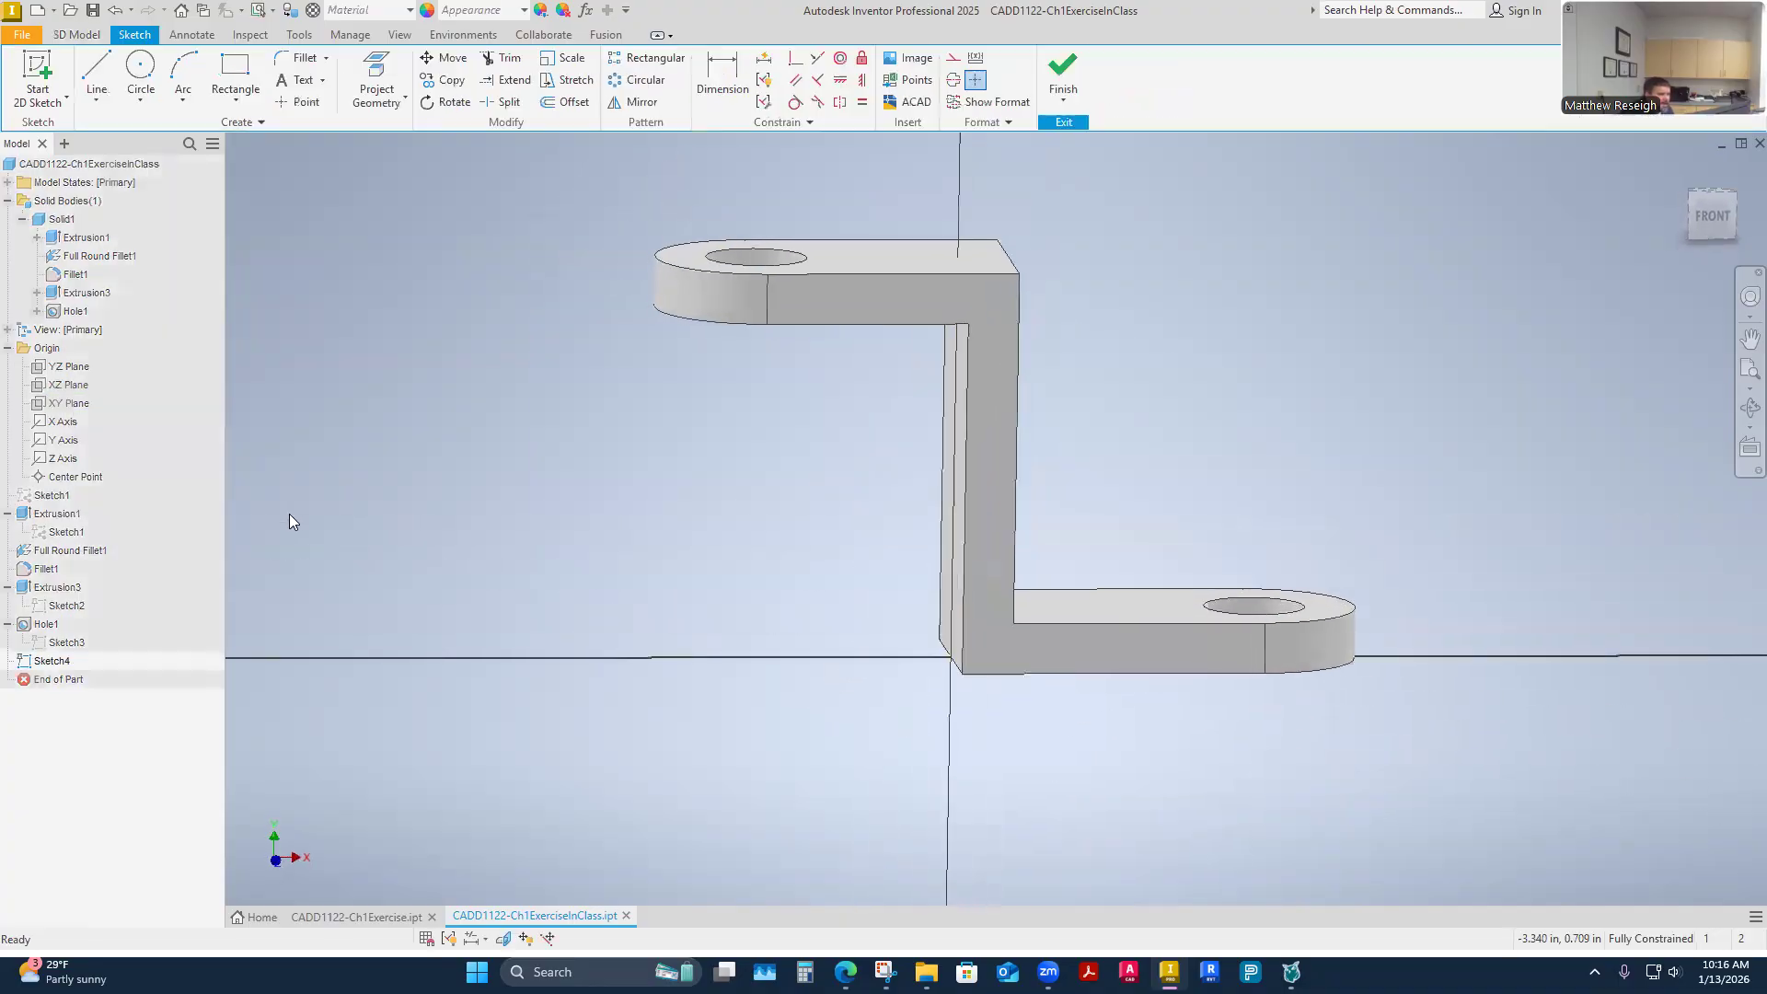
shift+middle_drag(289, 515, 937, 361)
shift+middle_drag(1193, 680, 947, 302)
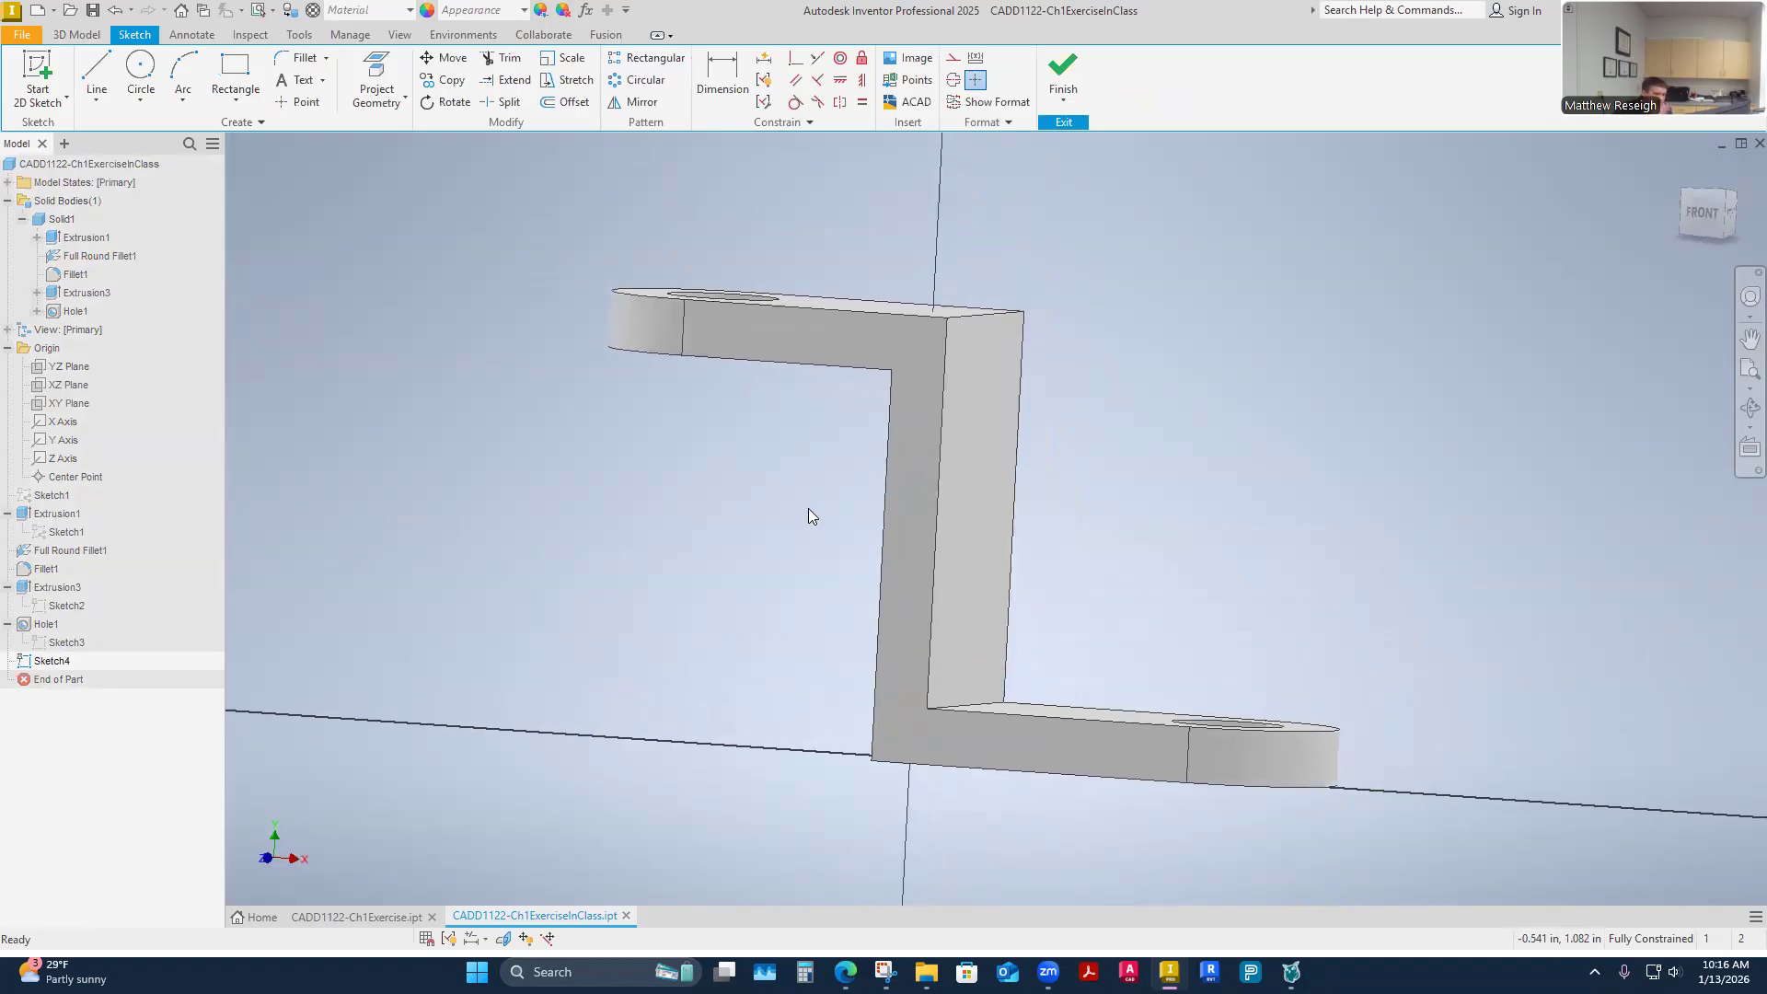
click(1681, 217)
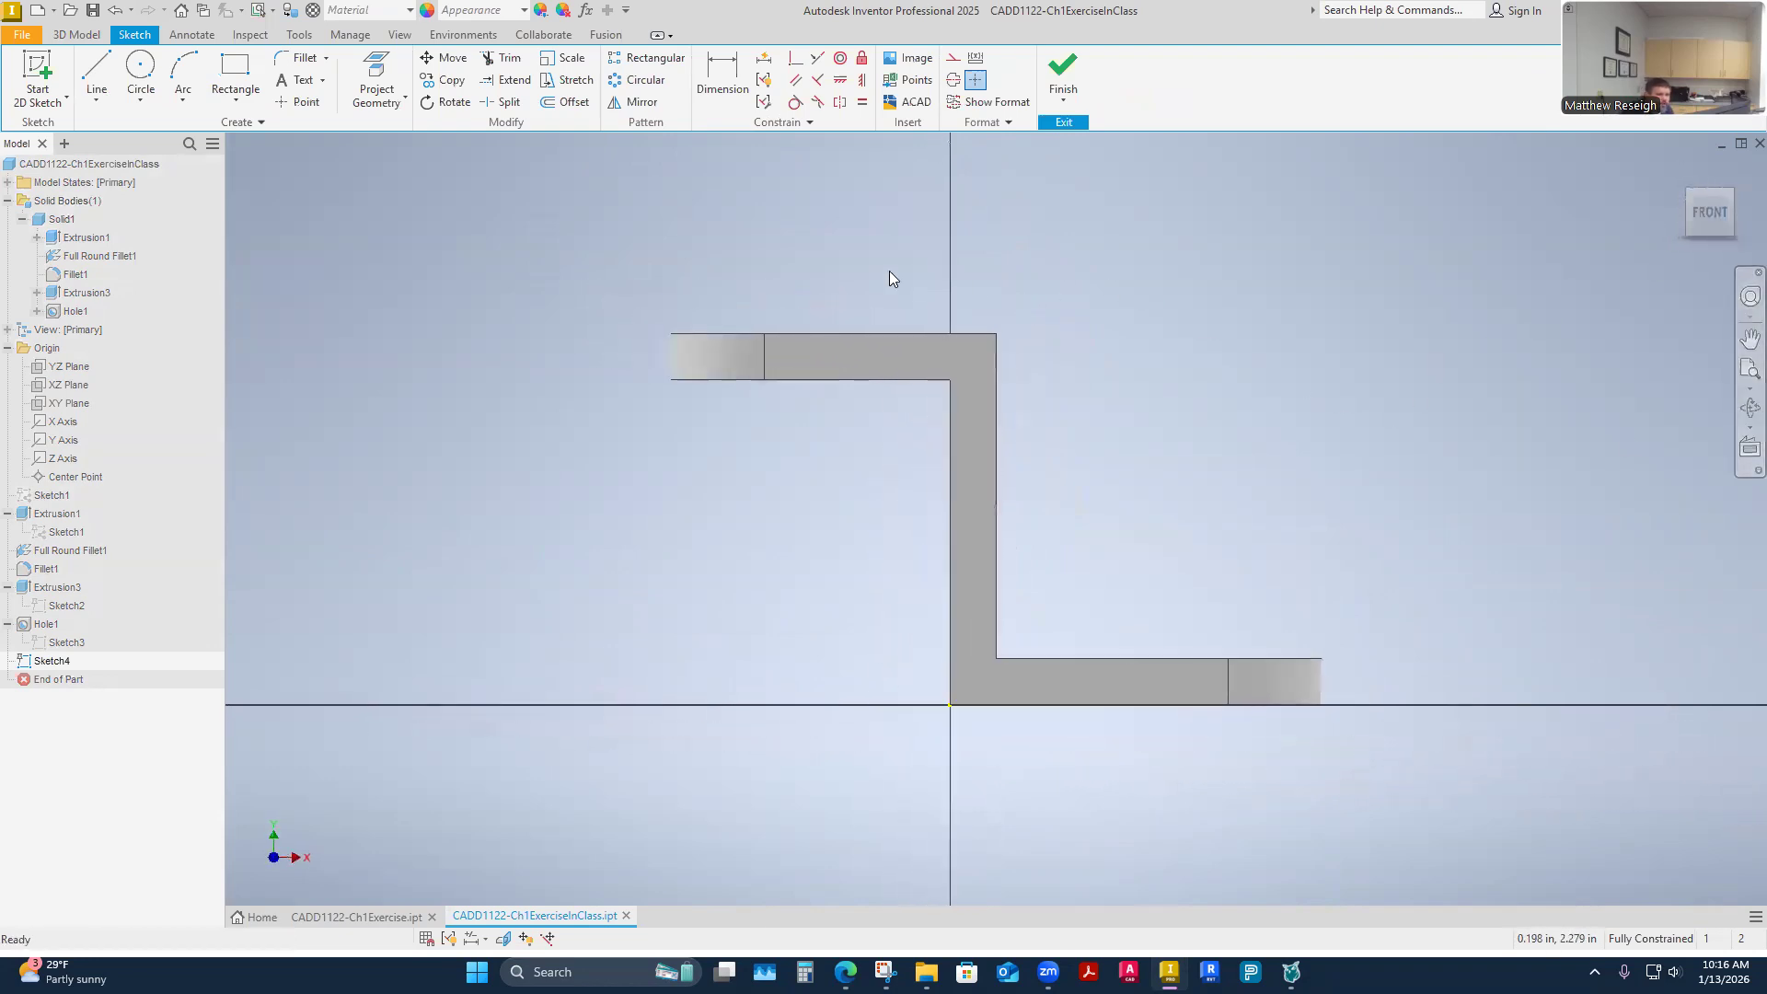
Slice the bracket's graphics at the XY sketch plane, viewed face-on, and start Project Geometry
click(64, 405)
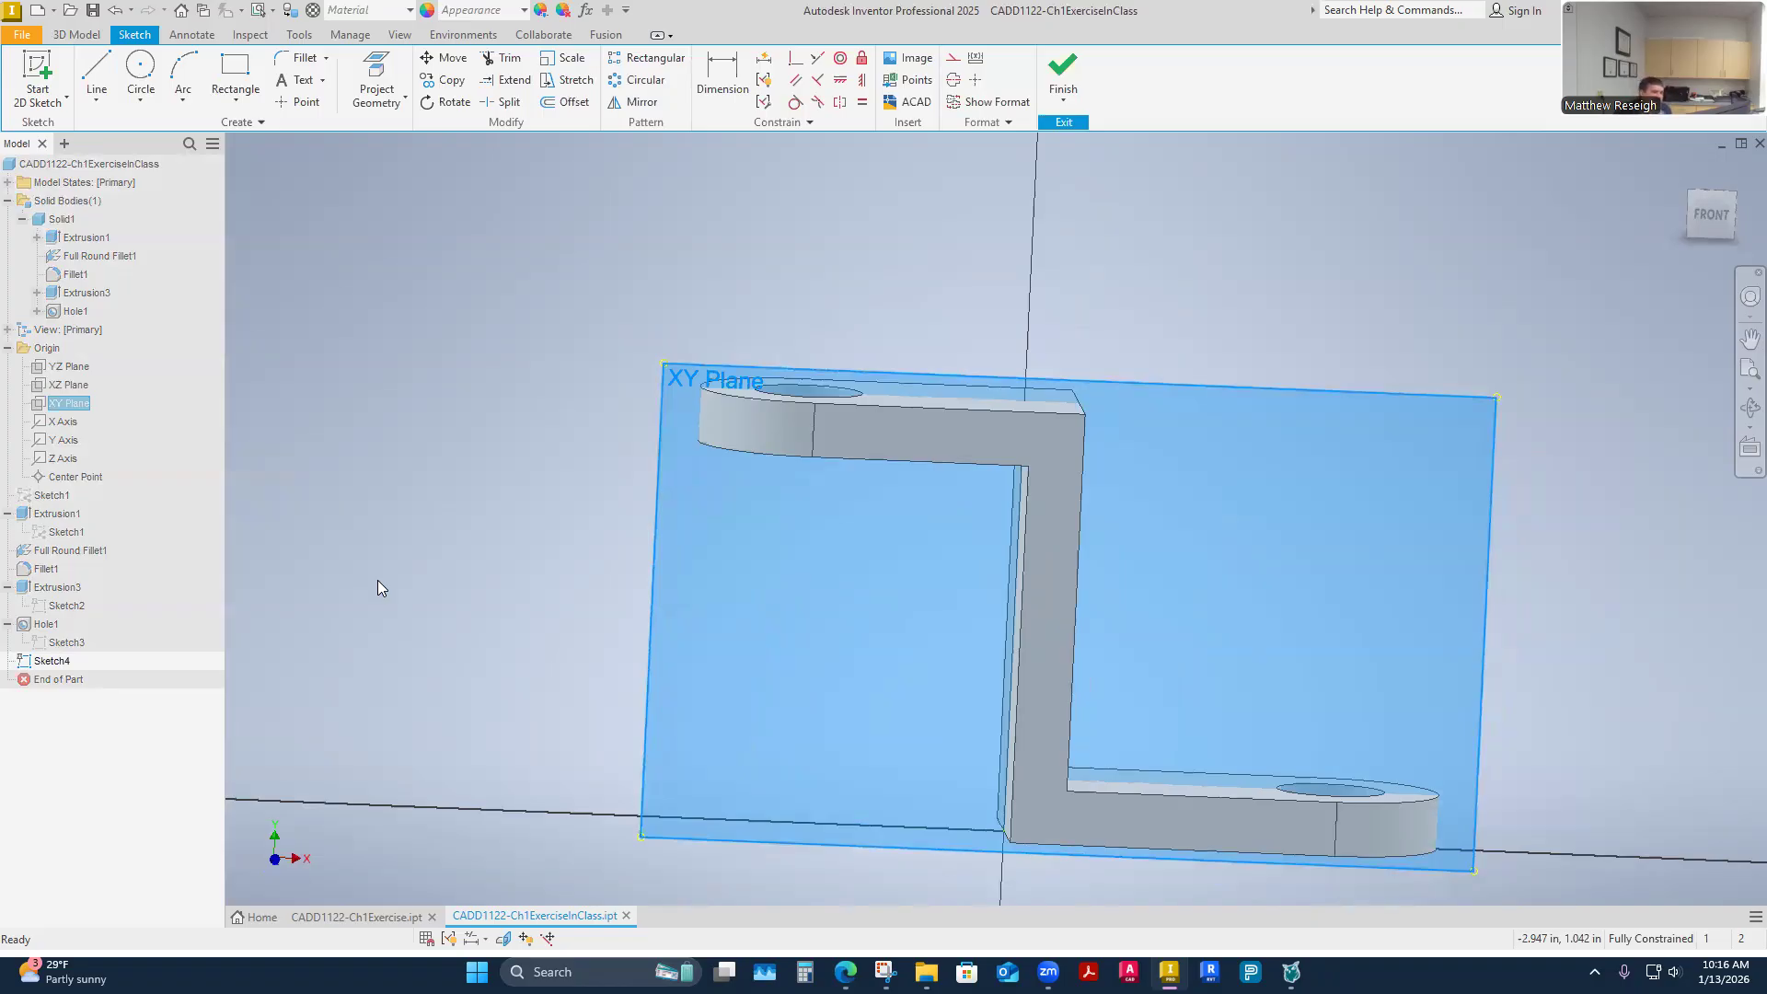
click(549, 361)
shift+middle_drag(549, 361, 672, 609)
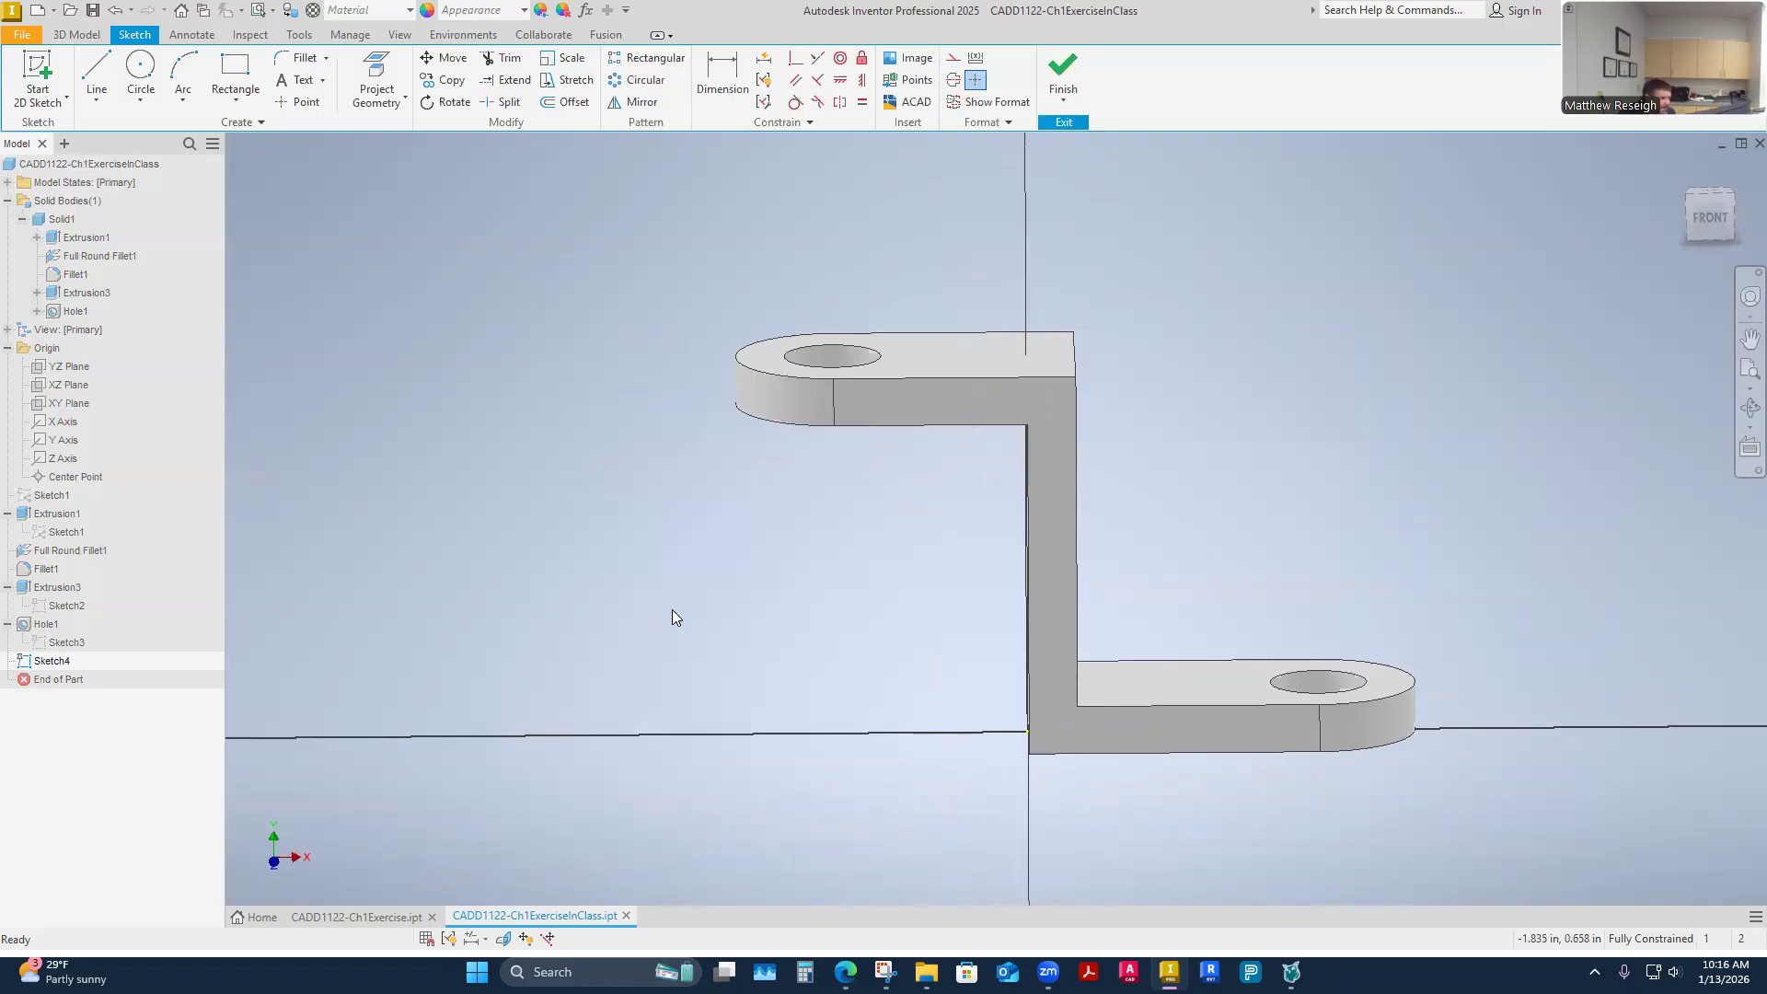
key(F7)
key(Page_Up)
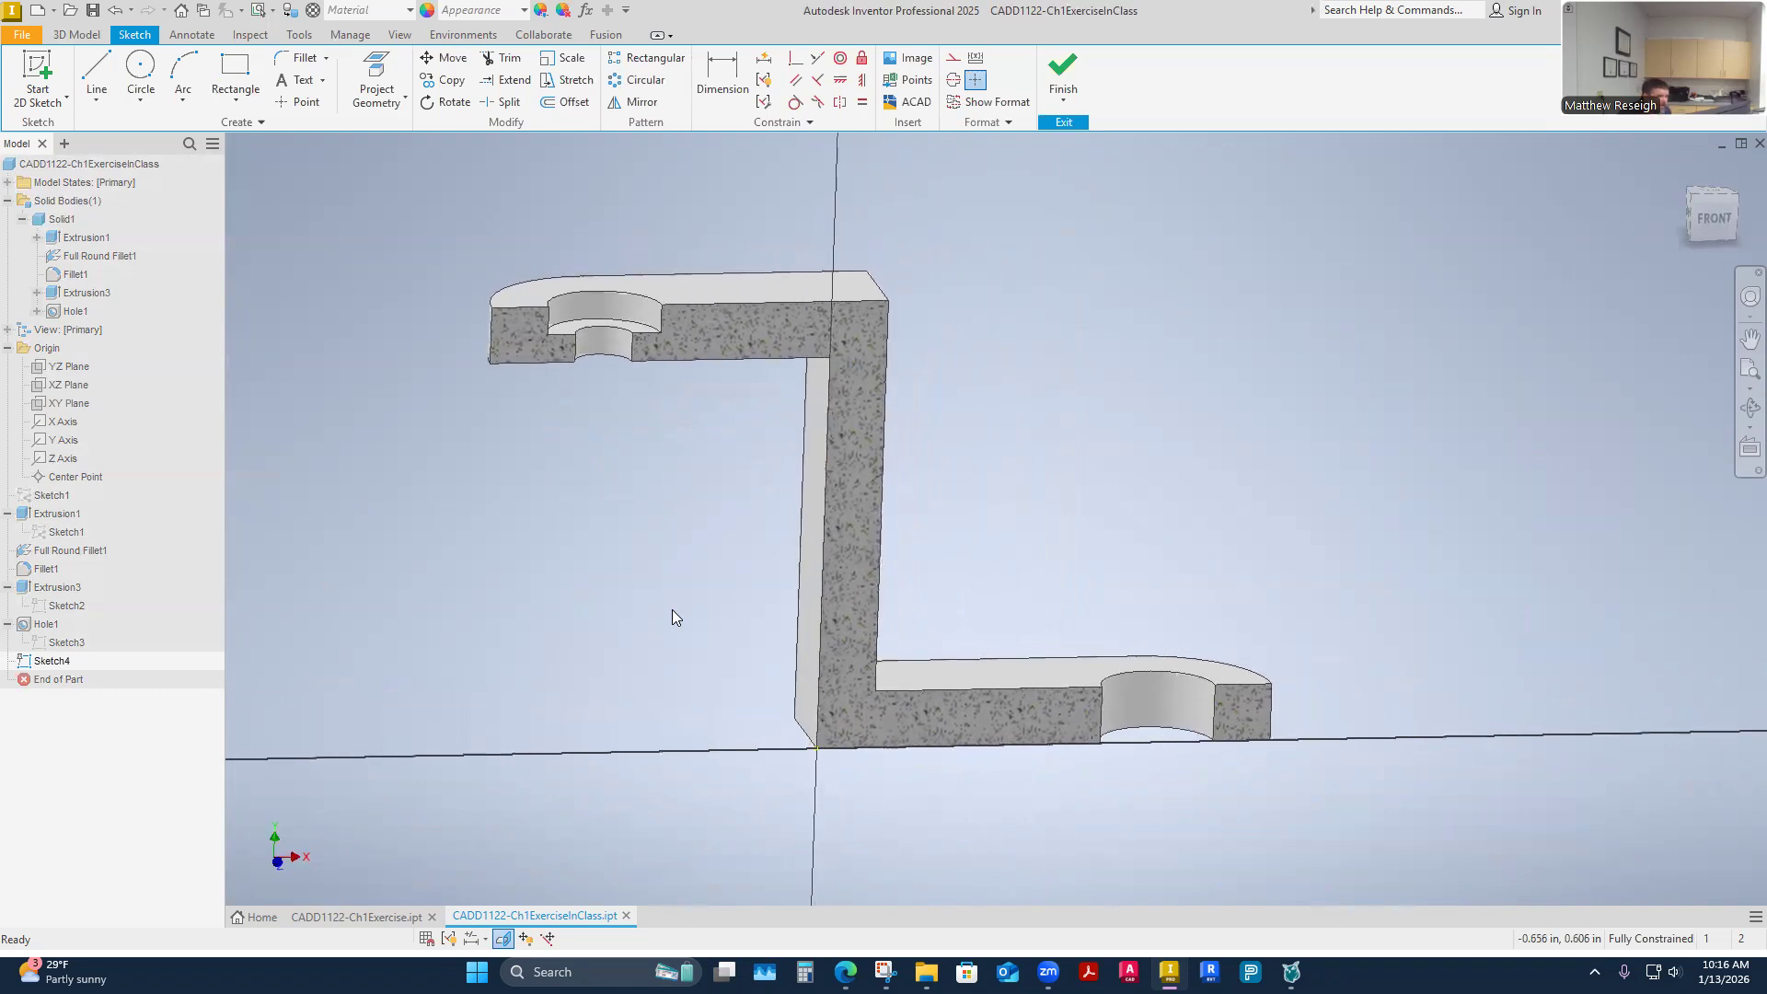
click(403, 97)
click(405, 131)
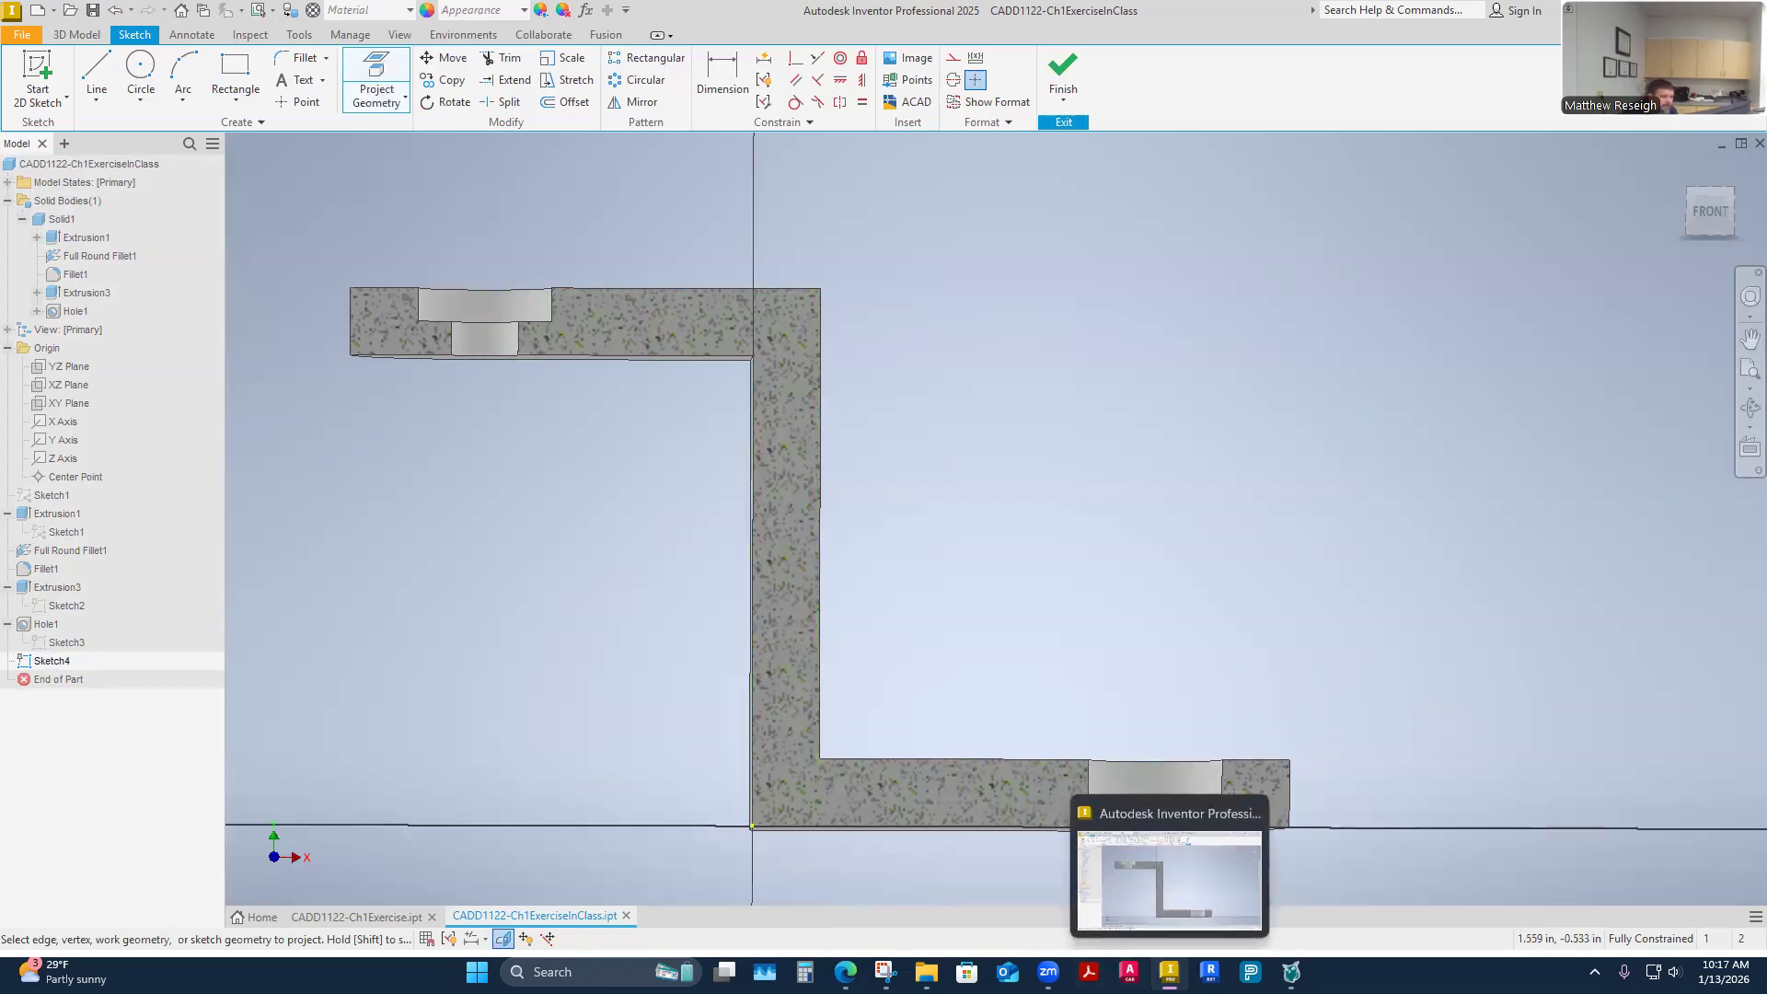
Switch to the browser and open the CADD 1122 Ch 2 Exercise assignment from the Week 1 module
click(1169, 972)
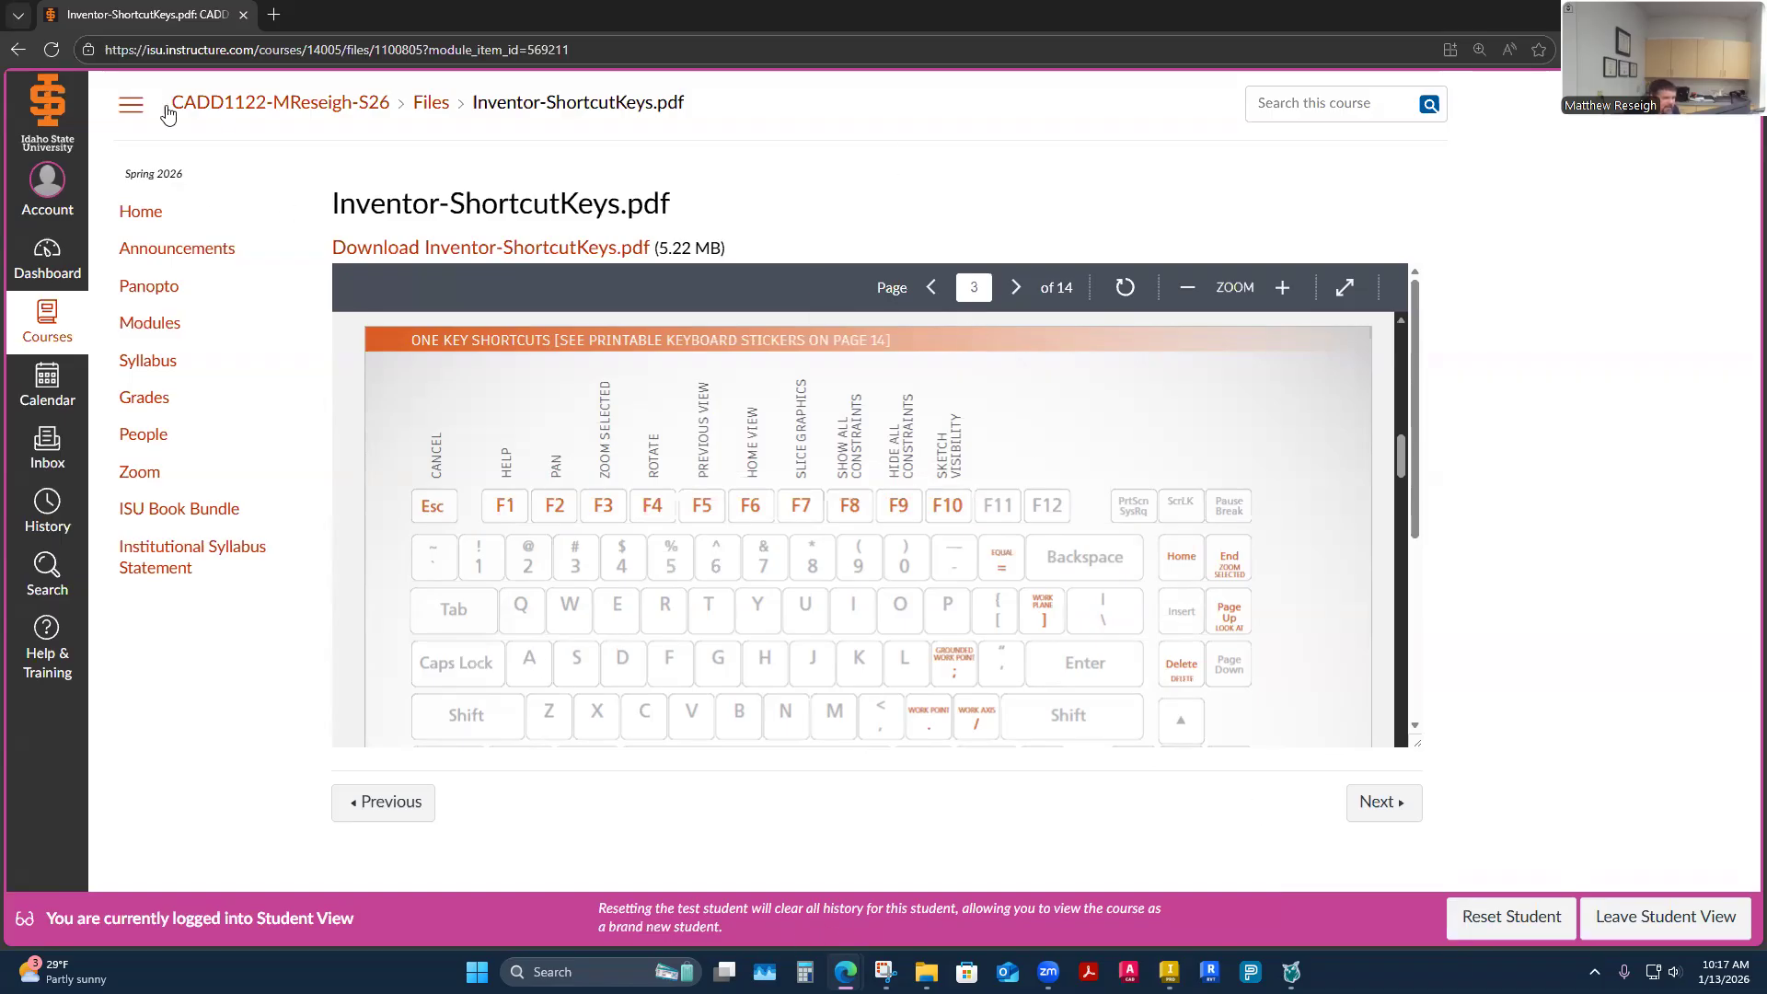
click(152, 328)
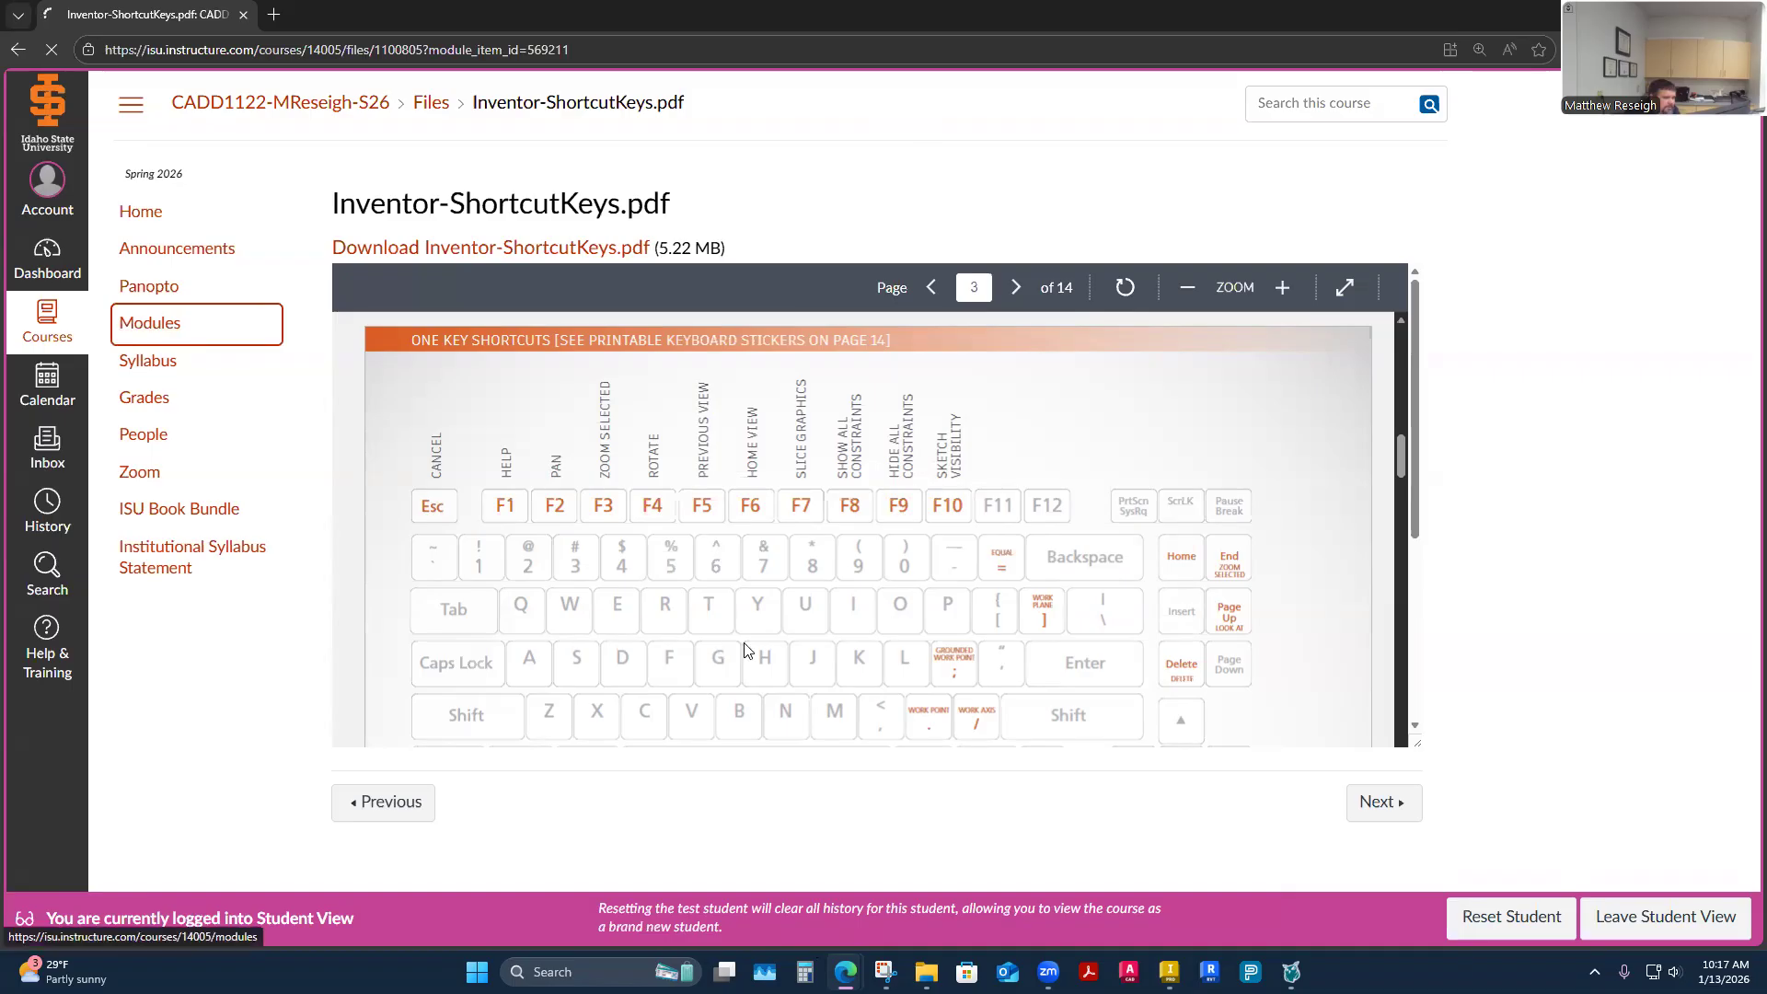
scroll(744, 644, down, 8)
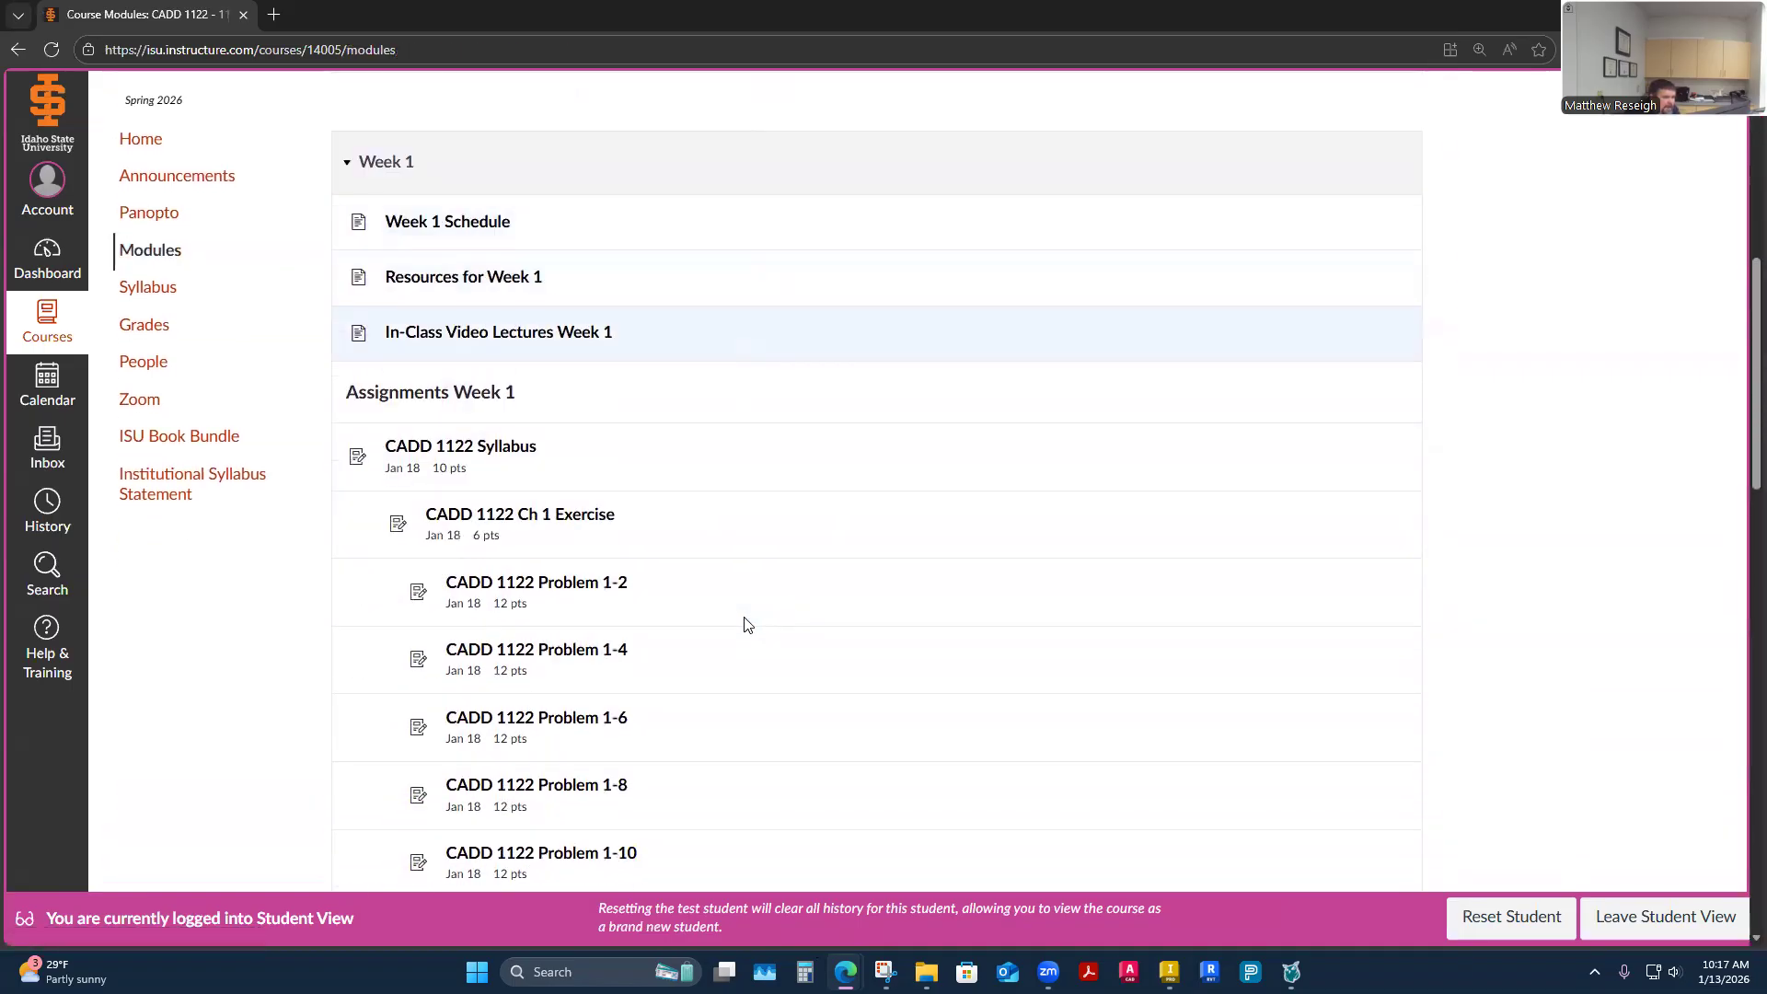
scroll(737, 627, down, 4)
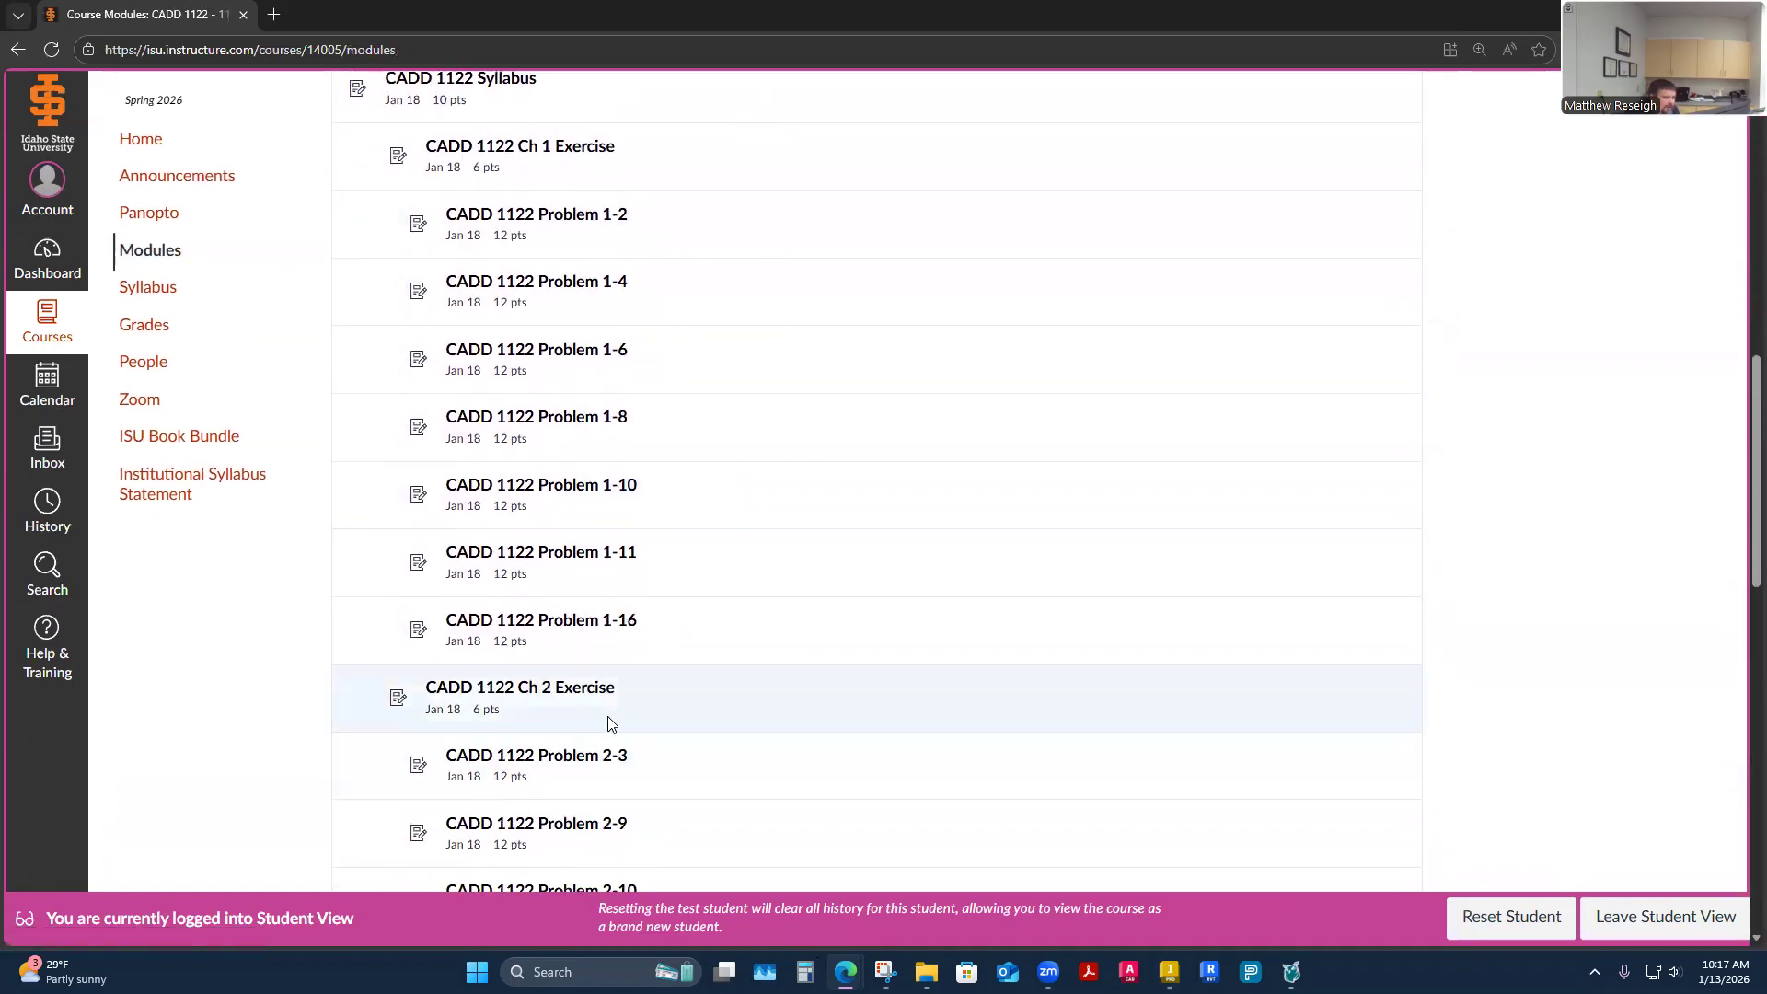
click(576, 698)
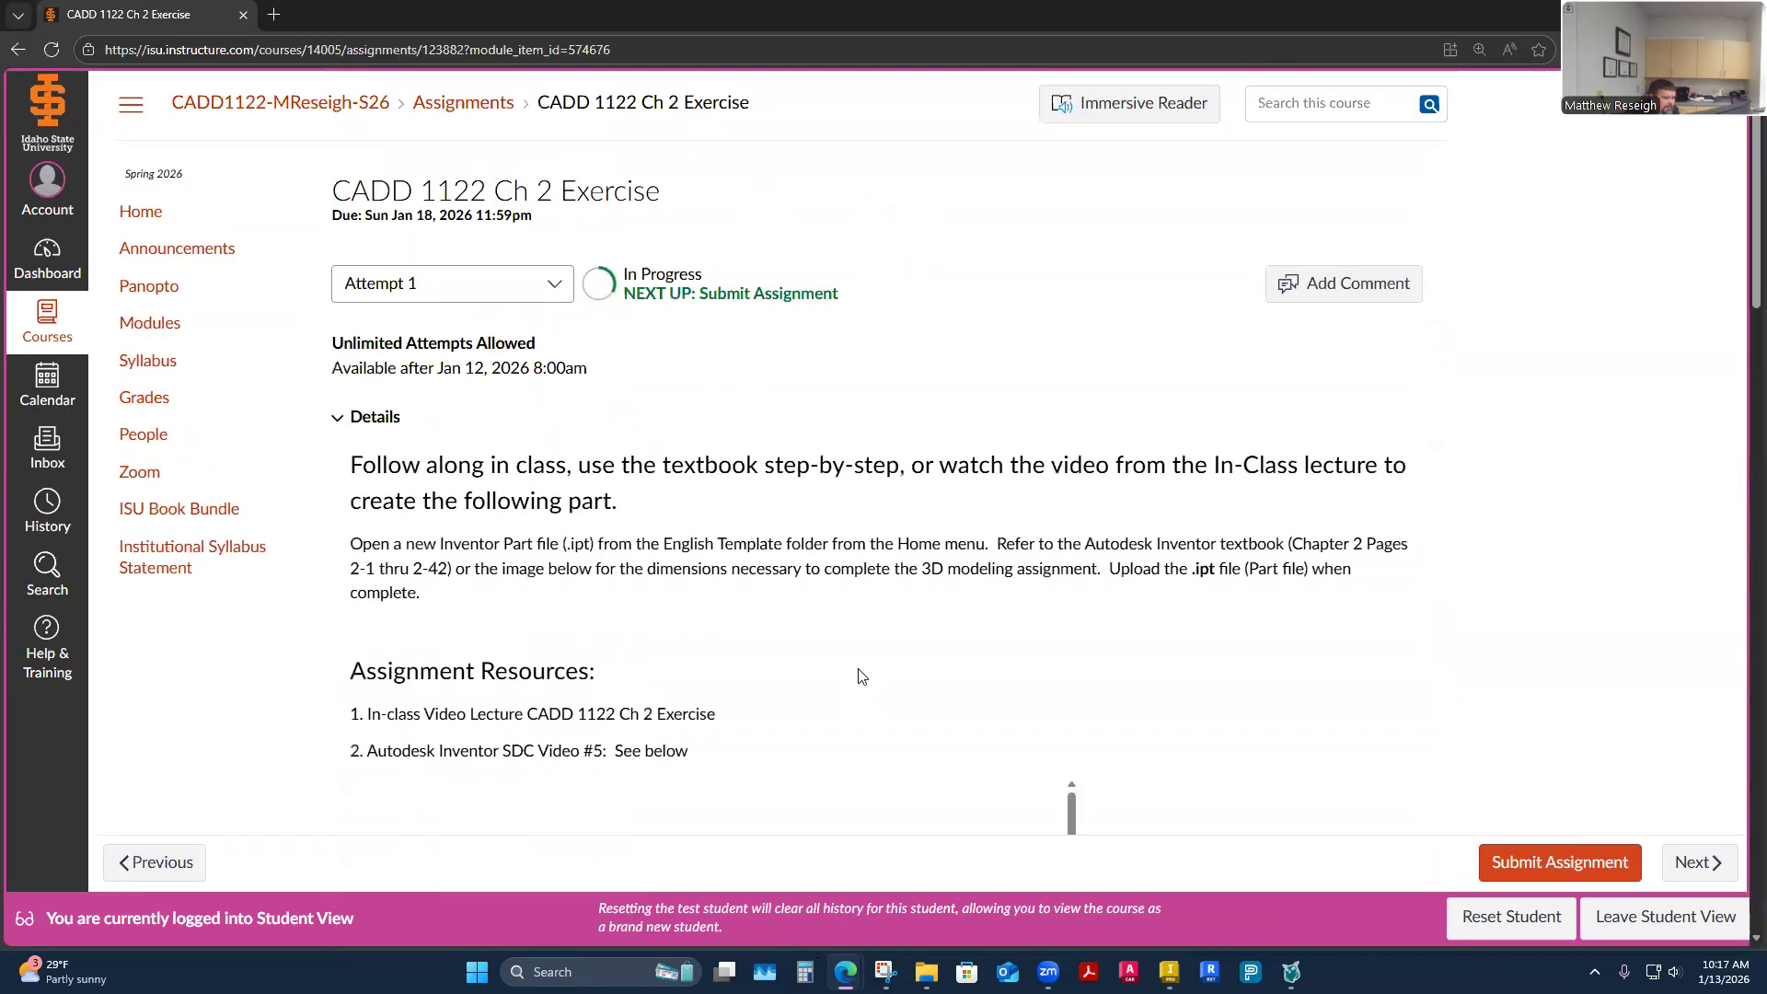
Review the Ch 2 Exercise instructions, the assignment resources and the image of the completed part
scroll(866, 644, down, 5)
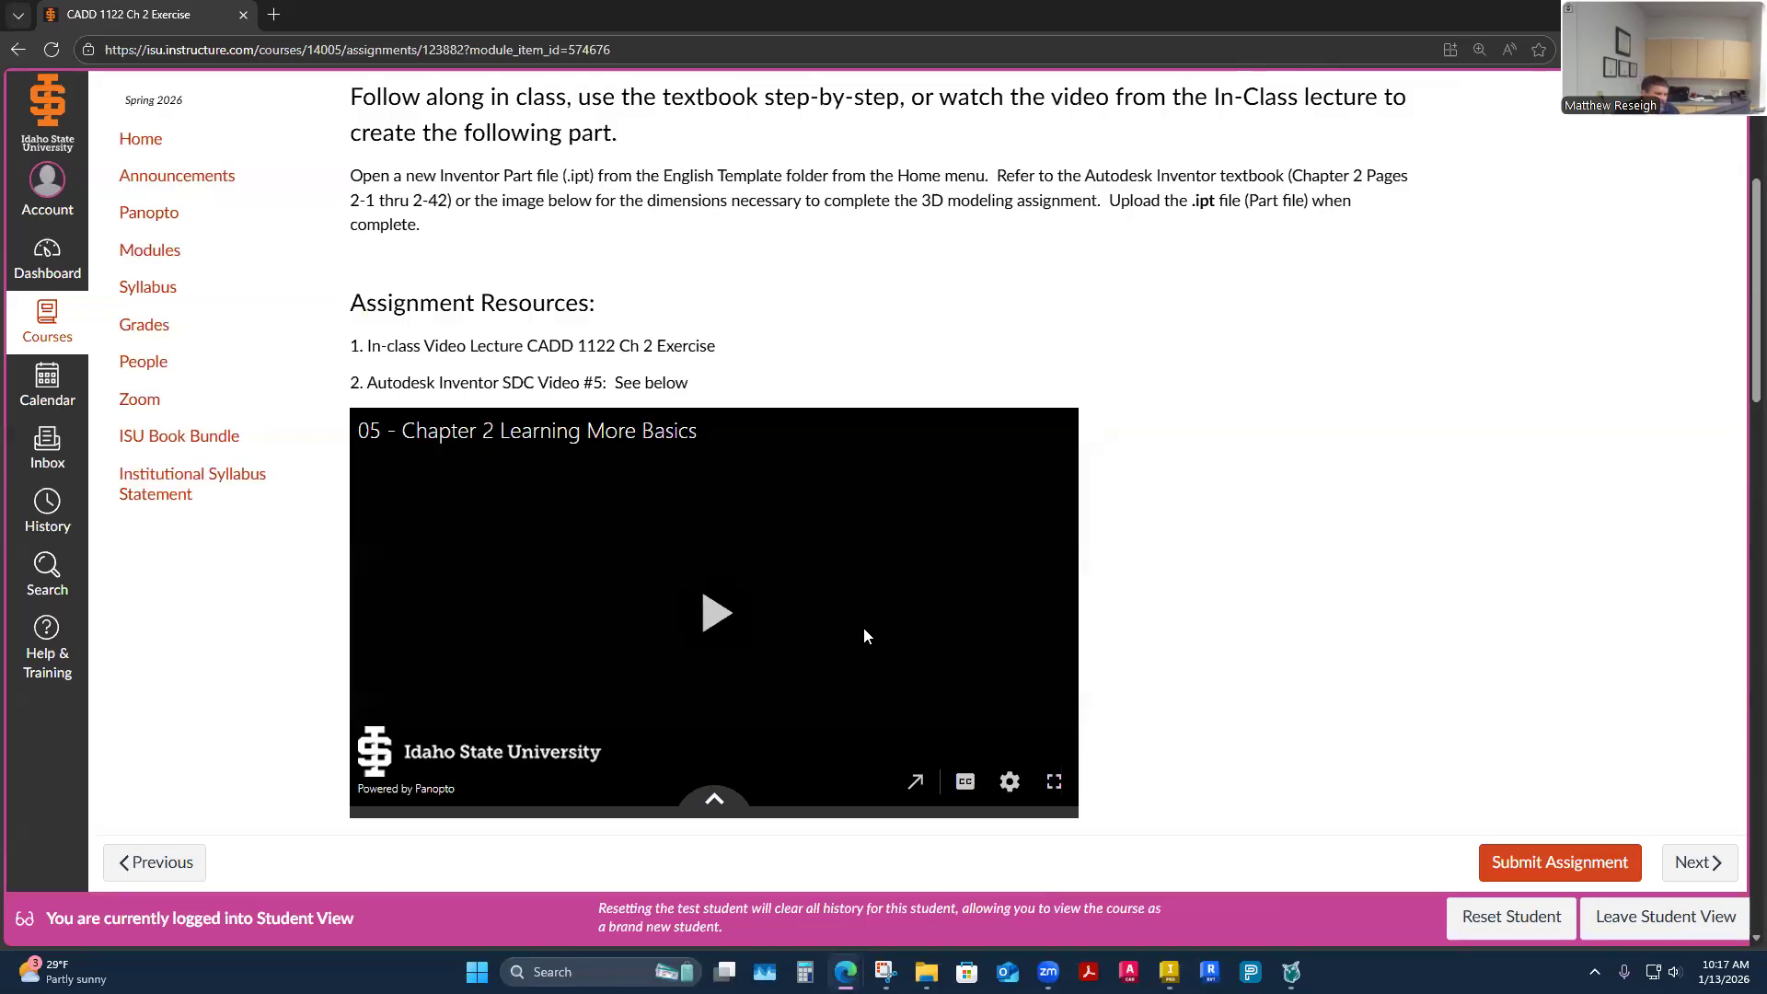
scroll(1156, 556, down, 10)
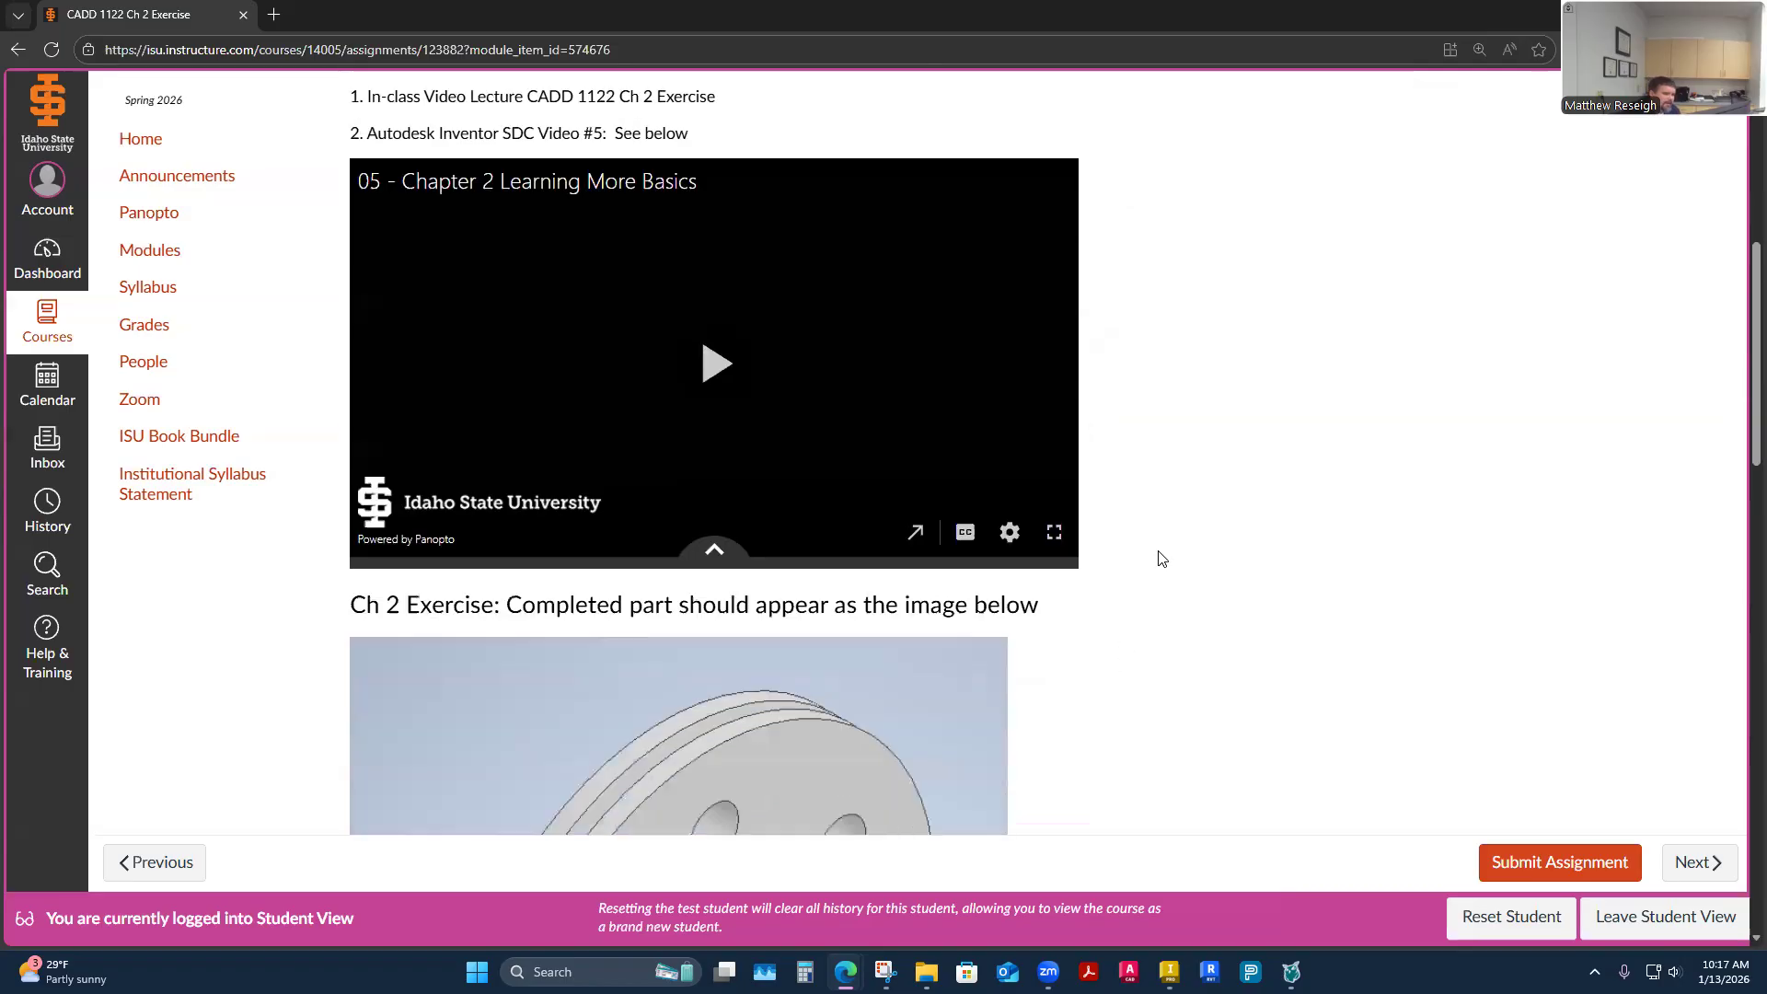
scroll(1158, 568, down, 2)
scroll(1156, 569, up, 8)
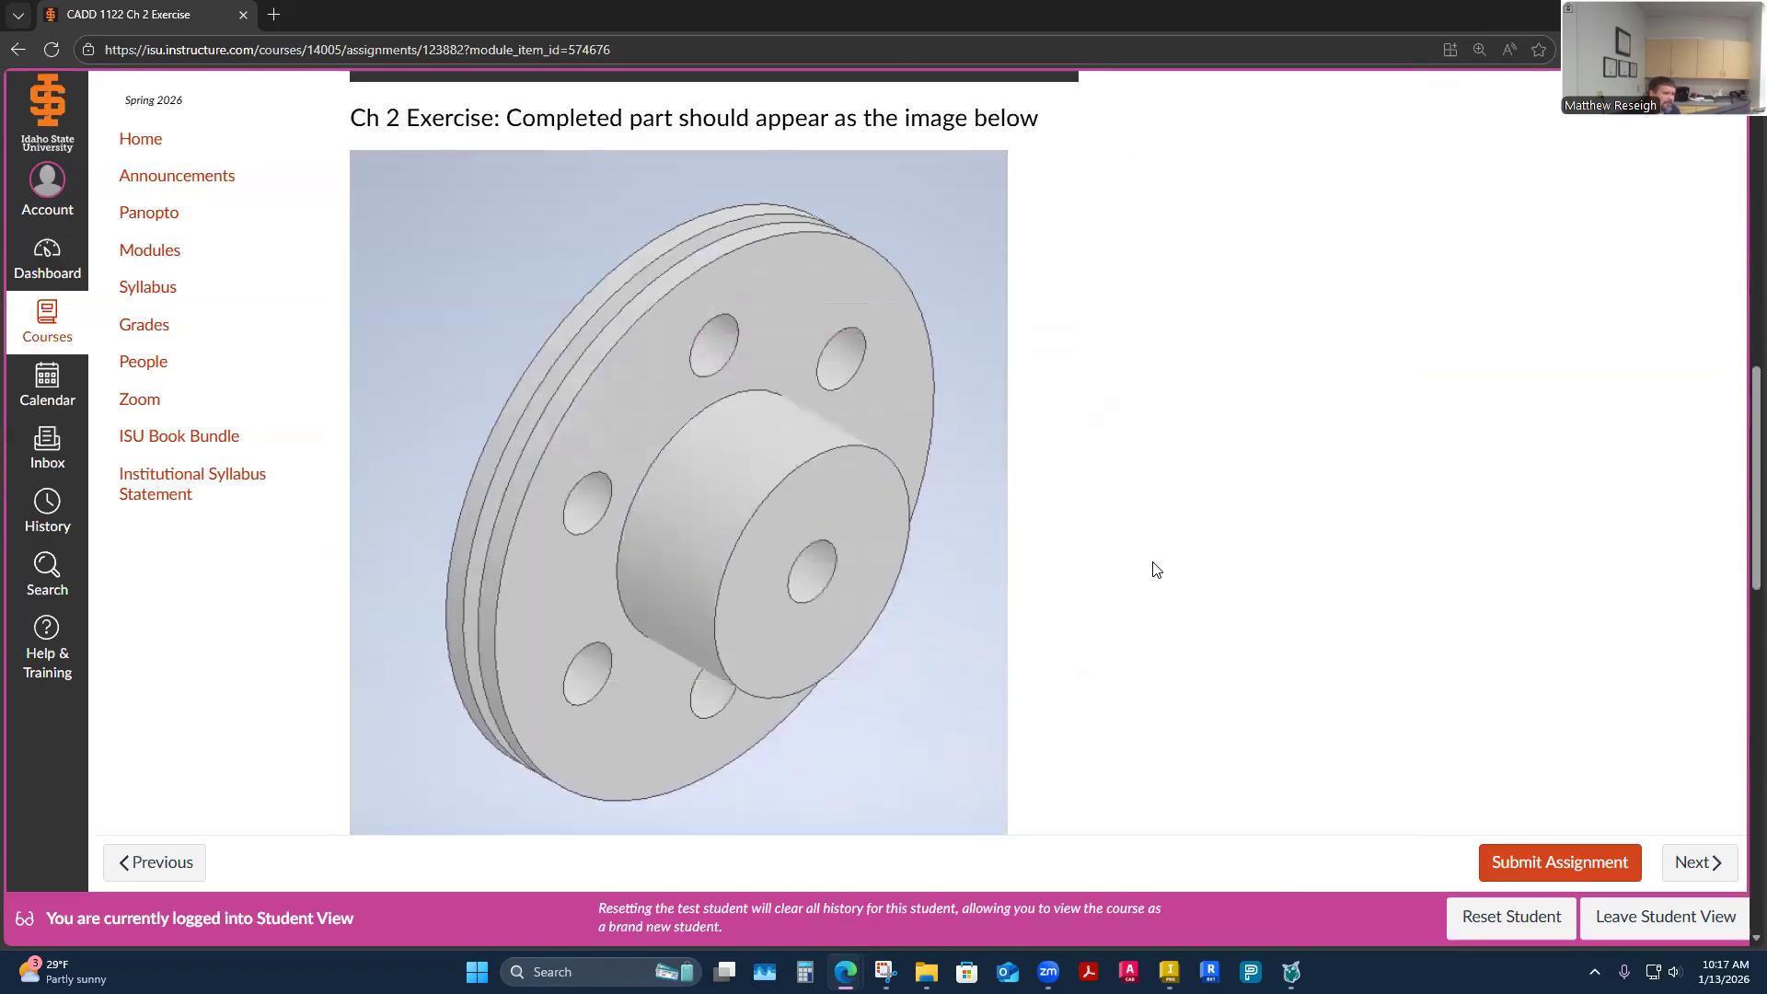
scroll(1156, 570, up, 3)
scroll(1155, 570, down, 5)
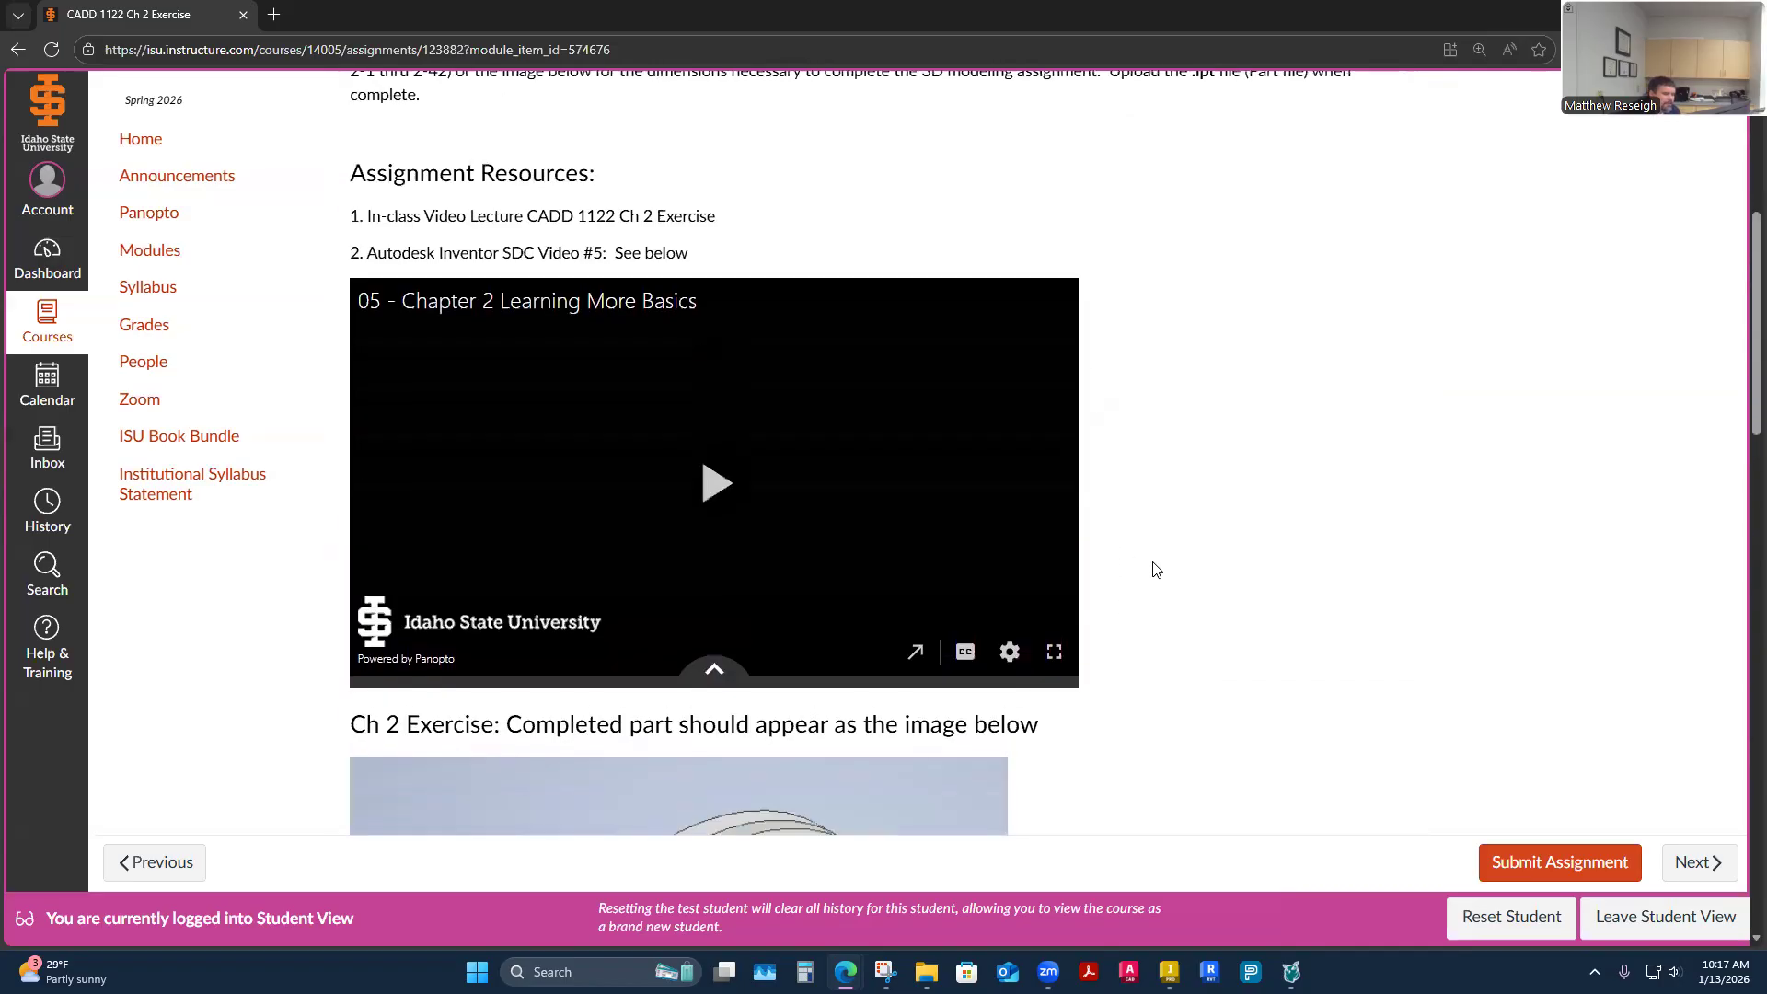
scroll(1155, 572, up, 5)
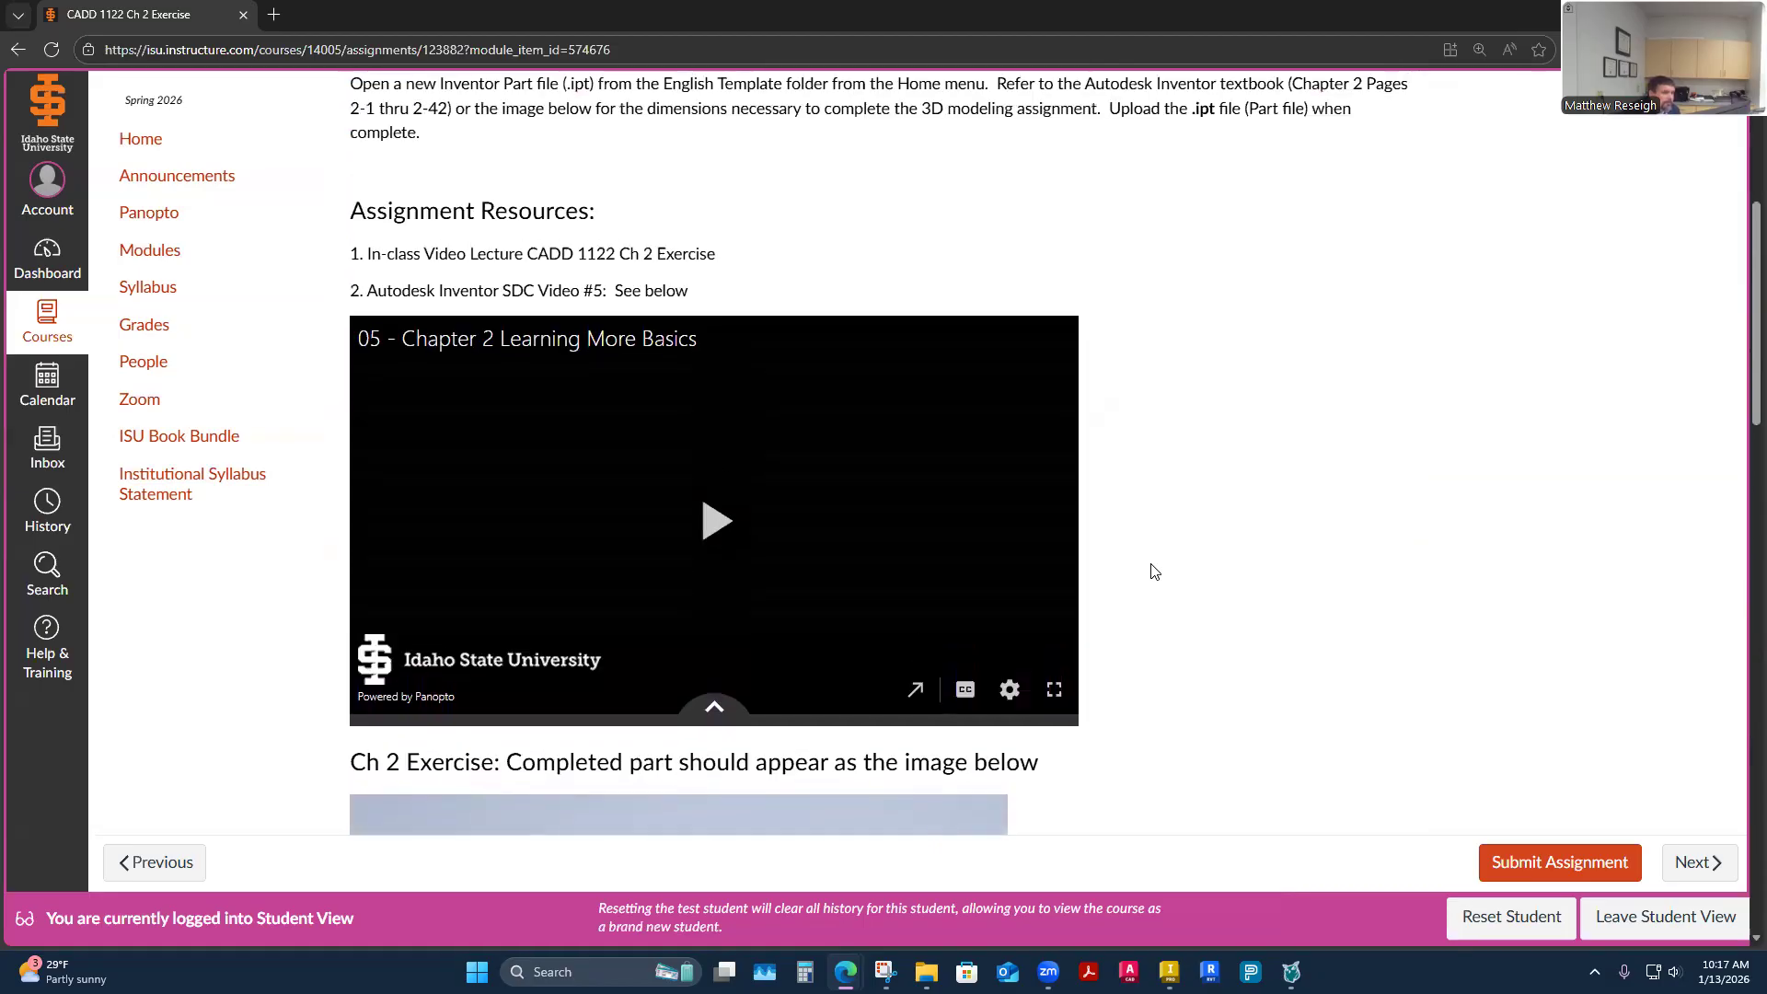
scroll(1154, 571, up, 5)
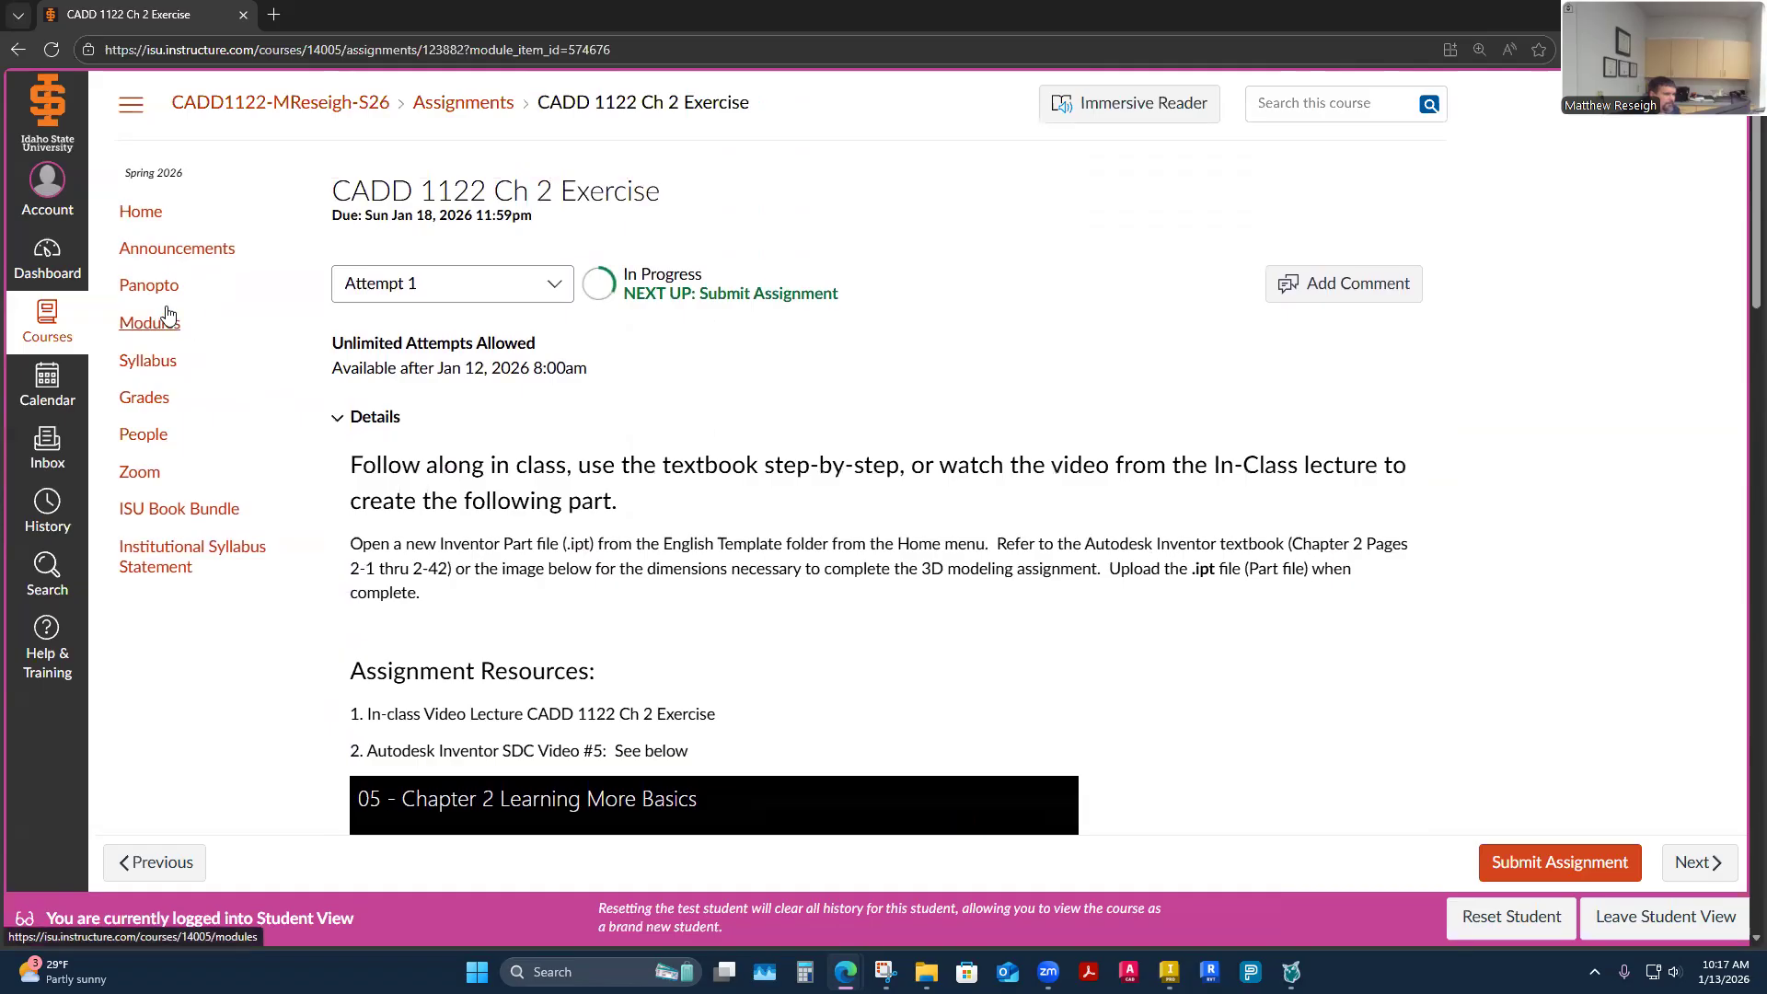
scroll(941, 714, down, 10)
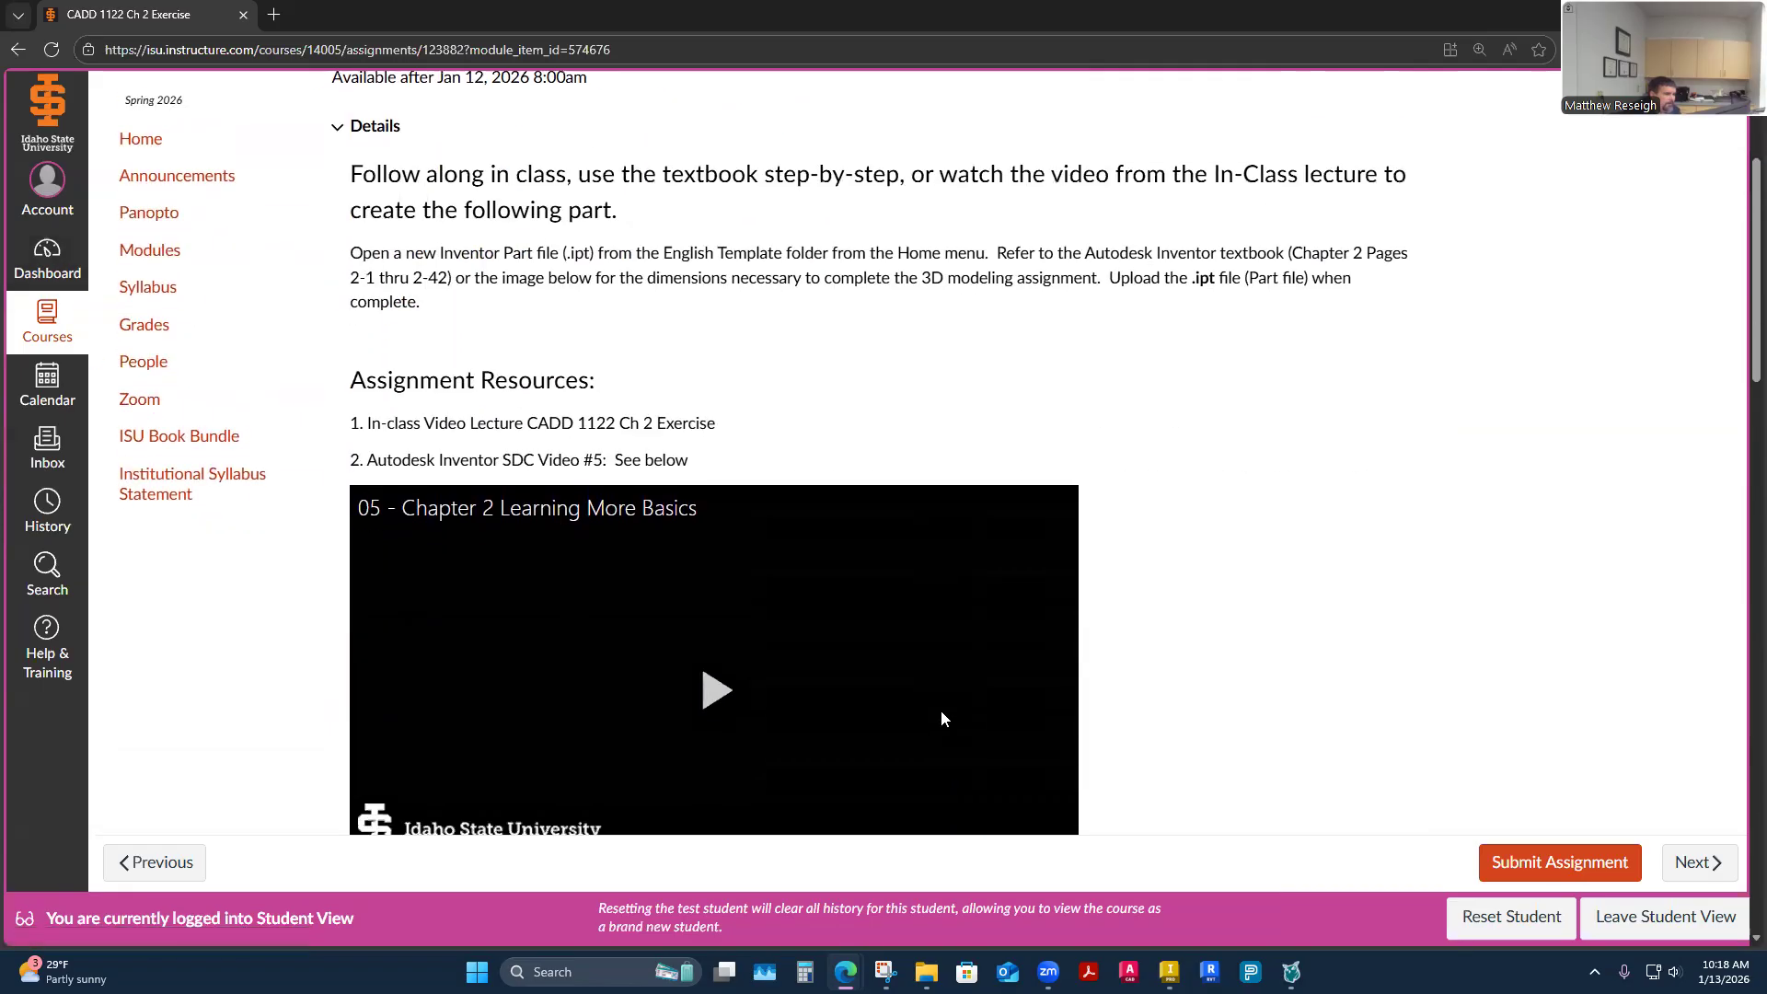